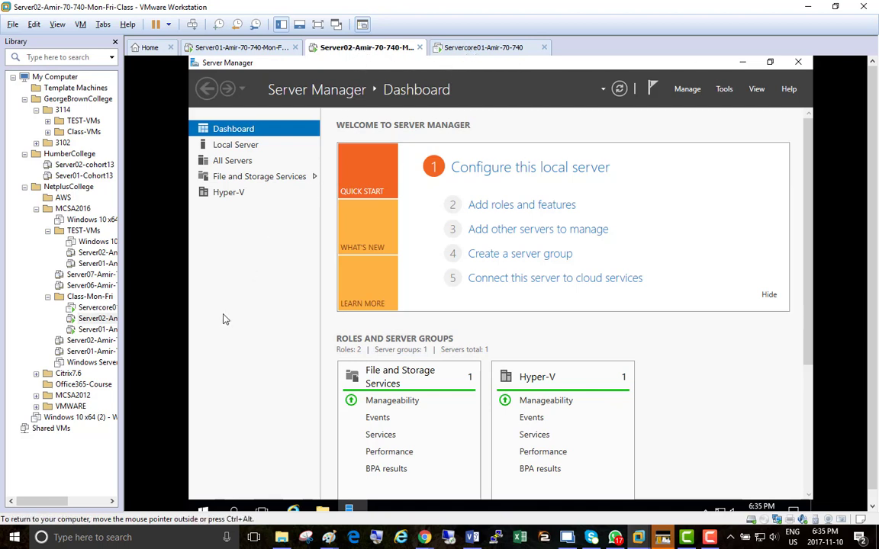
Open Hyper-V Manager from Server Manager and select the VM01 virtual machine on SERVER02.
{"action": "left_click", "coordinate": [723, 90]}
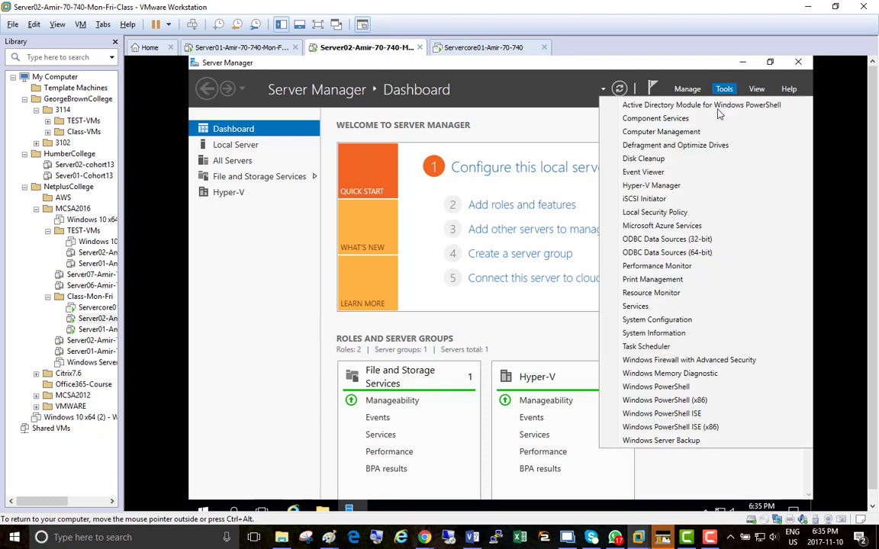
{"action": "left_click", "coordinate": [691, 189]}
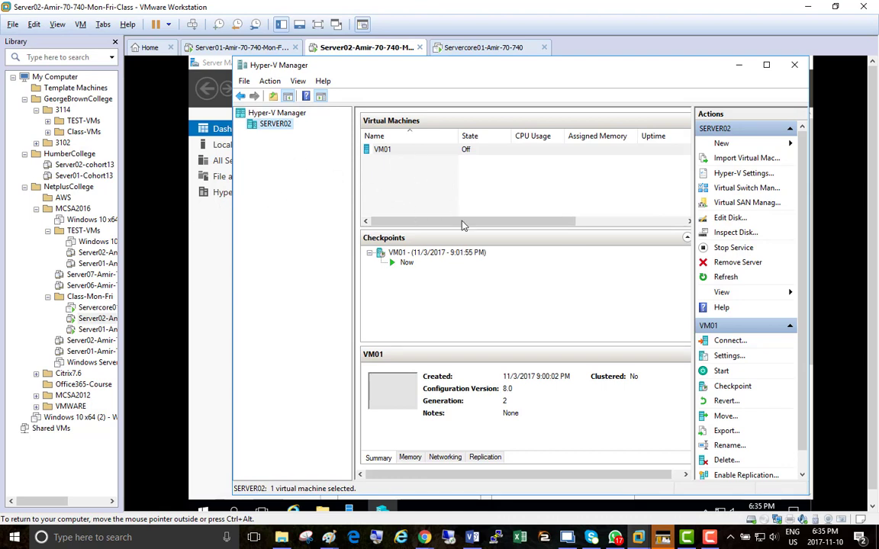
{"action": "left_click", "coordinate": [386, 151]}
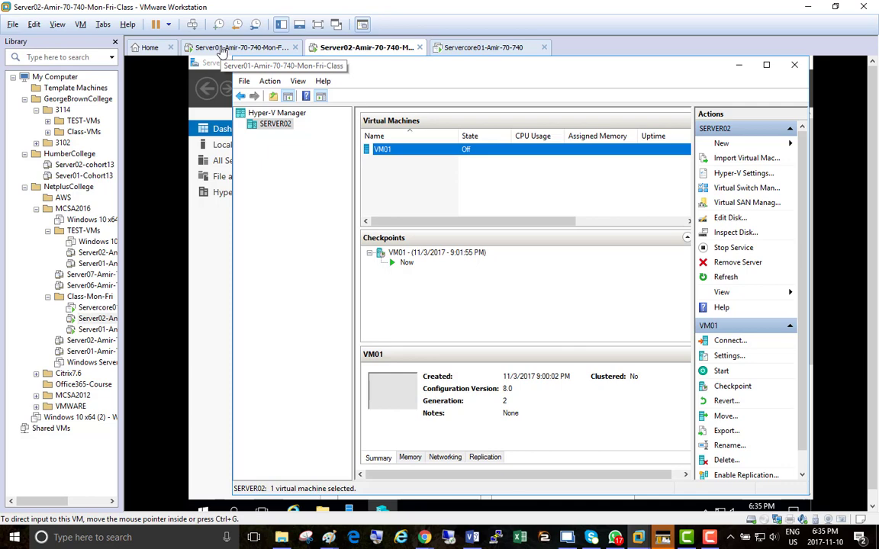
{"action": "left_click", "coordinate": [223, 48]}
{"action": "left_click", "coordinate": [350, 48]}
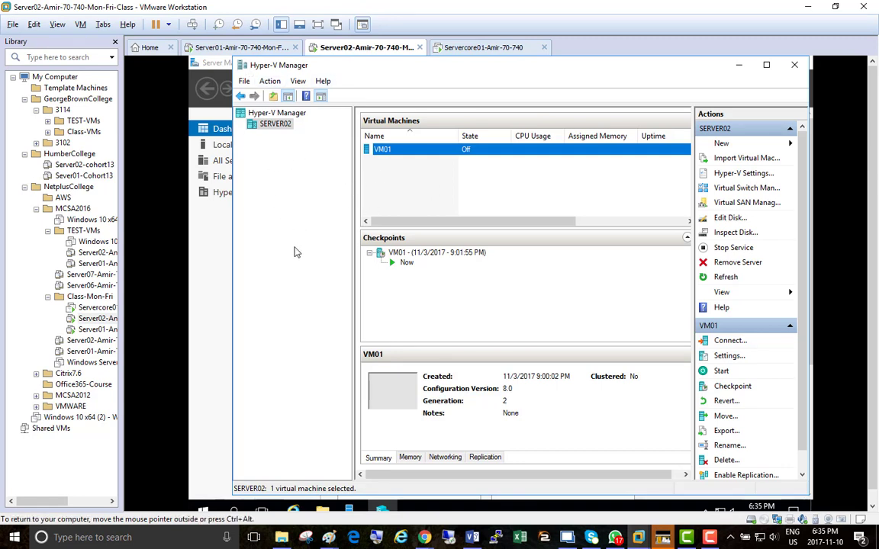
Start the host's screen Magnifier and enlarge the display to 200%, keeping SERVER02 in Hyper-V Manager in view.
{"action": "key", "text": "super+plus"}
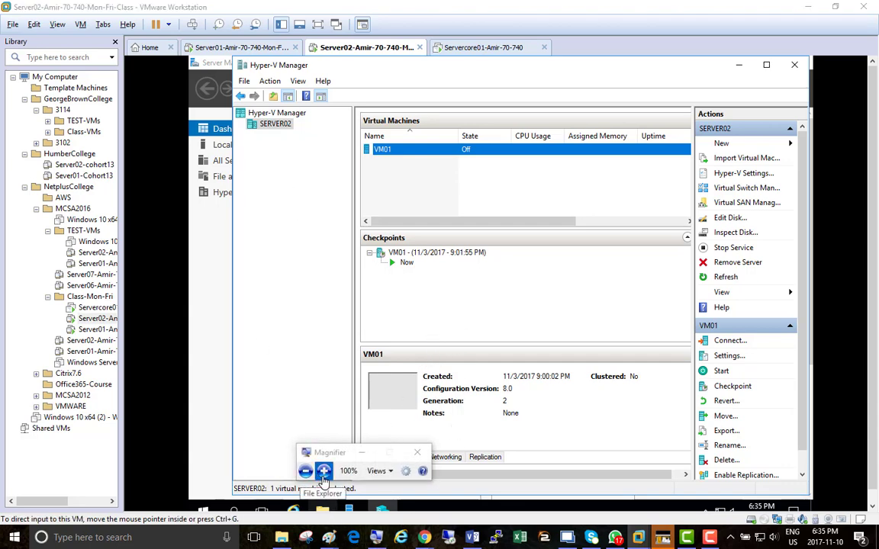
{"action": "left_click", "coordinate": [323, 472]}
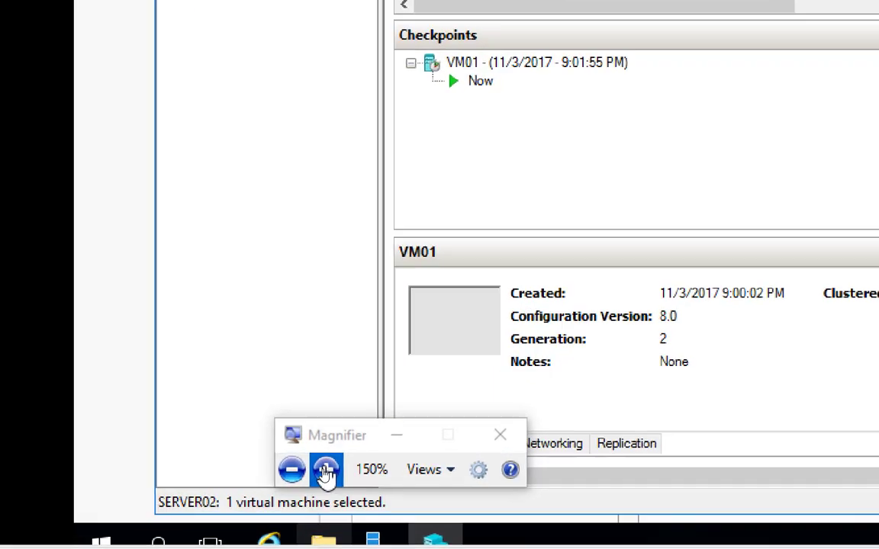
{"action": "left_click", "coordinate": [325, 469]}
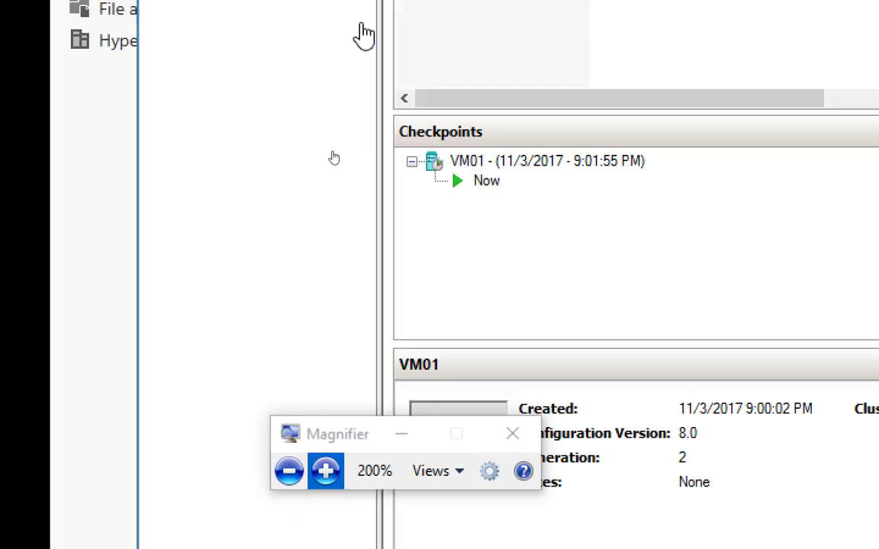
{"action": "left_click", "coordinate": [319, 344]}
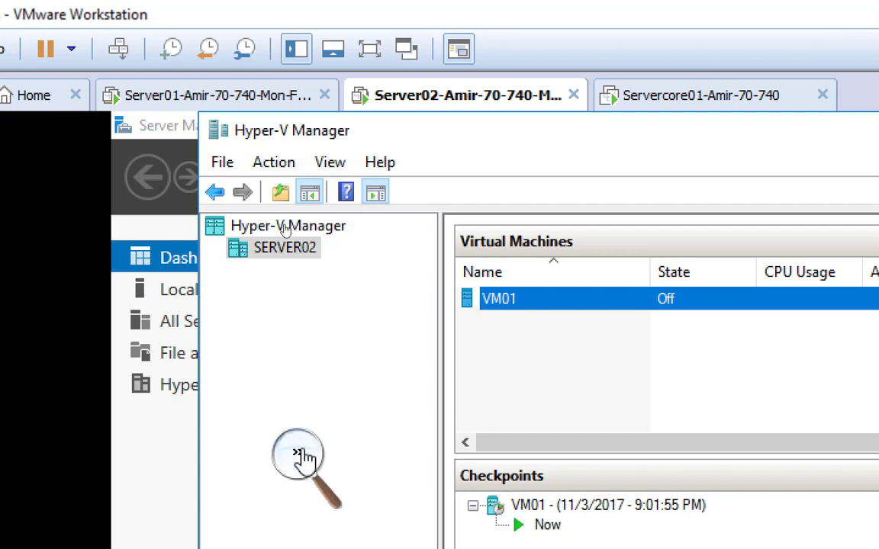
{"action": "left_click", "coordinate": [379, 399]}
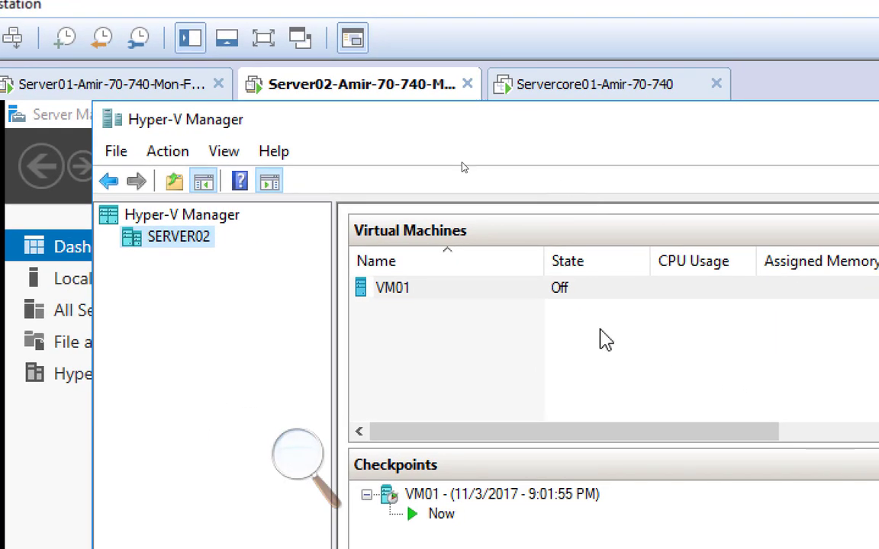
Open the Virtual Switch Manager for SERVER02 and examine the new-switch types and the existing Intel(R) 82574L virtual switch's properties.
{"action": "right_click", "coordinate": [205, 251]}
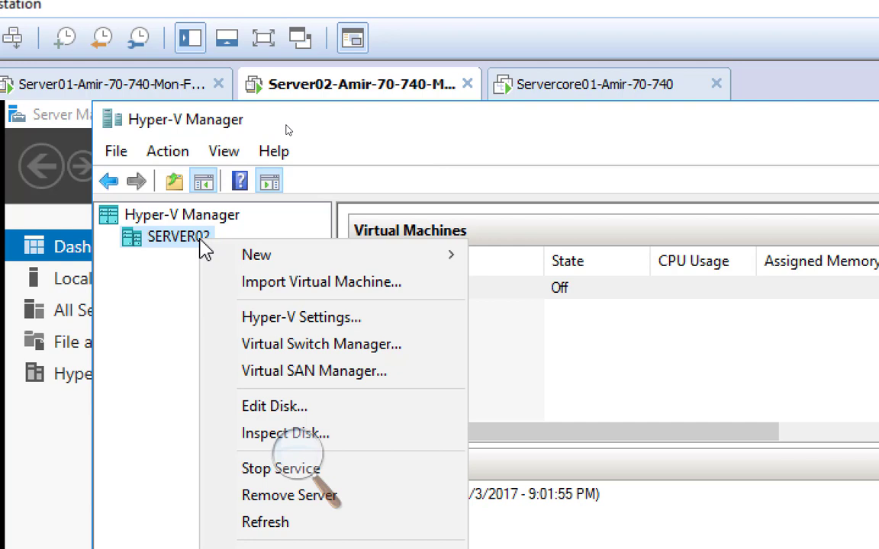
{"action": "left_click", "coordinate": [389, 348]}
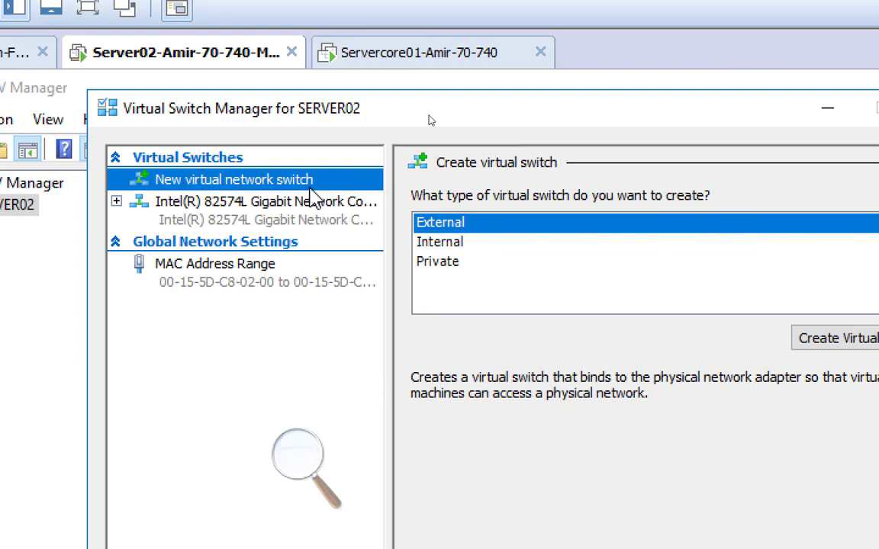
{"action": "left_click", "coordinate": [250, 219]}
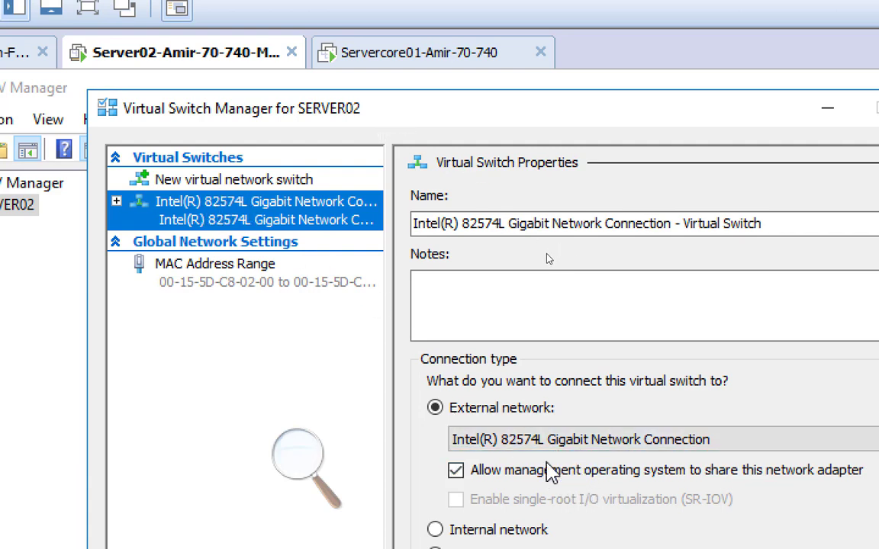
{"action": "left_click", "coordinate": [214, 183]}
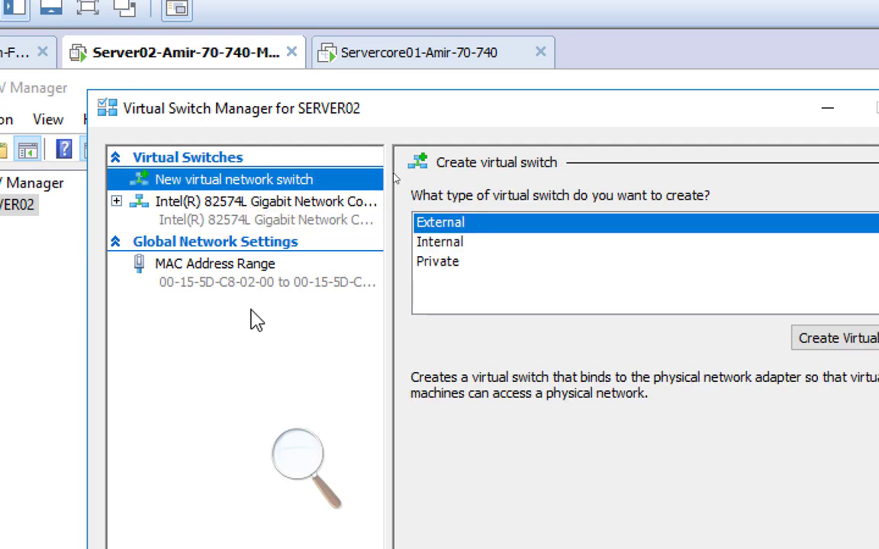
{"action": "left_click", "coordinate": [230, 207]}
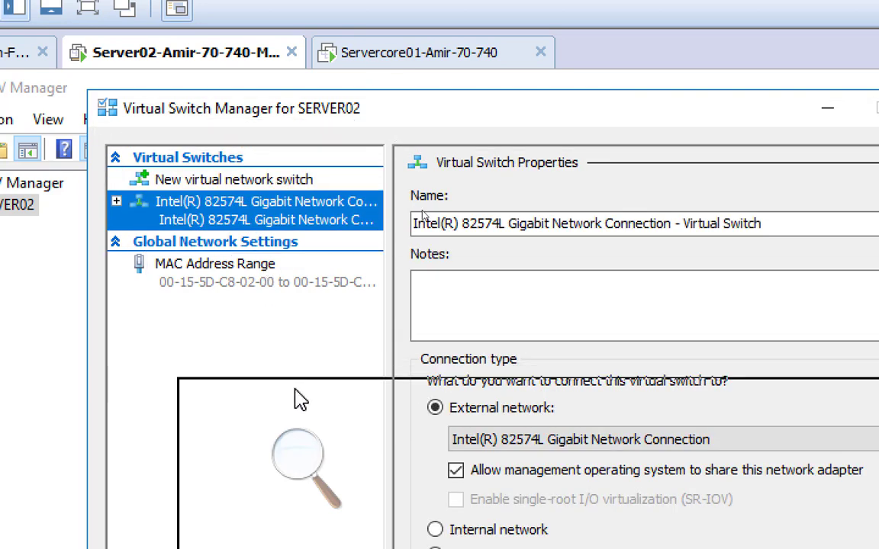
{"action": "left_click_drag", "start_coordinate": [298, 400], "coordinate": [306, 400]}
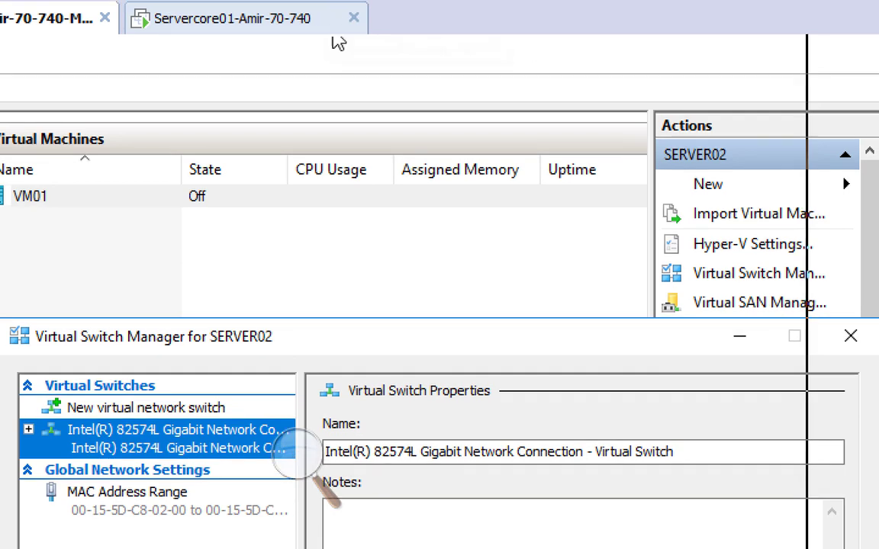
{"action": "left_click_drag", "start_coordinate": [333, 38], "coordinate": [349, 119]}
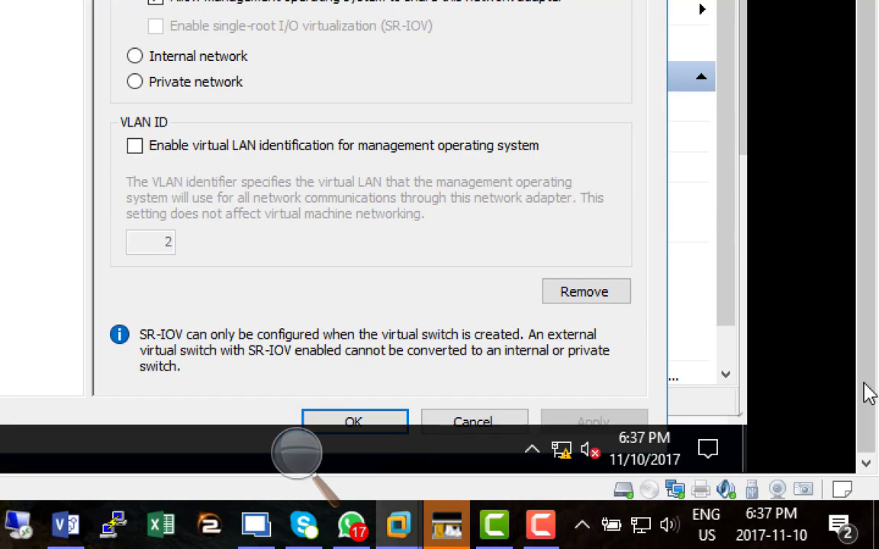
{"action": "left_click_drag", "start_coordinate": [723, 279], "coordinate": [730, 296]}
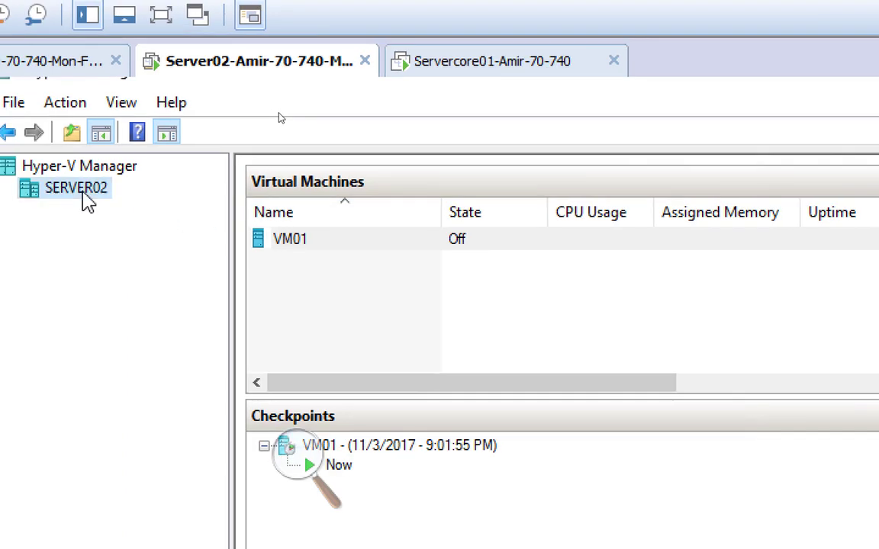
Remove the Intel(R) 82574L Gigabit Network Connection virtual switch from SERVER02 through the Virtual Switch Manager and apply the change.
{"action": "right_click", "coordinate": [43, 185]}
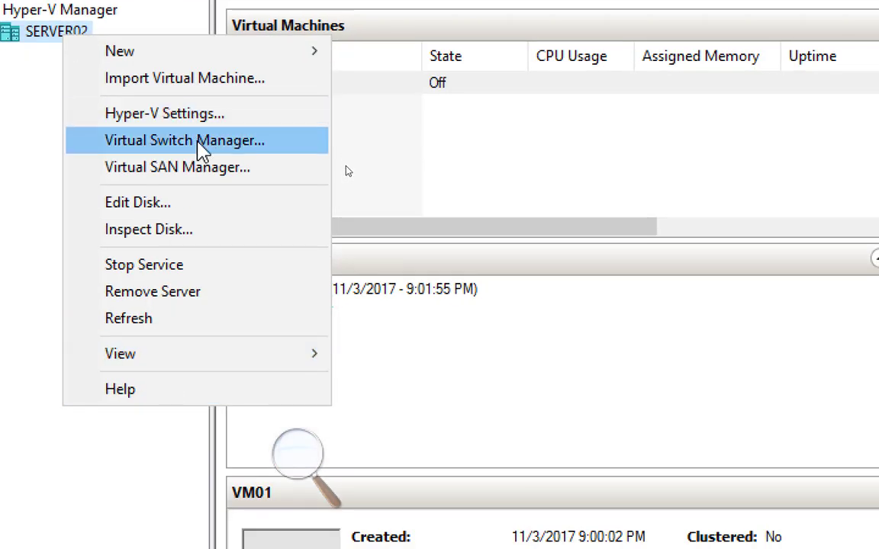
{"action": "left_click", "coordinate": [200, 145]}
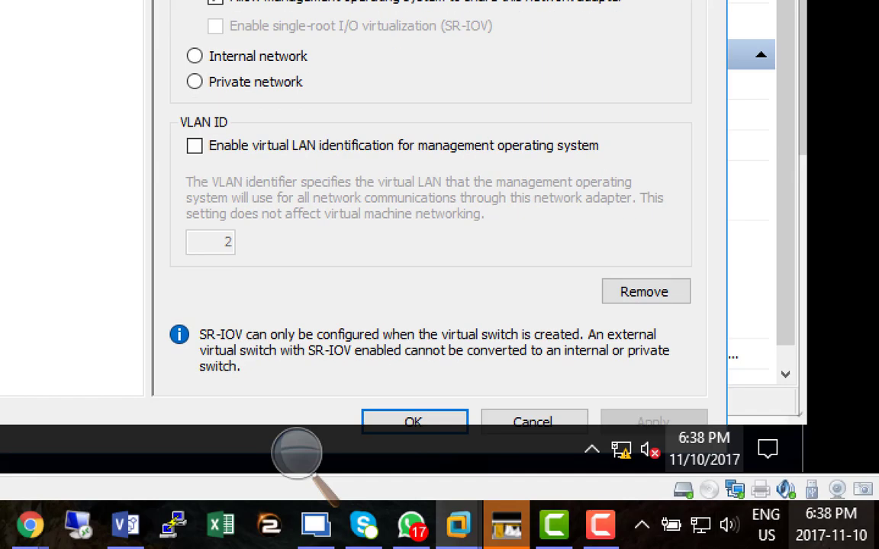
{"action": "left_click", "coordinate": [647, 298]}
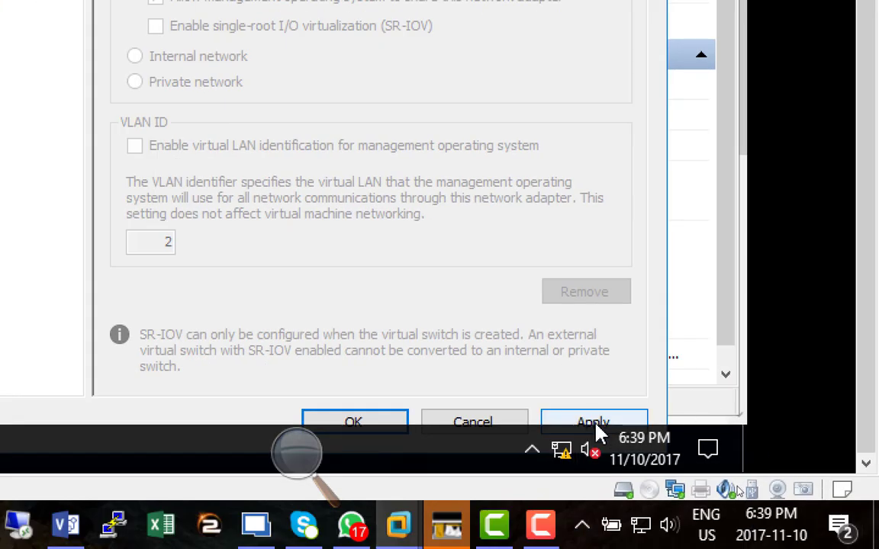
{"action": "left_click", "coordinate": [593, 422]}
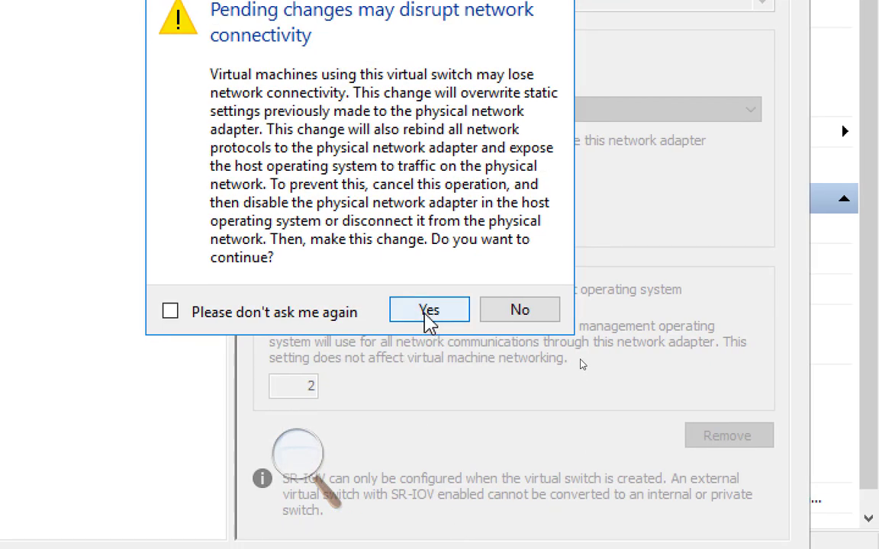
{"action": "left_click", "coordinate": [427, 311]}
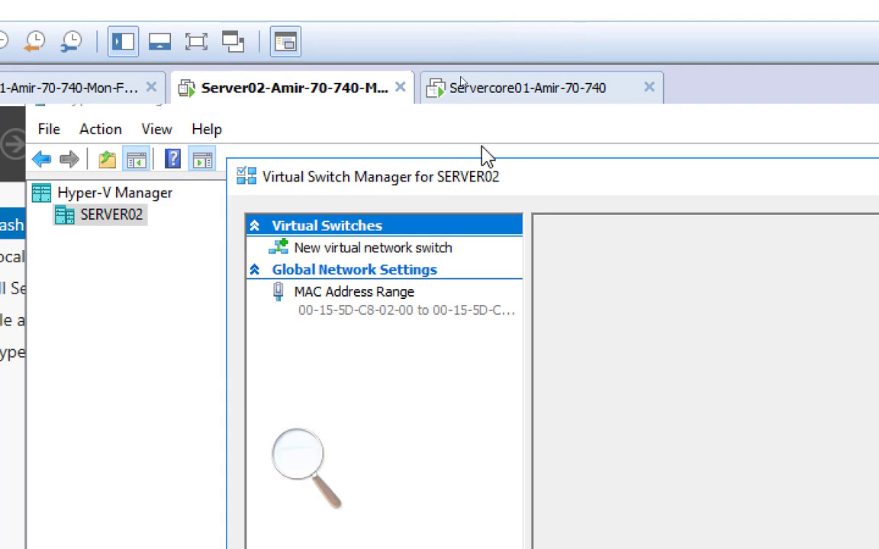
{"action": "left_click_drag", "start_coordinate": [484, 182], "coordinate": [426, 416]}
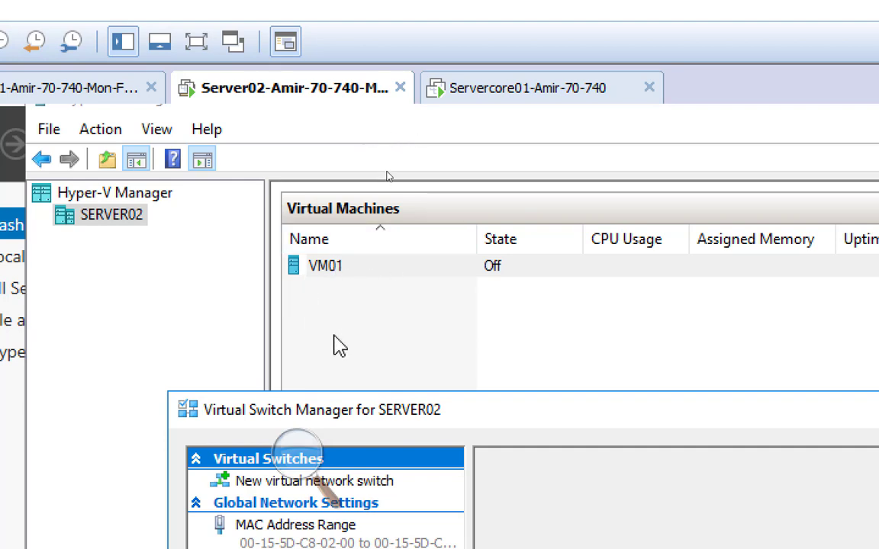
{"action": "left_click_drag", "start_coordinate": [439, 410], "coordinate": [348, 177]}
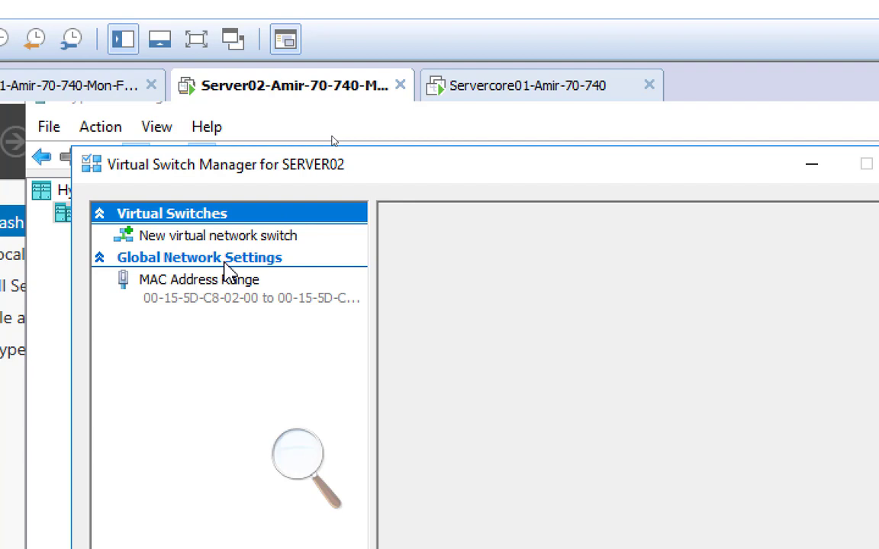
Switch to the Paint network diagram and add the orange text "External" above the vSwitch label inside Server02.
{"action": "left_click", "coordinate": [281, 474]}
{"action": "left_click", "coordinate": [287, 477]}
{"action": "key", "text": "alt+Tab"}
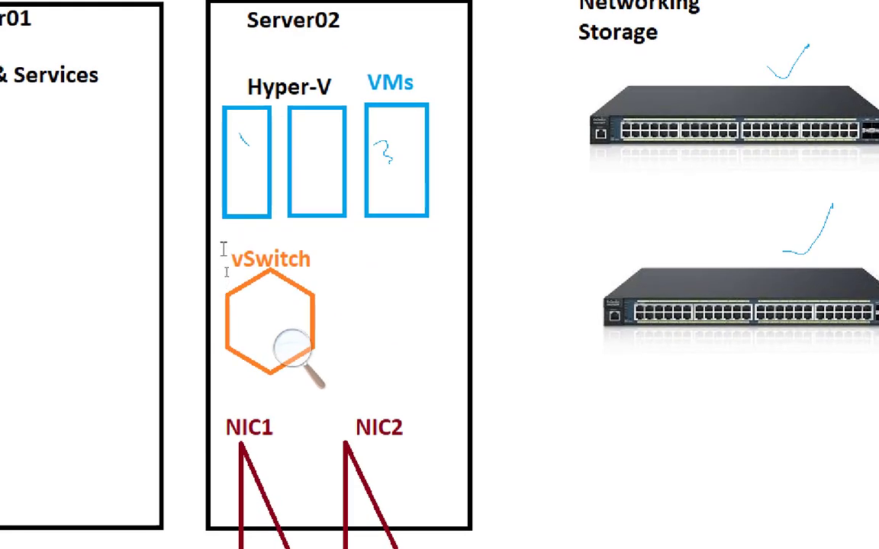
{"action": "left_click", "coordinate": [224, 249]}
{"action": "left_click_drag", "start_coordinate": [239, 230], "coordinate": [236, 219]}
{"action": "type", "text": "External"}
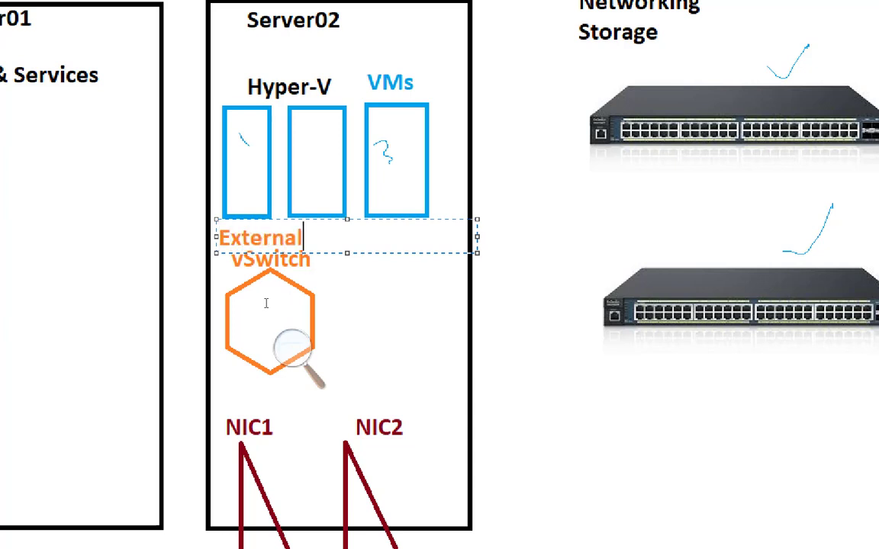
{"action": "left_click", "coordinate": [364, 309]}
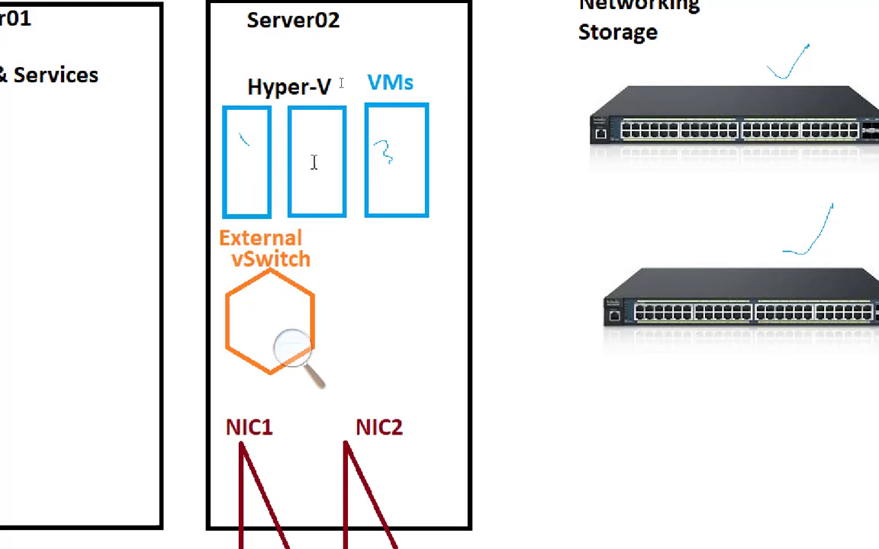
Switch back to VMware Workstation, enlarge the display, and close SERVER02's Virtual Switch Manager with its changes accepted.
{"action": "key", "text": "super+Tab"}
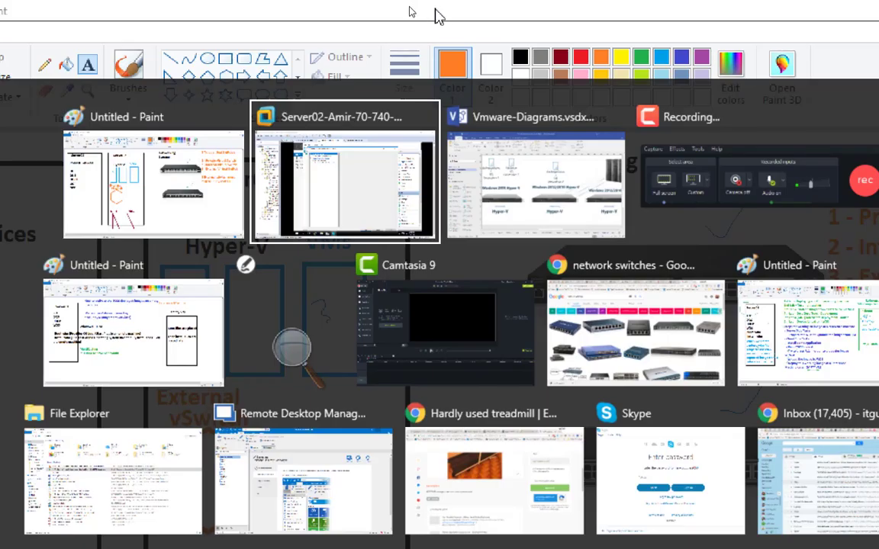
{"action": "left_click", "coordinate": [349, 157]}
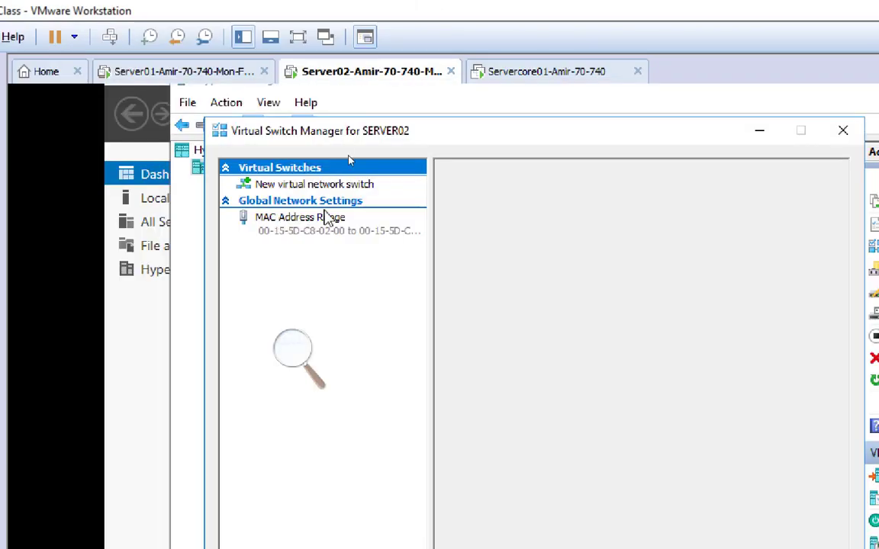
{"action": "left_click", "coordinate": [294, 351]}
{"action": "left_click", "coordinate": [307, 369]}
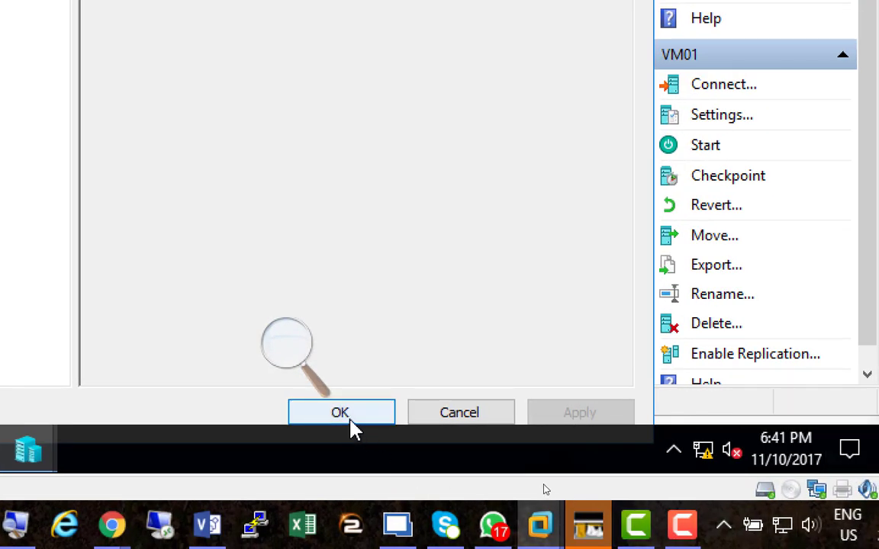
{"action": "left_click", "coordinate": [356, 417]}
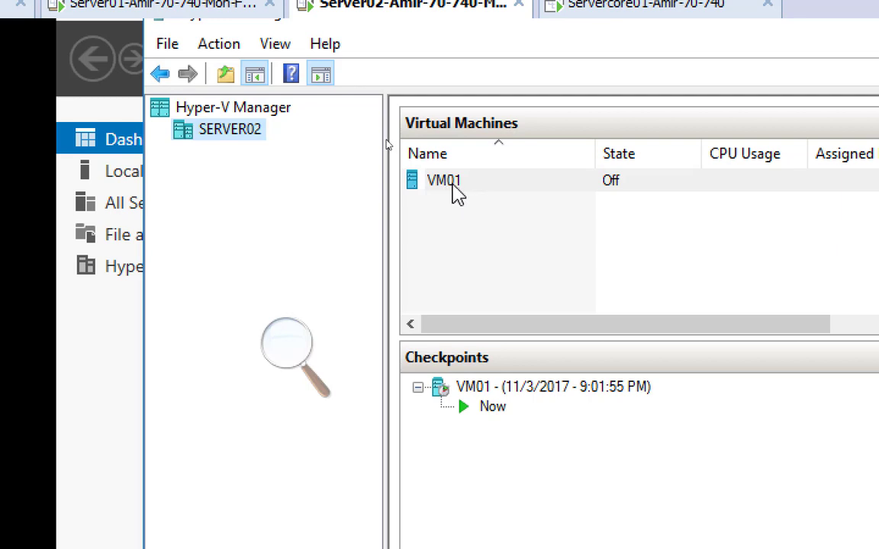
Open VM01's settings and examine the virtual switch configuration of its network adapter.
{"action": "right_click", "coordinate": [451, 188]}
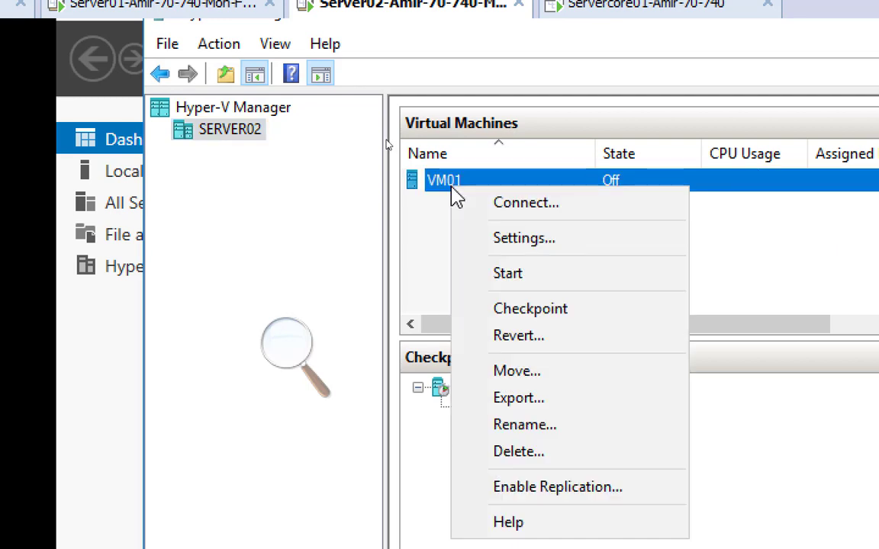
{"action": "left_click", "coordinate": [594, 243]}
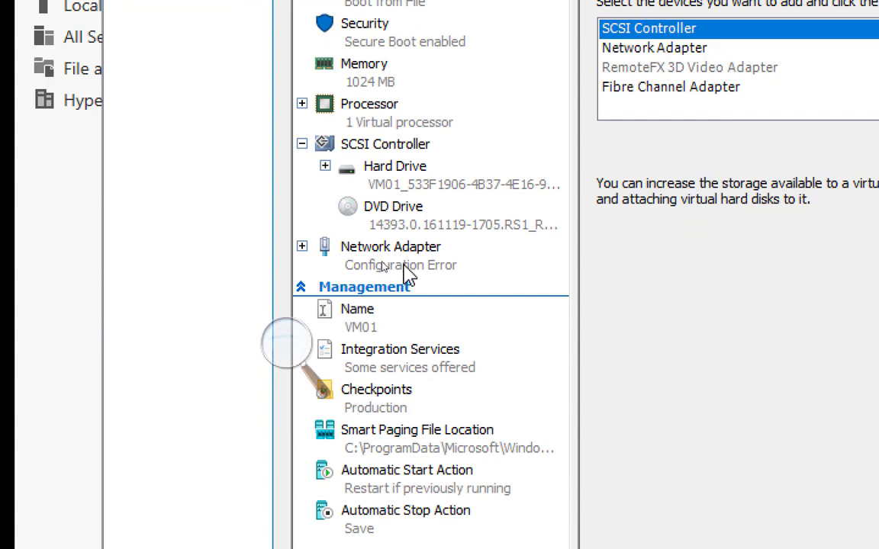
{"action": "left_click", "coordinate": [410, 268]}
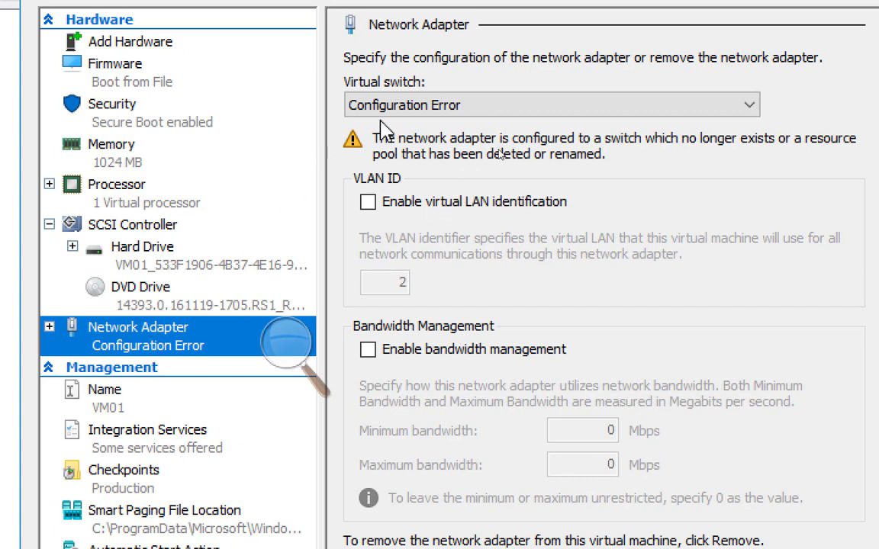
Set the virtual switch of VM01's network adapter to Not connected, apply the change, and close the VM settings.
{"action": "left_click", "coordinate": [467, 107]}
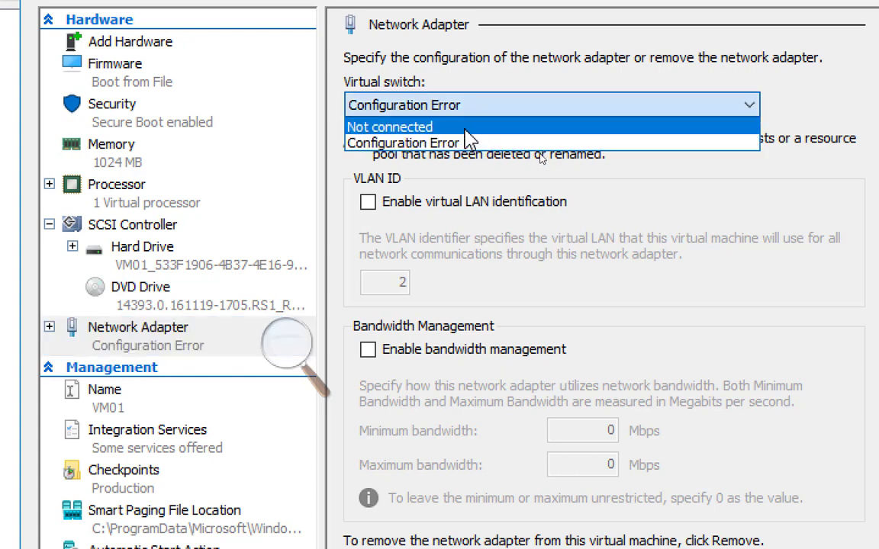
{"action": "left_click", "coordinate": [462, 128]}
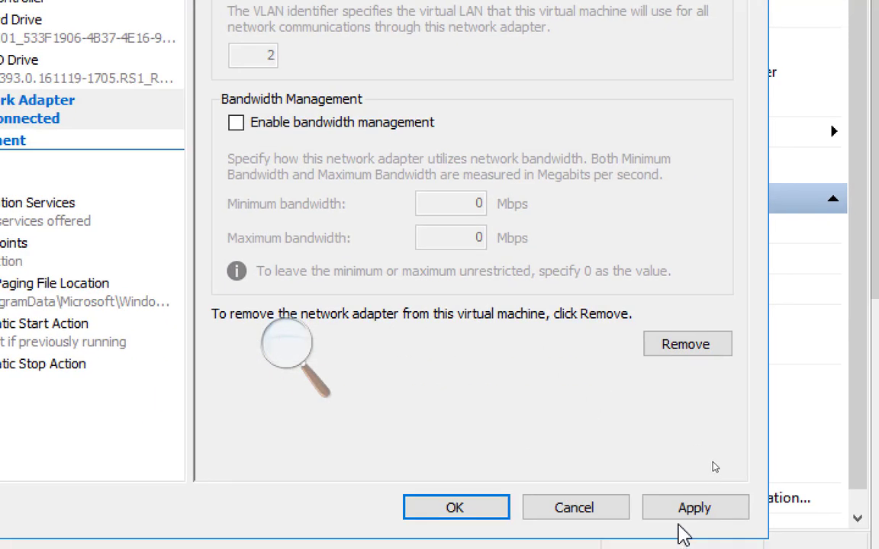
{"action": "left_click", "coordinate": [686, 506]}
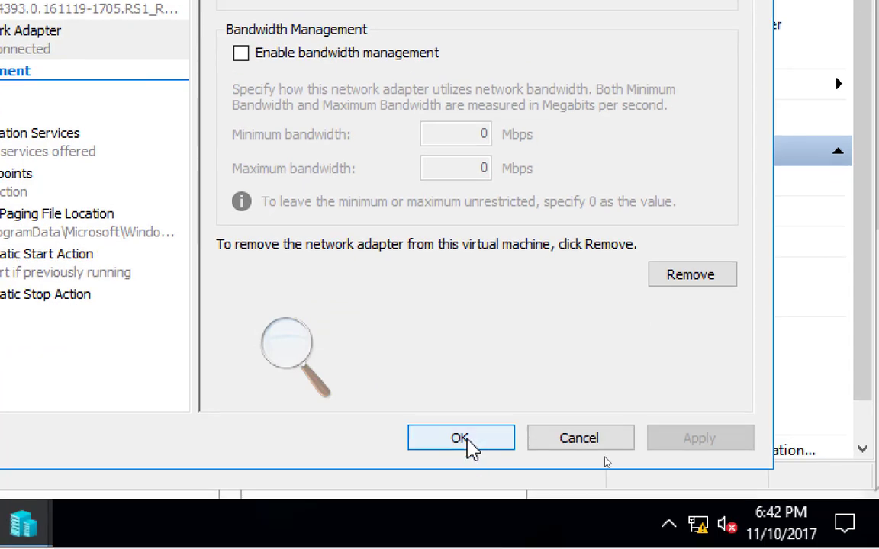
{"action": "left_click", "coordinate": [469, 443]}
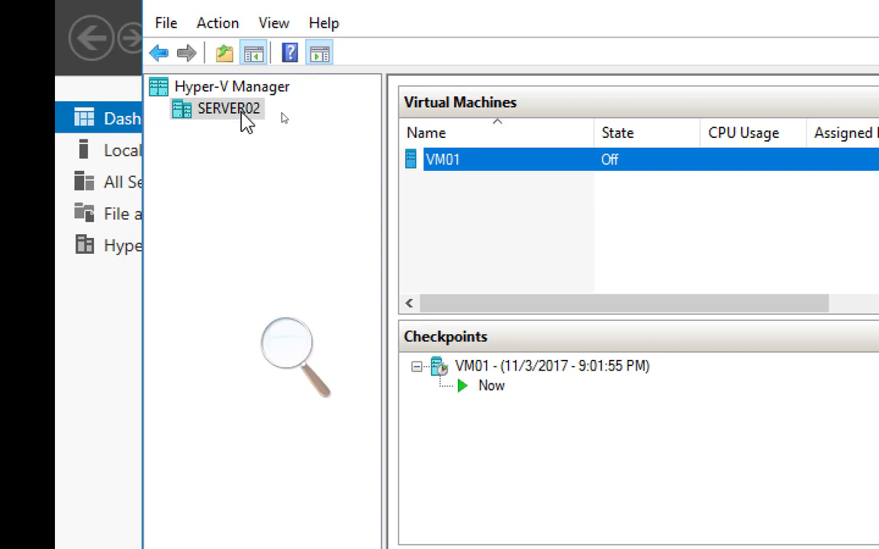
Open the Virtual Switch Manager for SERVER02, choose Private as the new switch type, and reset the screen magnification to 100%.
{"action": "right_click", "coordinate": [246, 122]}
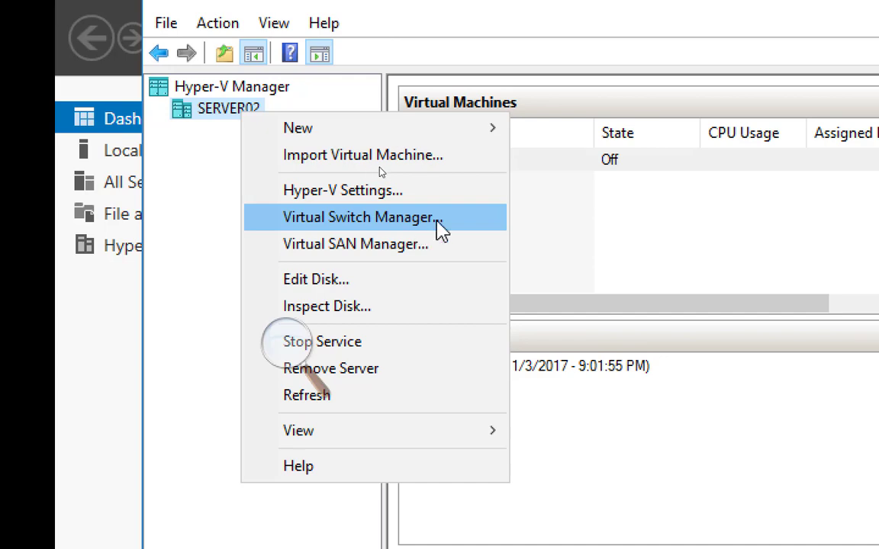
{"action": "left_click", "coordinate": [441, 231]}
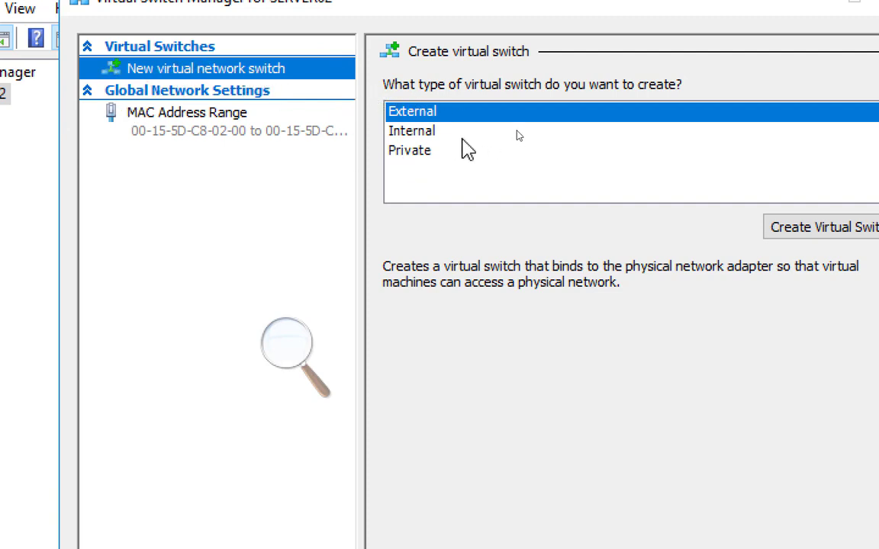
{"action": "left_click", "coordinate": [427, 150]}
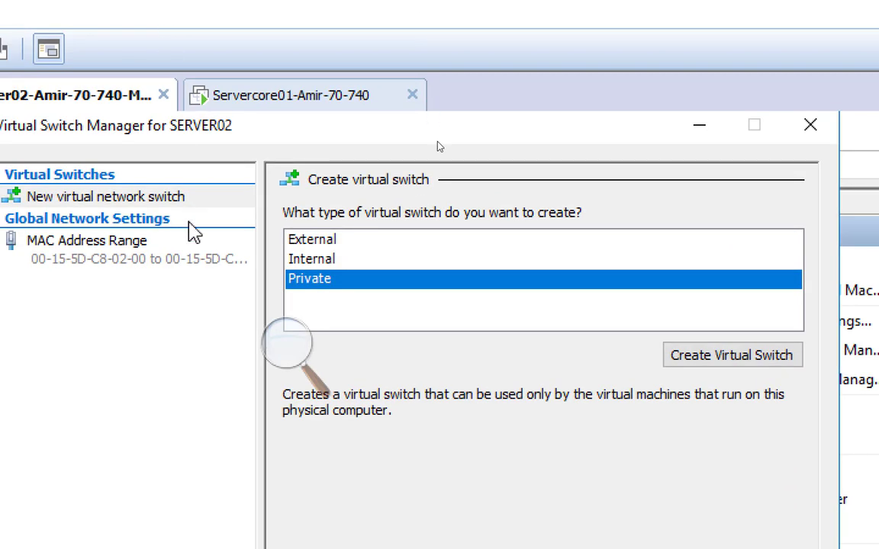
{"action": "left_click", "coordinate": [287, 347]}
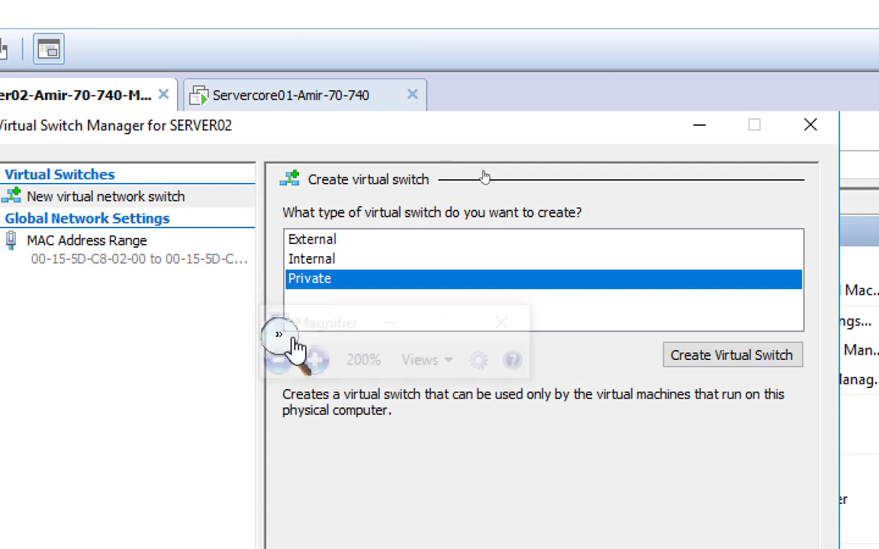
{"action": "left_click", "coordinate": [274, 366]}
{"action": "left_click", "coordinate": [274, 366]}
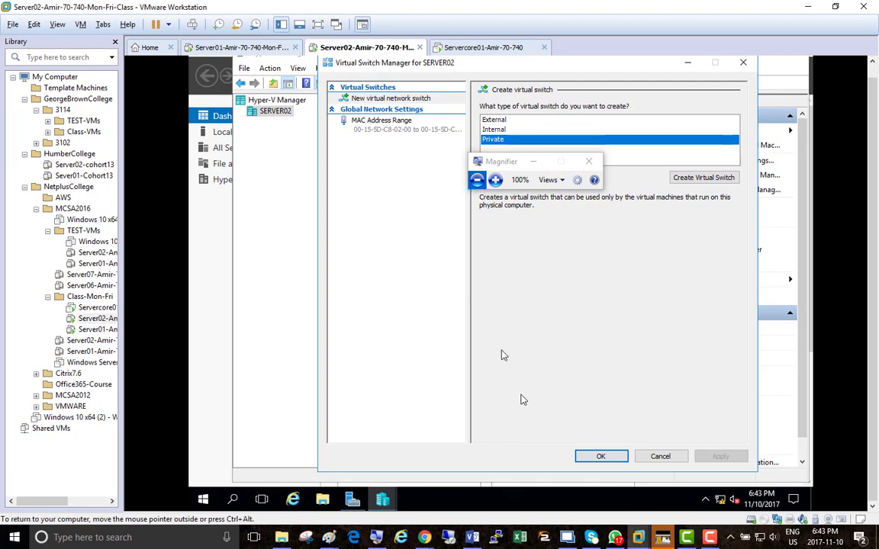
Switch to Paint, open a new blank drawing, and draw a large black rectangle about 571 × 627 px.
{"action": "mouse_move", "coordinate": [424, 540]}
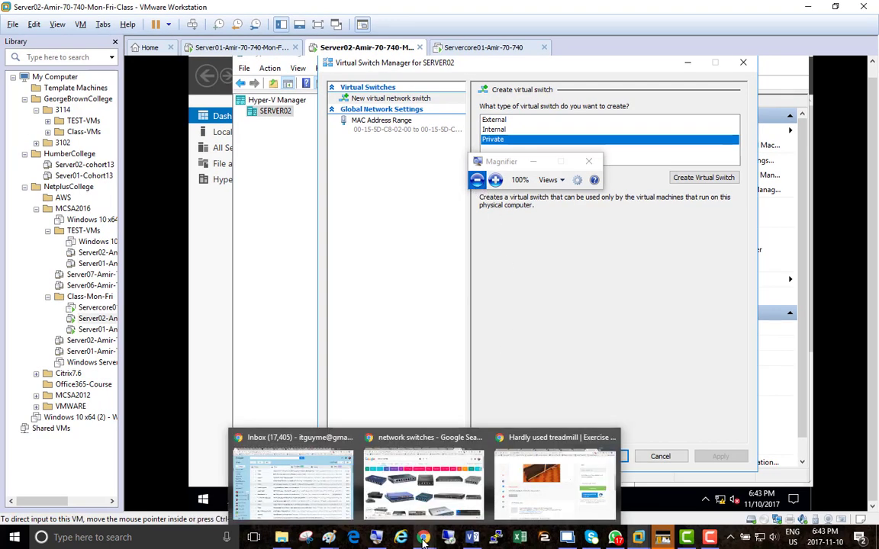
{"action": "mouse_move", "coordinate": [329, 541]}
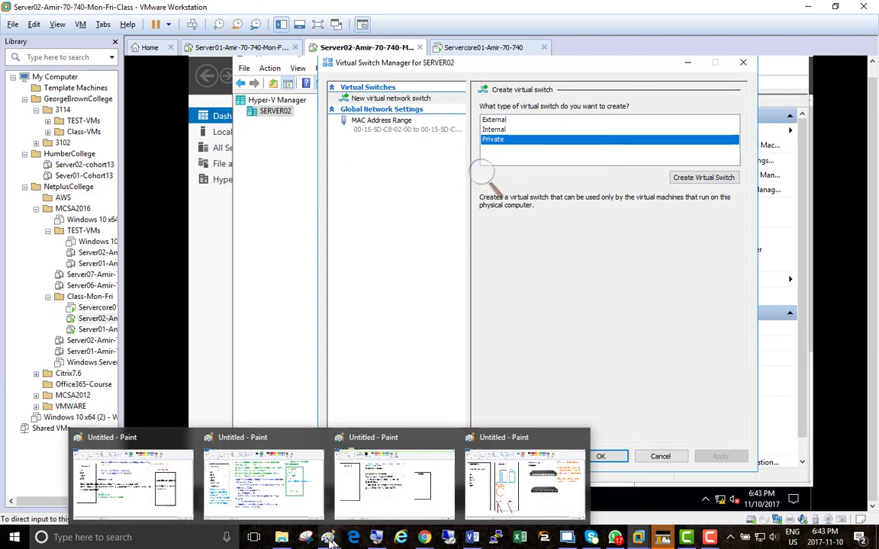
{"action": "left_click", "coordinate": [458, 452]}
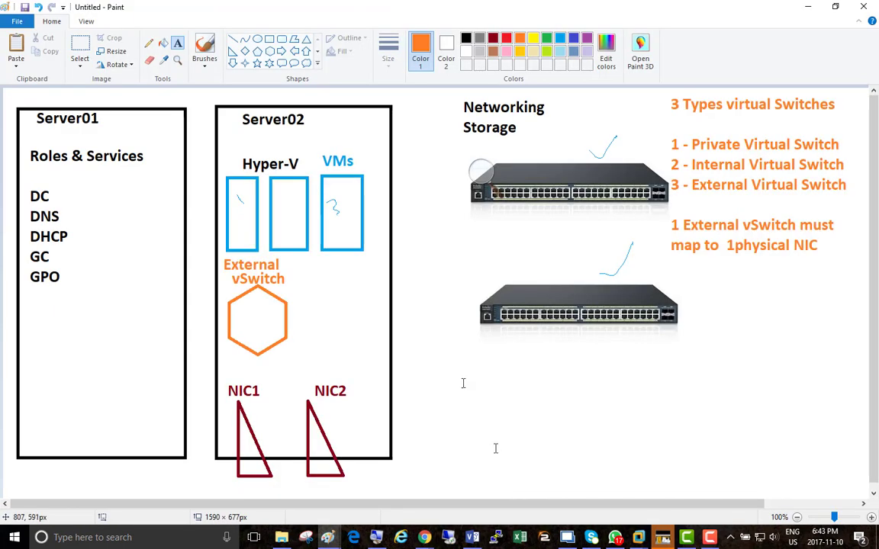
{"action": "right_click", "coordinate": [328, 537]}
{"action": "left_click", "coordinate": [284, 471]}
{"action": "left_click", "coordinate": [270, 38]}
{"action": "mouse_move", "coordinate": [233, 104]}
{"action": "left_mouse_down"}
{"action": "mouse_move", "coordinate": [520, 510]}
{"action": "mouse_move", "coordinate": [578, 479]}
{"action": "mouse_move", "coordinate": [580, 486]}
{"action": "left_mouse_up"}
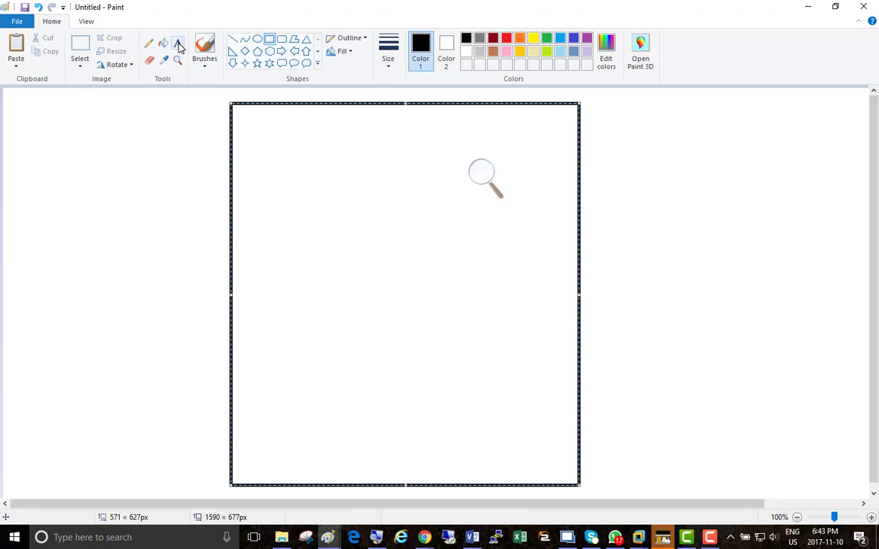
Draw two tall blue rectangles side by side in the upper part of the black frame and erase the stray small square.
{"action": "left_click", "coordinate": [561, 38]}
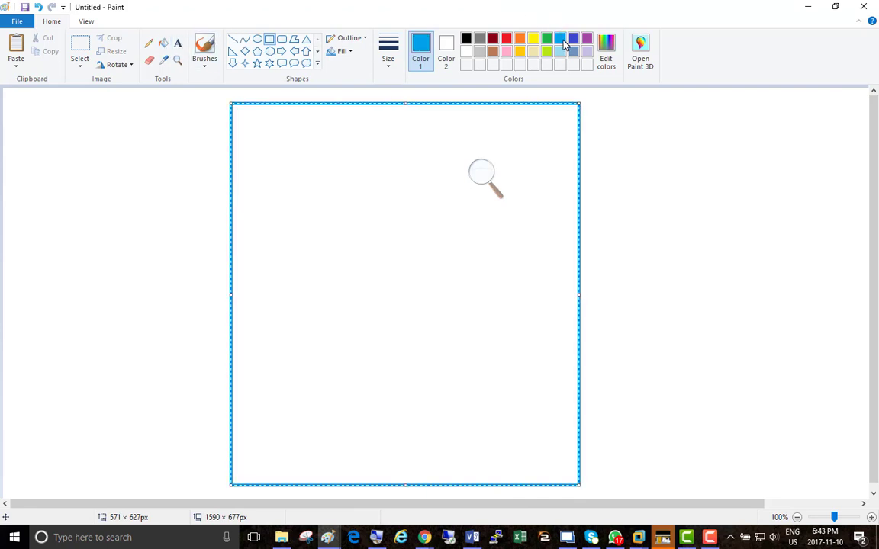
{"action": "left_click", "coordinate": [465, 42]}
{"action": "left_click_drag", "start_coordinate": [701, 203], "coordinate": [717, 219]}
{"action": "left_click", "coordinate": [561, 38]}
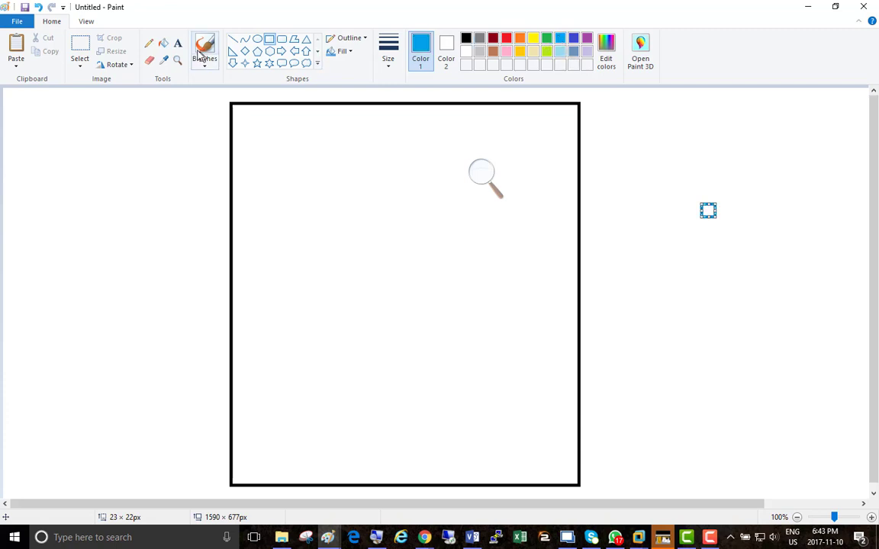
{"action": "mouse_move", "coordinate": [242, 124]}
{"action": "left_mouse_down"}
{"action": "mouse_move", "coordinate": [262, 138]}
{"action": "mouse_move", "coordinate": [318, 294]}
{"action": "left_mouse_up"}
{"action": "left_click_drag", "start_coordinate": [358, 124], "coordinate": [446, 291]}
{"action": "left_click", "coordinate": [697, 277]}
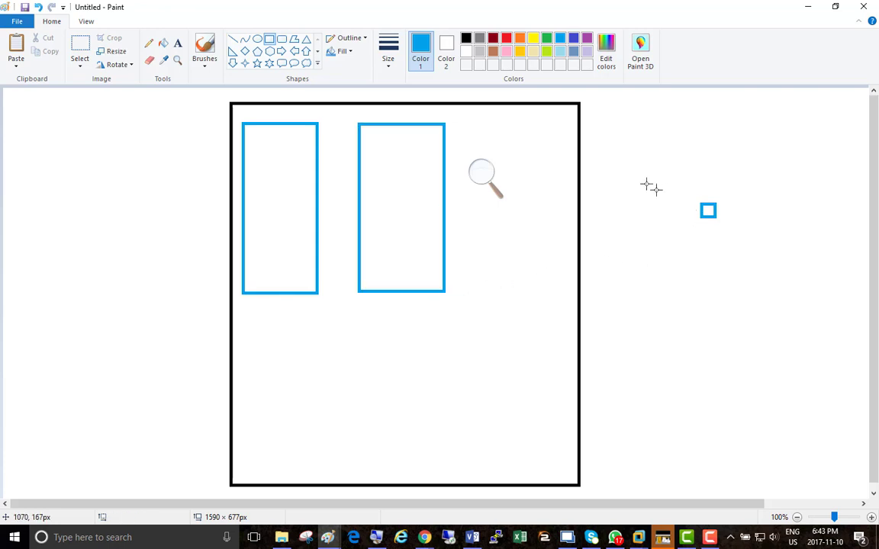
{"action": "left_click", "coordinate": [149, 61]}
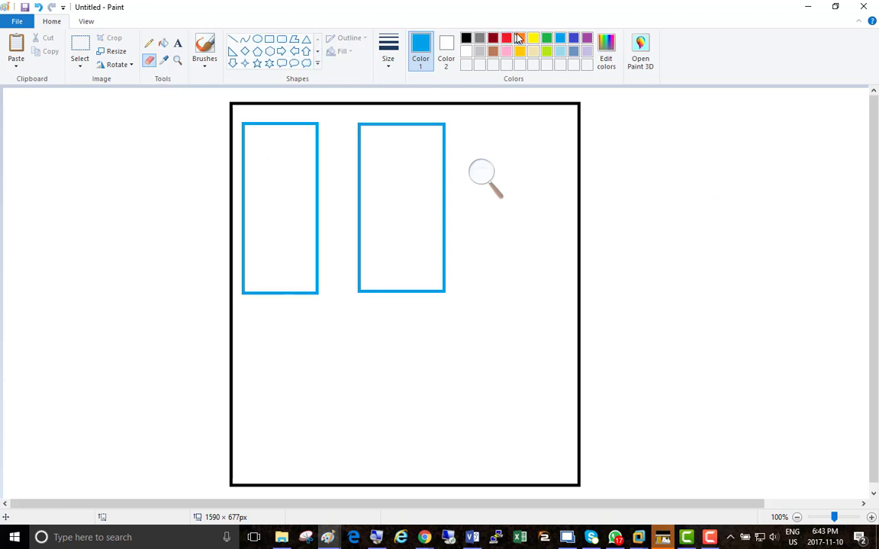
Draw an orange hexagon about 139 × 155 px below the blue rectangles and label it "Private Switch".
{"action": "left_click", "coordinate": [520, 39]}
{"action": "left_click", "coordinate": [271, 52]}
{"action": "left_click_drag", "start_coordinate": [311, 330], "coordinate": [397, 426]}
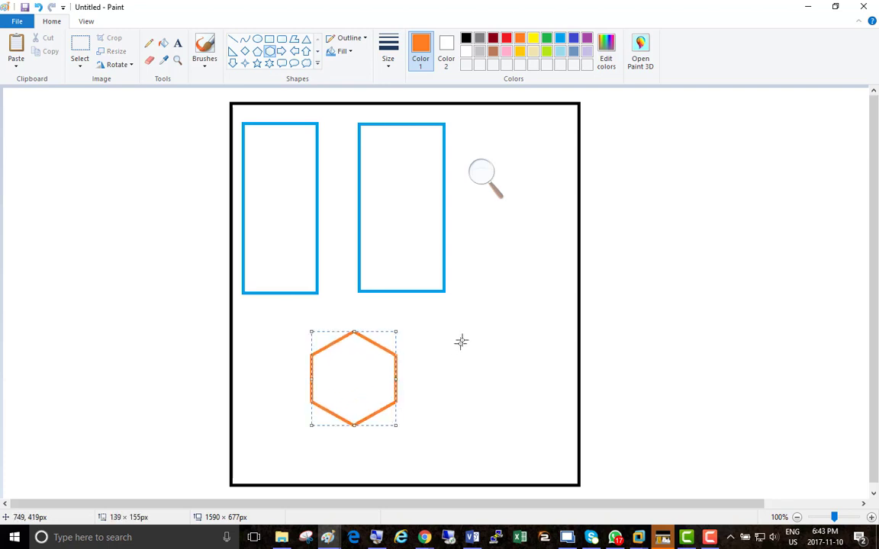
{"action": "left_click", "coordinate": [177, 43]}
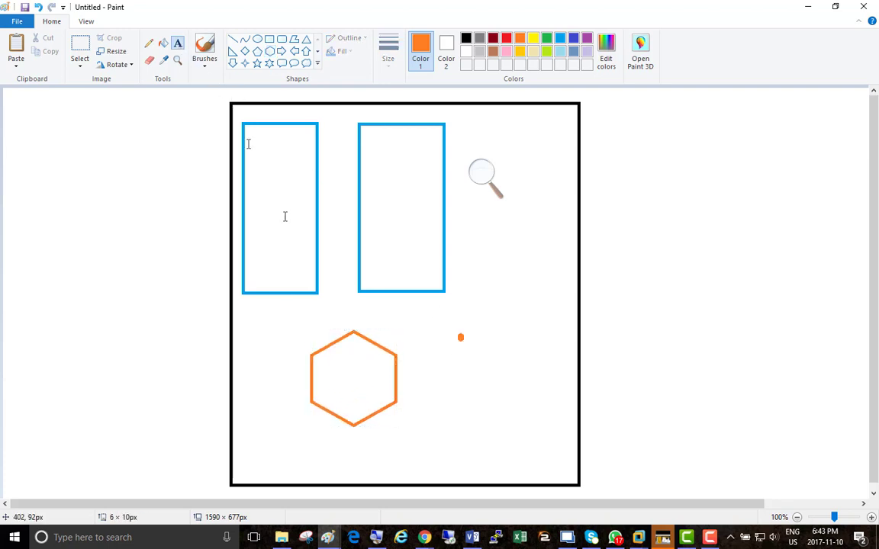
{"action": "left_click", "coordinate": [304, 328]}
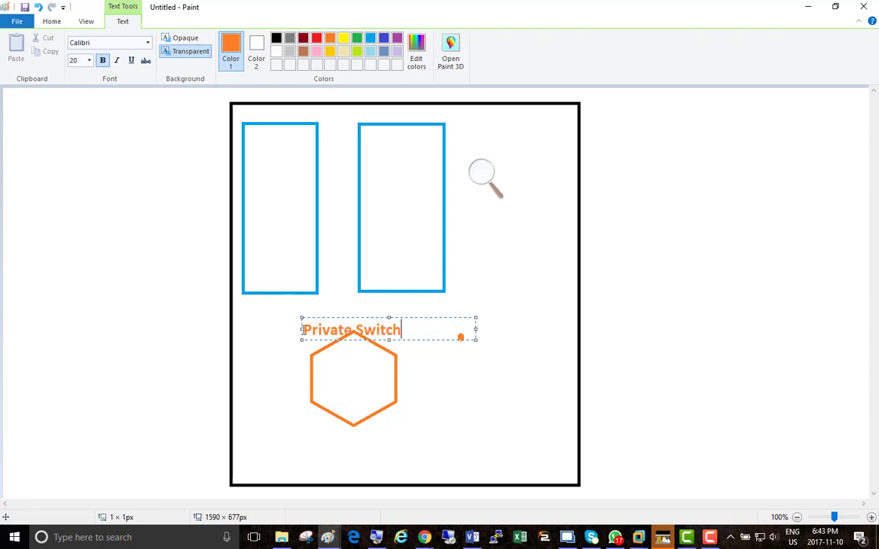
{"action": "left_click", "coordinate": [508, 258]}
Connect both blue rectangles to the Private Switch hexagon with gray straight lines.
{"action": "left_click", "coordinate": [479, 38]}
{"action": "left_click", "coordinate": [233, 39]}
{"action": "left_click_drag", "start_coordinate": [410, 245], "coordinate": [367, 359]}
{"action": "left_click_drag", "start_coordinate": [267, 247], "coordinate": [336, 370]}
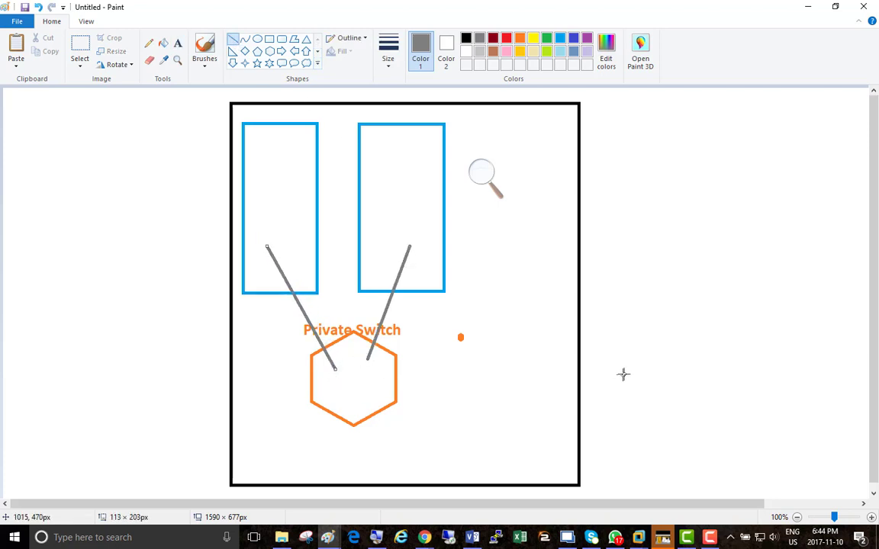
{"action": "left_click", "coordinate": [656, 298]}
Draw a dark red right triangle about 80 × 118 px across the lower edge of the black frame, beyond the hexagon.
{"action": "left_click", "coordinate": [493, 39]}
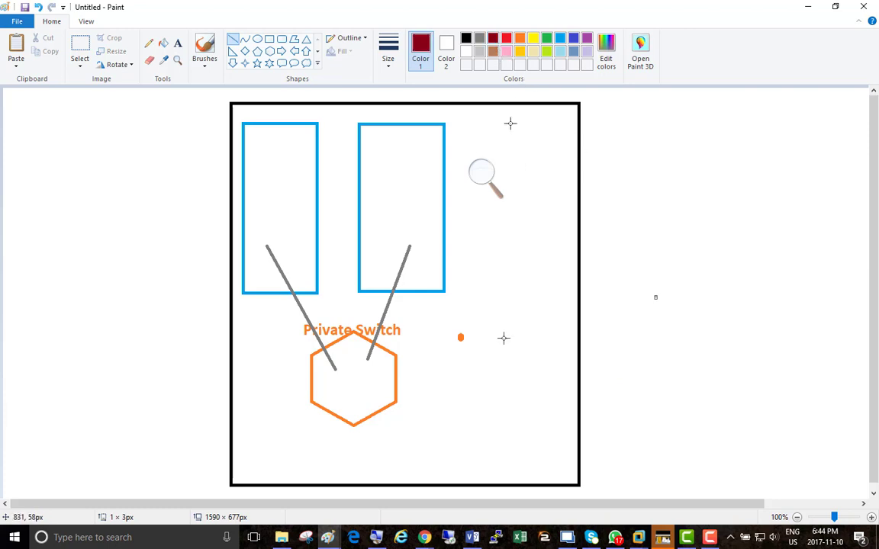
{"action": "mouse_move", "coordinate": [503, 412]}
{"action": "left_mouse_down"}
{"action": "mouse_move", "coordinate": [537, 483]}
{"action": "mouse_move", "coordinate": [532, 478]}
{"action": "left_mouse_up"}
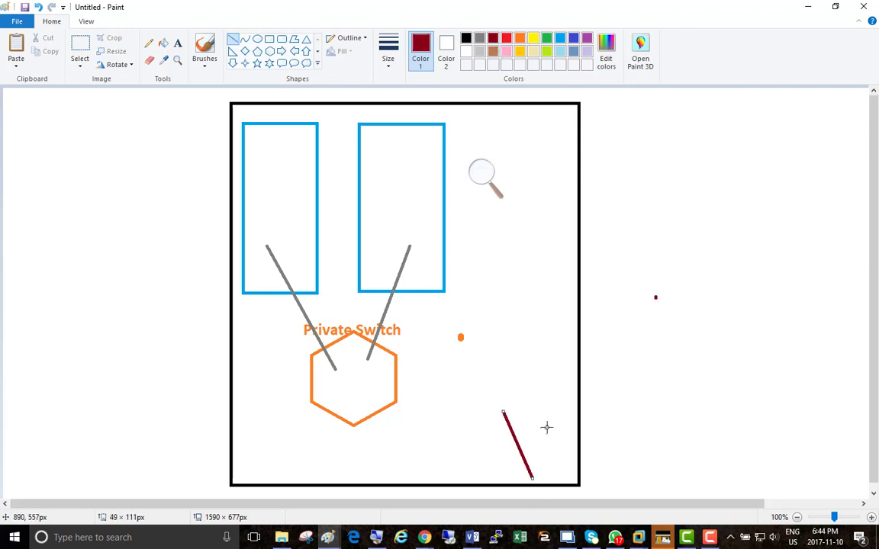
{"action": "key", "text": "ctrl+z"}
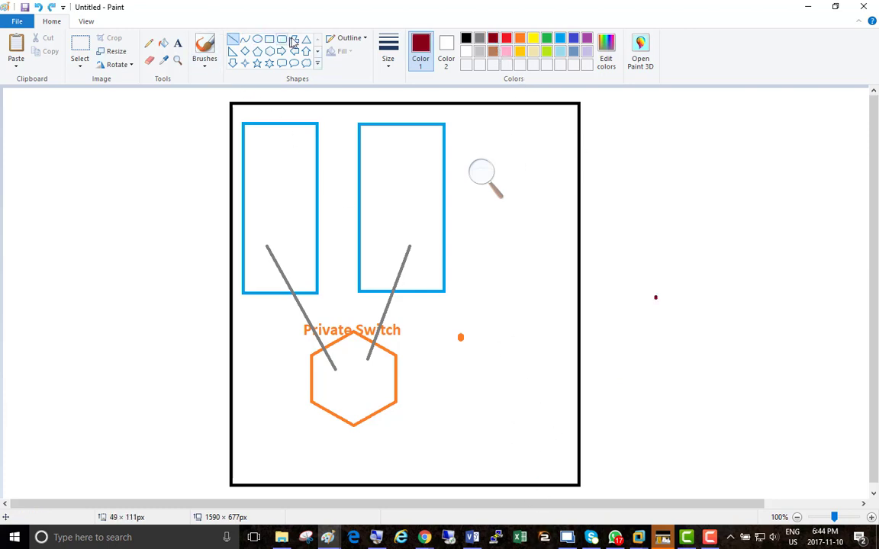
{"action": "left_click", "coordinate": [233, 51]}
{"action": "mouse_move", "coordinate": [502, 426]}
{"action": "left_mouse_down"}
{"action": "mouse_move", "coordinate": [529, 478]}
{"action": "mouse_move", "coordinate": [552, 497]}
{"action": "left_mouse_up"}
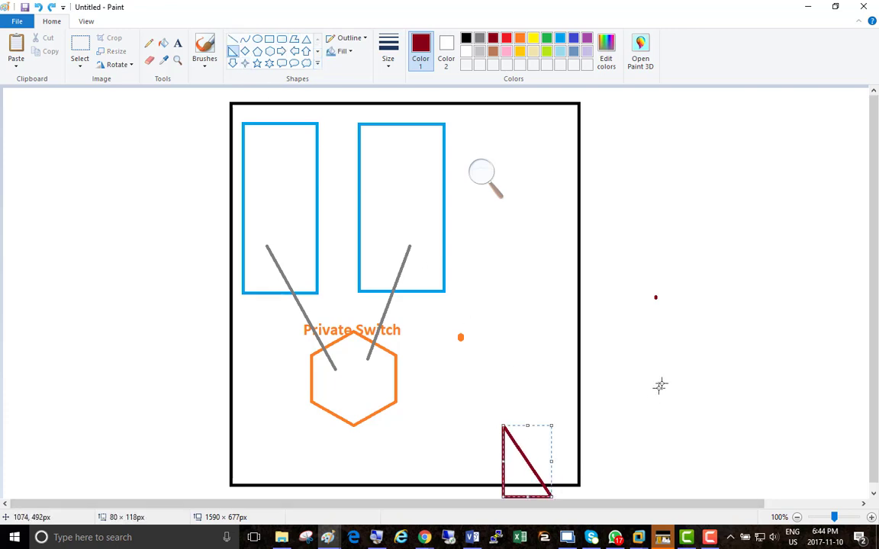
{"action": "left_click", "coordinate": [149, 43]}
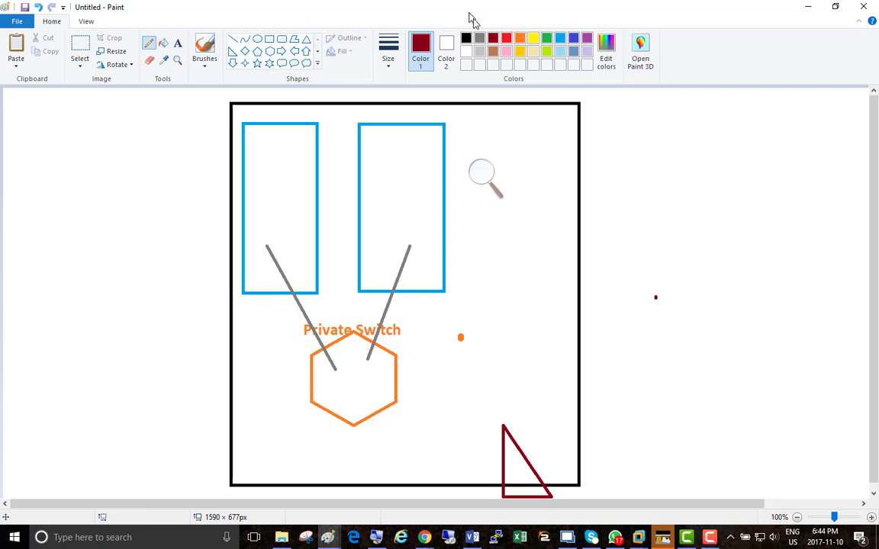
Try a gray connecting line from the Private Switch hexagon to the dark red triangle and undo it.
{"action": "left_click", "coordinate": [480, 39]}
{"action": "left_click", "coordinate": [232, 41]}
{"action": "left_click_drag", "start_coordinate": [369, 390], "coordinate": [512, 451]}
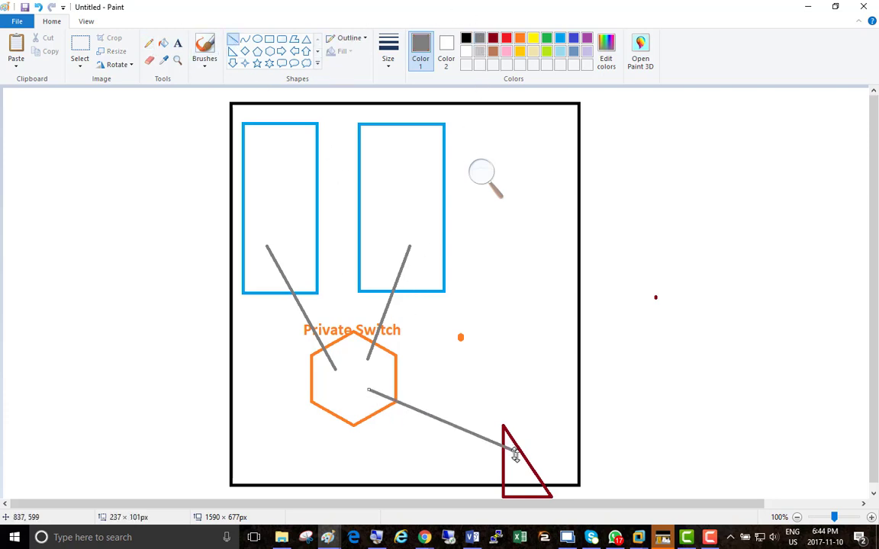
{"action": "key", "text": "ctrl+z"}
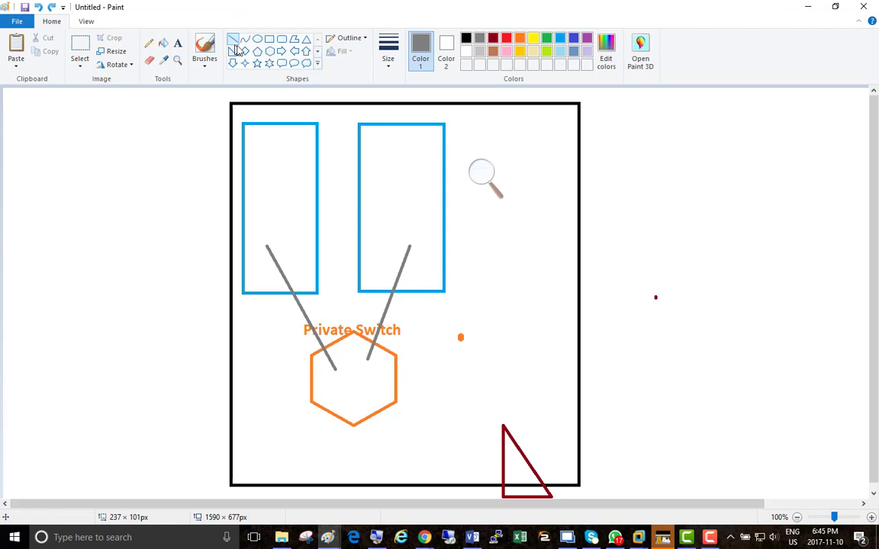
Draw a second orange hexagon about 198 × 170 px across the black frame's side edge and label it "Internal Switch".
{"action": "left_click", "coordinate": [257, 51]}
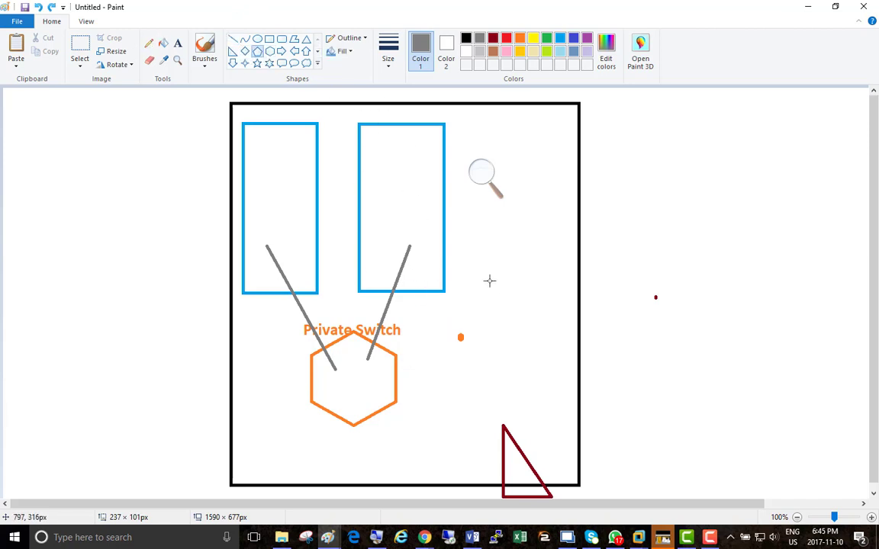
{"action": "left_click", "coordinate": [270, 51]}
{"action": "left_click_drag", "start_coordinate": [475, 267], "coordinate": [597, 369]}
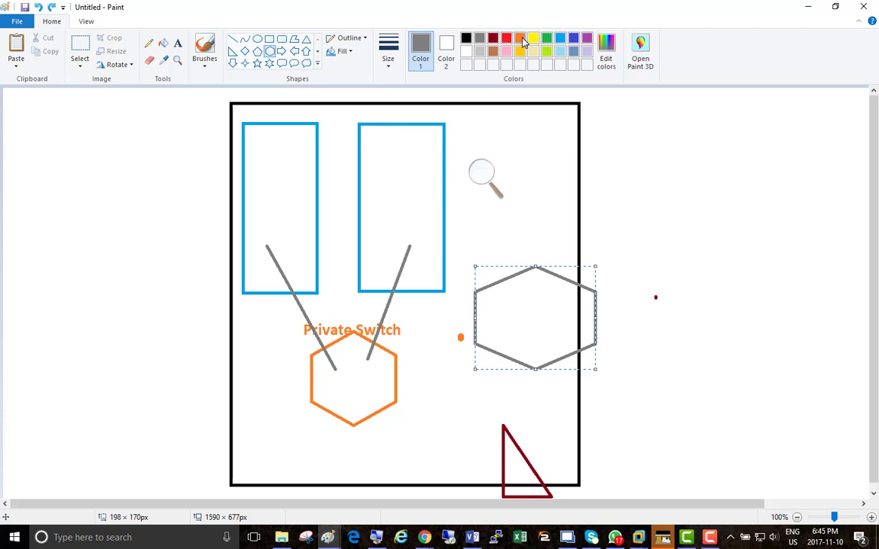
{"action": "left_click", "coordinate": [521, 39]}
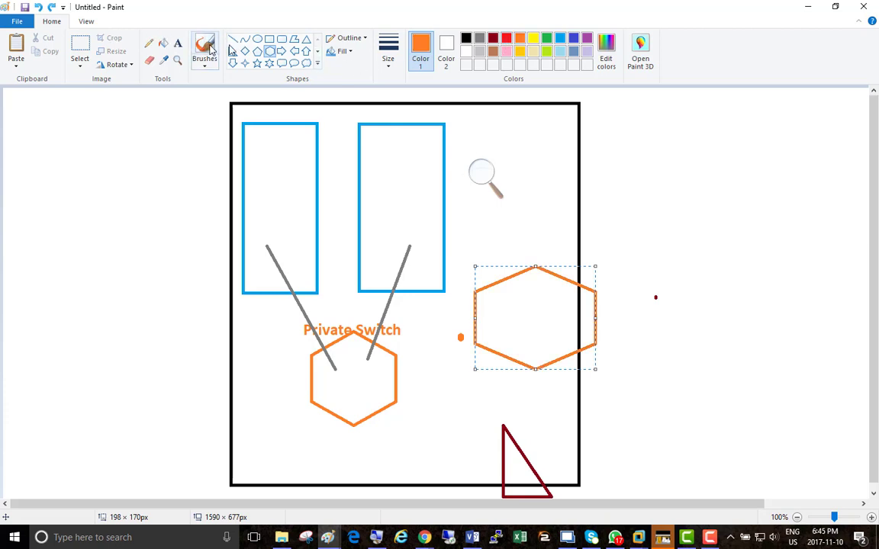
{"action": "left_click", "coordinate": [178, 43]}
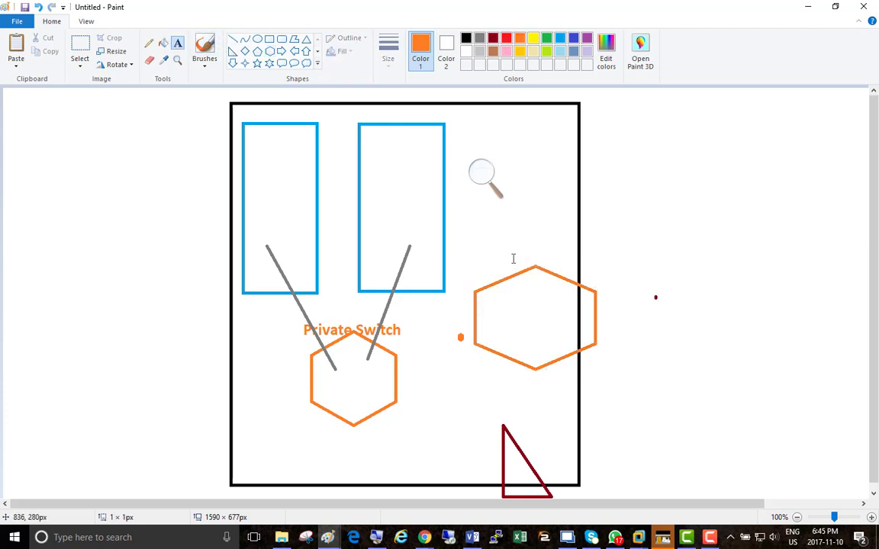
{"action": "left_click", "coordinate": [514, 259]}
{"action": "type", "text": "Internal Switch"}
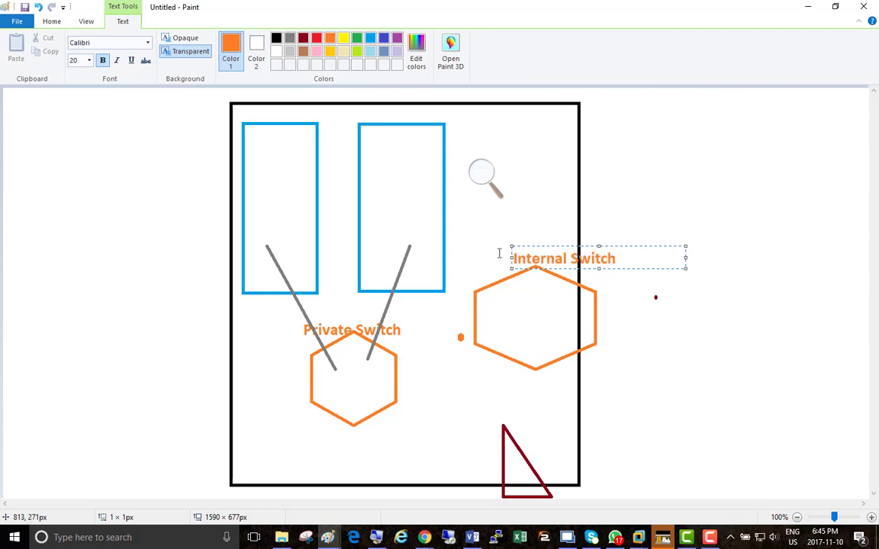
{"action": "left_click", "coordinate": [634, 197]}
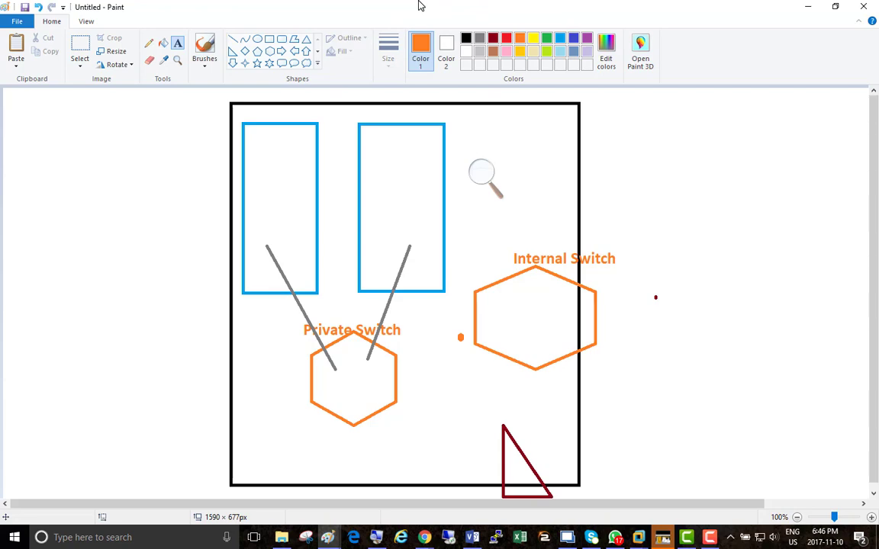
Switch back to VMware Workstation with SERVER02's Virtual Switch Manager.
{"action": "key", "text": "alt+Tab"}
{"action": "key", "text": "alt+Tab"}
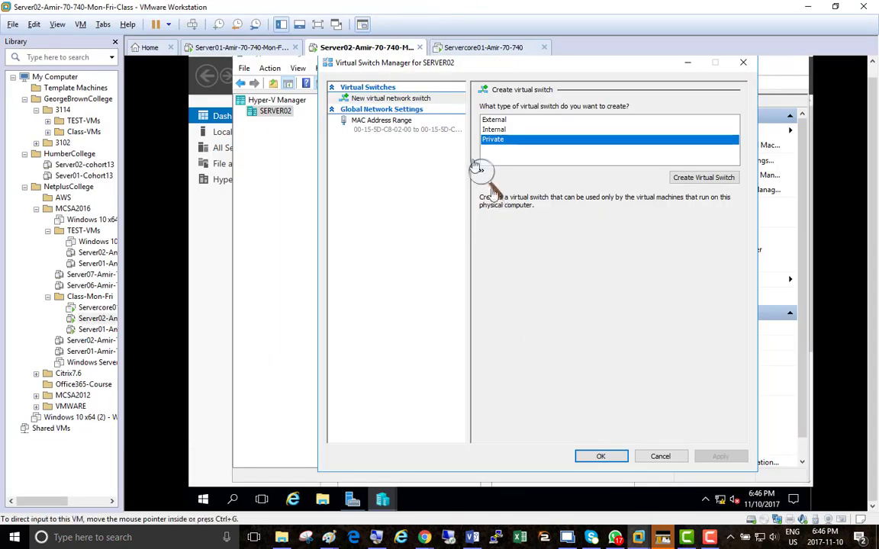
Create a private virtual switch and name it "Private Virtual Switch".
{"action": "left_click", "coordinate": [481, 171]}
{"action": "left_click", "coordinate": [502, 180]}
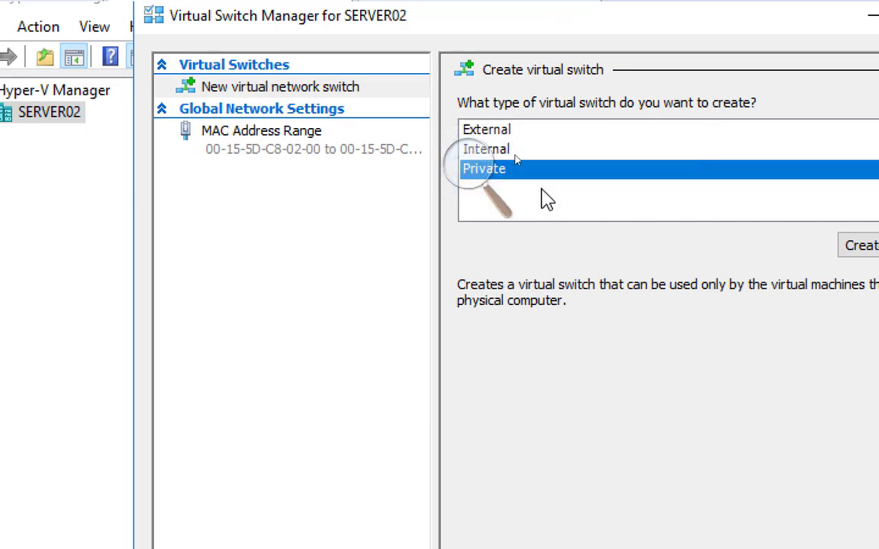
{"action": "left_click", "coordinate": [471, 179]}
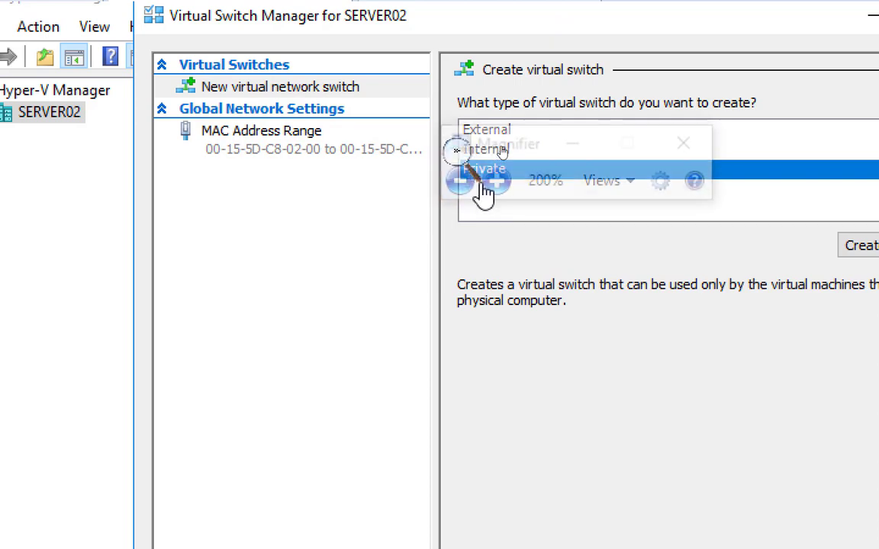
{"action": "left_click", "coordinate": [571, 145]}
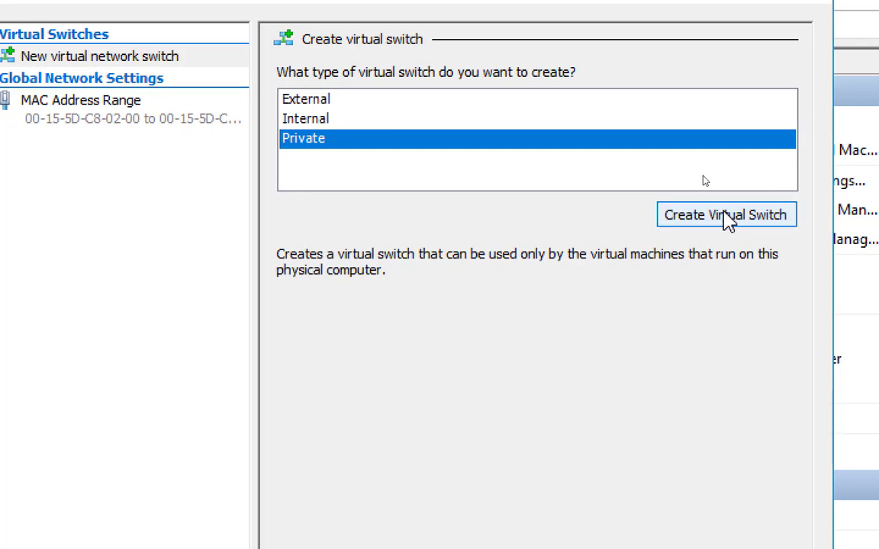
{"action": "left_click", "coordinate": [726, 218]}
{"action": "left_click_drag", "start_coordinate": [406, 99], "coordinate": [179, 88]}
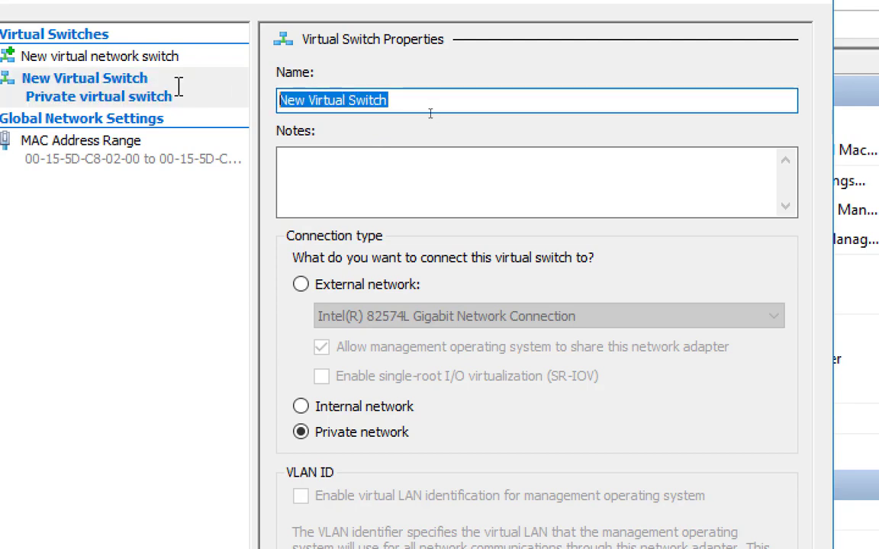
{"action": "key", "text": "Right"}
{"action": "key", "text": "shift+Right"}
{"action": "key", "text": "shift+Right"}
{"action": "key", "text": "shift+Right"}
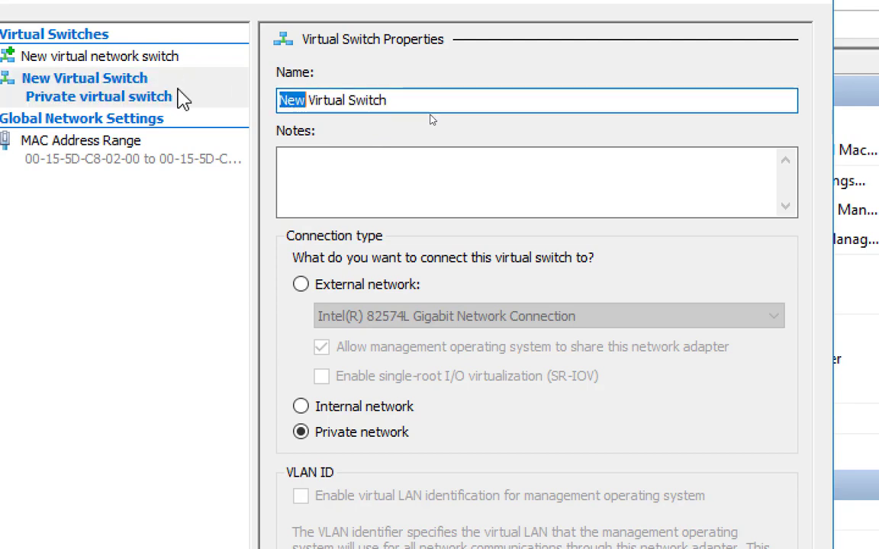
{"action": "type", "text": "Private"}
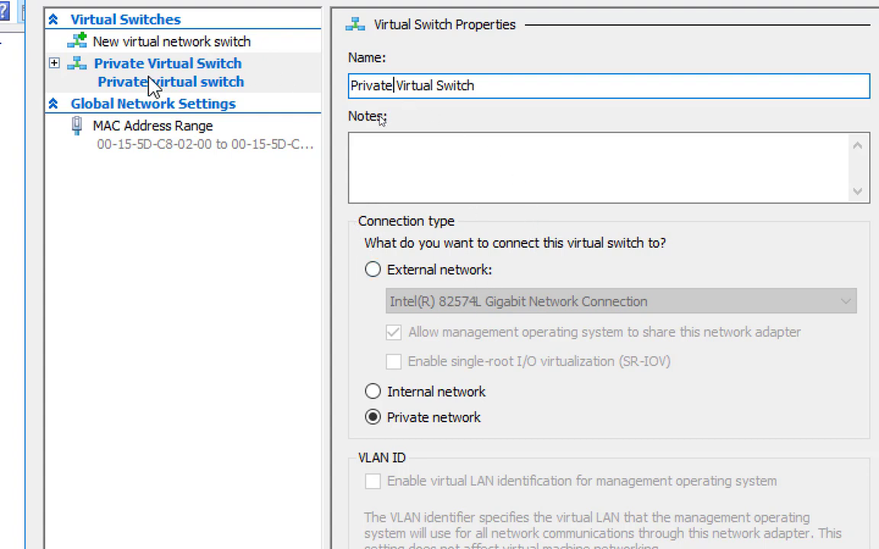
Review the new private switch's properties, keep its connection type as Private network, and apply the switch configuration.
{"action": "left_click", "coordinate": [147, 45]}
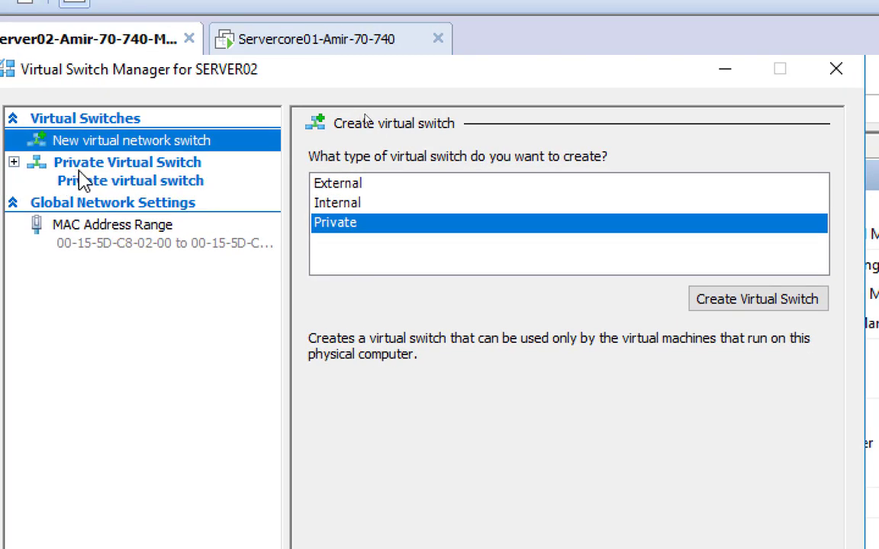
{"action": "left_click", "coordinate": [87, 182]}
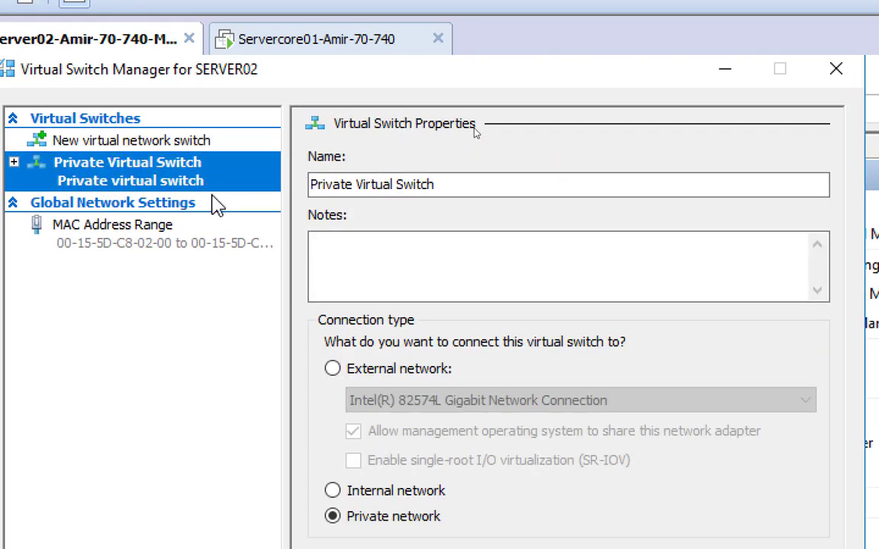
{"action": "double_click", "coordinate": [354, 188]}
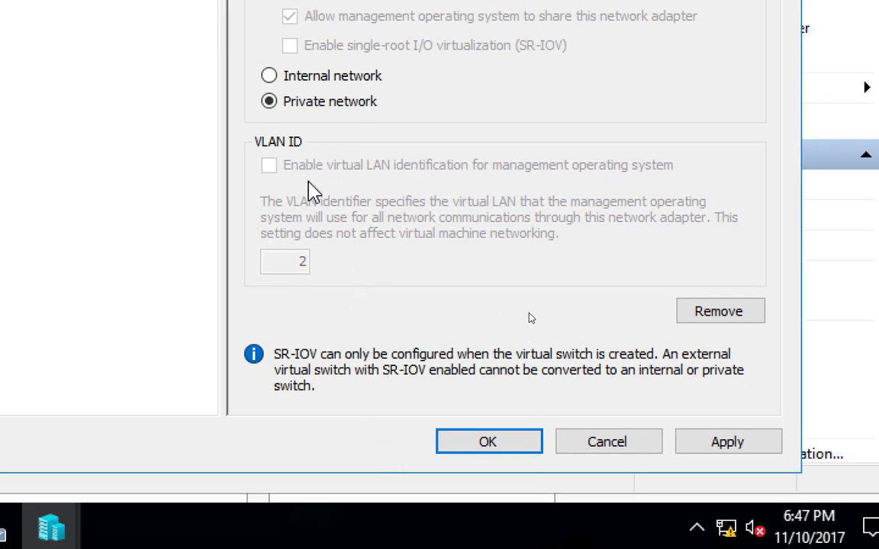
{"action": "left_click", "coordinate": [267, 103]}
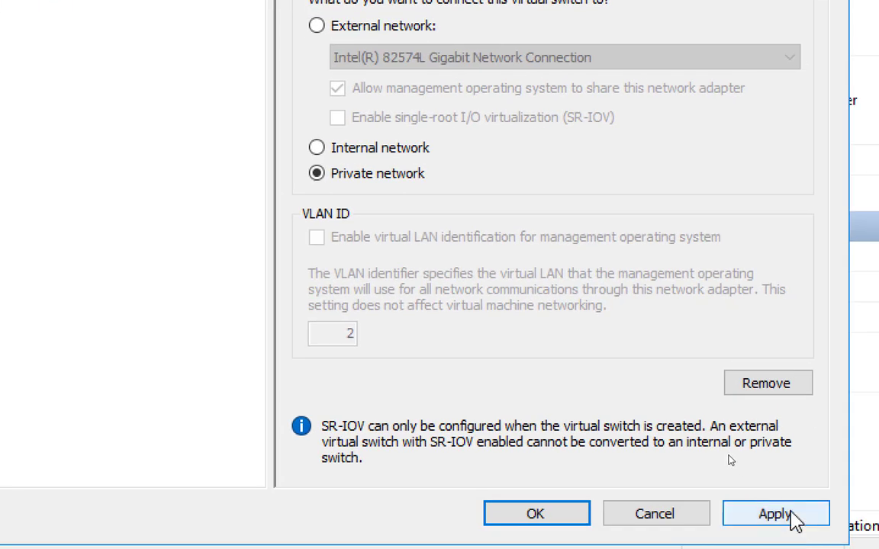
{"action": "left_click", "coordinate": [798, 543]}
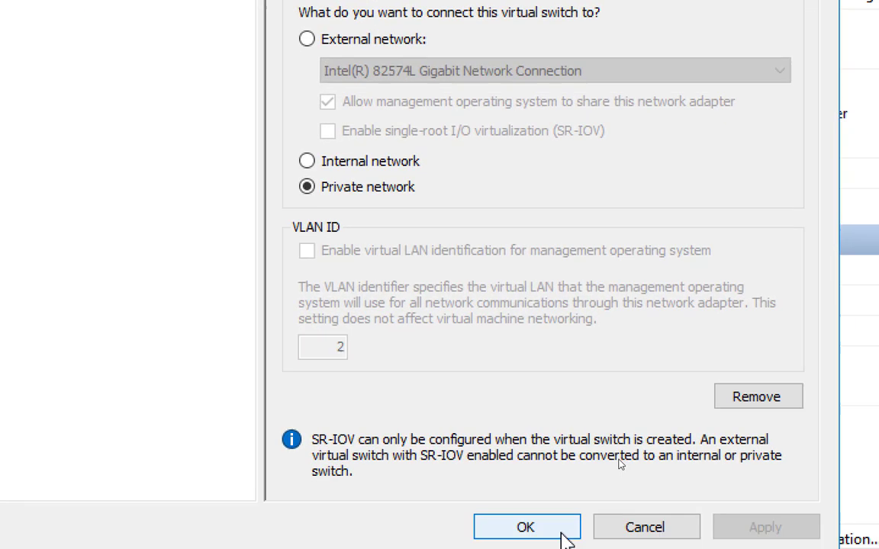
{"action": "left_click", "coordinate": [534, 525]}
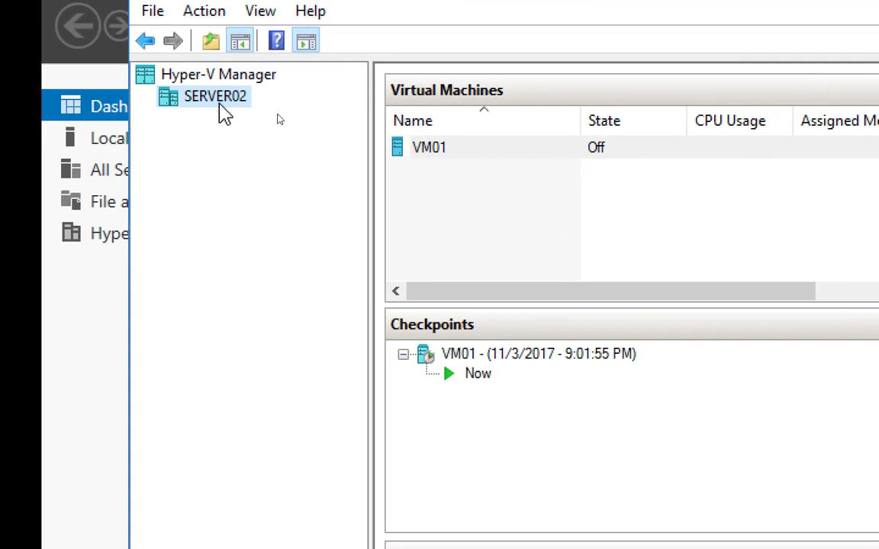
Reopen the Virtual Switch Manager for SERVER02 and choose Internal as the type for a new virtual switch.
{"action": "right_click", "coordinate": [228, 109]}
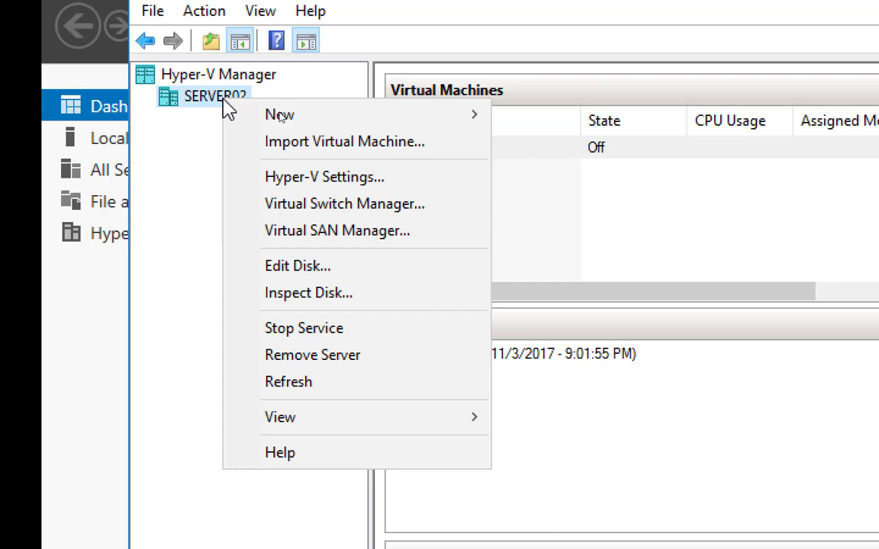
{"action": "left_click", "coordinate": [386, 205]}
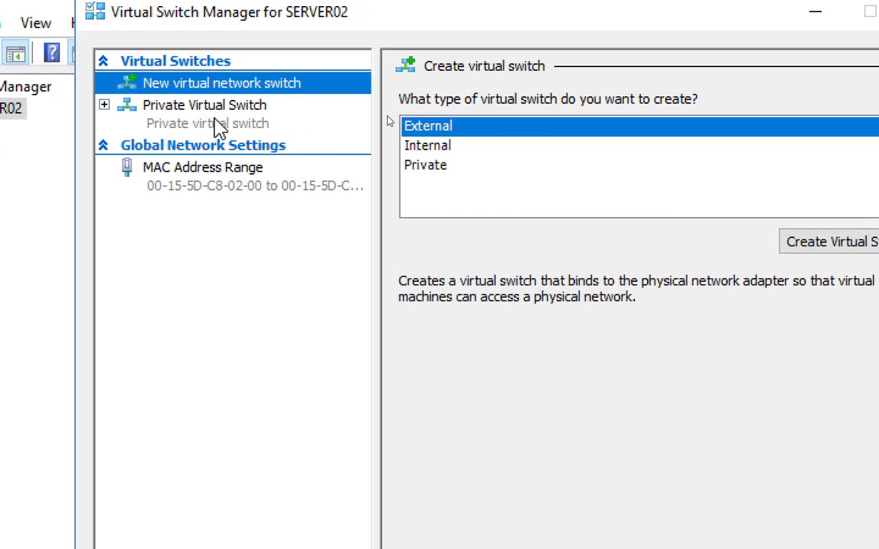
{"action": "left_click", "coordinate": [441, 110]}
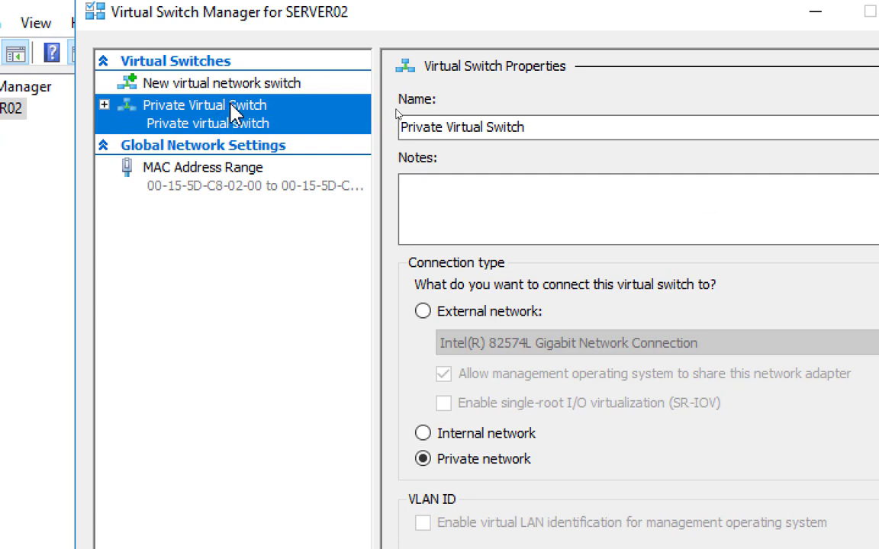
{"action": "left_click", "coordinate": [211, 86]}
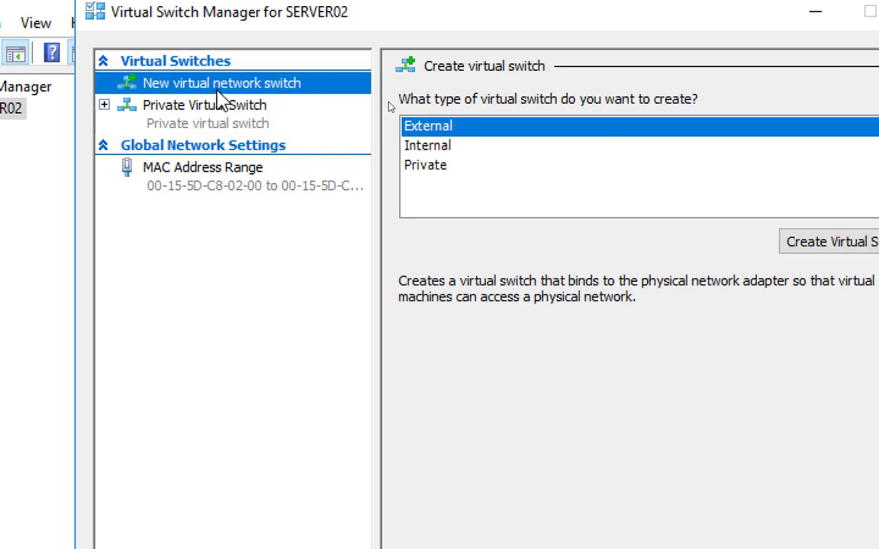
{"action": "left_click", "coordinate": [421, 147]}
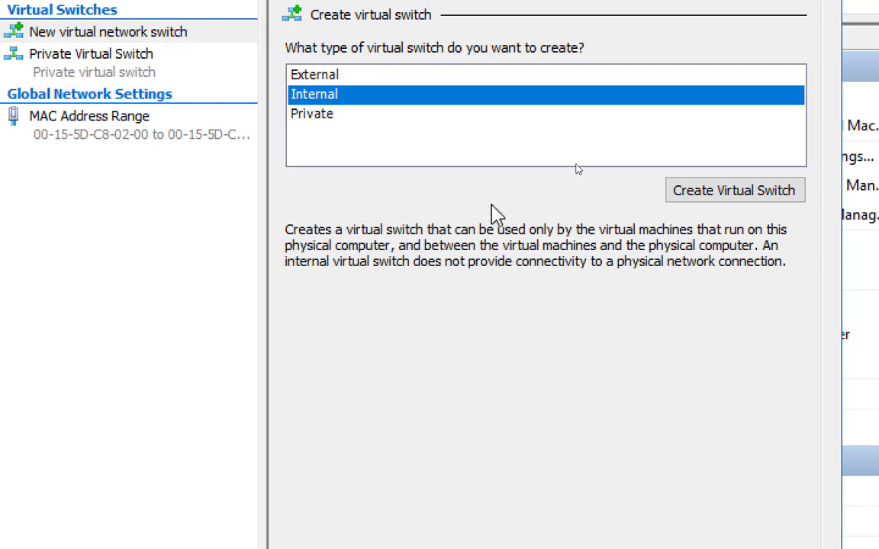
Switch to Paint and draw gray lines of about 399 × 220 px and 221 × 235 px from the blue rectangles to the Internal Switch hexagon.
{"action": "key", "text": "alt+Tab"}
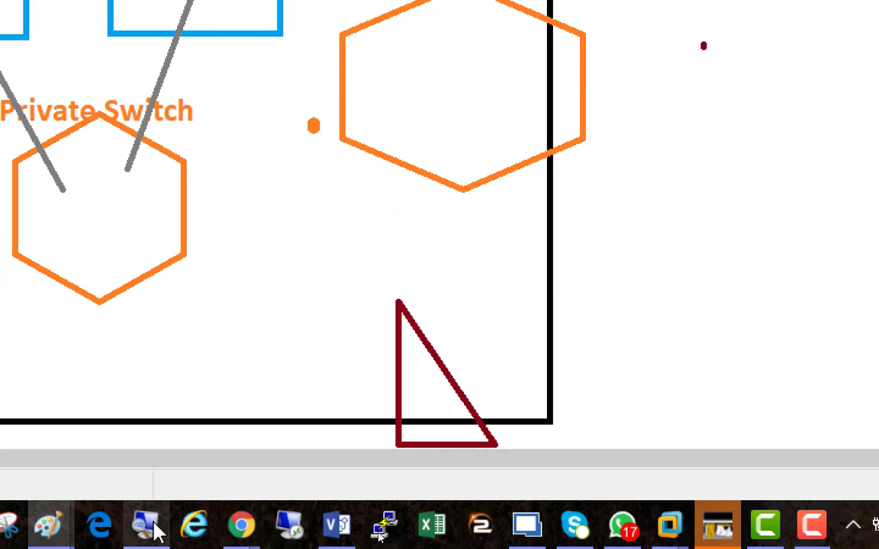
{"action": "left_click", "coordinate": [157, 528]}
{"action": "left_click", "coordinate": [457, 181]}
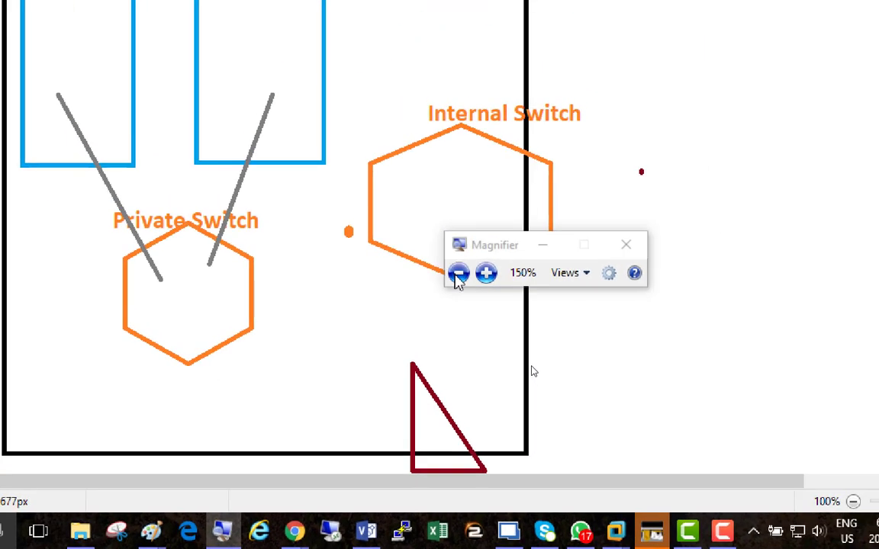
{"action": "left_click", "coordinate": [458, 273]}
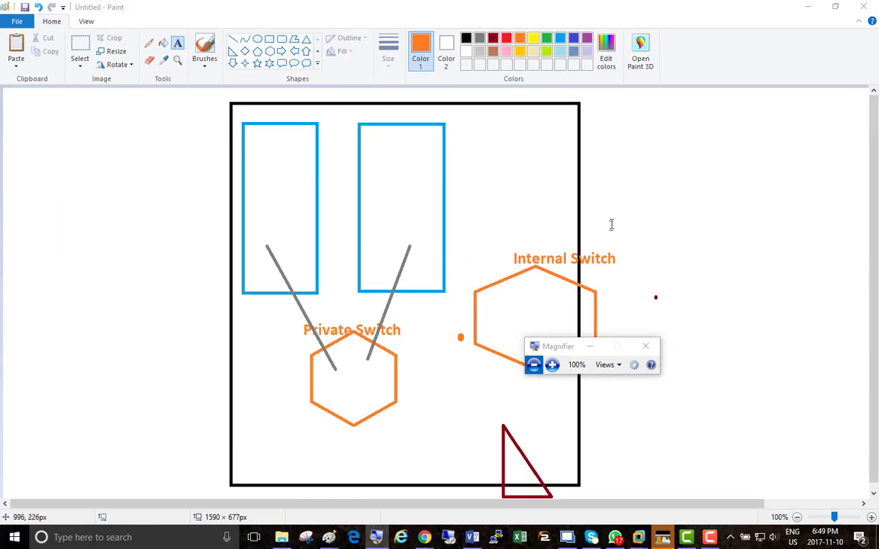
{"action": "left_click", "coordinate": [657, 195]}
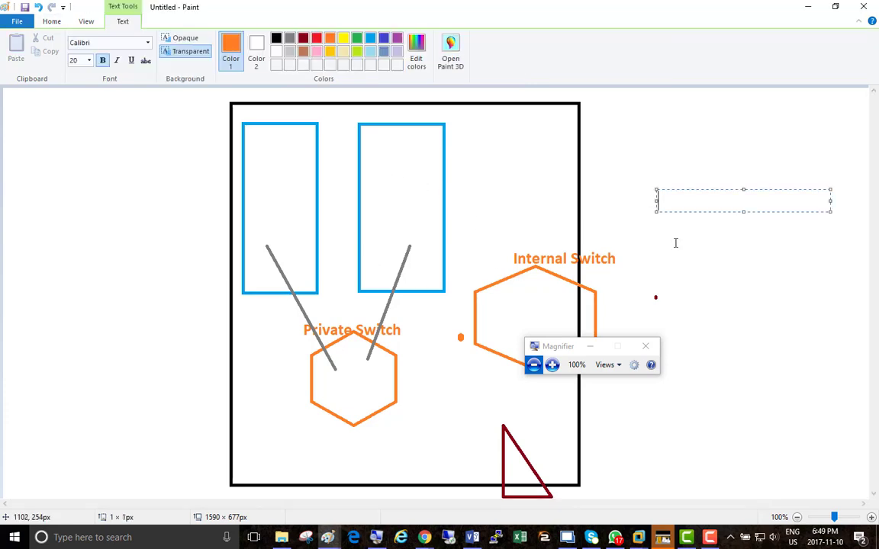
{"action": "left_click", "coordinate": [645, 132]}
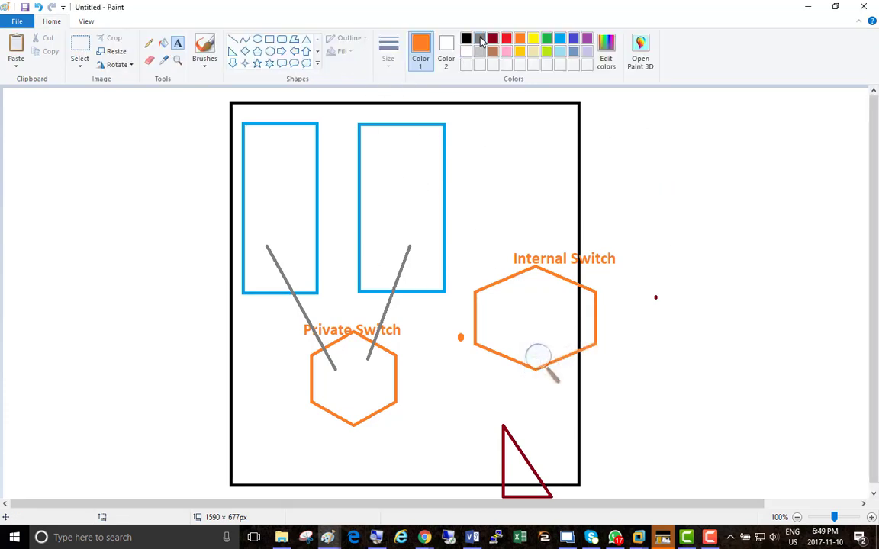
{"action": "left_click", "coordinate": [480, 39]}
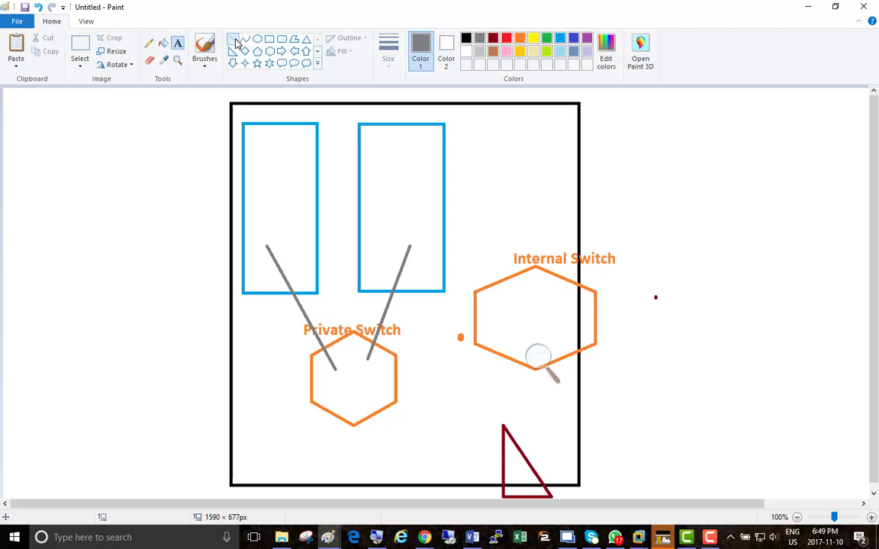
{"action": "left_click", "coordinate": [233, 39]}
{"action": "left_click_drag", "start_coordinate": [286, 183], "coordinate": [531, 317]}
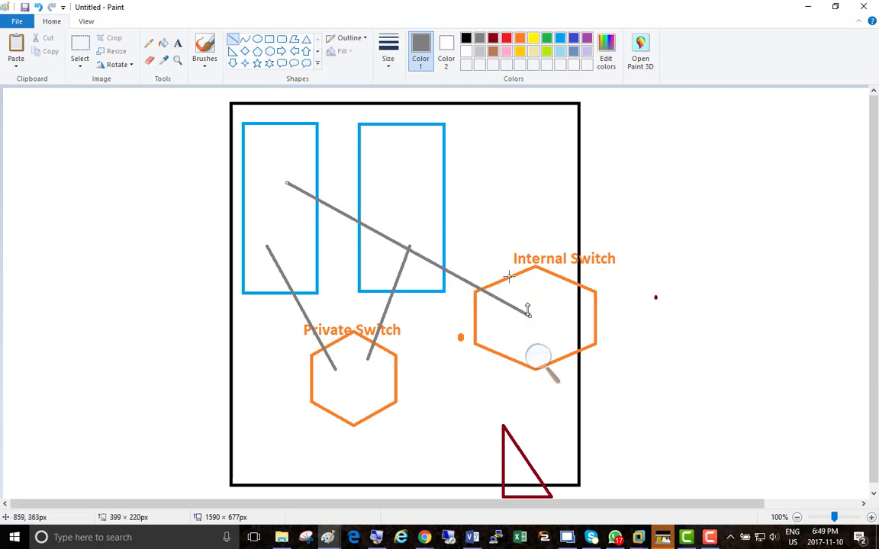
{"action": "left_click_drag", "start_coordinate": [404, 164], "coordinate": [538, 306]}
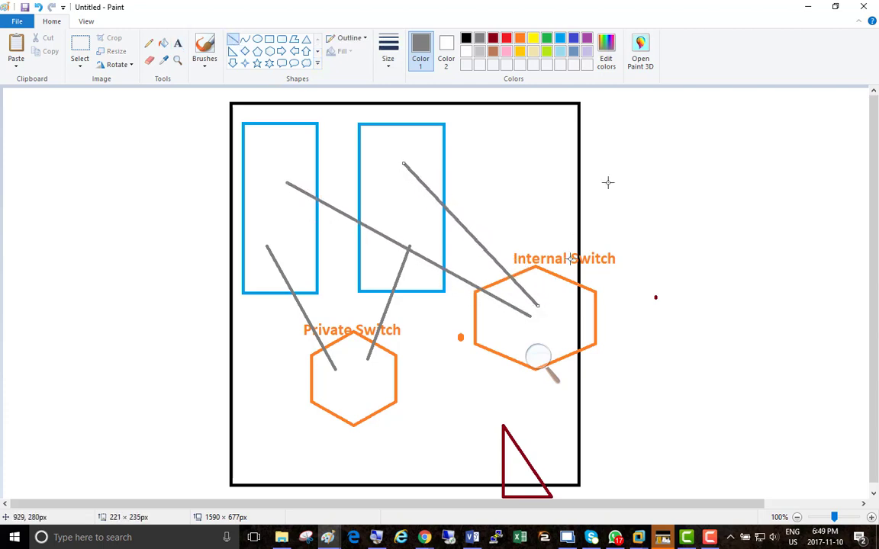
Add a gray text note beside the black frame reading "Private Switch" and, below a blank line, "VMs communicate with each other".
{"action": "left_click", "coordinate": [178, 44]}
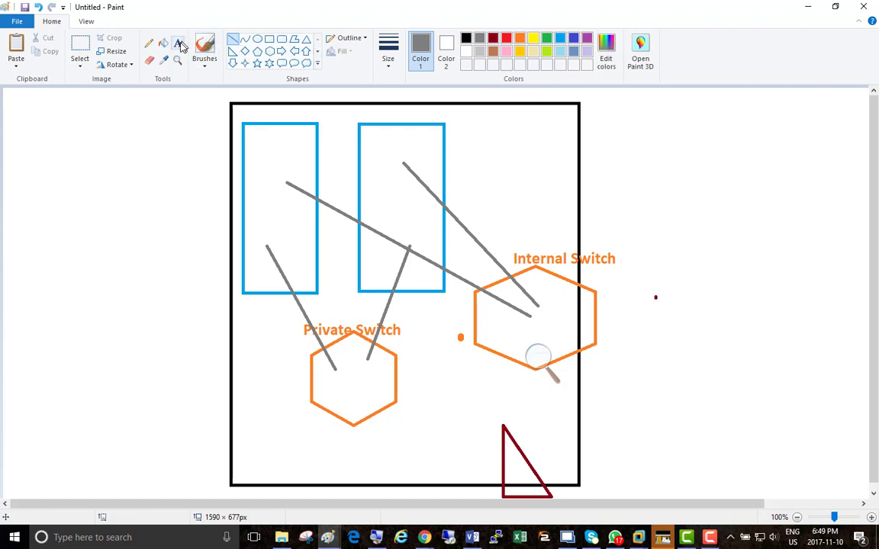
{"action": "left_click", "coordinate": [178, 46]}
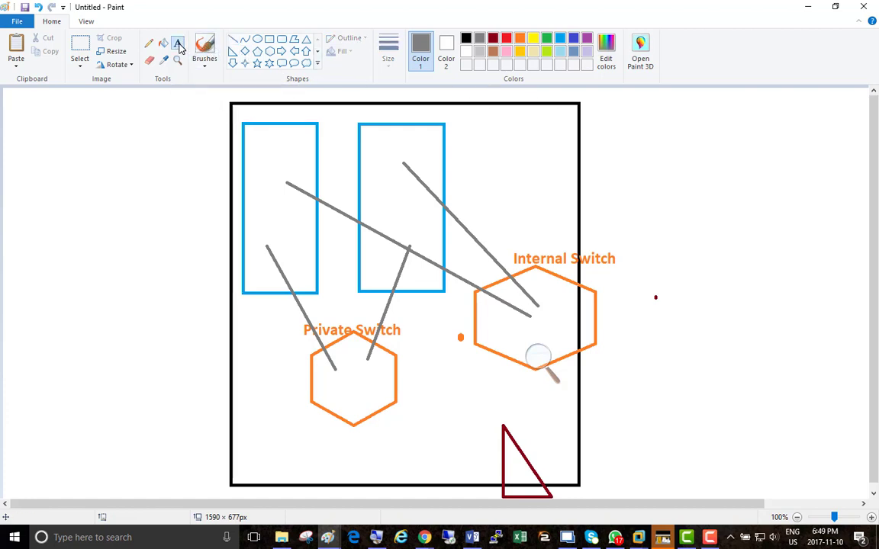
{"action": "left_click", "coordinate": [15, 112]}
{"action": "type", "text": "Private Switch"}
{"action": "key", "text": "Return"}
{"action": "key", "text": "Return"}
{"action": "type", "text": "VMs commnic"}
{"action": "key", "text": "BackSpace"}
{"action": "key", "text": "BackSpace"}
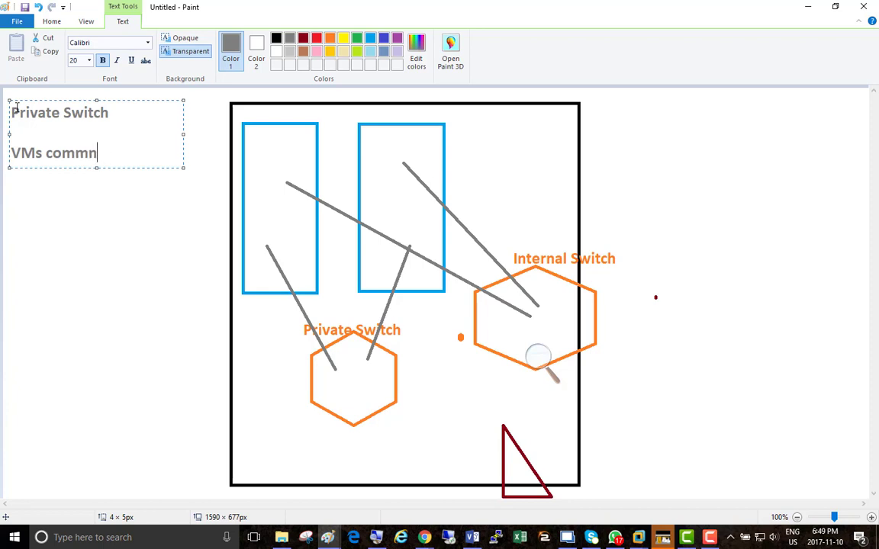
{"action": "key", "text": "BackSpace"}
{"action": "key", "text": "BackSpace"}
{"action": "type", "text": "municate with each other"}
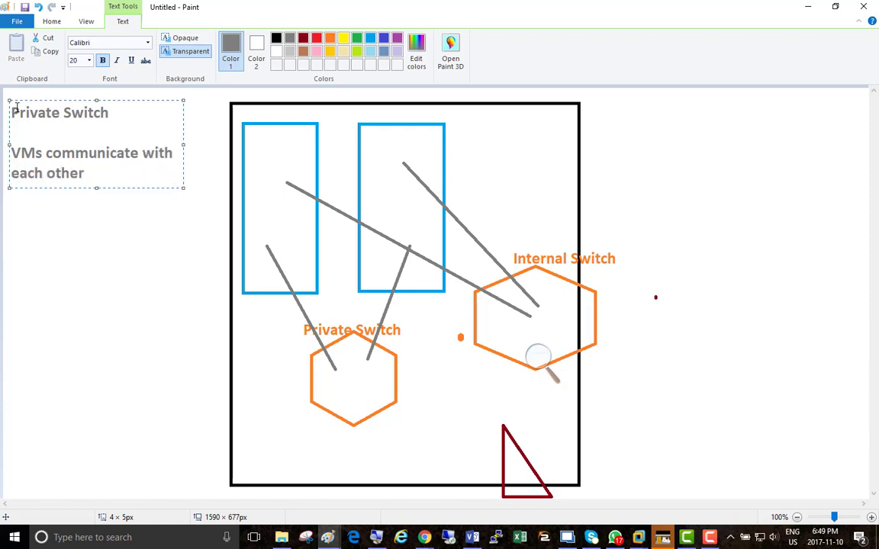
Extend the text note with "Internal Switch" and, below a blank line, "VMs communicate with each other and to the host".
{"action": "key", "text": "Return"}
{"action": "key", "text": "Return"}
{"action": "type", "text": "Internal Switch"}
{"action": "key", "text": "Return"}
{"action": "key", "text": "Return"}
{"action": "type", "text": "VMs "}
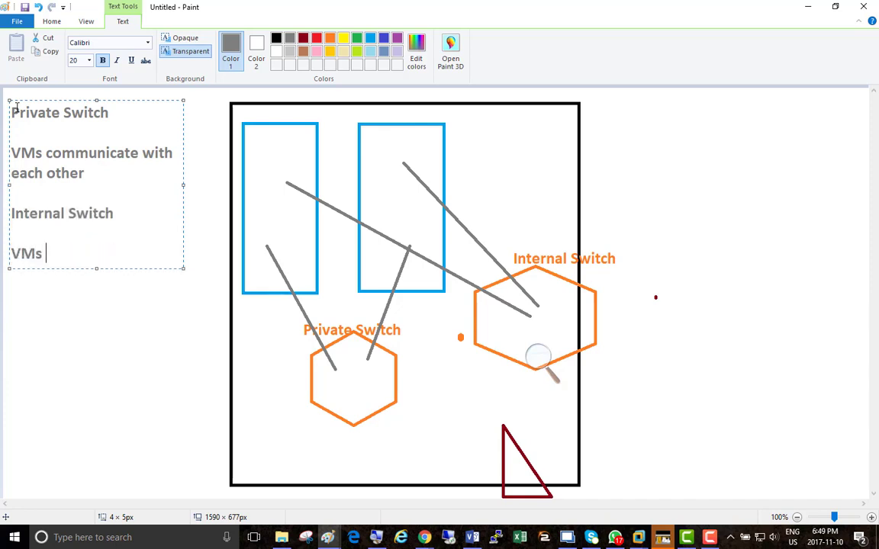
{"action": "type", "text": "communicate wi"}
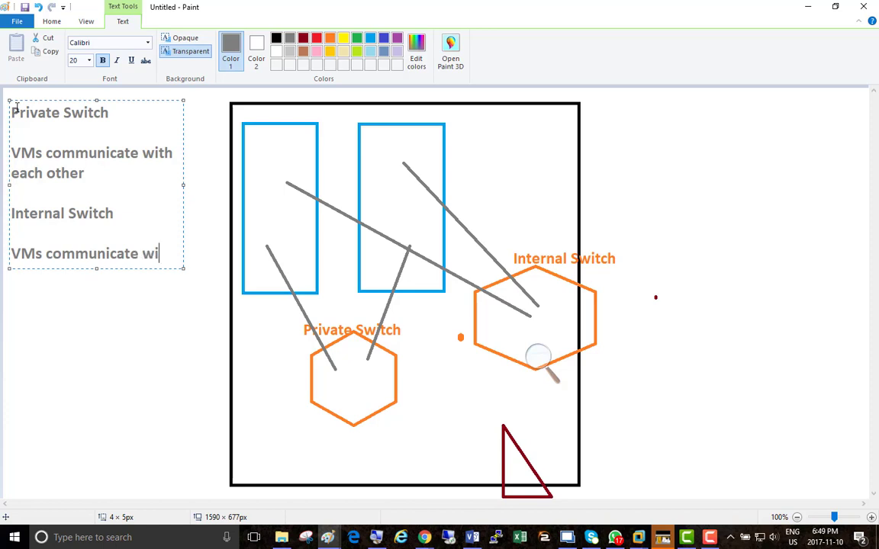
{"action": "type", "text": "th each other an"}
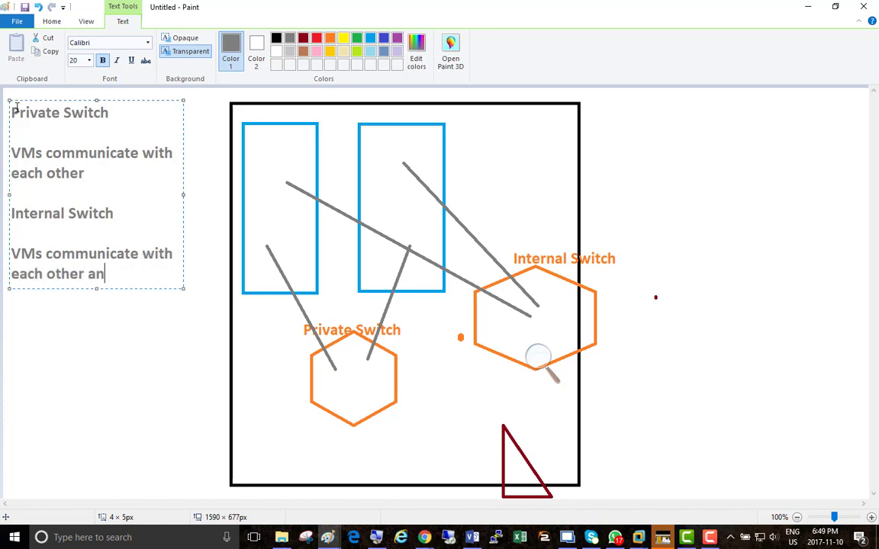
{"action": "type", "text": "d to the host"}
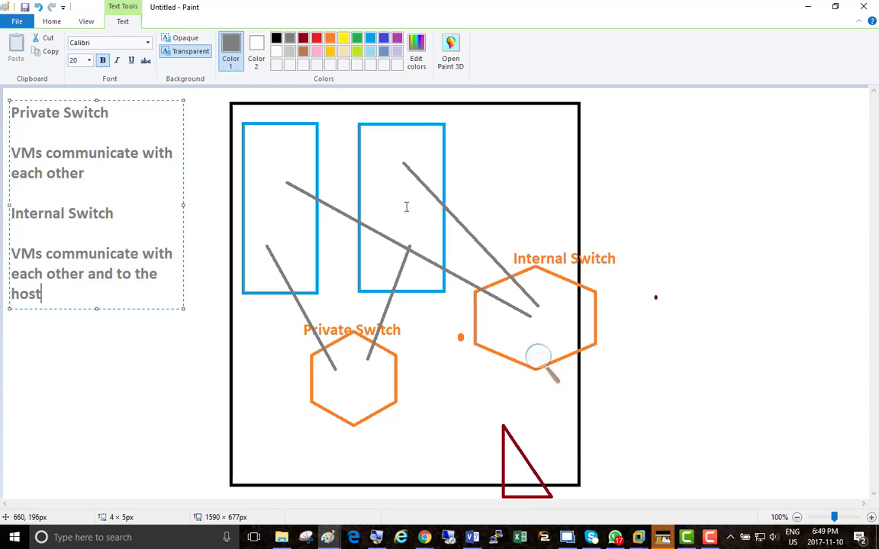
Switch back to VMware Workstation with the Virtual Switch Manager for SERVER02.
{"action": "key", "text": "alt+Tab"}
{"action": "key", "text": "alt+Tab"}
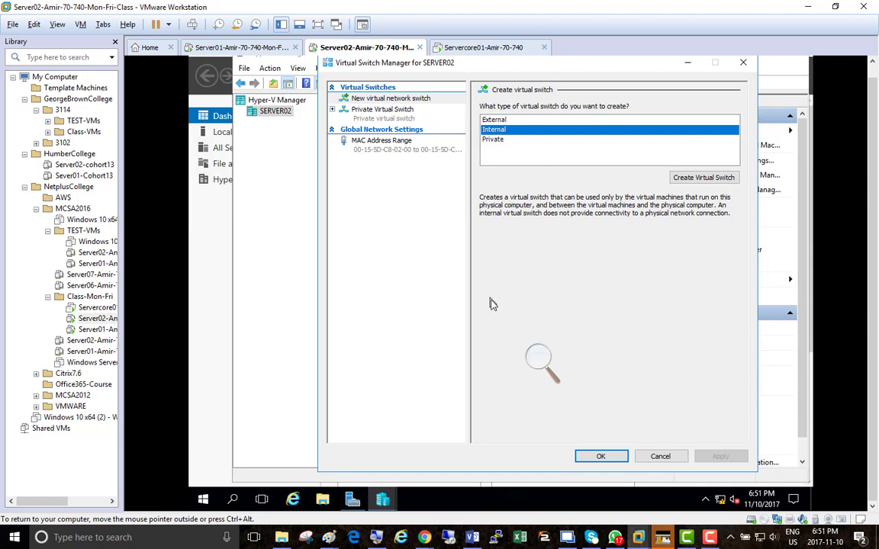
{"action": "left_click", "coordinate": [537, 373]}
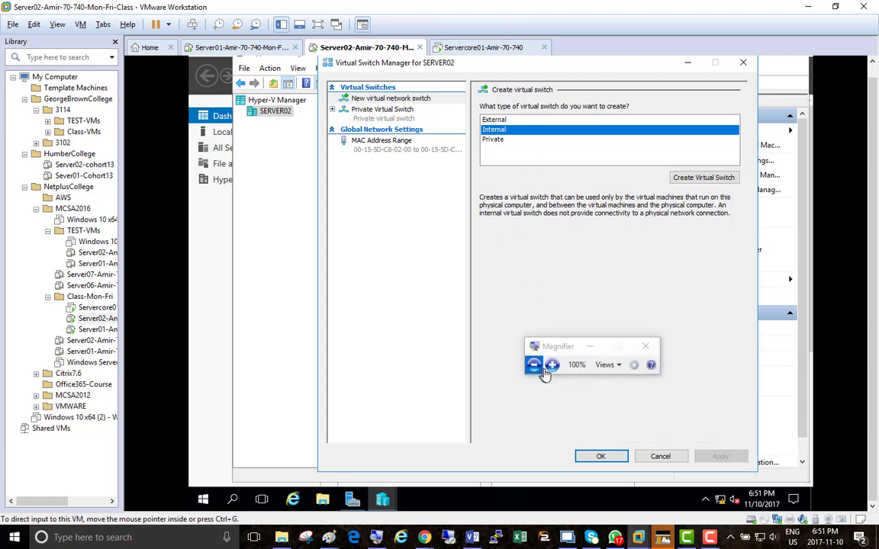
Open the Server02 virtual machine's settings and compare its Network Adapter connection options with the Hyper-V virtual switch types.
{"action": "left_click", "coordinate": [544, 373]}
{"action": "left_click", "coordinate": [545, 373]}
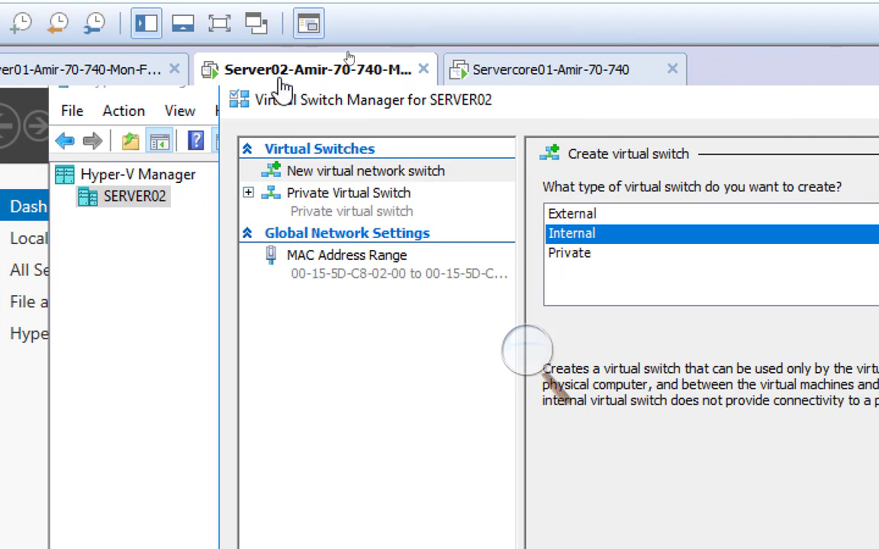
{"action": "right_click", "coordinate": [285, 79]}
{"action": "left_click", "coordinate": [379, 400]}
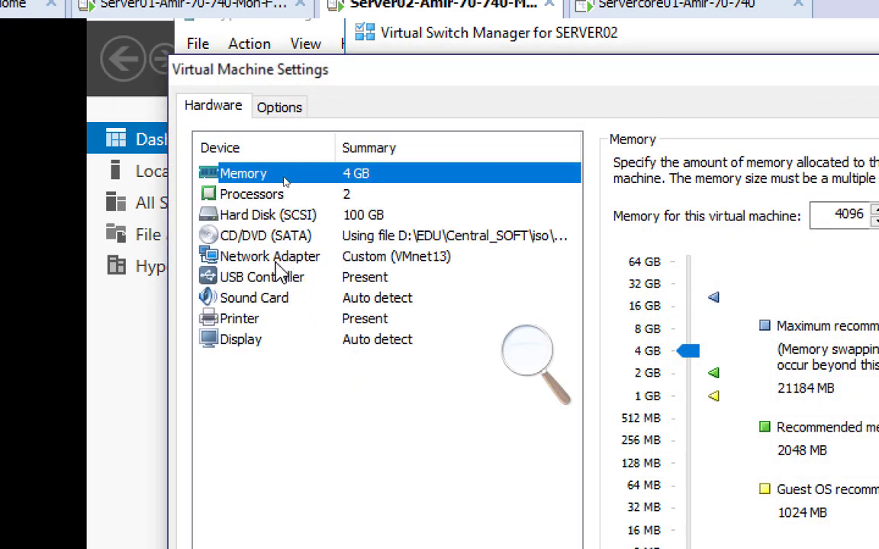
{"action": "left_click", "coordinate": [274, 260]}
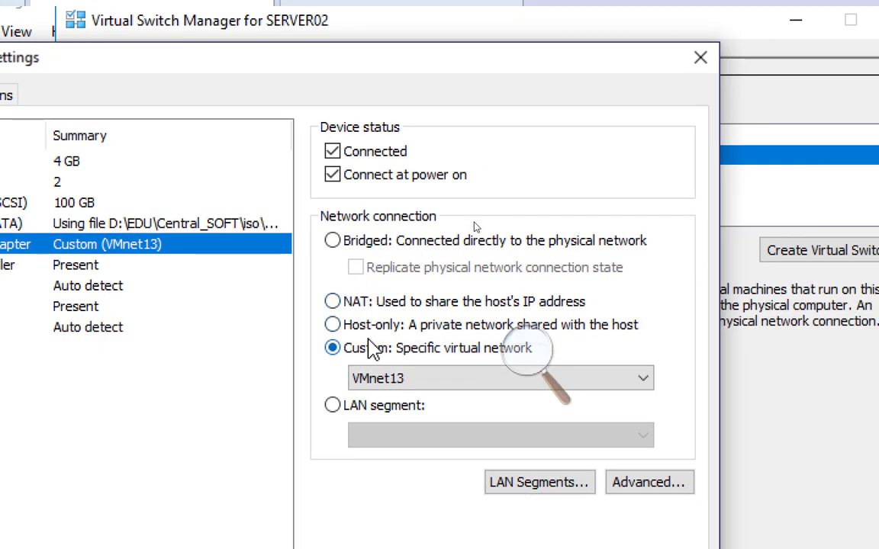
{"action": "left_click_drag", "start_coordinate": [351, 57], "coordinate": [435, 258]}
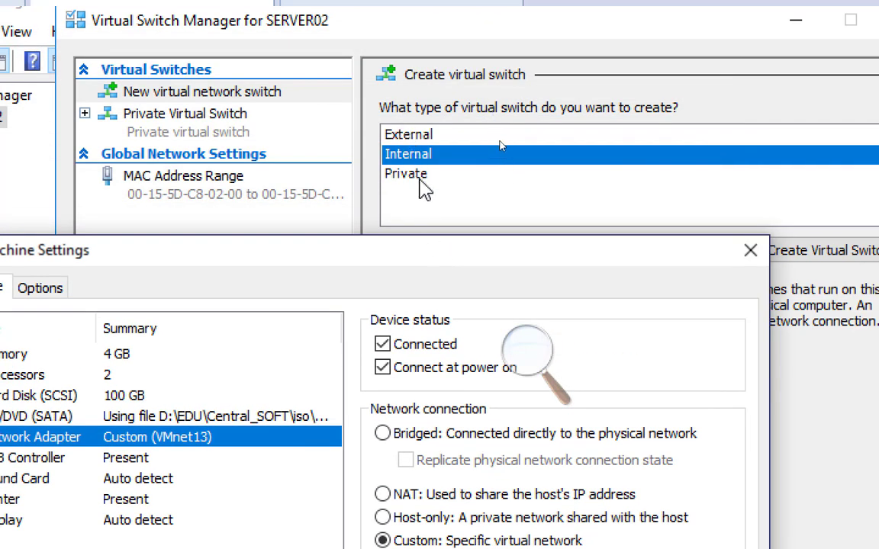
{"action": "left_click_drag", "start_coordinate": [426, 257], "coordinate": [442, 161]}
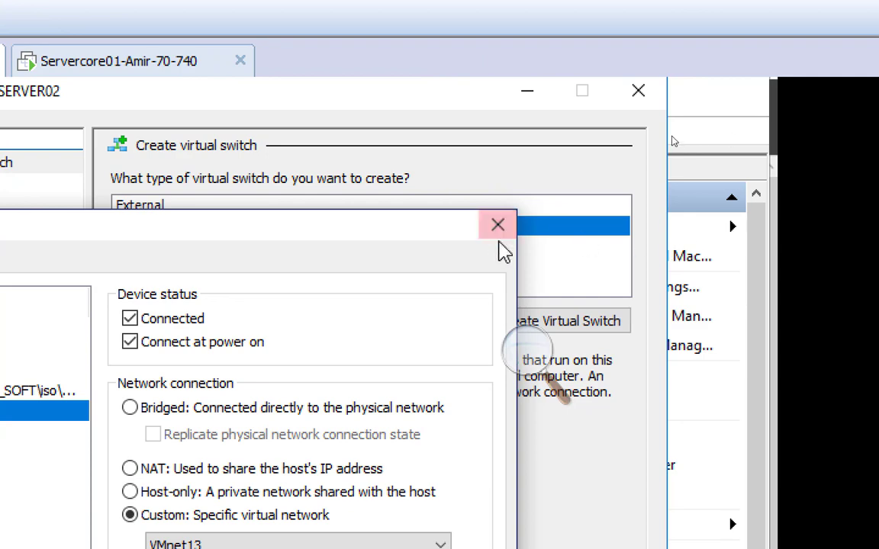
Create a virtual switch of type Internal and name it "Internal Virtual Switch".
{"action": "left_click", "coordinate": [498, 226]}
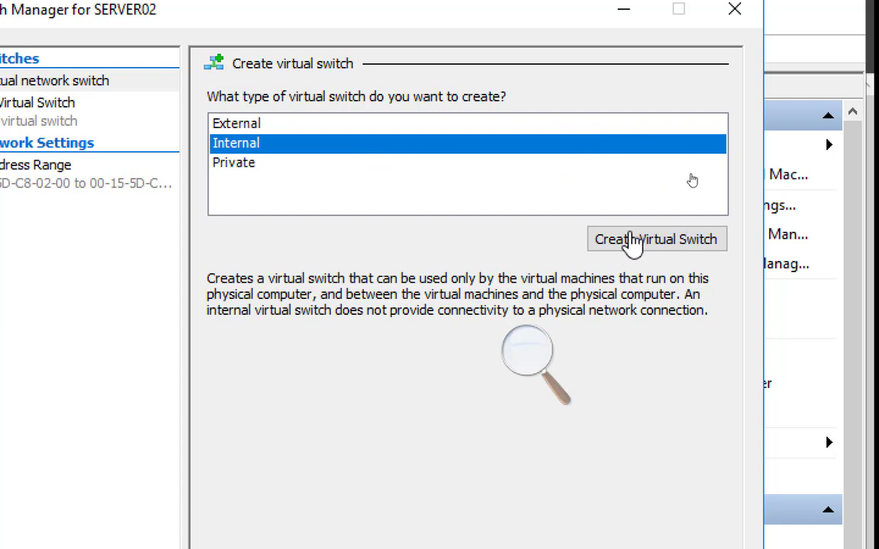
{"action": "left_click", "coordinate": [656, 249]}
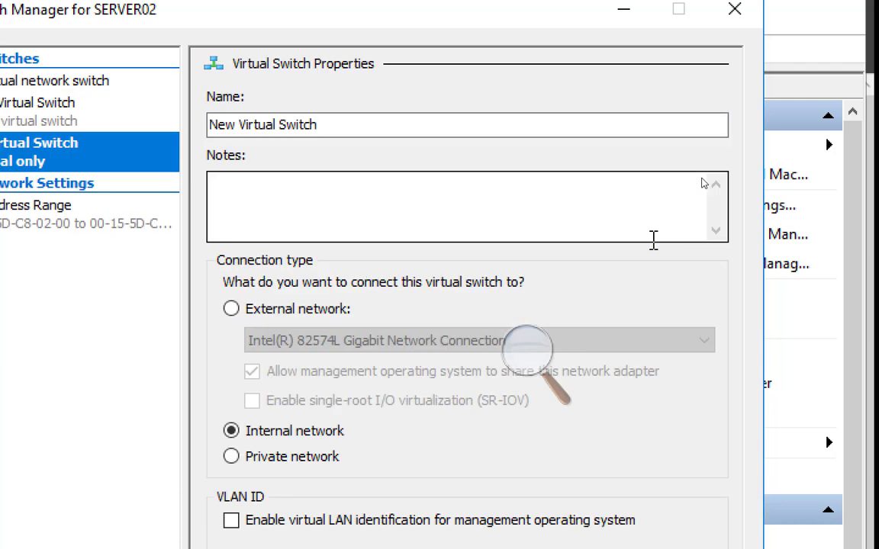
{"action": "double_click", "coordinate": [216, 125]}
{"action": "type", "text": "Internal"}
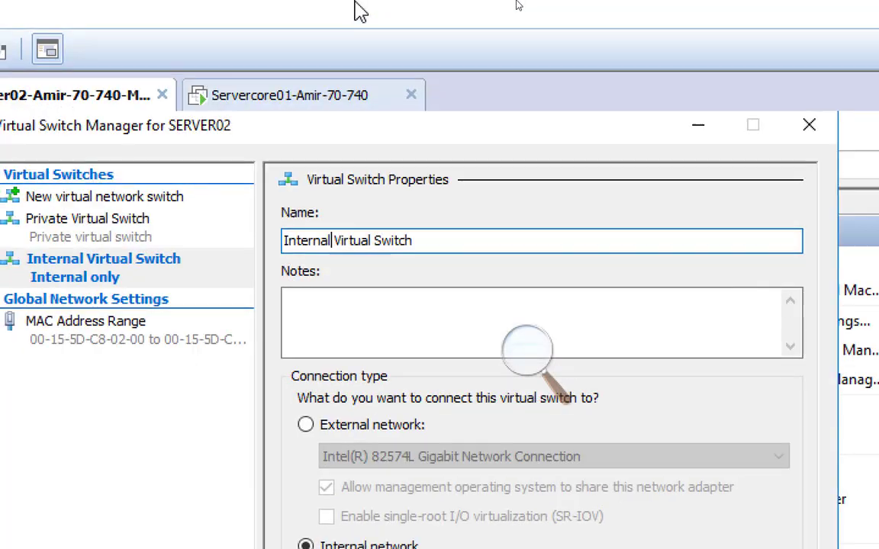
Switch to Paint and draw five more dark red right triangles, each about 55 × 105 px, along the black frame's bottom edge.
{"action": "key", "text": "alt+Tab"}
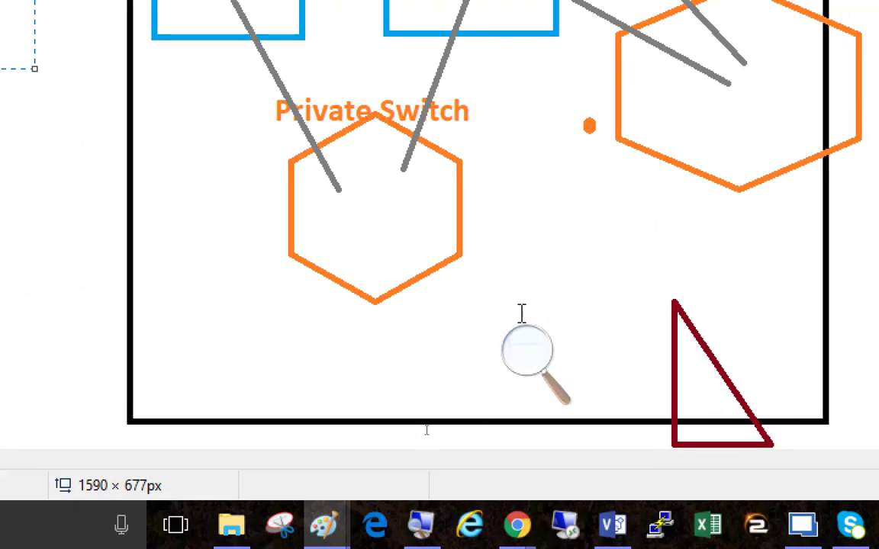
{"action": "left_click", "coordinate": [521, 375]}
{"action": "left_click", "coordinate": [520, 373]}
{"action": "left_click", "coordinate": [519, 415]}
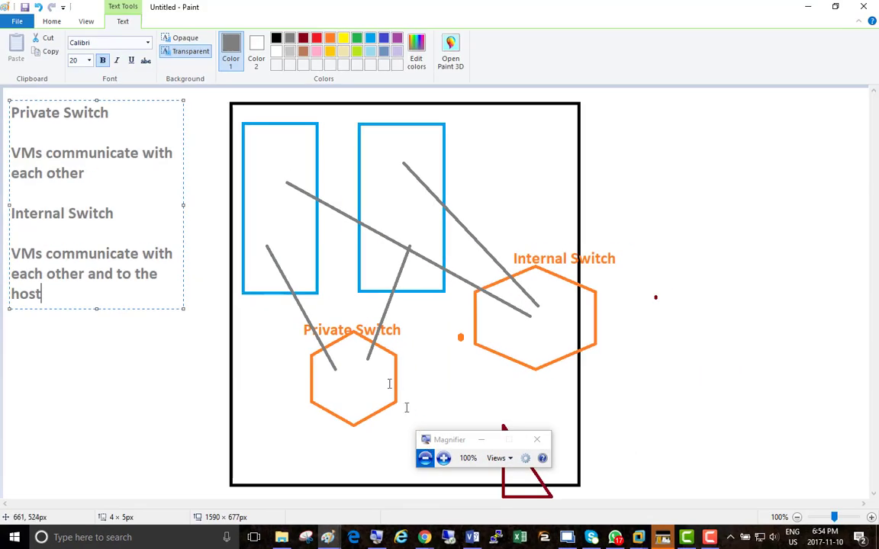
{"action": "left_click", "coordinate": [56, 21]}
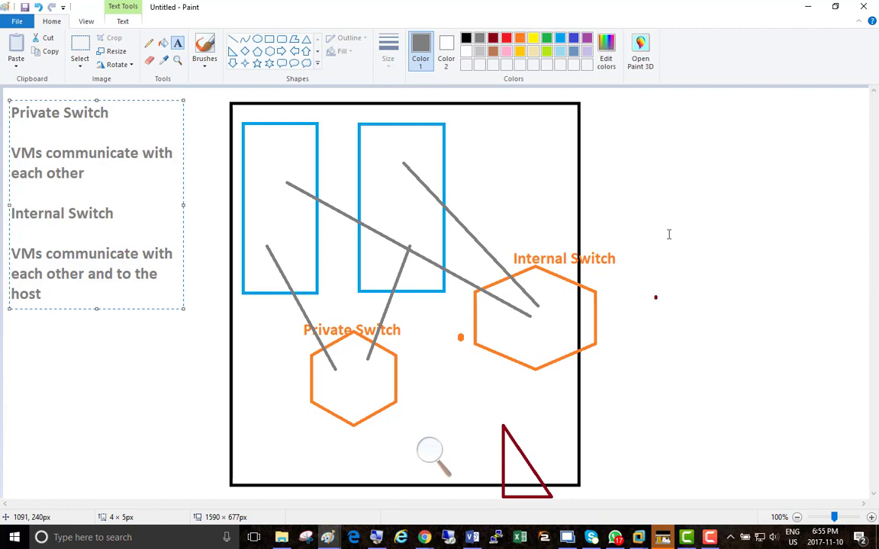
{"action": "left_click", "coordinate": [493, 37]}
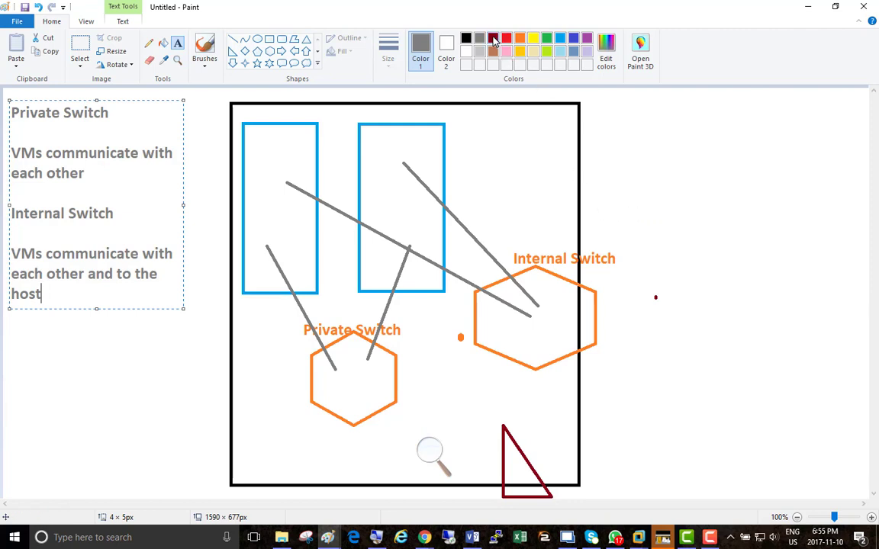
{"action": "left_click", "coordinate": [232, 51]}
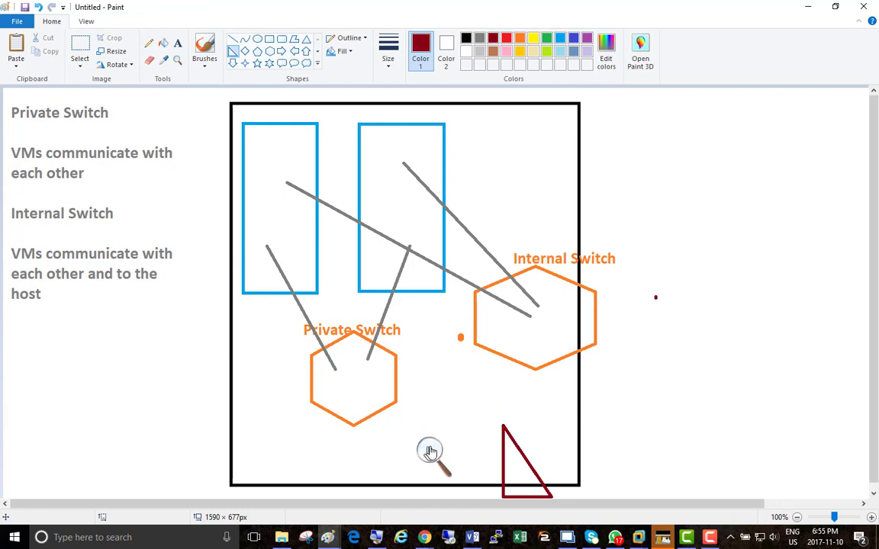
{"action": "left_click_drag", "start_coordinate": [257, 433], "coordinate": [287, 500]}
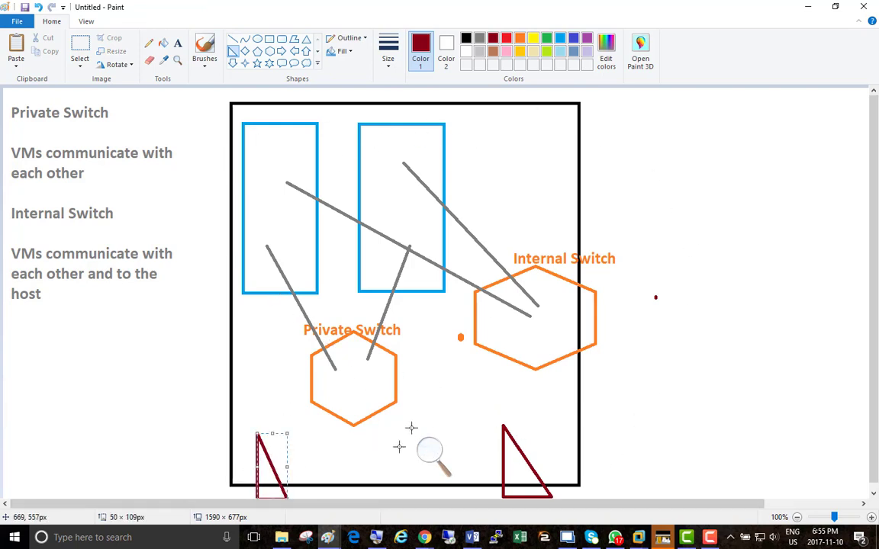
{"action": "left_click_drag", "start_coordinate": [322, 436], "coordinate": [359, 497]}
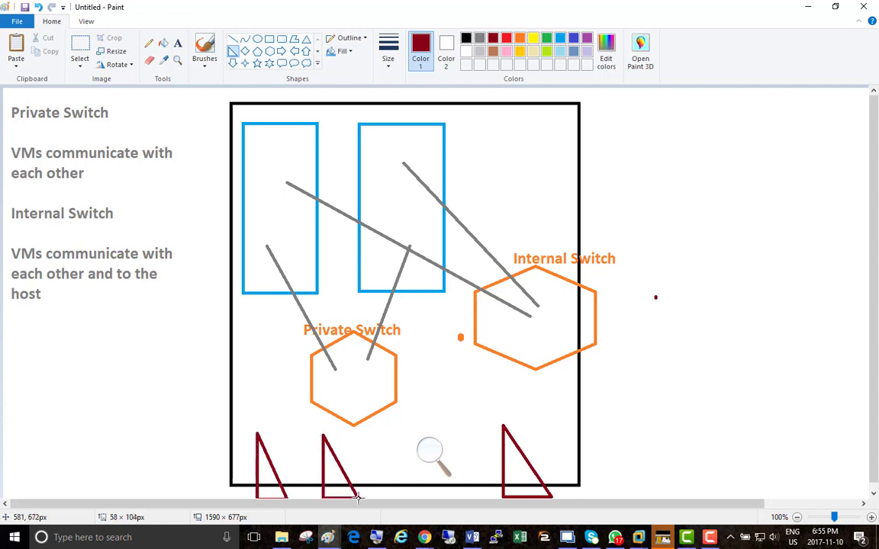
{"action": "left_click_drag", "start_coordinate": [386, 441], "coordinate": [419, 497]}
{"action": "left_click_drag", "start_coordinate": [547, 430], "coordinate": [586, 496]}
{"action": "left_click_drag", "start_coordinate": [447, 435], "coordinate": [481, 497]}
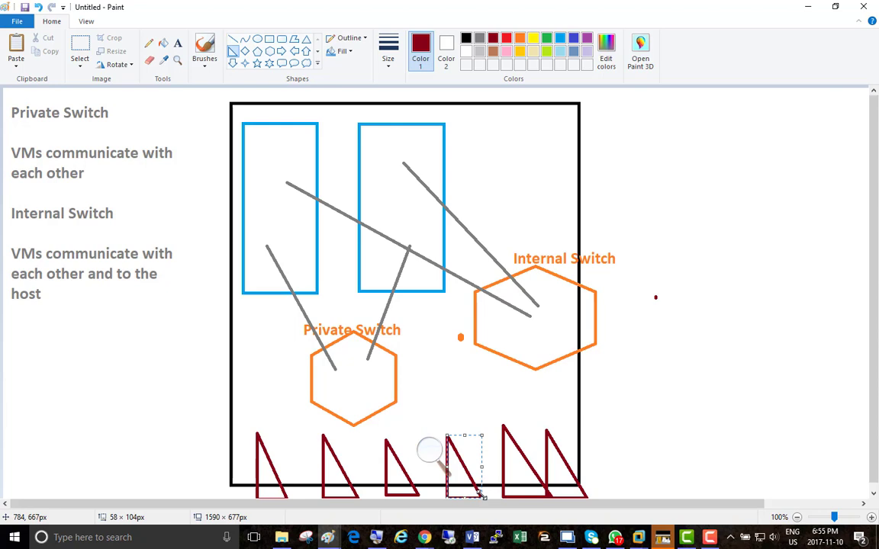
{"action": "left_click", "coordinate": [684, 156]}
Draw a blue right triangle about 30 × 96 px at the lower left corner of each blue rectangle.
{"action": "left_click", "coordinate": [233, 53]}
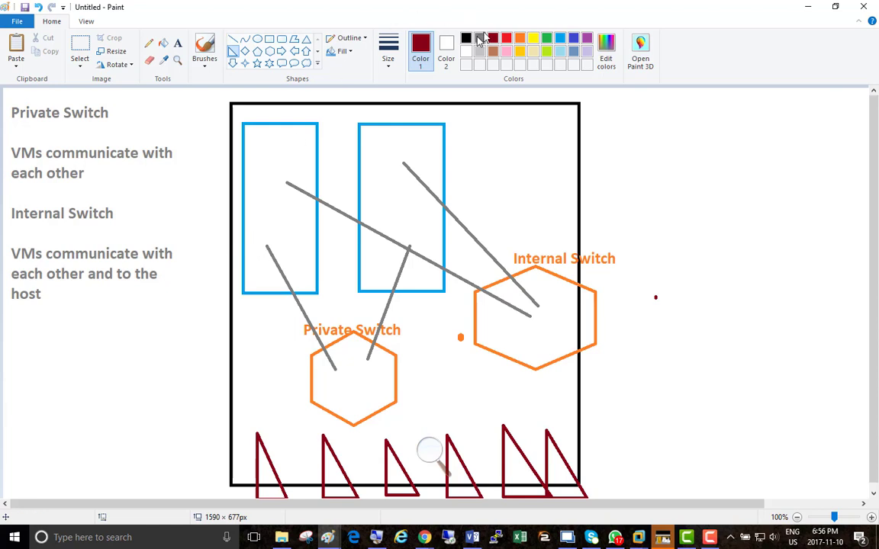
{"action": "left_click", "coordinate": [560, 37]}
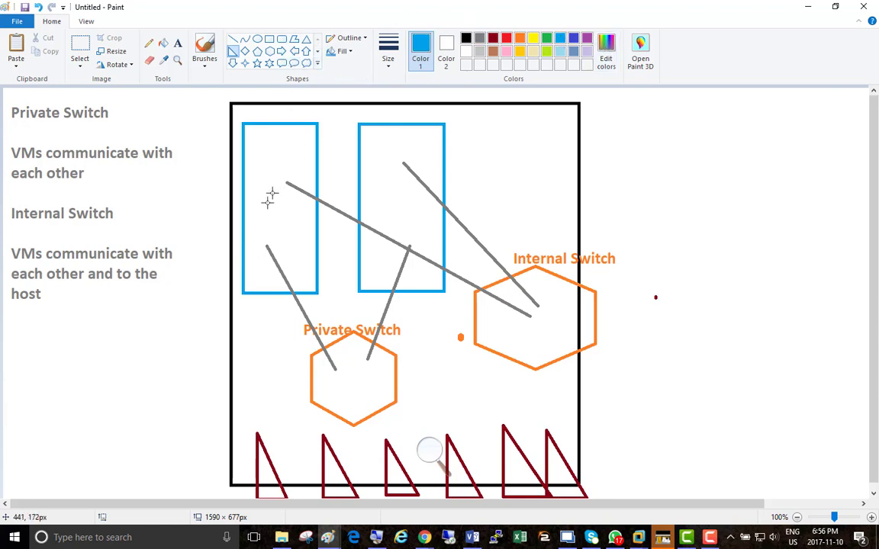
{"action": "left_click_drag", "start_coordinate": [249, 246], "coordinate": [269, 311]}
{"action": "mouse_move", "coordinate": [371, 249]}
{"action": "left_mouse_down"}
{"action": "mouse_move", "coordinate": [377, 290]}
{"action": "mouse_move", "coordinate": [390, 309]}
{"action": "left_mouse_up"}
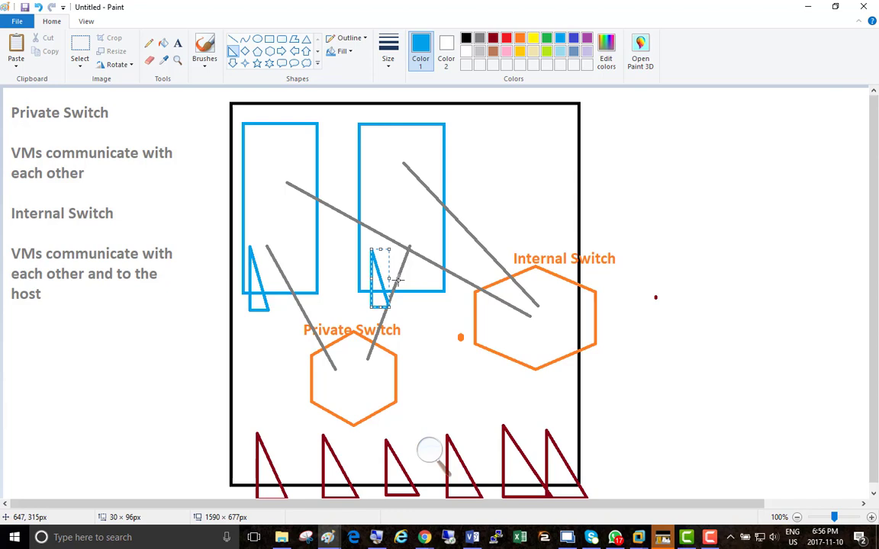
Draw two more narrow blue right triangles along the bottom edge of each blue rectangle.
{"action": "left_click_drag", "start_coordinate": [267, 246], "coordinate": [293, 313]}
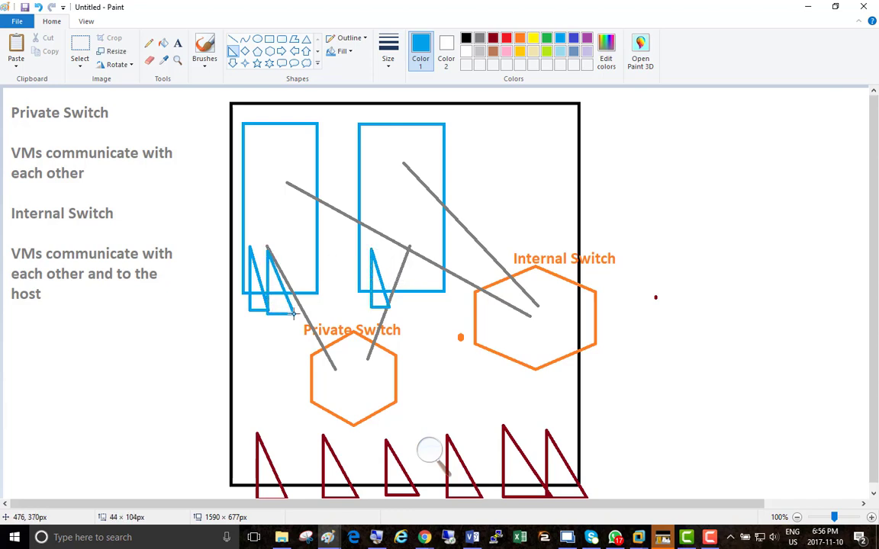
{"action": "left_click_drag", "start_coordinate": [306, 253], "coordinate": [319, 302]}
{"action": "mouse_move", "coordinate": [389, 253]}
{"action": "left_mouse_down"}
{"action": "mouse_move", "coordinate": [409, 305]}
{"action": "mouse_move", "coordinate": [413, 300]}
{"action": "left_mouse_up"}
{"action": "left_click_drag", "start_coordinate": [424, 246], "coordinate": [444, 309]}
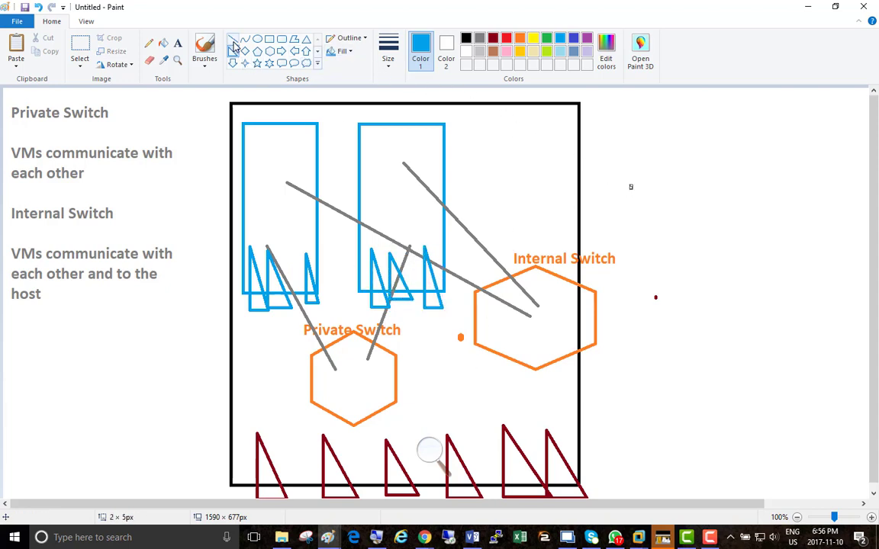
Draw gray lines from the first rectangle's triangles: 125 × 158 px to Private Switch, 398 × 40 px to Internal Switch, and two beyond the frame.
{"action": "left_click", "coordinate": [232, 38]}
{"action": "left_click", "coordinate": [479, 37]}
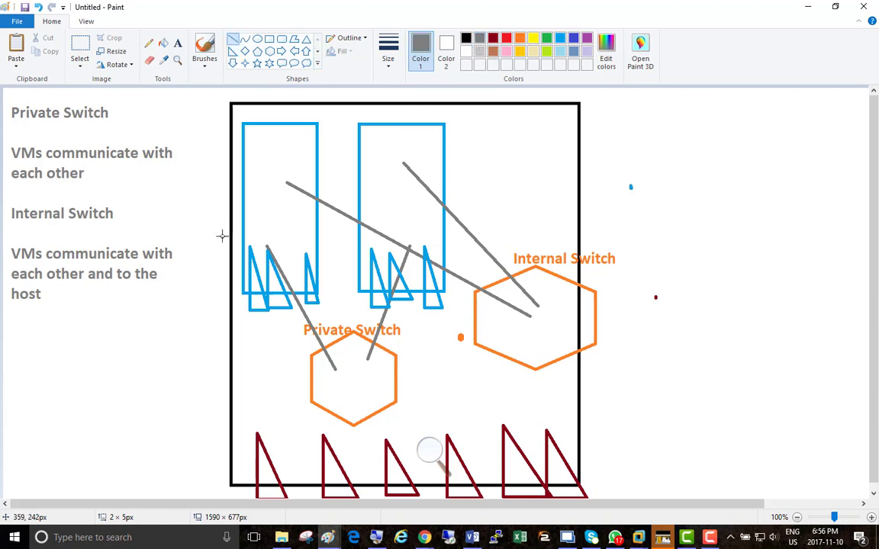
{"action": "left_click_drag", "start_coordinate": [246, 304], "coordinate": [323, 399]}
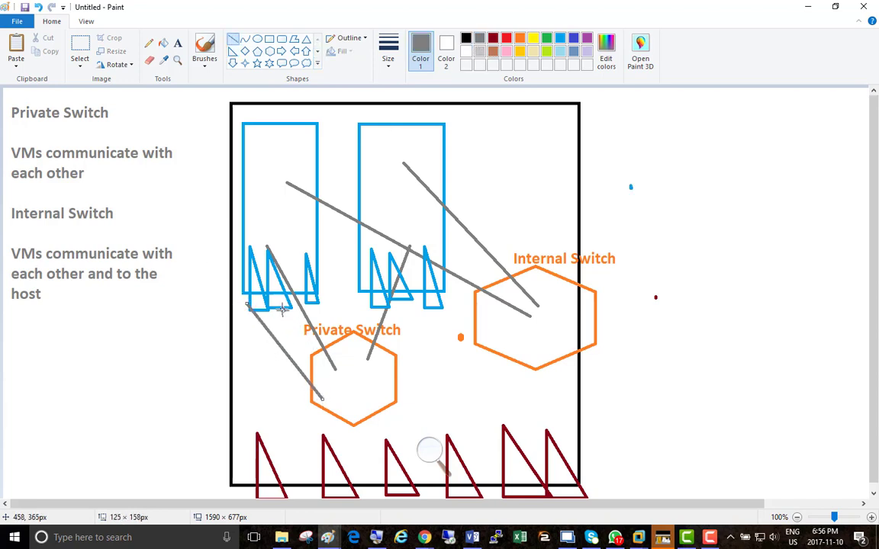
{"action": "left_click_drag", "start_coordinate": [278, 297], "coordinate": [521, 321]}
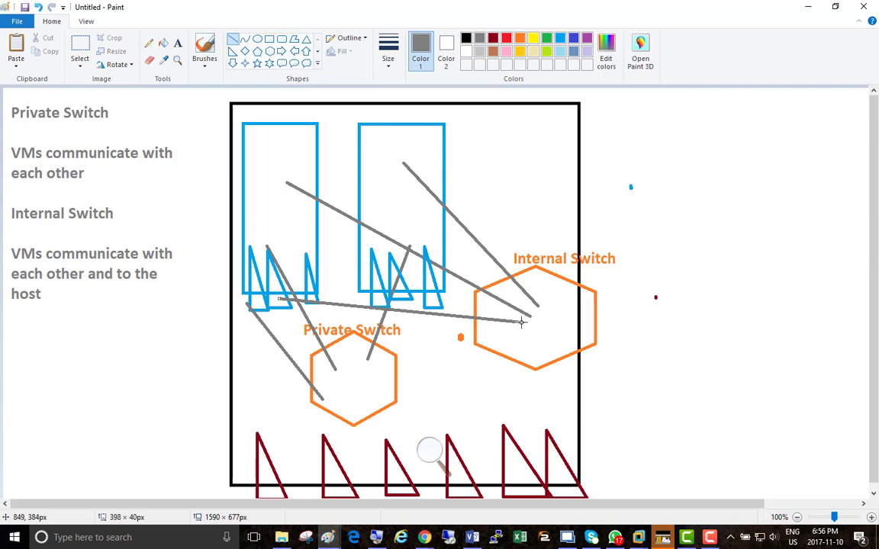
{"action": "left_click_drag", "start_coordinate": [313, 292], "coordinate": [619, 206]}
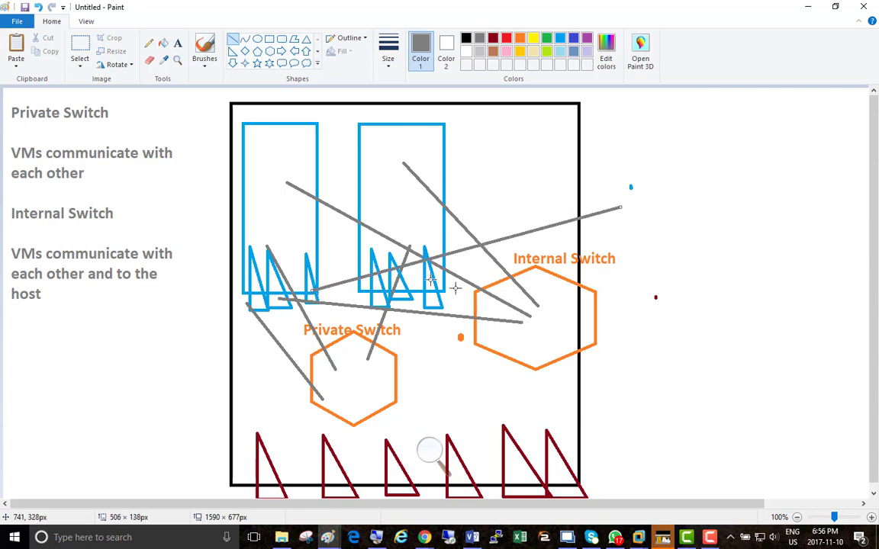
{"action": "left_click_drag", "start_coordinate": [307, 278], "coordinate": [703, 173]}
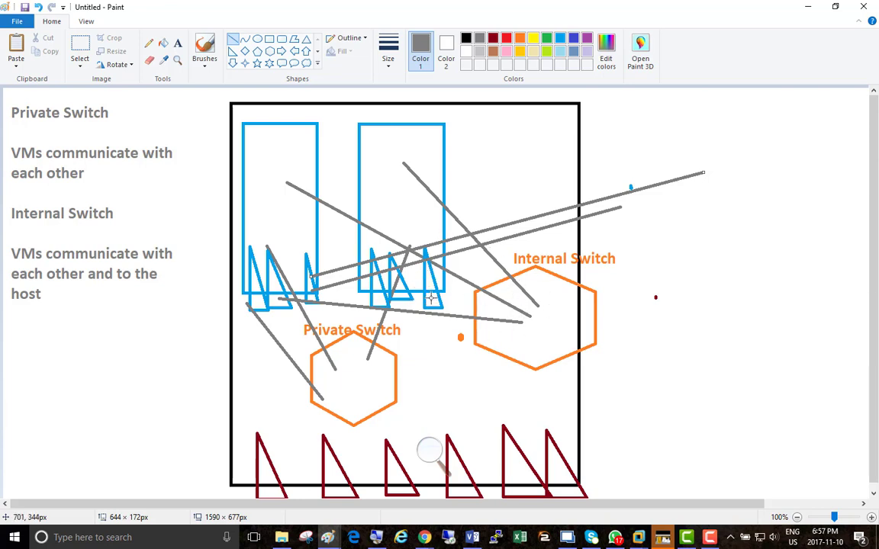
Undo the four latest gray lines and the extra blue triangles, keeping one triangle on each blue rectangle.
{"action": "key", "text": "ctrl+z"}
{"action": "key", "text": "ctrl+z"}
{"action": "key", "text": "ctrl+z"}
{"action": "key", "text": "ctrl+z"}
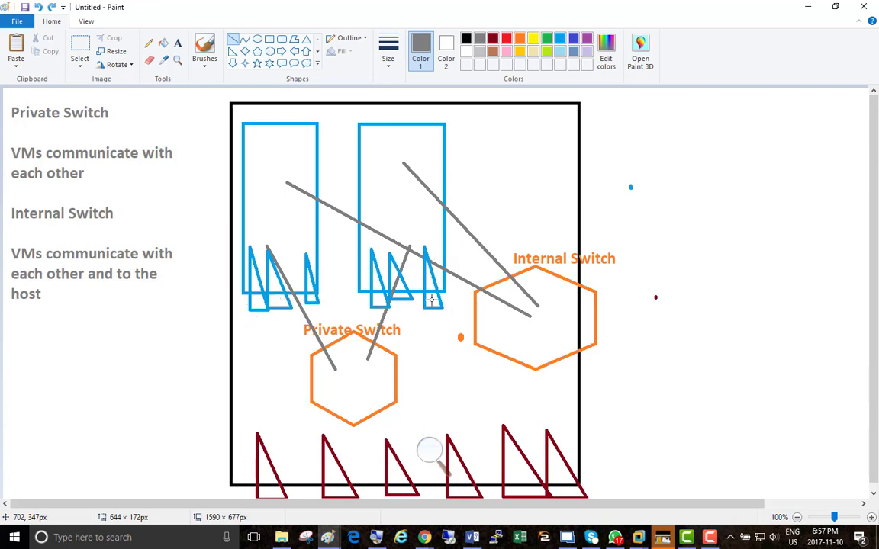
{"action": "key", "text": "ctrl+z"}
{"action": "key", "text": "ctrl+z"}
{"action": "key", "text": "ctrl+z"}
{"action": "key", "text": "ctrl+z"}
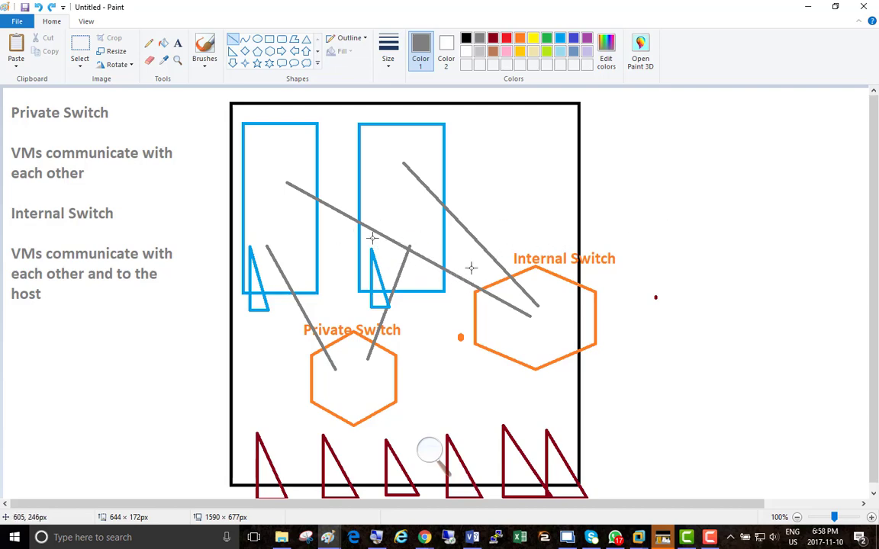
Return to VMware Workstation, apply the Internal Virtual Switch settings, and close the Virtual Switch Manager.
{"action": "left_click", "coordinate": [811, 7]}
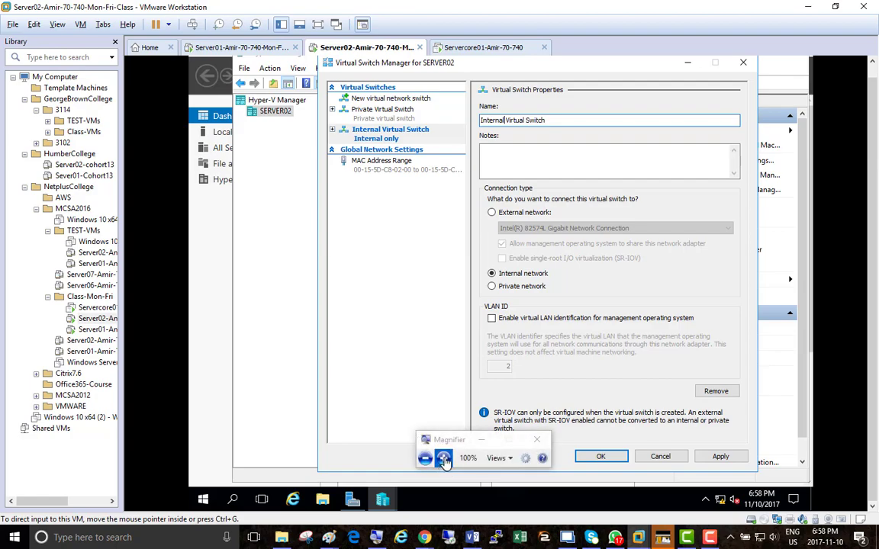
{"action": "left_click", "coordinate": [446, 456]}
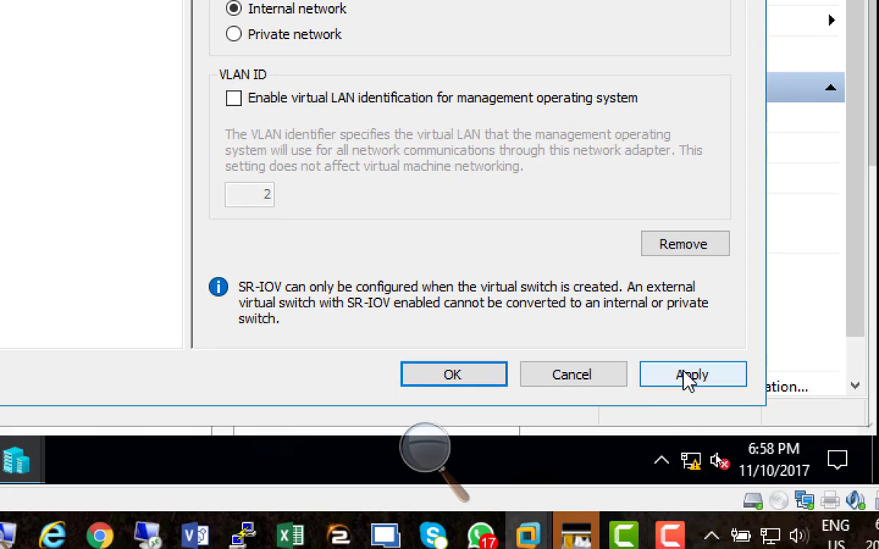
{"action": "left_click", "coordinate": [692, 376]}
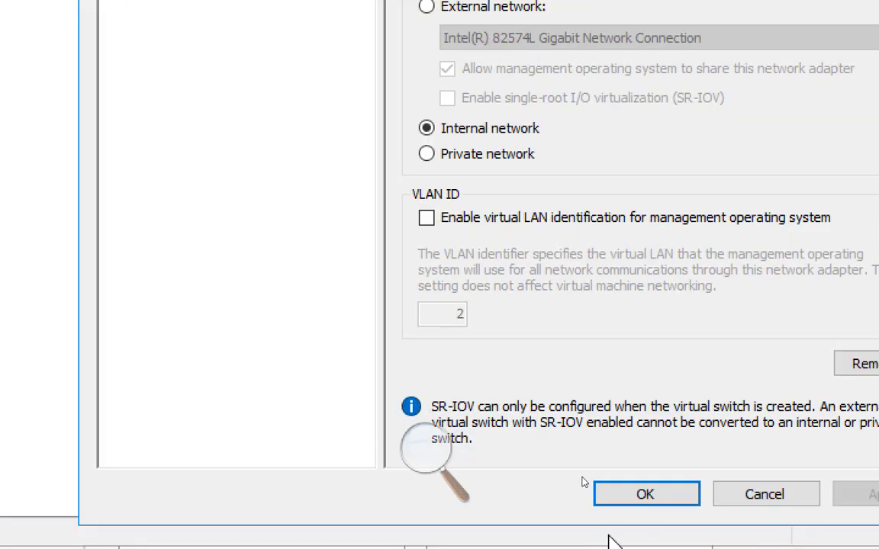
{"action": "left_click", "coordinate": [628, 503]}
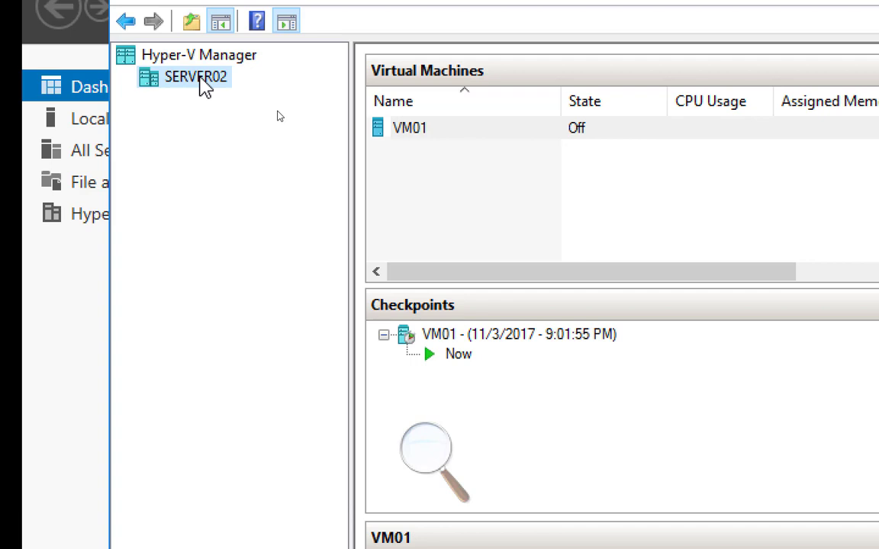
Reopen the Virtual Switch Manager for SERVER02 and select External as the type for a new virtual switch.
{"action": "right_click", "coordinate": [205, 86]}
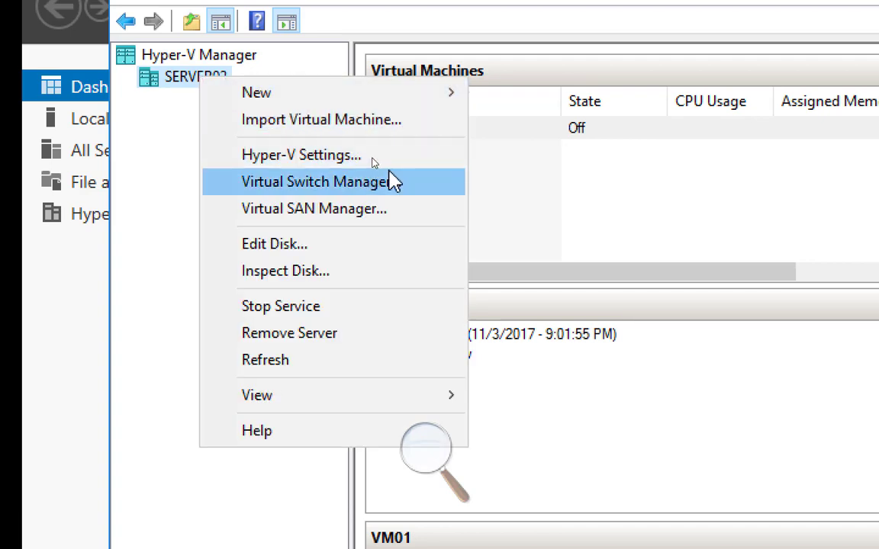
{"action": "left_click", "coordinate": [398, 190]}
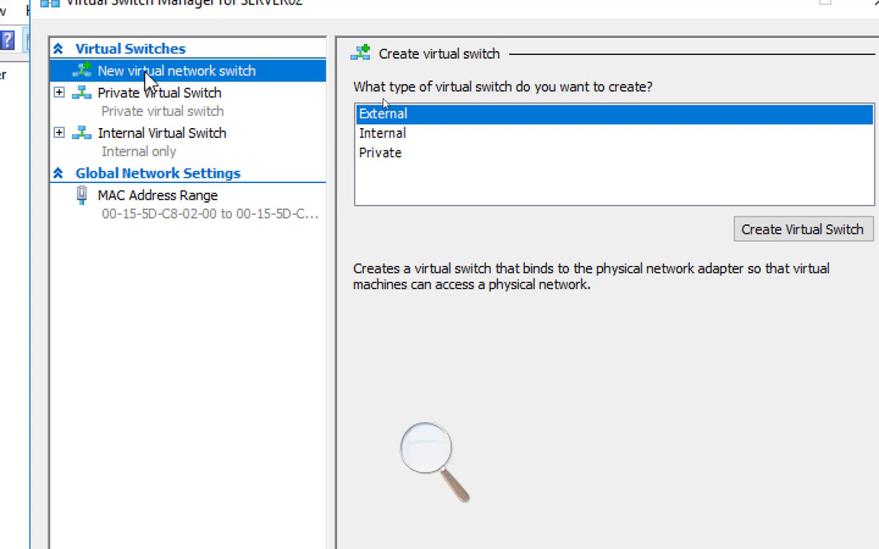
{"action": "left_click", "coordinate": [428, 120]}
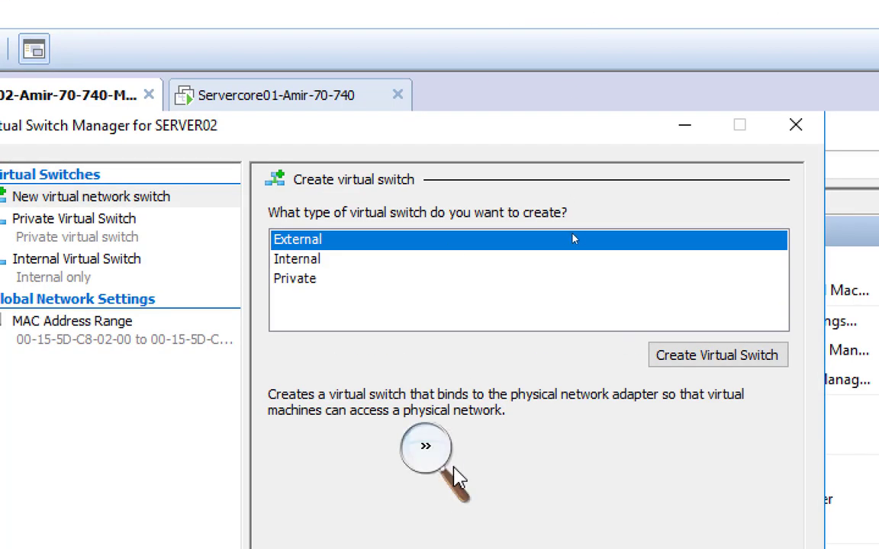
Reset the Magnifier zoom to 100% and switch to the Paint drawing containing the virtual switch diagram.
{"action": "left_click", "coordinate": [425, 450]}
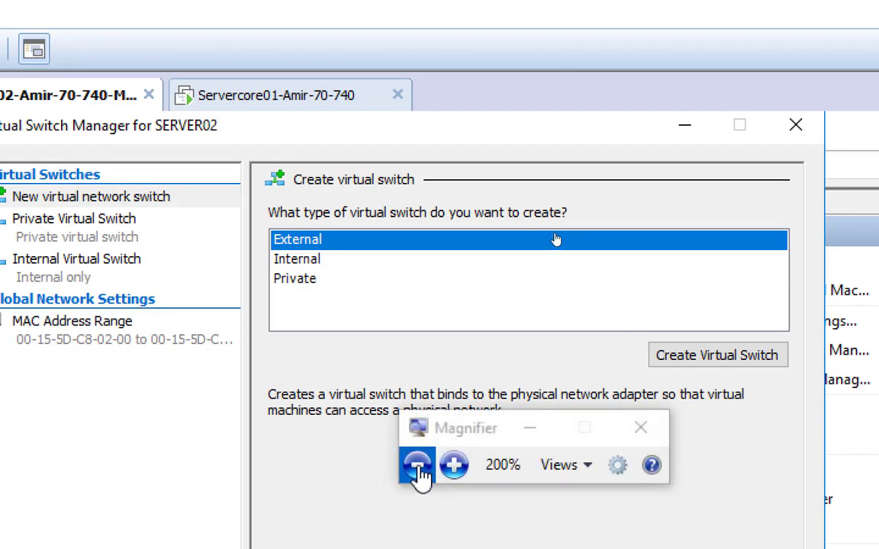
{"action": "left_click", "coordinate": [419, 465]}
{"action": "left_click", "coordinate": [419, 465]}
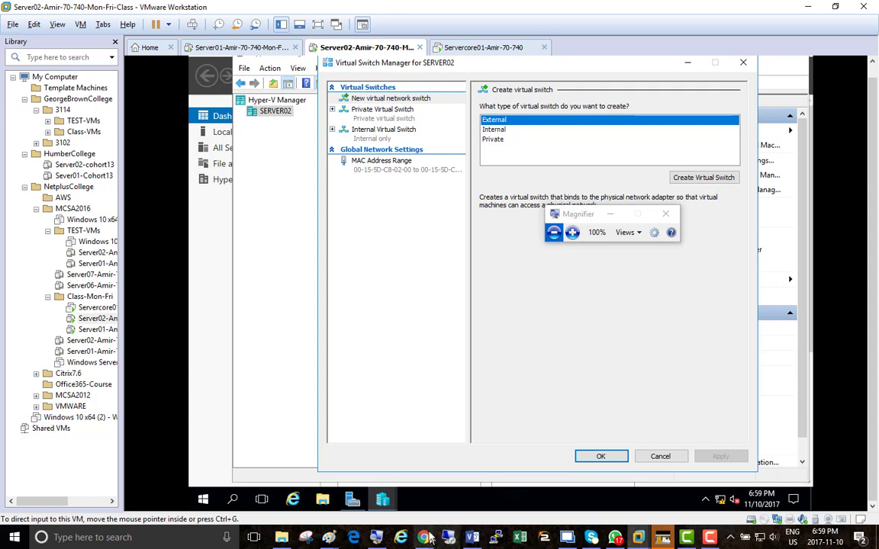
{"action": "mouse_move", "coordinate": [329, 537]}
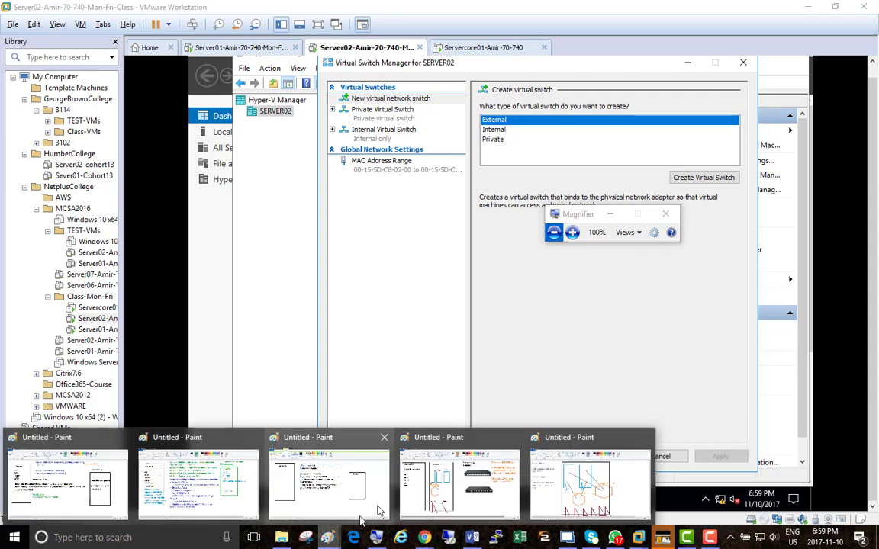
{"action": "left_click", "coordinate": [535, 458]}
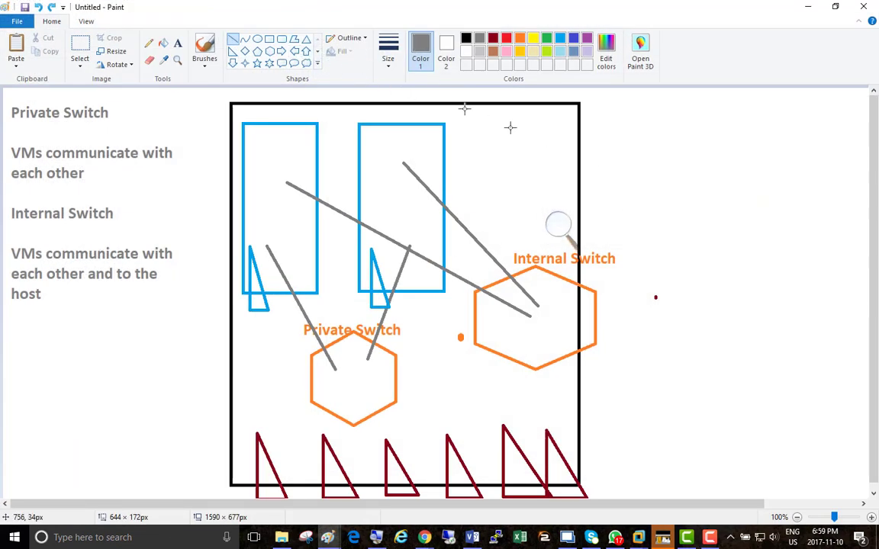
Draw an orange hexagon about 178 × 165 px outside the black frame, to the right of the Internal Switch hexagon.
{"action": "left_click_drag", "start_coordinate": [614, 144], "coordinate": [617, 145]}
{"action": "left_click", "coordinate": [274, 56]}
{"action": "left_click", "coordinate": [519, 43]}
{"action": "left_click_drag", "start_coordinate": [667, 196], "coordinate": [777, 297]}
Label the new hexagon outside the frame "External Switch" in orange text just above it.
{"action": "left_click", "coordinate": [179, 45]}
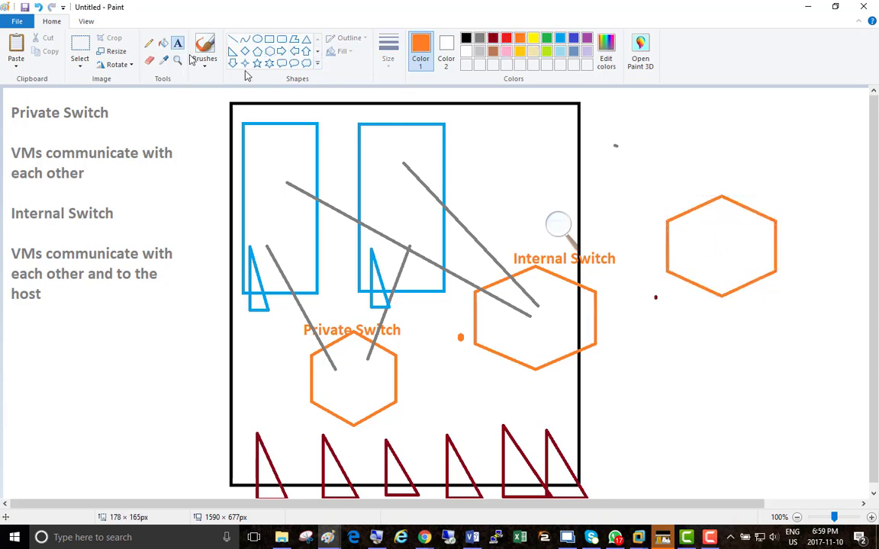
{"action": "left_click", "coordinate": [671, 182]}
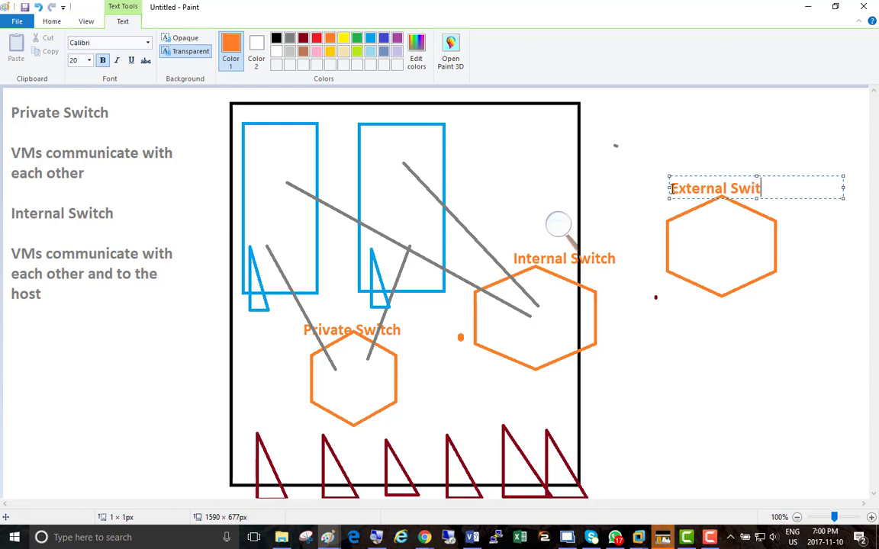
{"action": "left_click", "coordinate": [653, 156]}
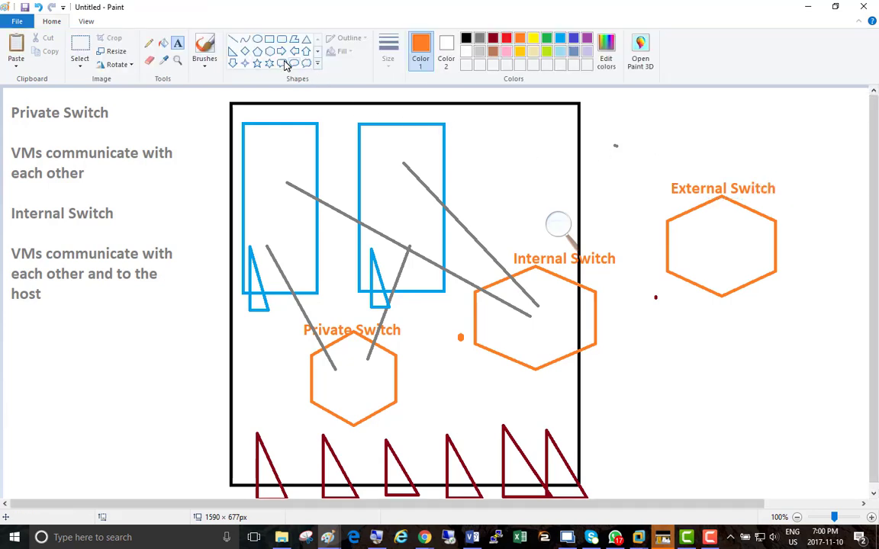
Set the drawing color to gray and choose the Line shape for drawing connections.
{"action": "left_click", "coordinate": [480, 39]}
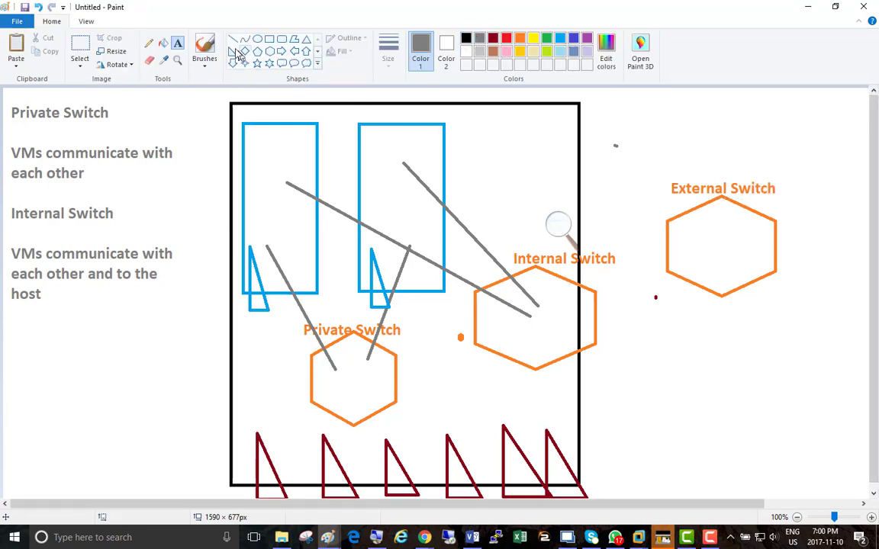
{"action": "left_click", "coordinate": [233, 40]}
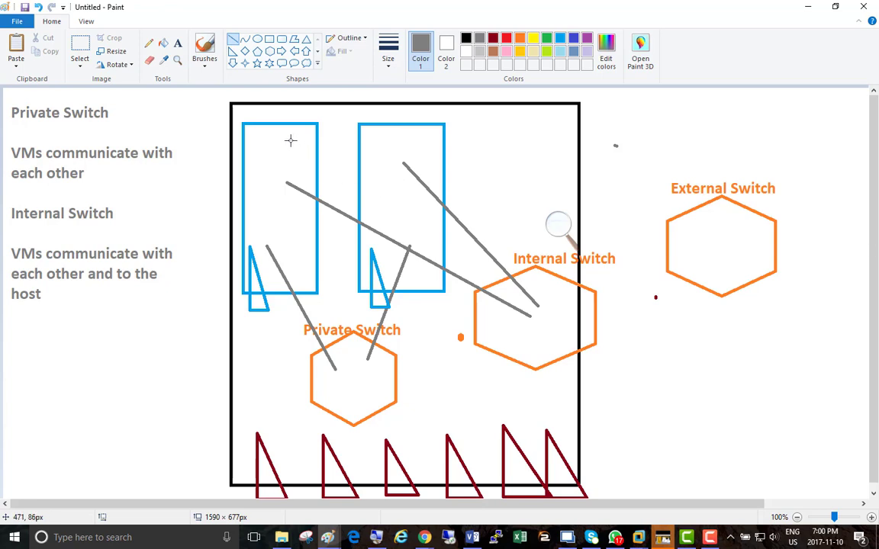
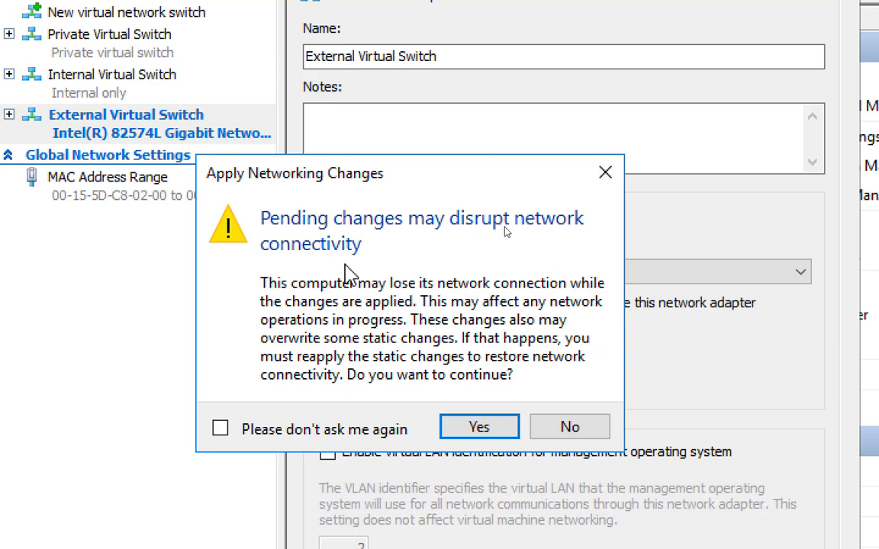
Accept the networking changes that create the External Virtual Switch and close the virtual switch settings.
{"action": "left_click", "coordinate": [467, 438]}
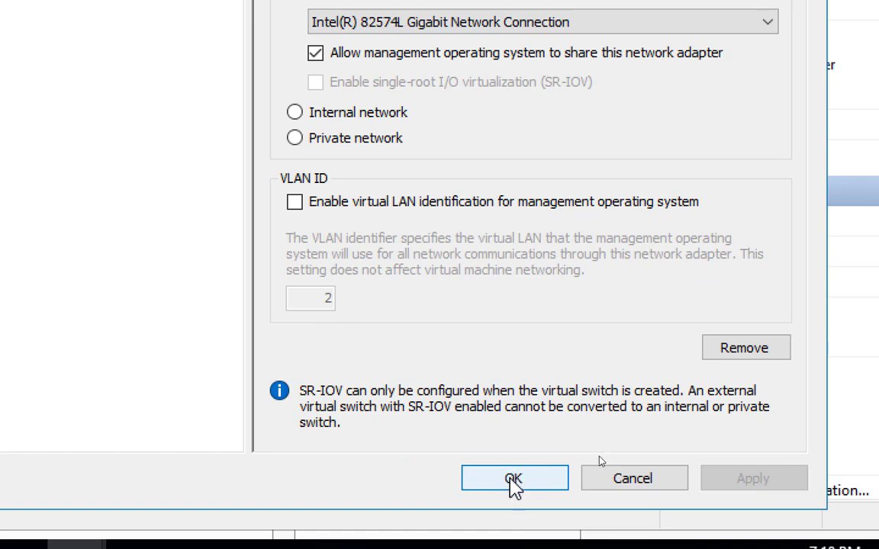
{"action": "left_click", "coordinate": [515, 480]}
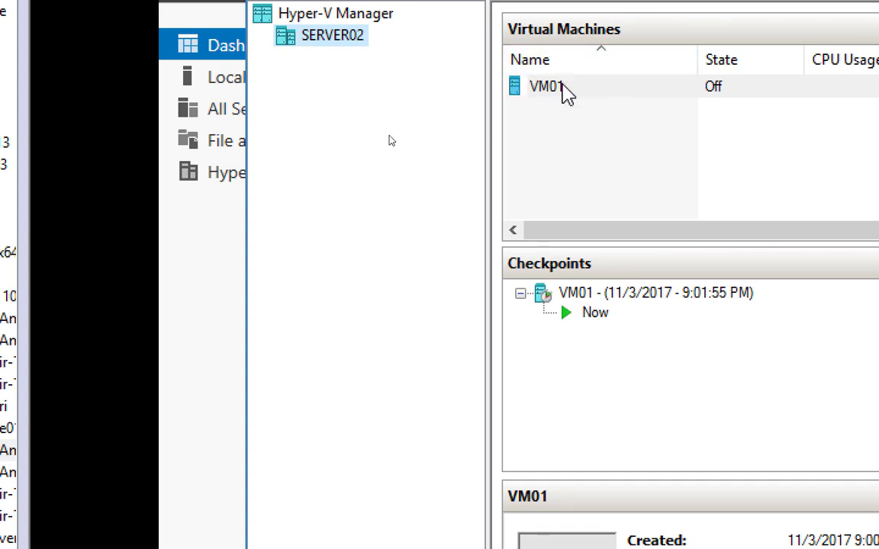
Open the settings of VM01 and bring up its network adapter configuration.
{"action": "left_click", "coordinate": [546, 93]}
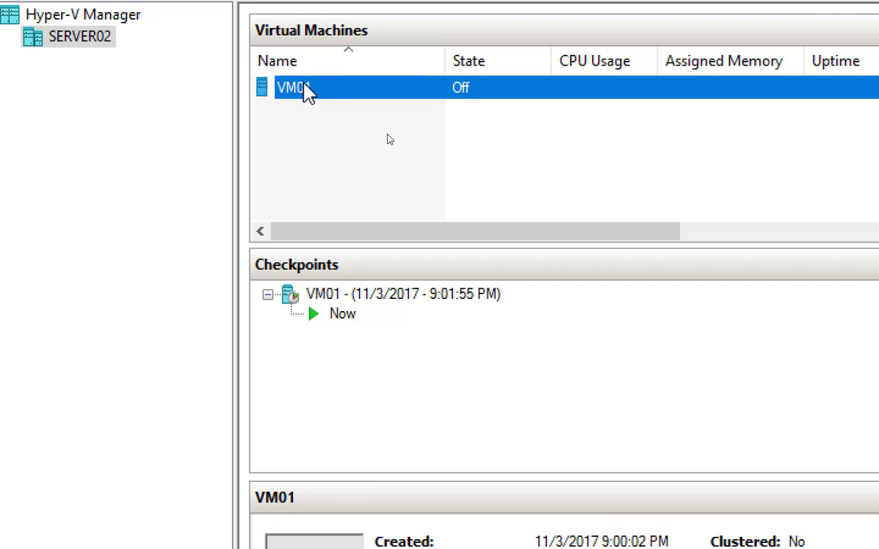
{"action": "right_click", "coordinate": [307, 92]}
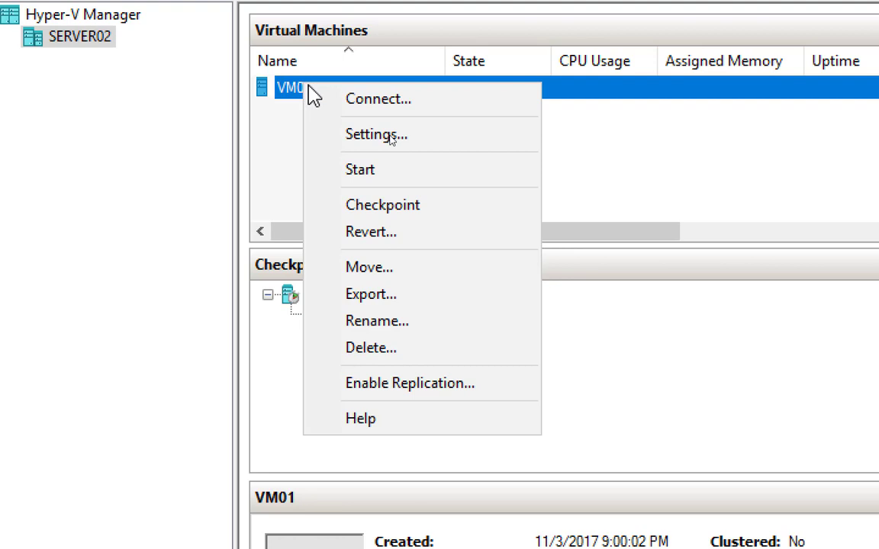
{"action": "left_click", "coordinate": [442, 137]}
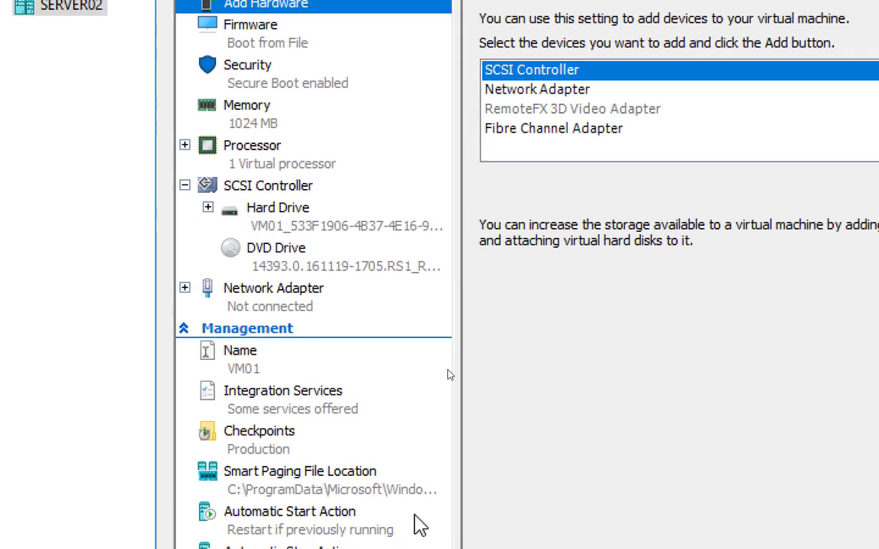
{"action": "left_click", "coordinate": [280, 294]}
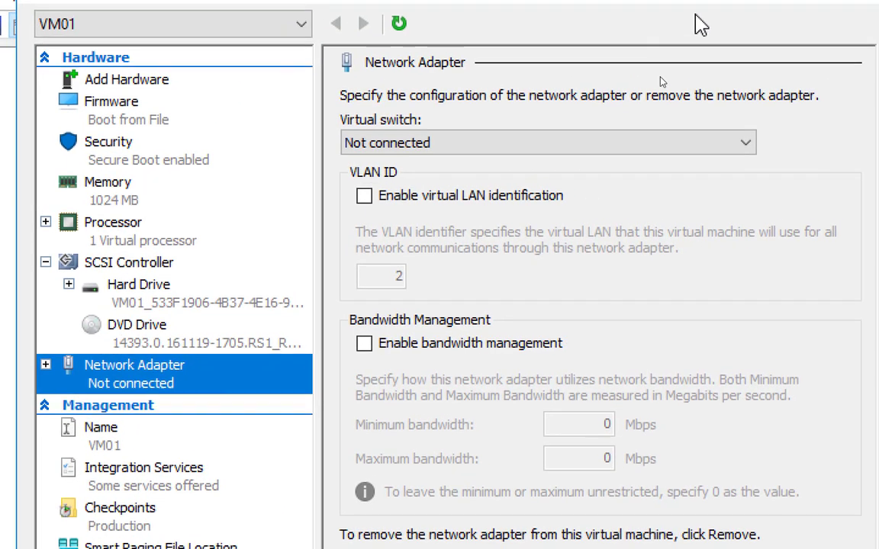
Connect VM01's network adapter to the External Virtual Switch.
{"action": "left_click", "coordinate": [438, 152]}
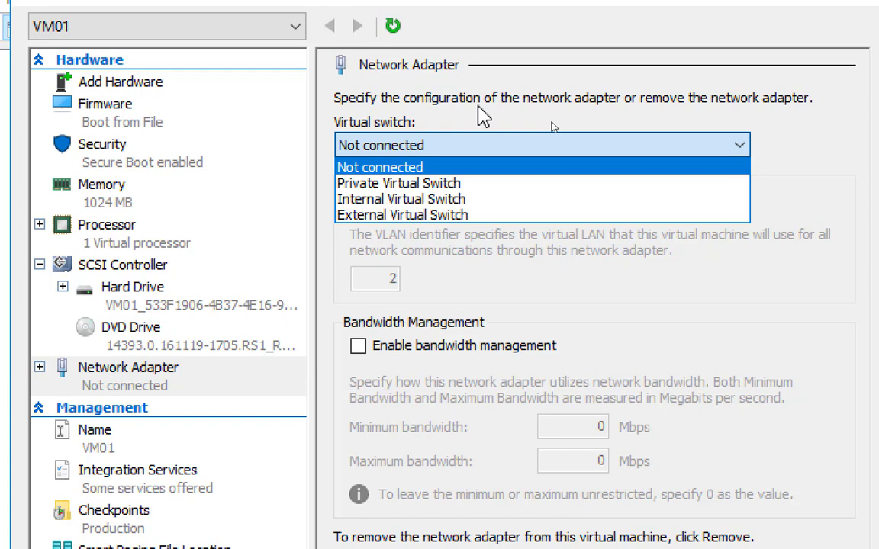
{"action": "left_click", "coordinate": [490, 113]}
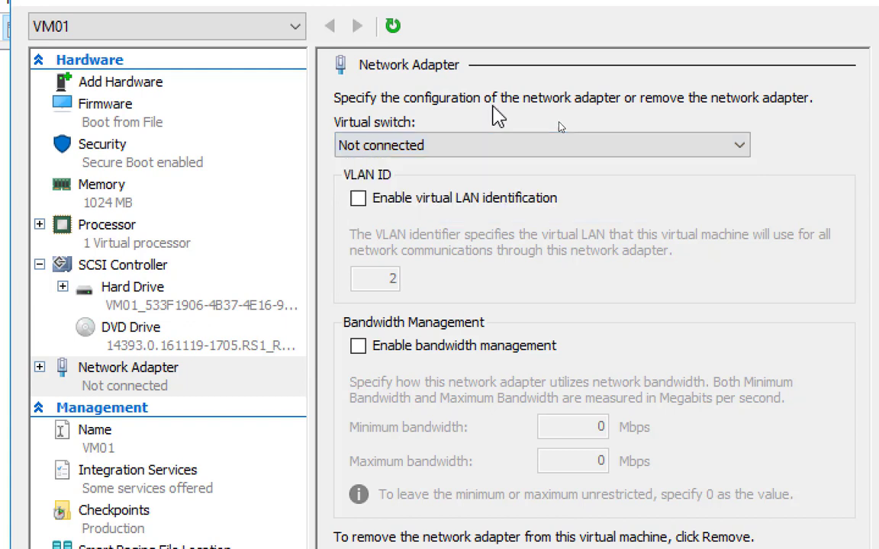
{"action": "left_click", "coordinate": [446, 149]}
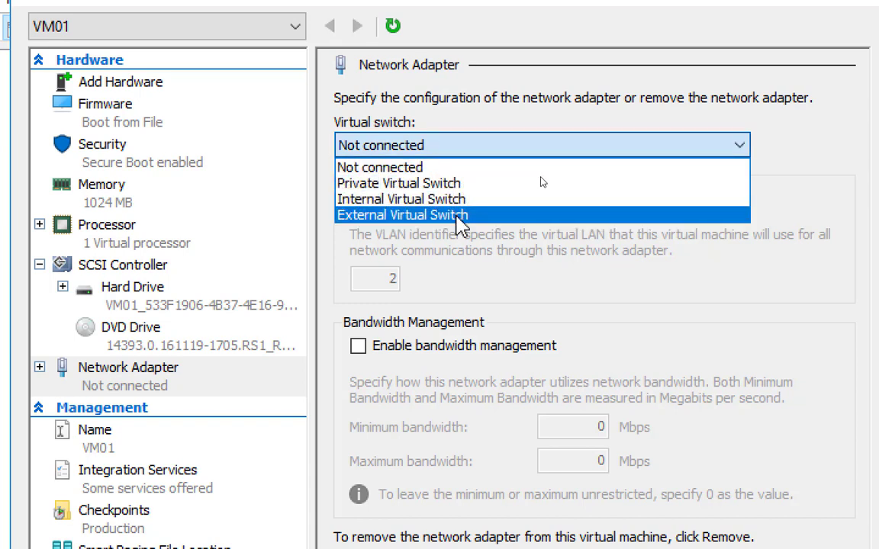
{"action": "left_click", "coordinate": [458, 216]}
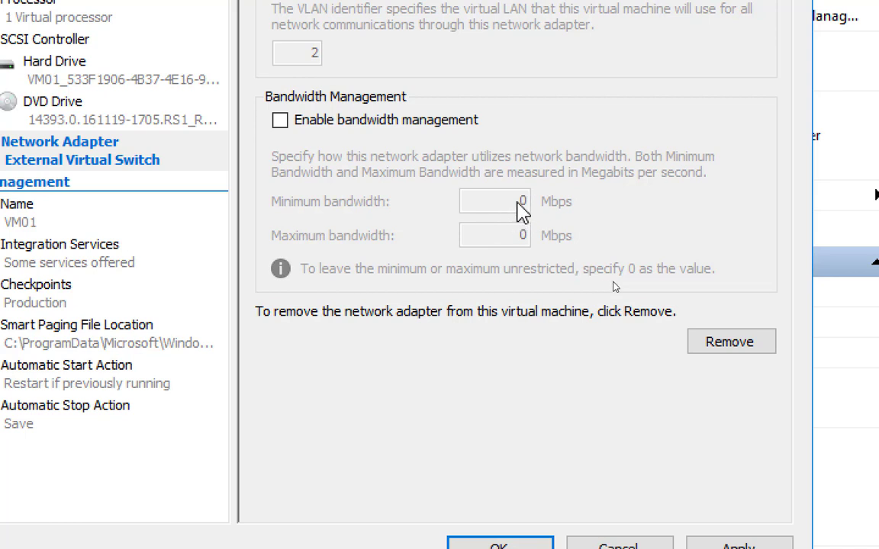
Try enabling bandwidth management on VM01's network adapter, select the maximum bandwidth value, and leave the option disabled.
{"action": "left_click", "coordinate": [280, 120]}
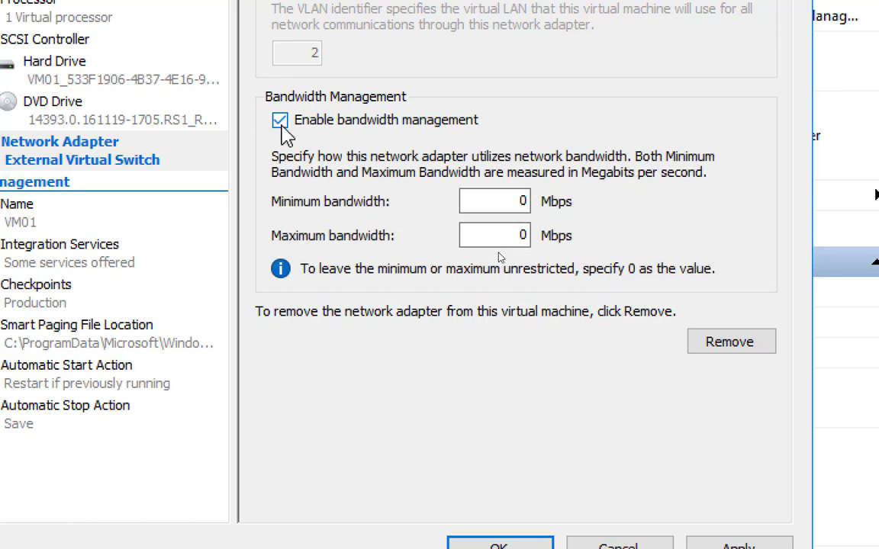
{"action": "left_click", "coordinate": [501, 237]}
{"action": "left_click_drag", "start_coordinate": [502, 236], "coordinate": [547, 250]}
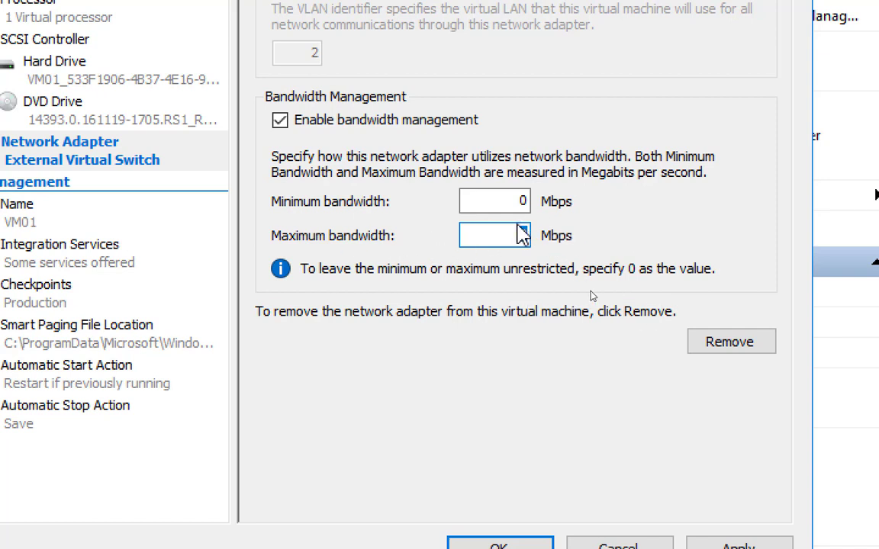
{"action": "left_click", "coordinate": [340, 128]}
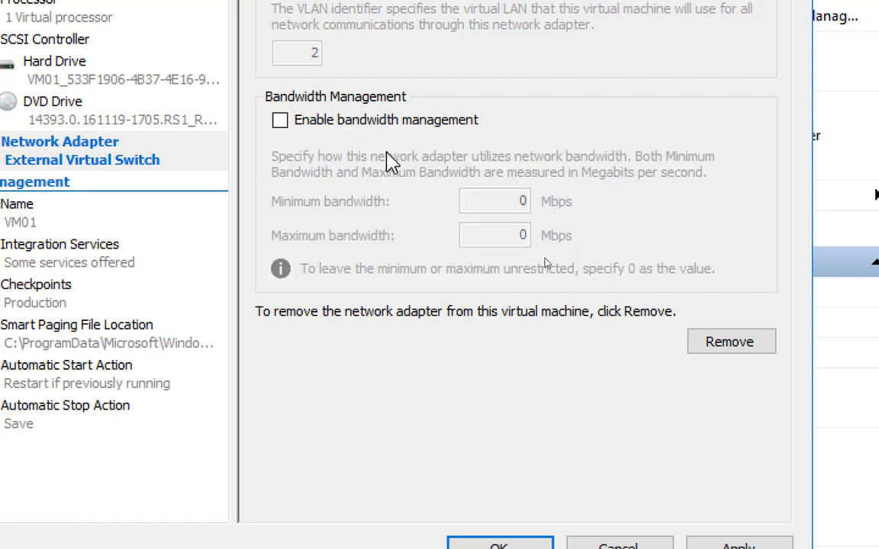
{"action": "left_click", "coordinate": [373, 123]}
{"action": "left_click", "coordinate": [378, 126]}
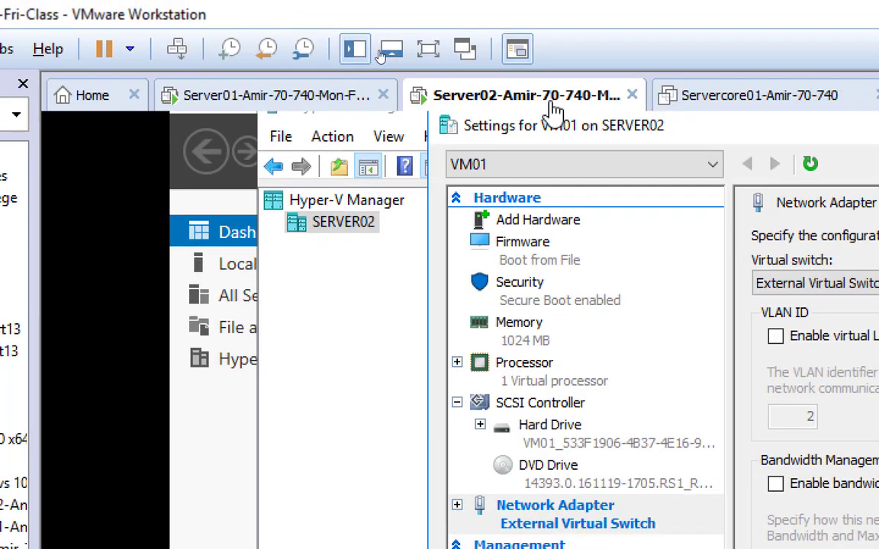
Apply the network adapter change and close the VM01 settings.
{"action": "left_click_drag", "start_coordinate": [741, 132], "coordinate": [689, 445]}
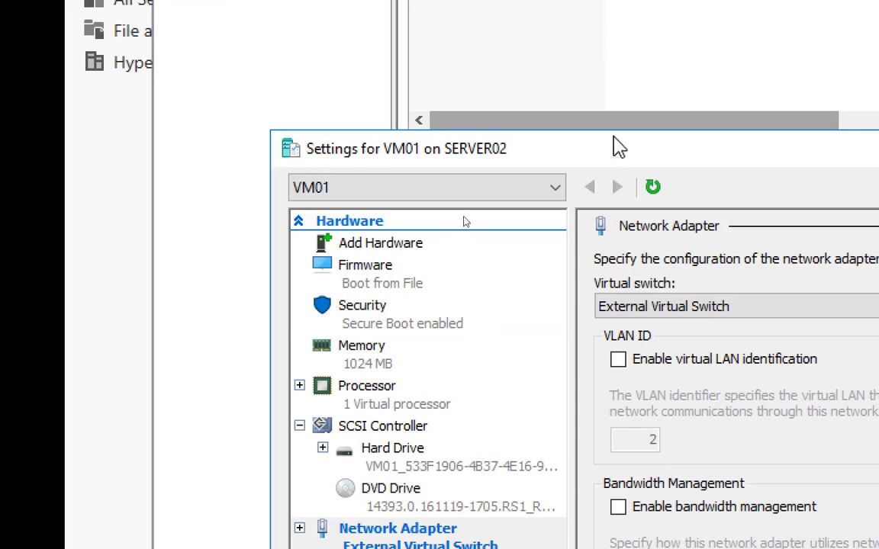
{"action": "left_click_drag", "start_coordinate": [620, 151], "coordinate": [561, 53]}
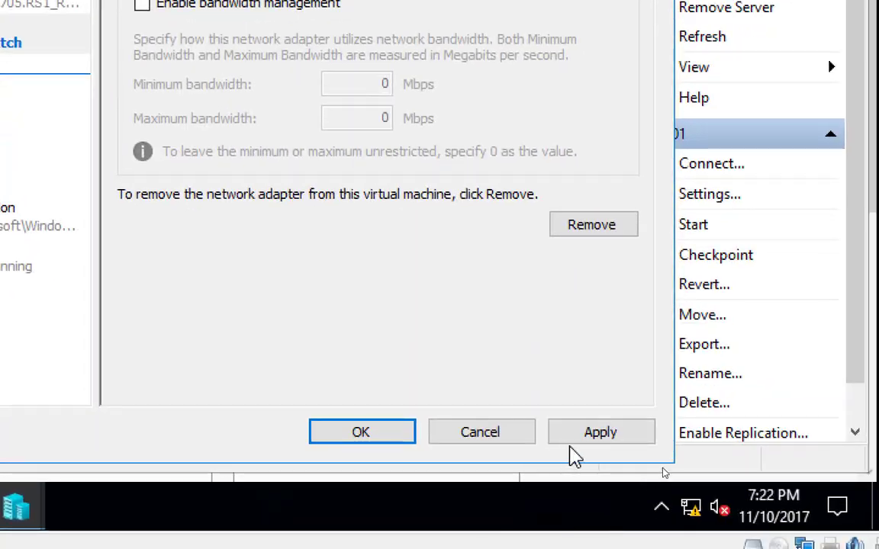
{"action": "left_click", "coordinate": [583, 431]}
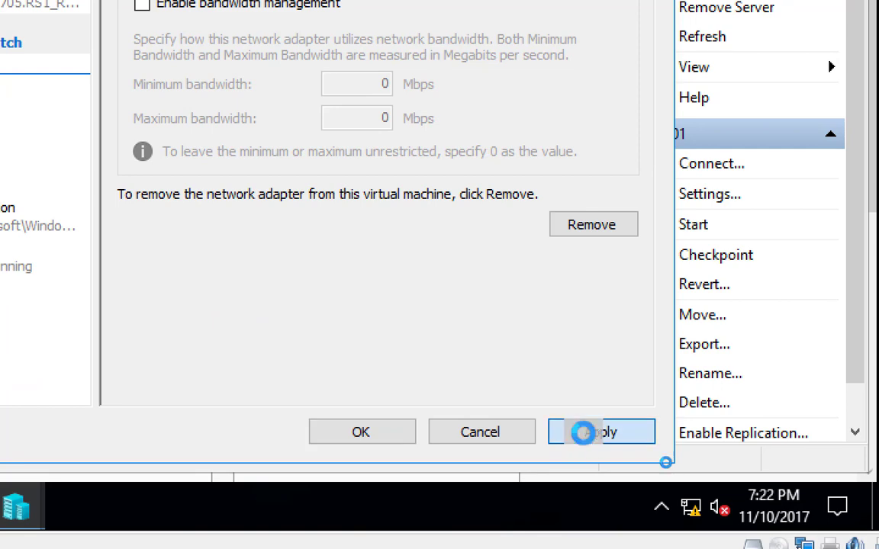
{"action": "left_click", "coordinate": [360, 433]}
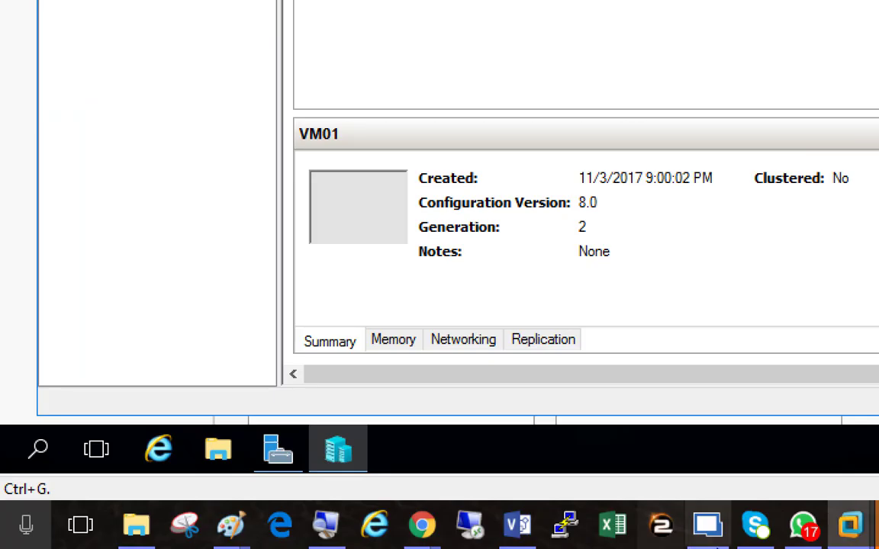
Reset the Magnifier zoom to 100% and review the two Paint drawings of the virtual switch diagrams.
{"action": "left_click", "coordinate": [327, 526]}
{"action": "left_click", "coordinate": [526, 393]}
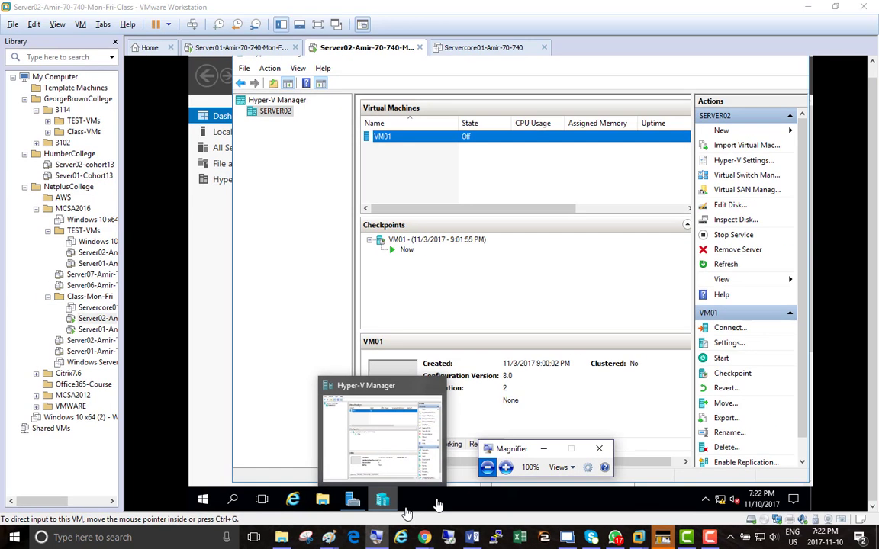
{"action": "mouse_move", "coordinate": [327, 537]}
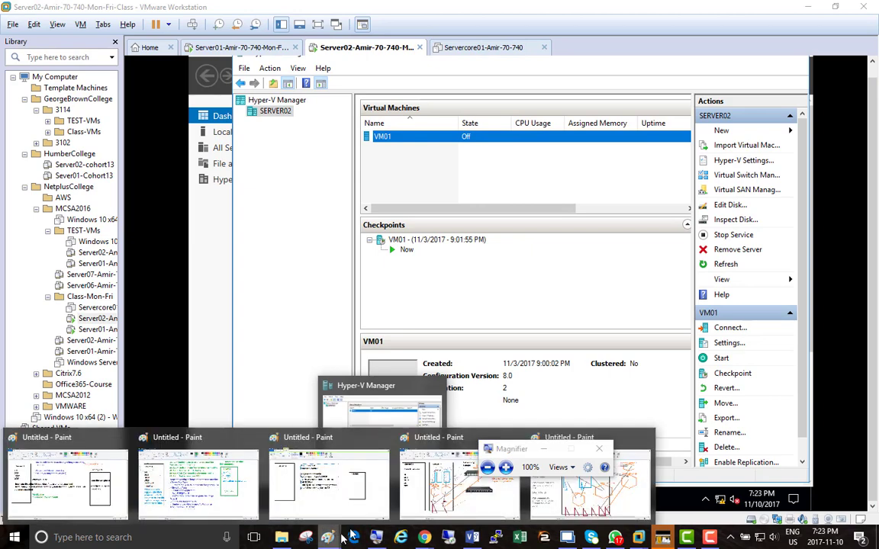
{"action": "left_click", "coordinate": [561, 510]}
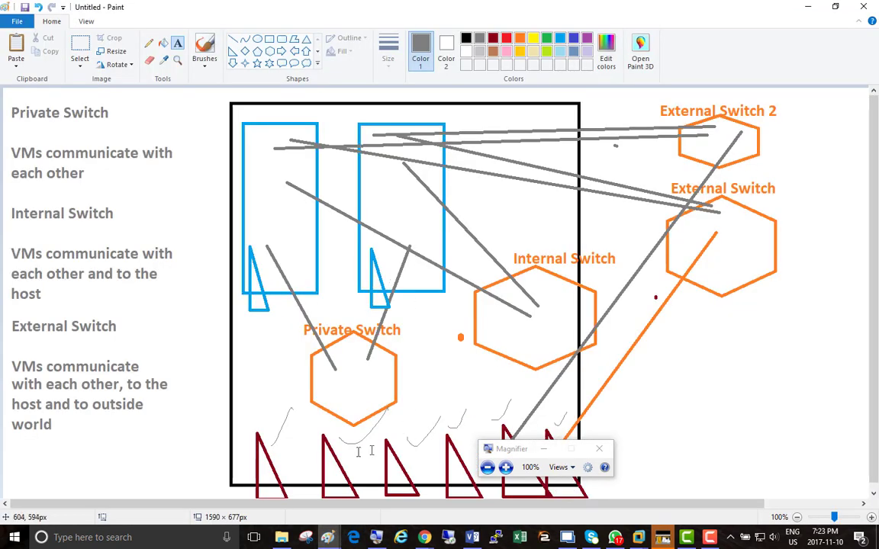
{"action": "mouse_move", "coordinate": [328, 537]}
{"action": "left_click", "coordinate": [458, 484]}
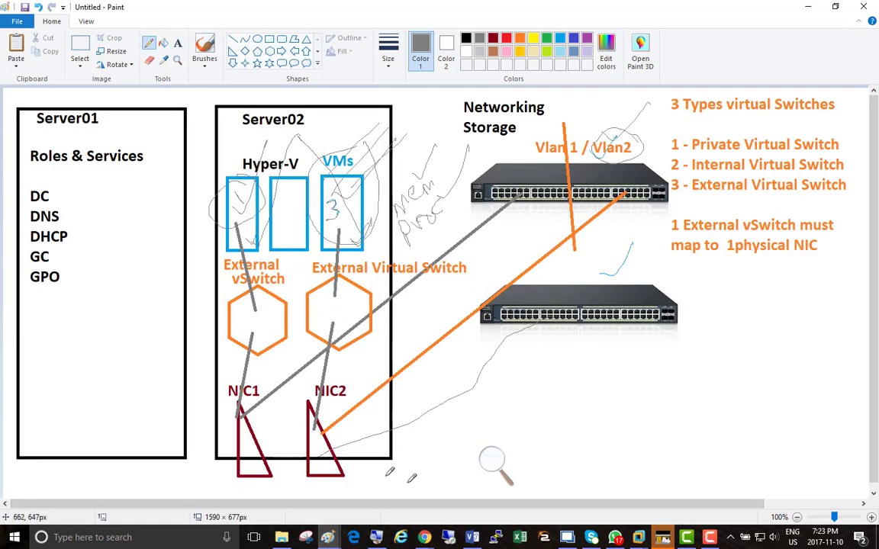
Open a new blank Paint drawing and draw a large upright black rectangle in its middle as the server frame.
{"action": "right_click", "coordinate": [329, 537]}
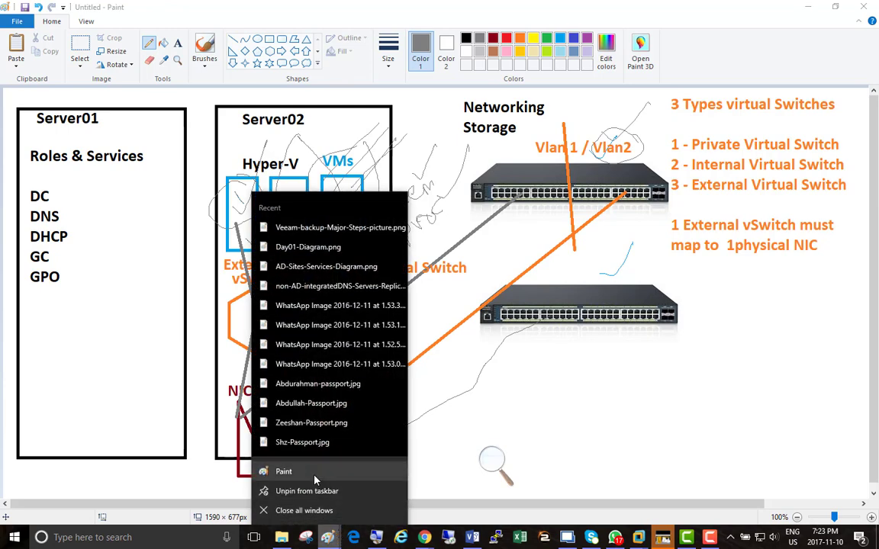
{"action": "left_click", "coordinate": [314, 477]}
{"action": "left_click", "coordinate": [271, 41]}
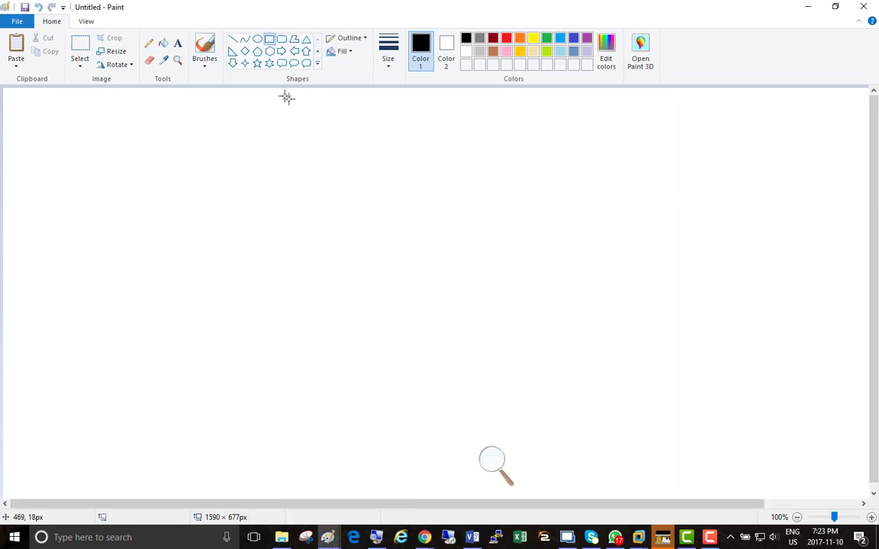
{"action": "left_click_drag", "start_coordinate": [275, 94], "coordinate": [534, 495]}
{"action": "left_click", "coordinate": [608, 203]}
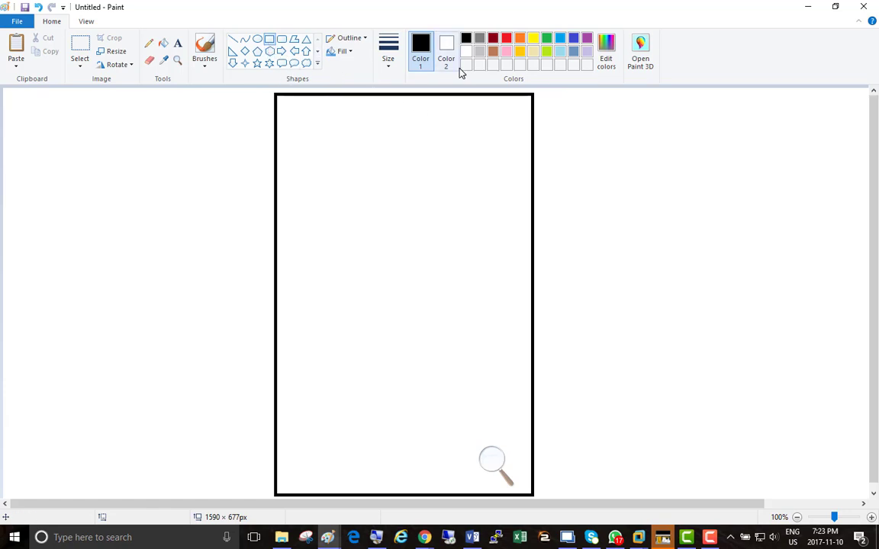
Draw two upright light-blue rectangles side by side in the upper part of the black frame.
{"action": "left_click", "coordinate": [562, 40]}
{"action": "left_click_drag", "start_coordinate": [293, 116], "coordinate": [341, 248]}
{"action": "left_click_drag", "start_coordinate": [398, 116], "coordinate": [462, 254]}
{"action": "left_click", "coordinate": [658, 221]}
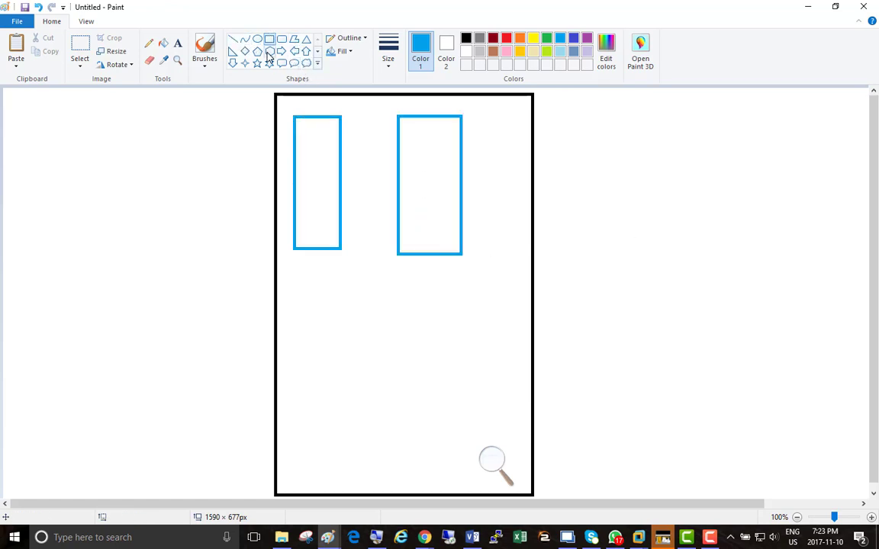
Draw a row of four orange hexagons about 95 × 100 px or slightly larger below the blue rectangles, the last crossing the frame's right edge.
{"action": "left_click", "coordinate": [269, 52]}
{"action": "left_click_drag", "start_coordinate": [291, 270], "coordinate": [351, 334]}
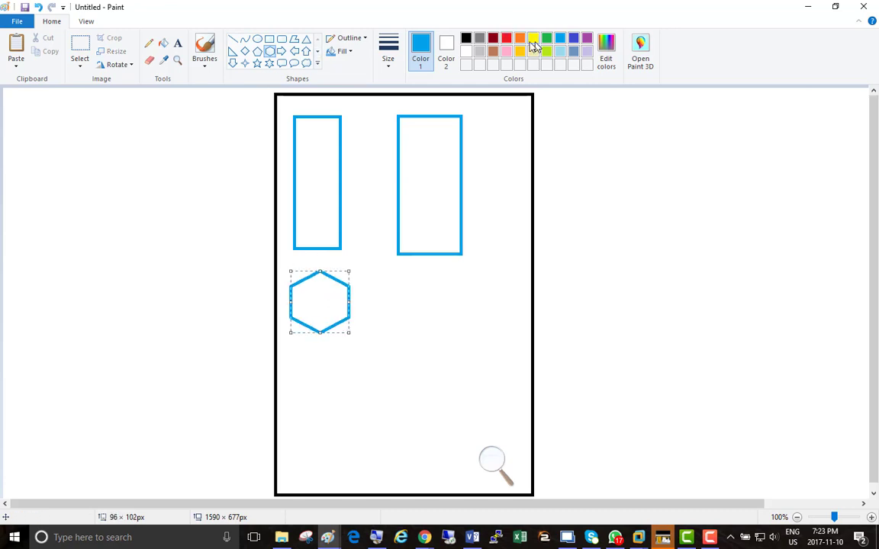
{"action": "left_click", "coordinate": [520, 38]}
{"action": "left_click_drag", "start_coordinate": [372, 275], "coordinate": [428, 333]}
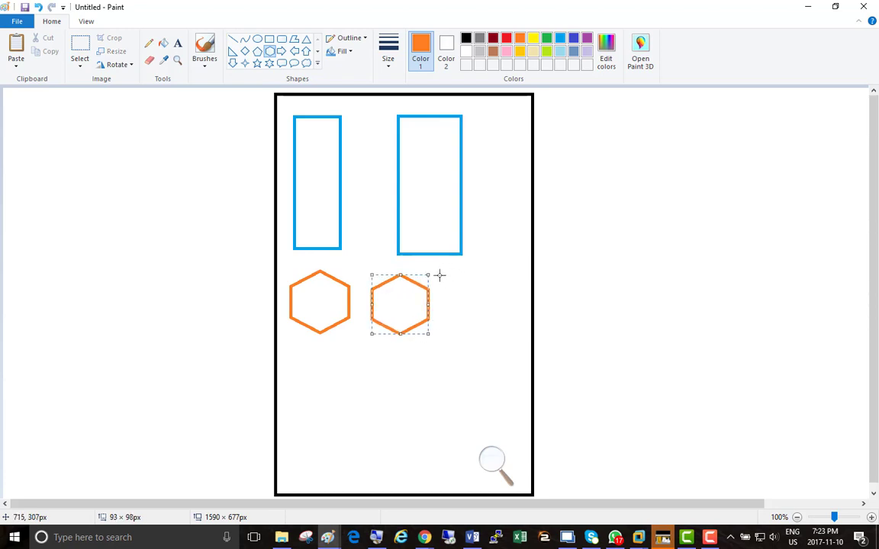
{"action": "left_click_drag", "start_coordinate": [439, 276], "coordinate": [500, 343]}
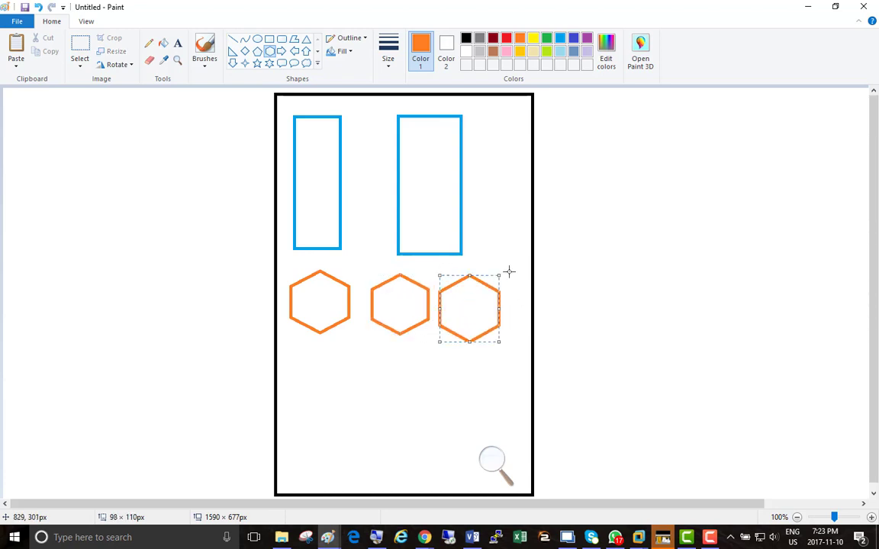
{"action": "left_click_drag", "start_coordinate": [511, 272], "coordinate": [579, 341]}
{"action": "left_click_drag", "start_coordinate": [717, 167], "coordinate": [711, 166]}
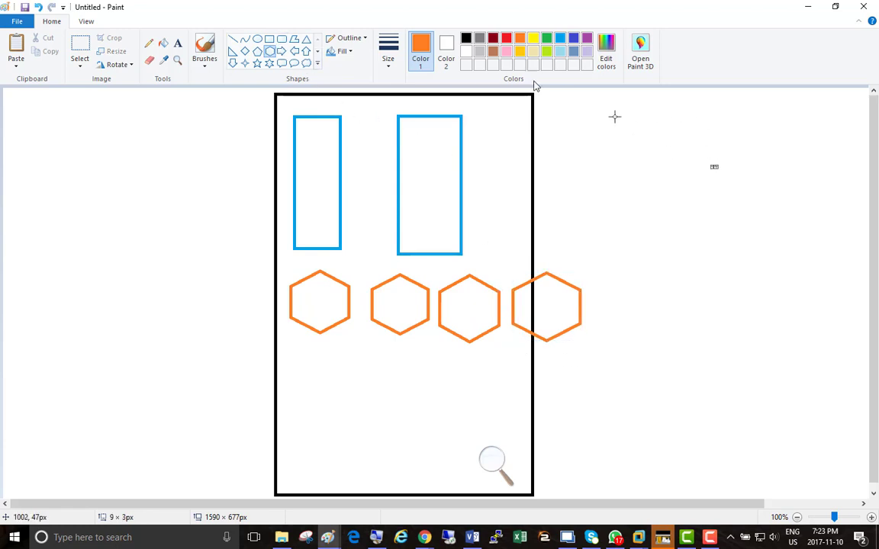
Draw two dark red right triangles about 72 × 92 px and 72 × 97 px on the bottom edge of the black frame.
{"action": "left_click", "coordinate": [493, 39]}
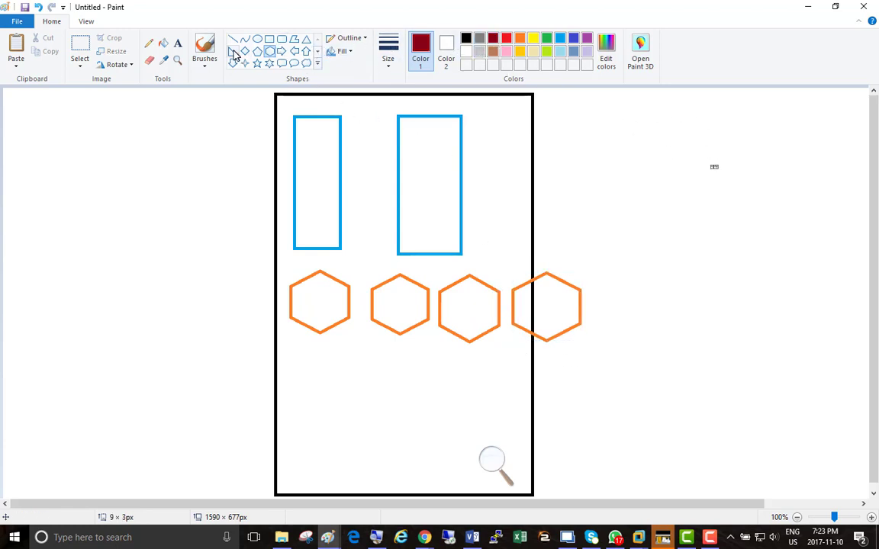
{"action": "left_click", "coordinate": [232, 51]}
{"action": "left_click_drag", "start_coordinate": [310, 441], "coordinate": [355, 496]}
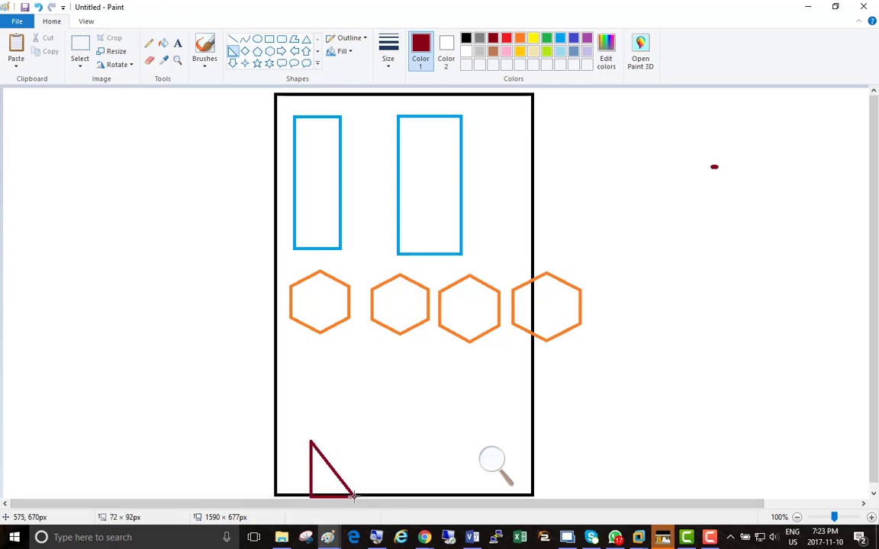
{"action": "left_click_drag", "start_coordinate": [376, 437], "coordinate": [419, 494]}
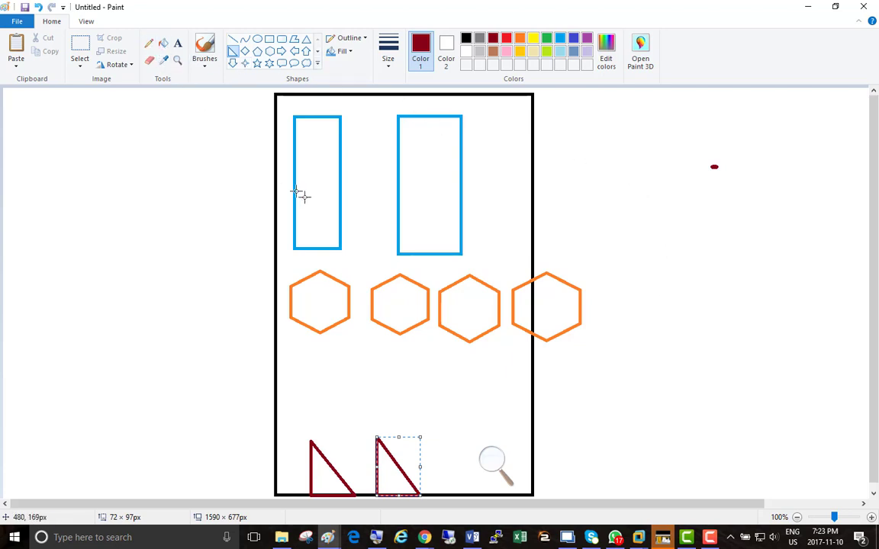
Label the two light-blue rectangles TorFS and NYFS in dark red text inside their upper ends.
{"action": "left_click", "coordinate": [178, 44]}
{"action": "left_click", "coordinate": [299, 136]}
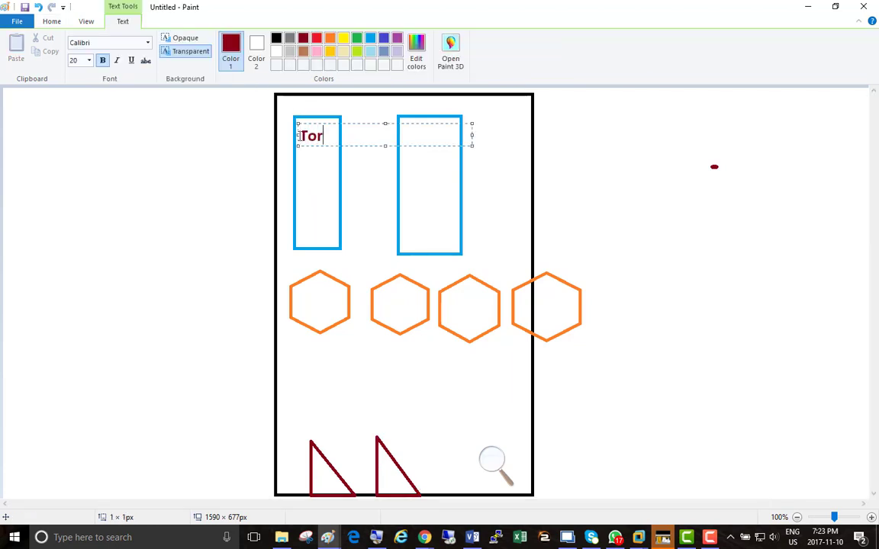
{"action": "left_click", "coordinate": [404, 131]}
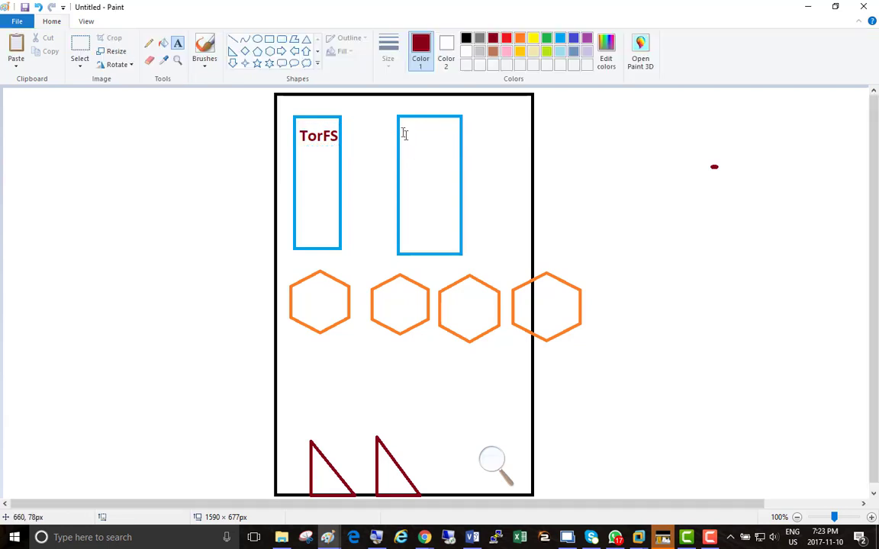
{"action": "left_click", "coordinate": [404, 132]}
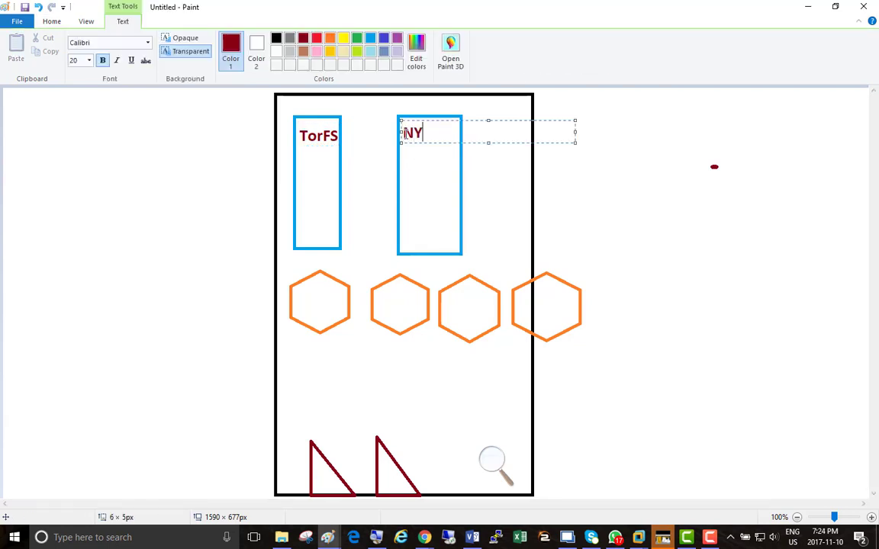
{"action": "left_click", "coordinate": [620, 237]}
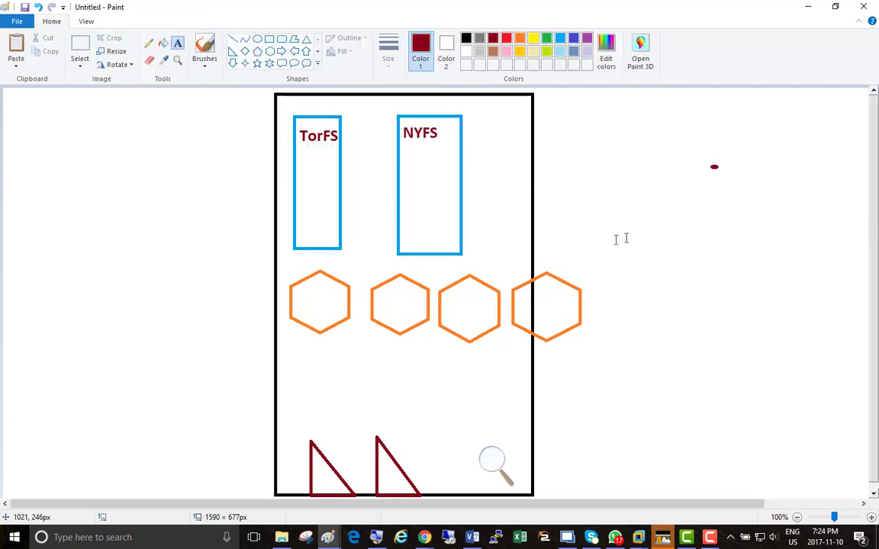
Label the third orange hexagon ExTorSW in orange text just above it.
{"action": "left_click", "coordinate": [444, 262]}
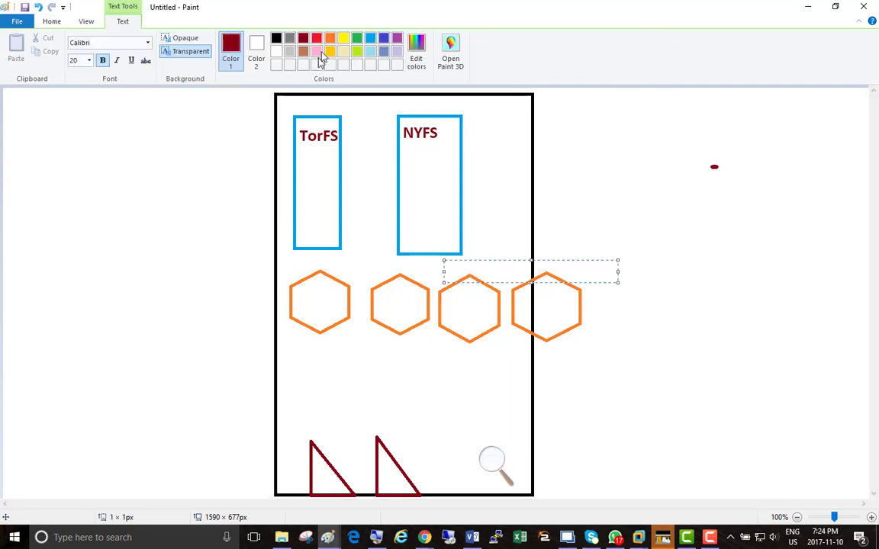
{"action": "left_click", "coordinate": [329, 38]}
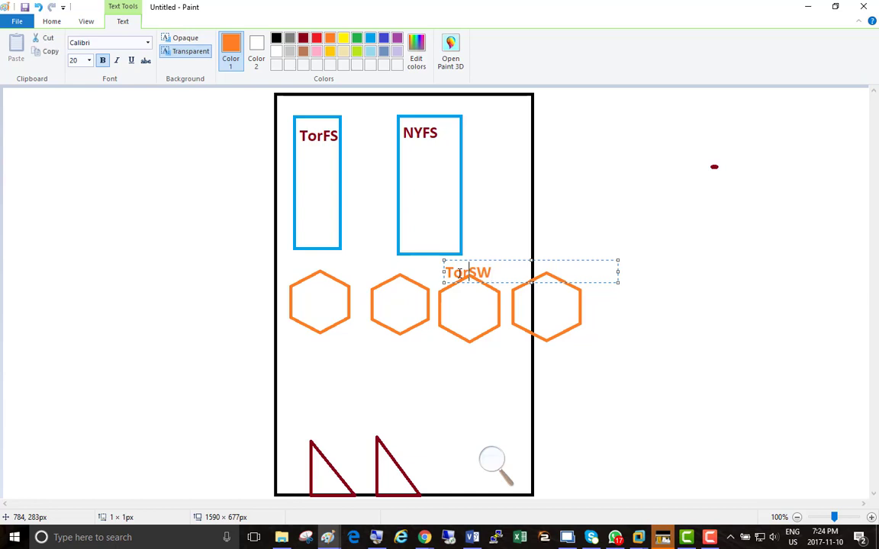
{"action": "type", "text": "Ex"}
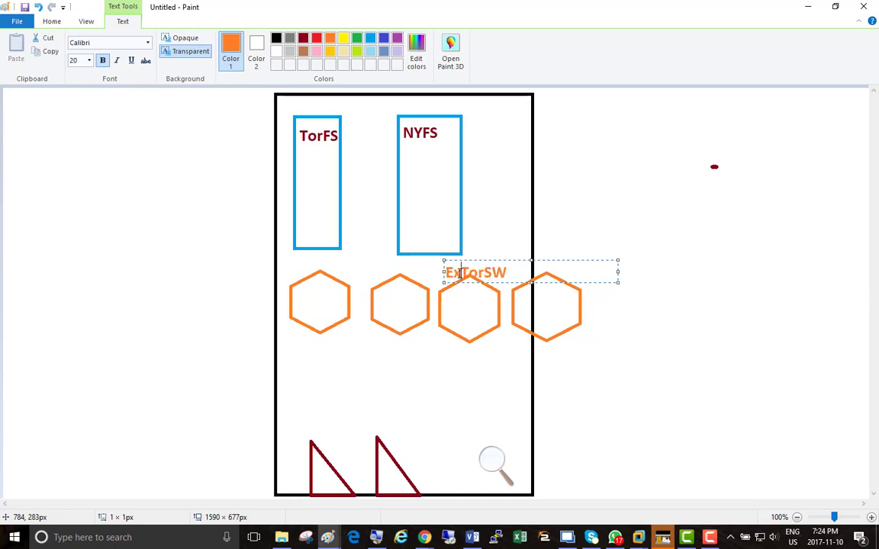
Reuse the ExTorSW label text above the fourth hexagon, changing it to ExNYSW.
{"action": "key", "text": "ctrl+a"}
{"action": "key", "text": "ctrl+c"}
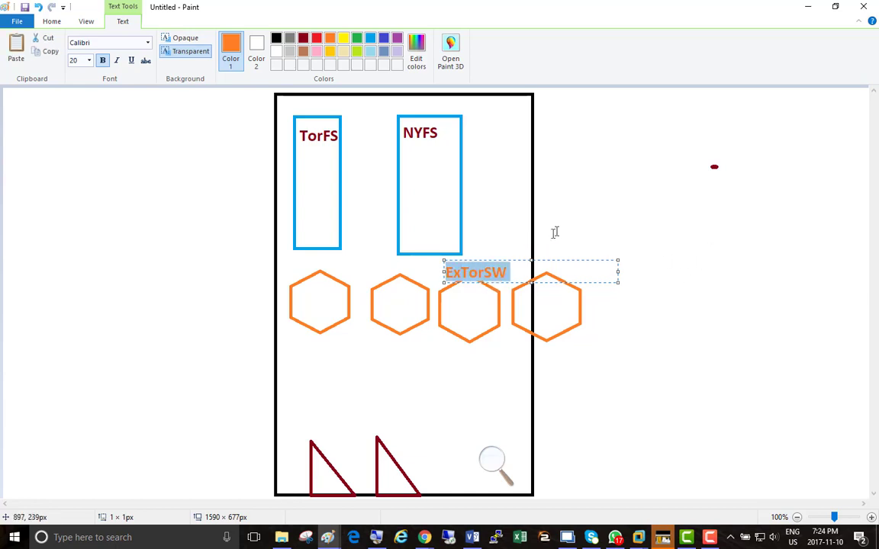
{"action": "left_click", "coordinate": [542, 251]}
{"action": "left_click", "coordinate": [538, 262]}
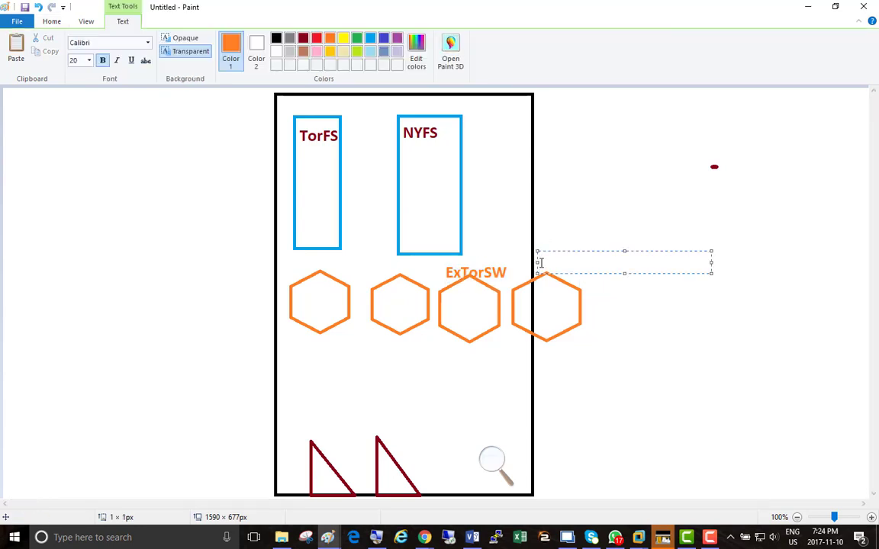
{"action": "key", "text": "ctrl+v"}
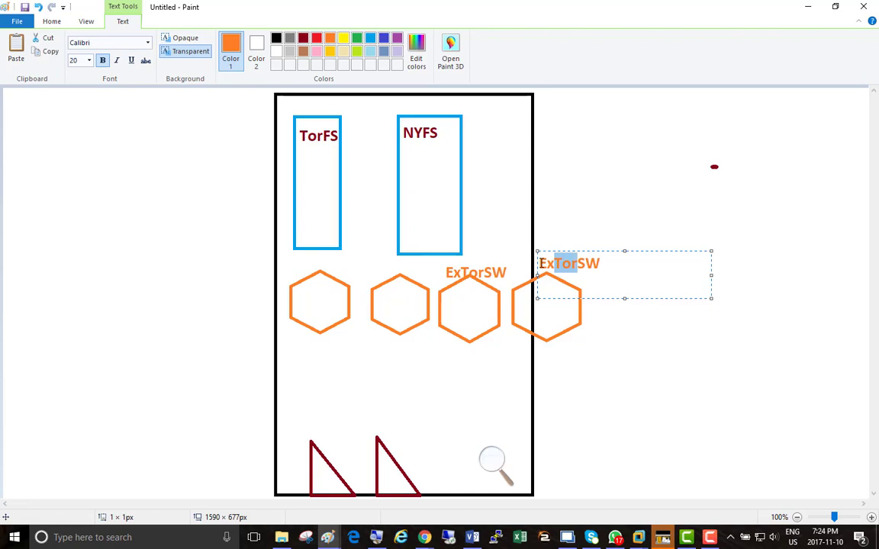
{"action": "type", "text": "NY"}
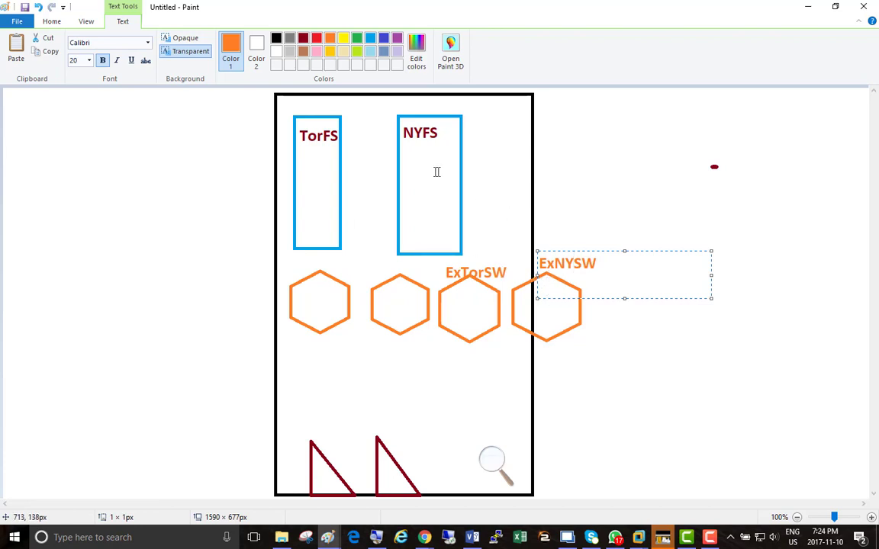
{"action": "left_click", "coordinate": [630, 192]}
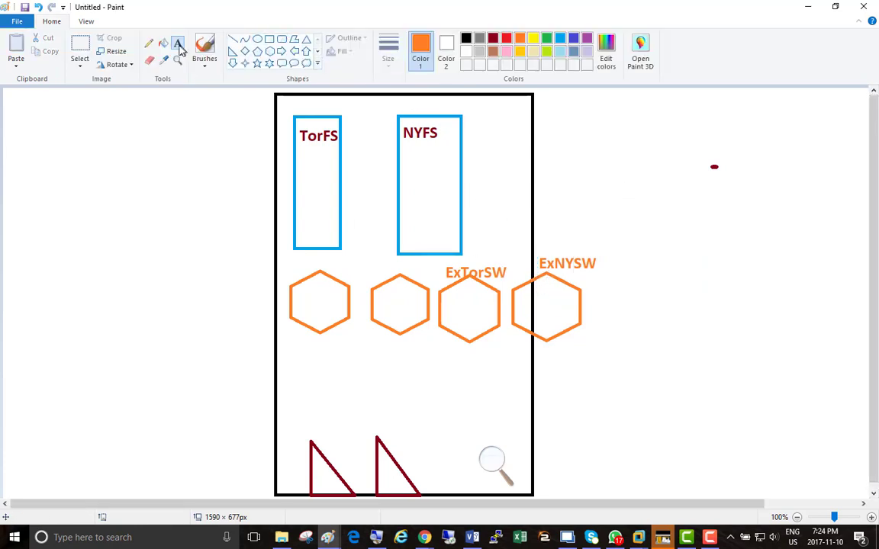
Label the two triangles at the frame's bottom edge TorNIC and NYNic in dark red text.
{"action": "left_click", "coordinate": [494, 40]}
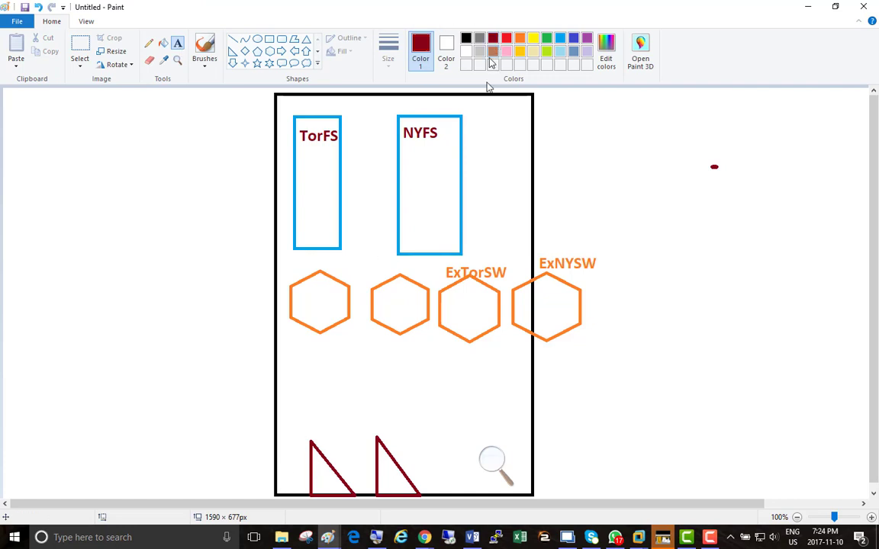
{"action": "left_click", "coordinate": [282, 430]}
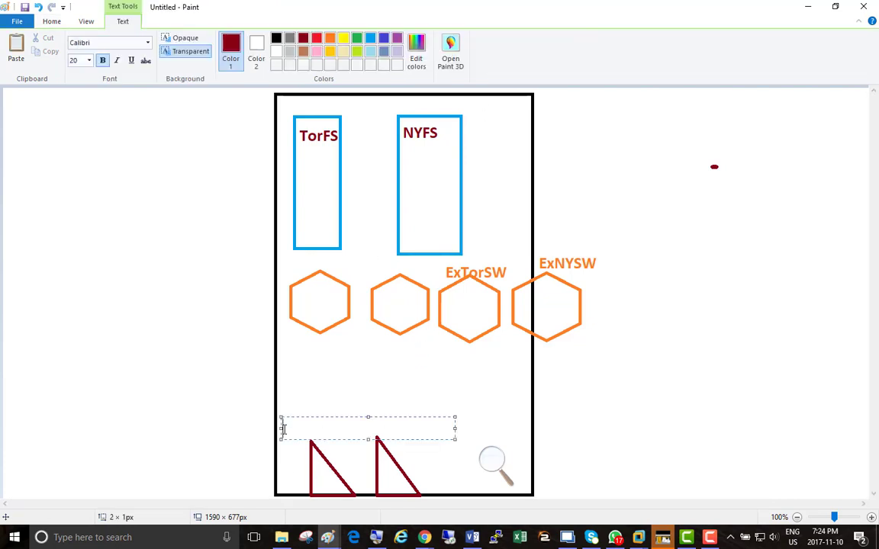
{"action": "type", "text": "TorNIC"}
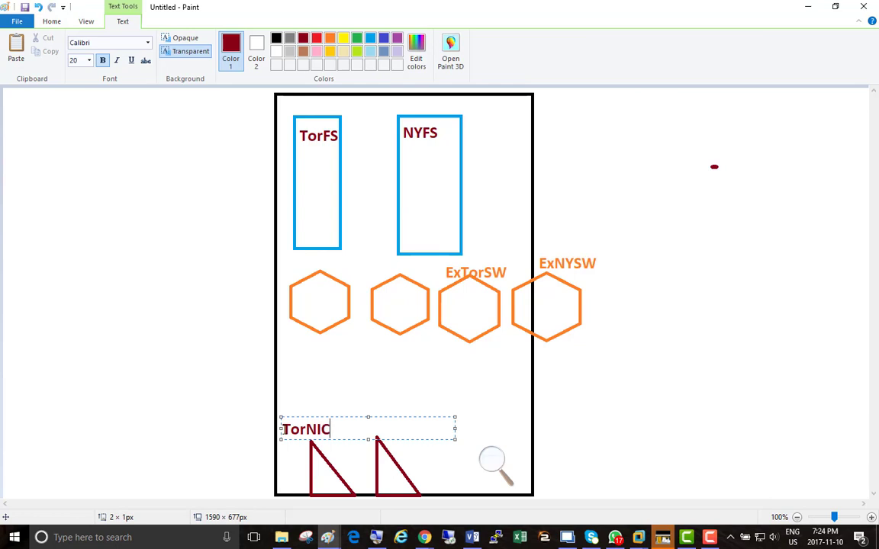
{"action": "left_click", "coordinate": [406, 394]}
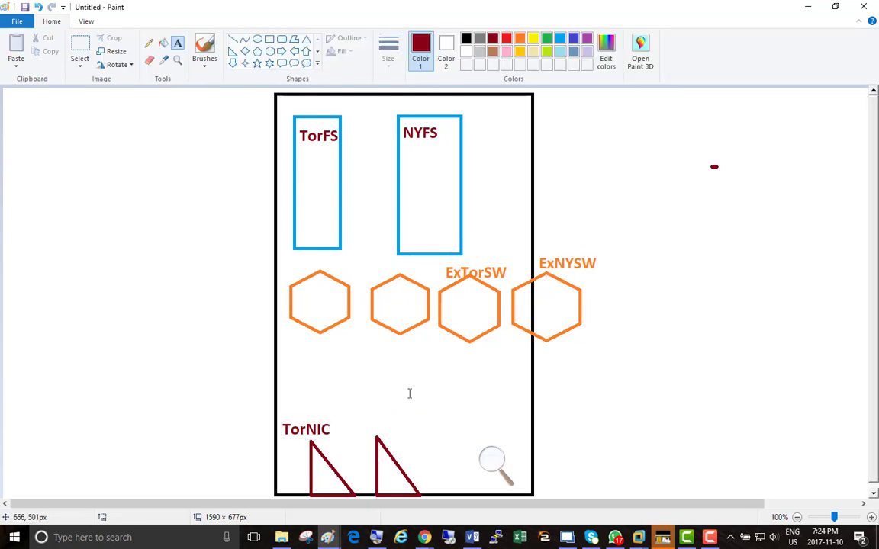
{"action": "left_click", "coordinate": [383, 425]}
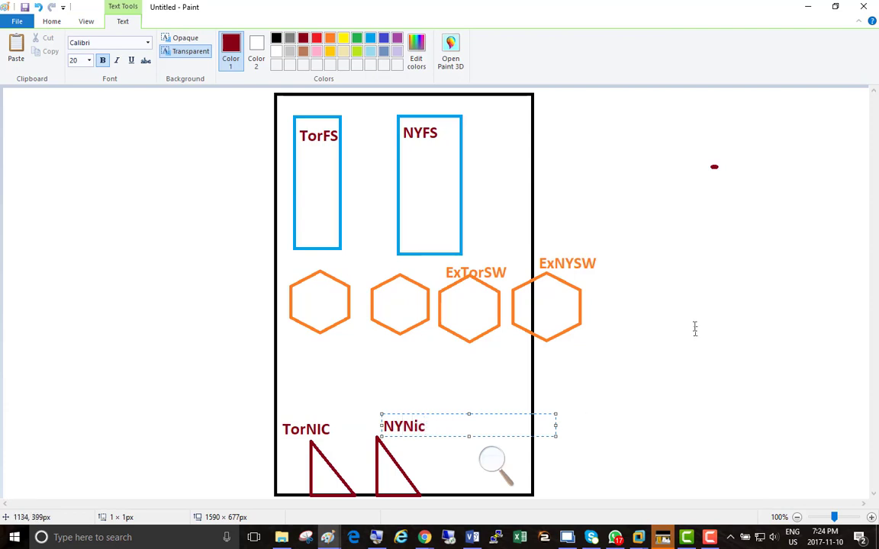
{"action": "left_click", "coordinate": [677, 304]}
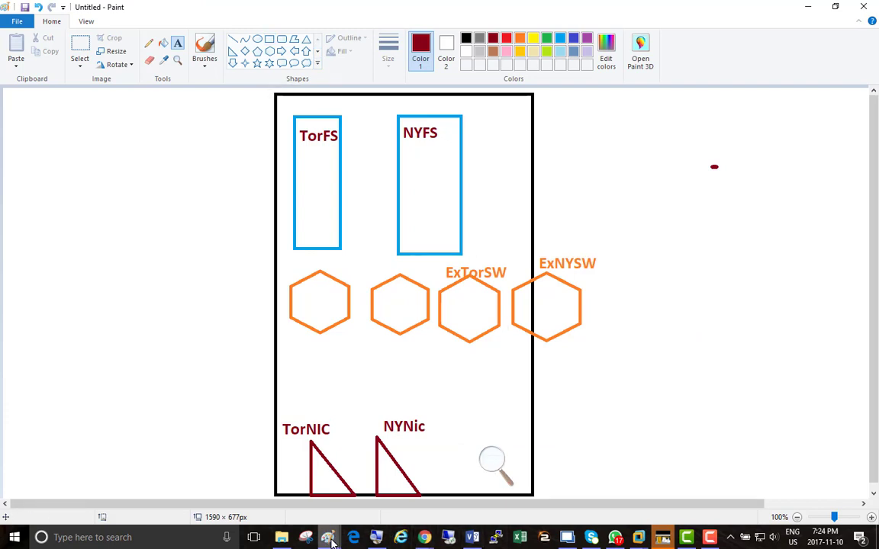
Switch to Chrome, copy the long rack switch picture from the network switches image results, and return to the TorFS/NYFS drawing in Paint.
{"action": "mouse_move", "coordinate": [331, 542]}
{"action": "left_click", "coordinate": [456, 480]}
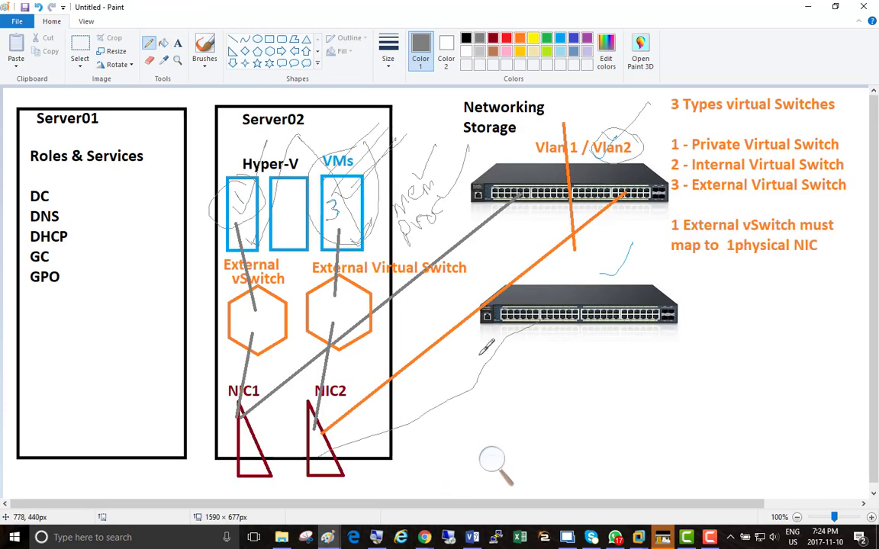
{"action": "left_click", "coordinate": [423, 538]}
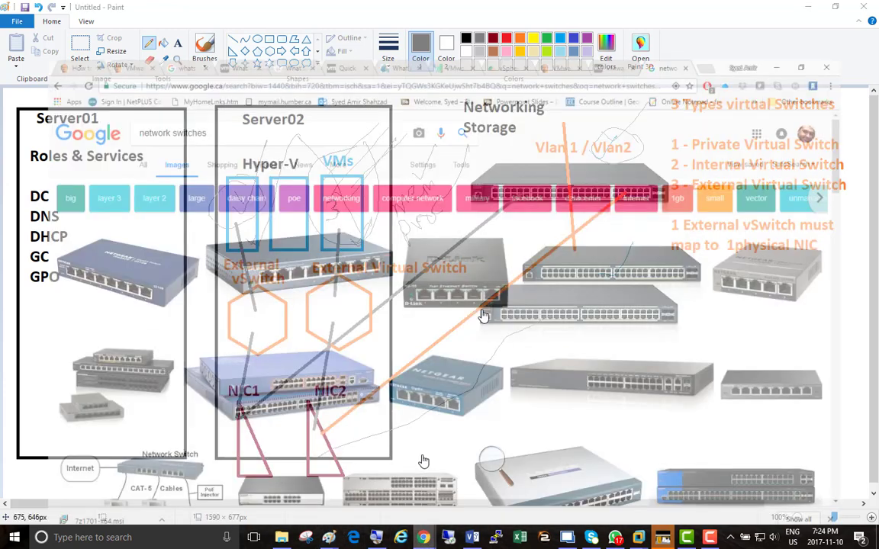
{"action": "left_click", "coordinate": [422, 460]}
{"action": "right_click", "coordinate": [582, 228]}
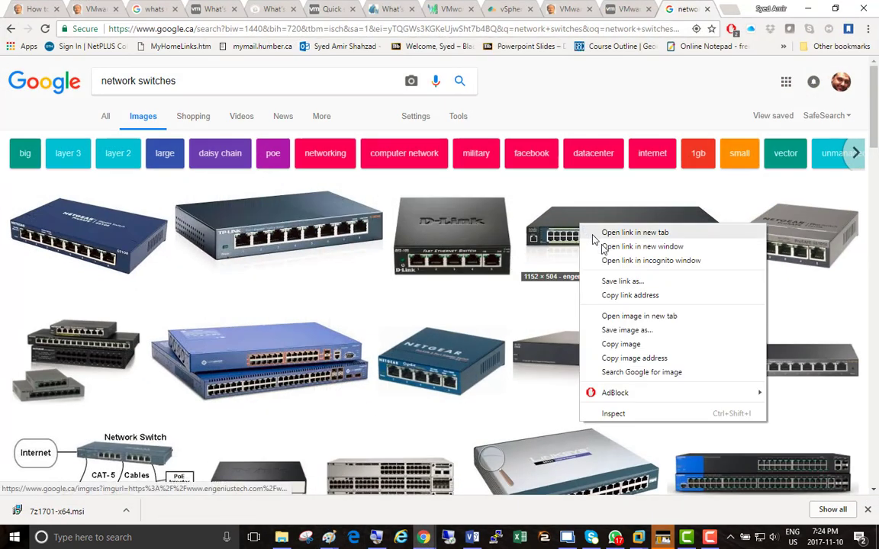
{"action": "left_click", "coordinate": [619, 345]}
{"action": "key", "text": "alt+Tab"}
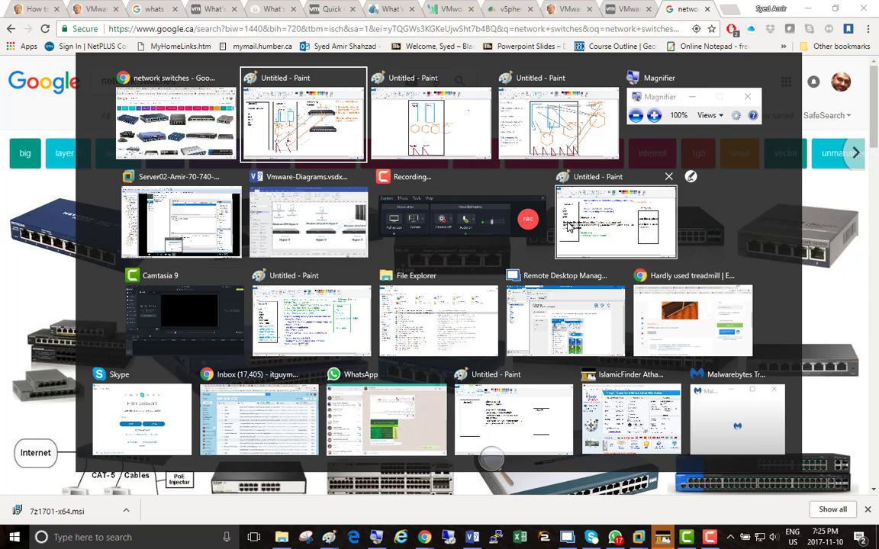
{"action": "key", "text": "alt+Tab"}
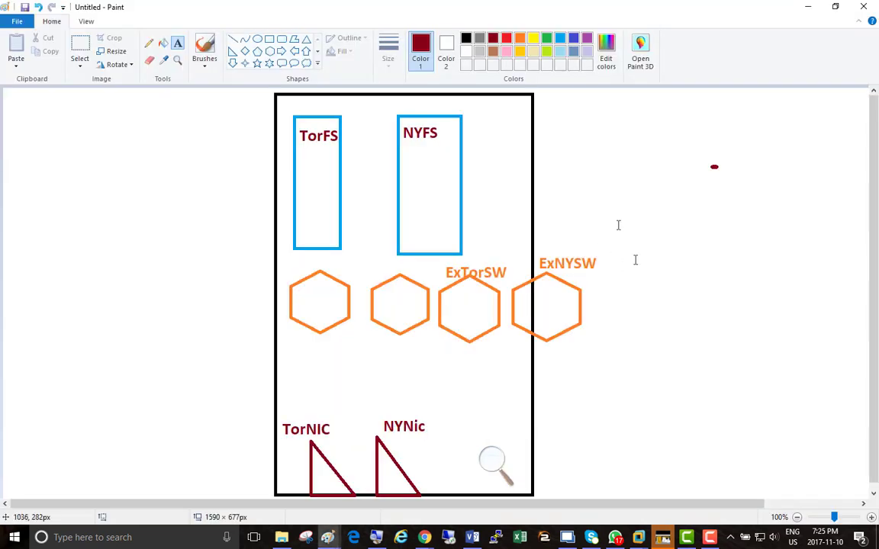
{"action": "left_click", "coordinate": [91, 142]}
{"action": "left_click", "coordinate": [145, 219]}
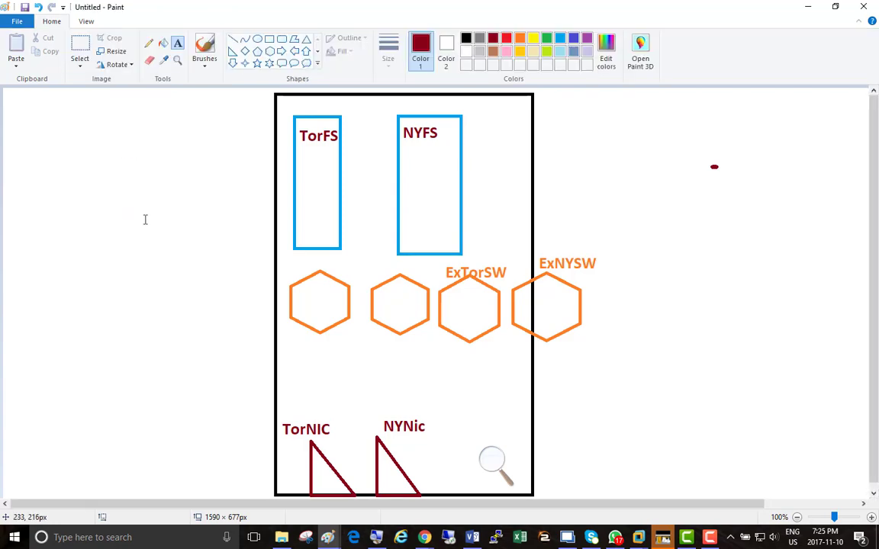
Try to recopy the switch picture from Chrome and paste it beside the server frame in Paint, then undo the paste.
{"action": "key", "text": "alt+Tab"}
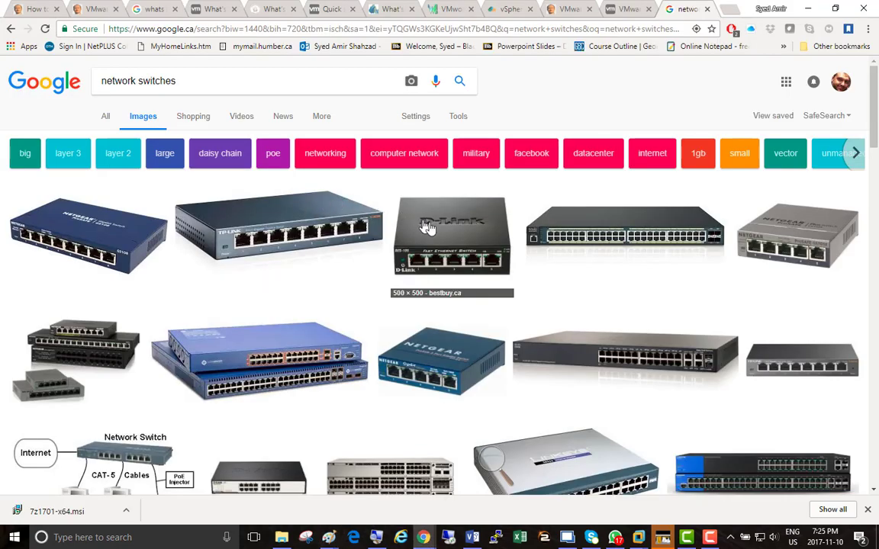
{"action": "right_click", "coordinate": [585, 227]}
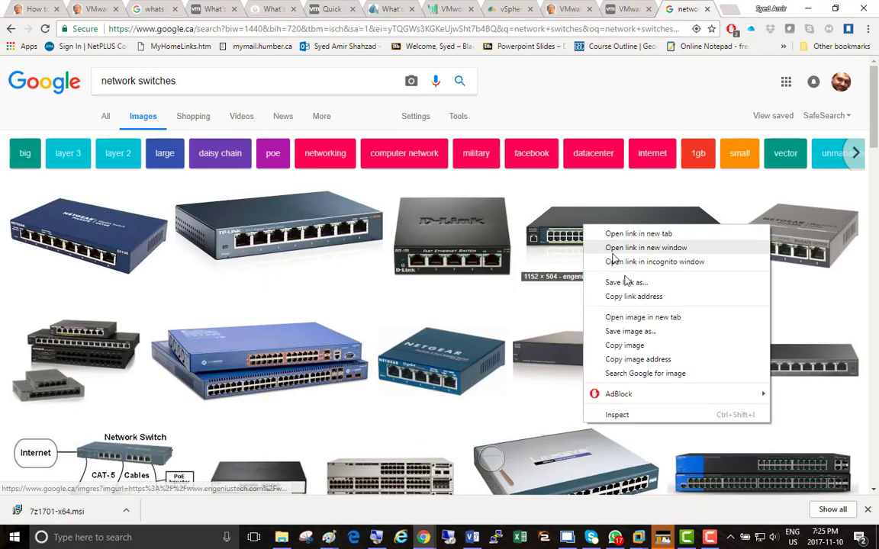
{"action": "left_click", "coordinate": [638, 348]}
{"action": "key", "text": "alt+Tab"}
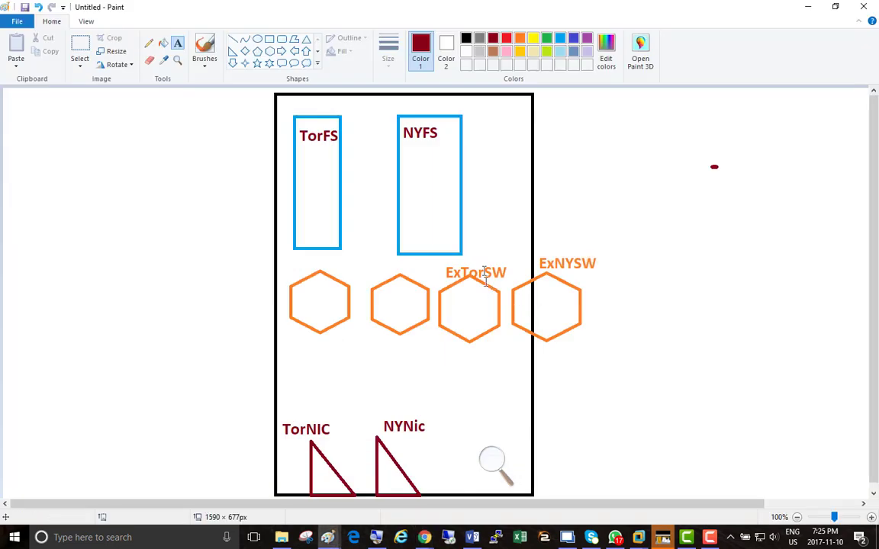
{"action": "left_click", "coordinate": [37, 137]}
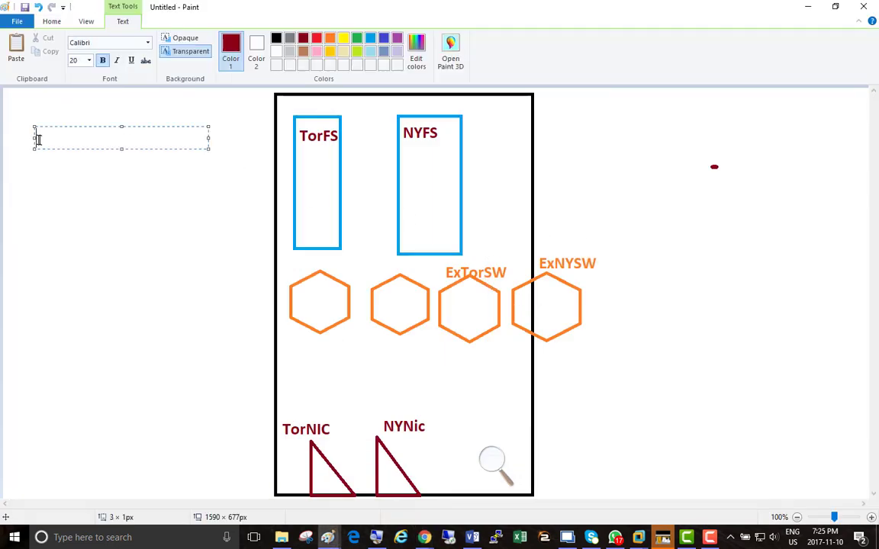
{"action": "key", "text": "ctrl+v"}
{"action": "left_click", "coordinate": [117, 229]}
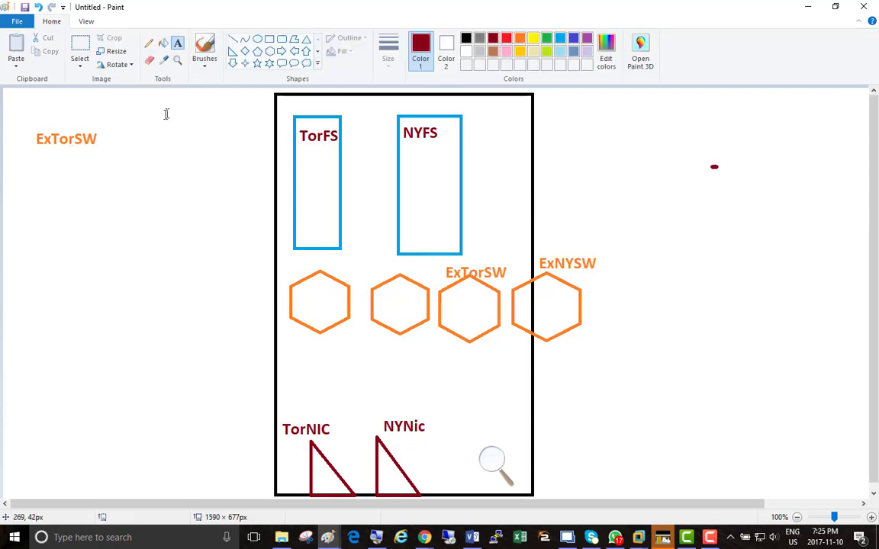
{"action": "key", "text": "ctrl+z"}
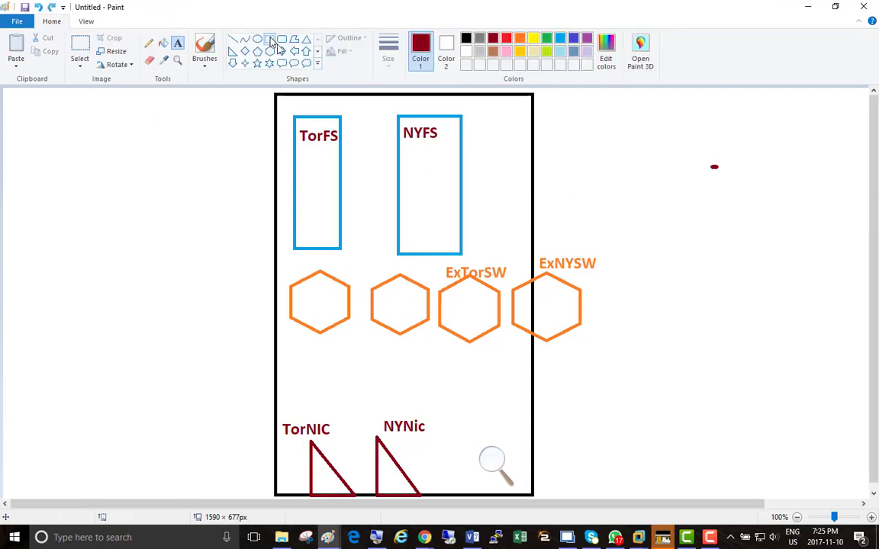
Draw two wide purple rectangles, about 309 × 103 px and 335 × 114 px, one above the other to the right of the black frame.
{"action": "left_click", "coordinate": [269, 39]}
{"action": "left_click_drag", "start_coordinate": [620, 127], "coordinate": [809, 190]}
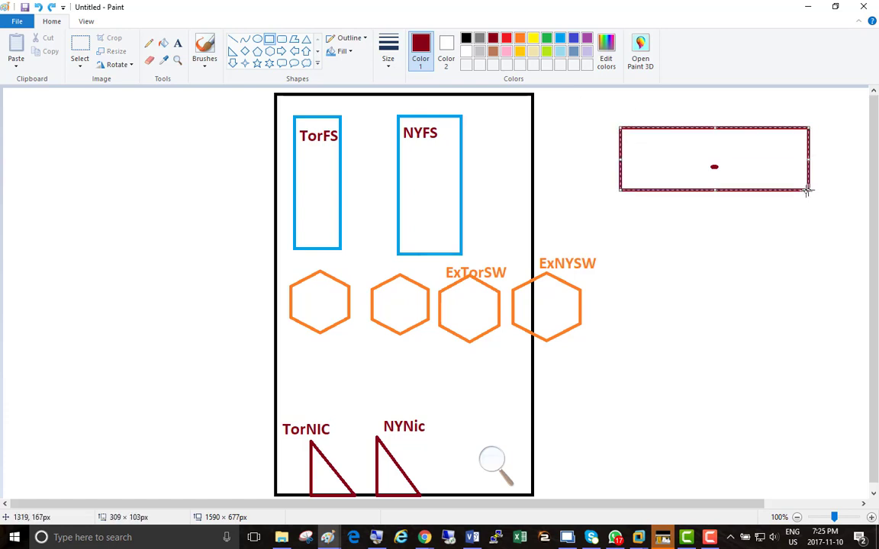
{"action": "left_click", "coordinate": [587, 37]}
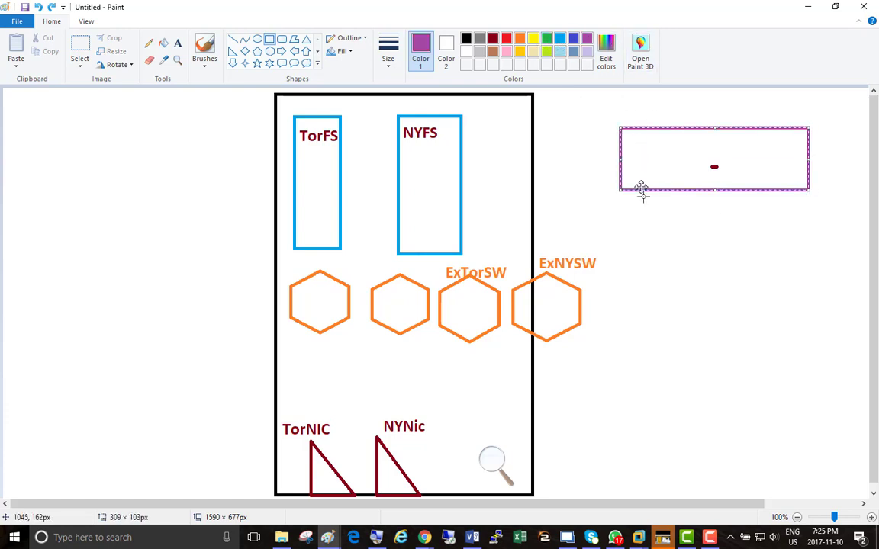
{"action": "left_click_drag", "start_coordinate": [626, 268], "coordinate": [832, 338]}
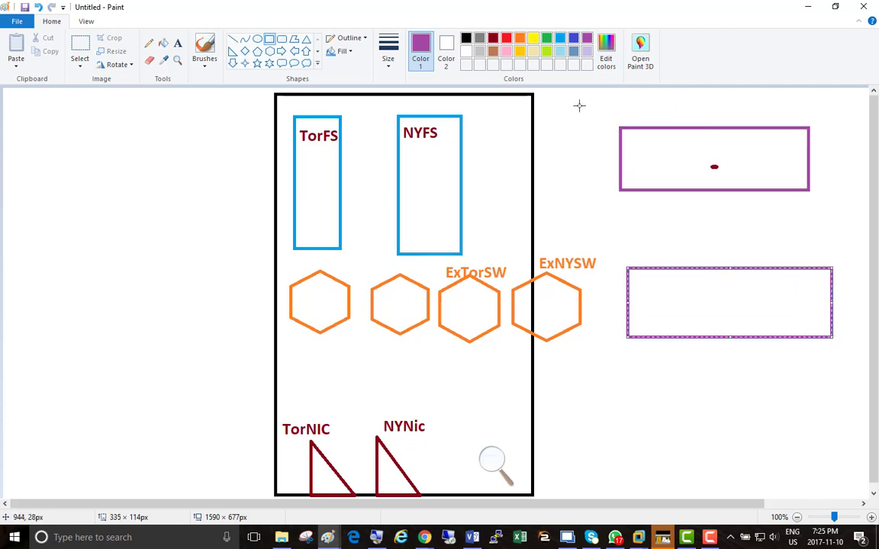
Label the upper purple rectangle Tor Physical SW in purple text just above it.
{"action": "left_click", "coordinate": [178, 42]}
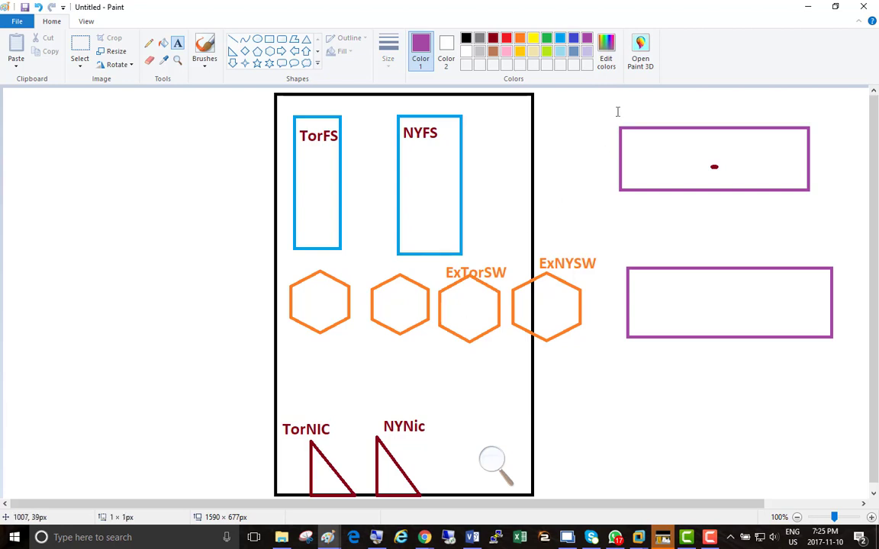
{"action": "left_click", "coordinate": [618, 111]}
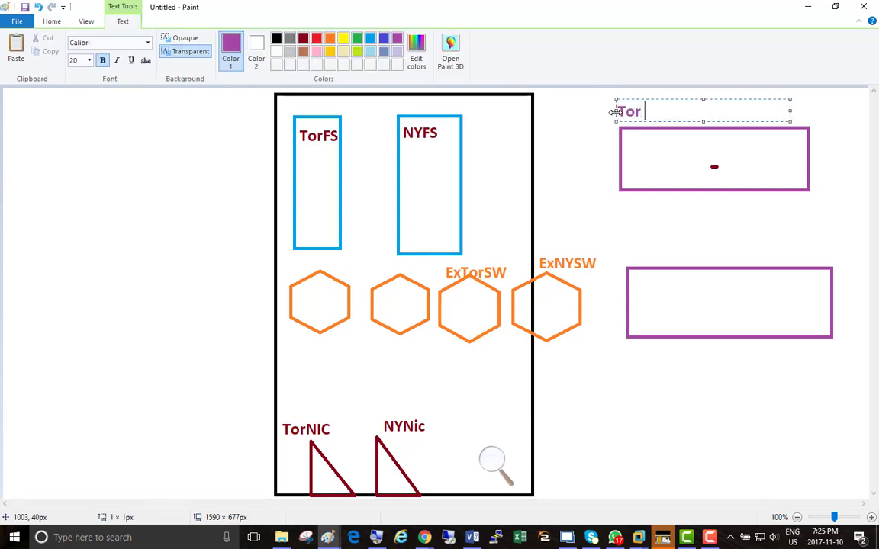
{"action": "type", "text": "Tor Physical SW"}
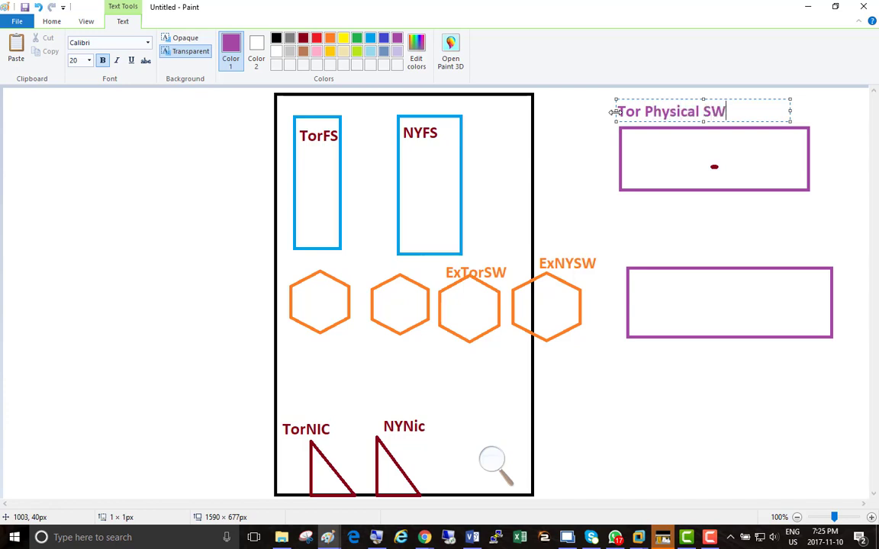
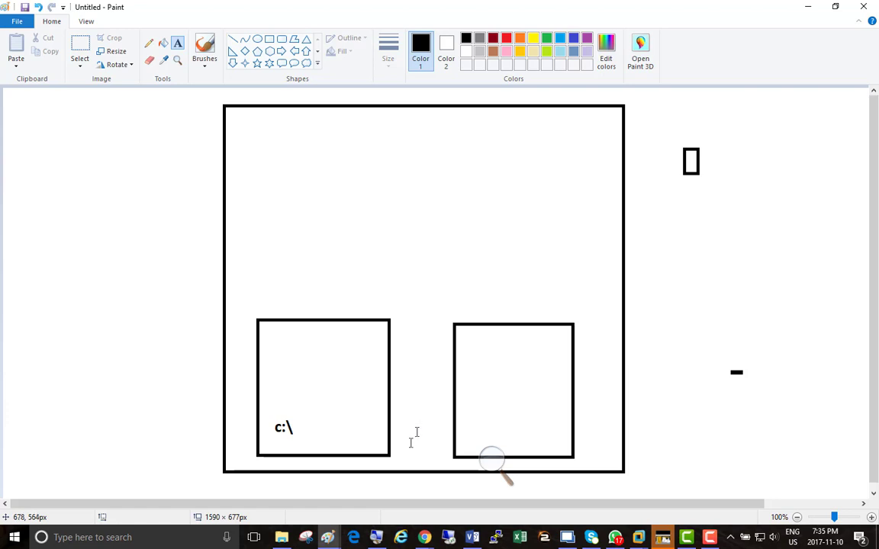
Label the square beside the c:\ square with the text d or e (SSD) inside the large frame.
{"action": "mouse_move", "coordinate": [283, 539]}
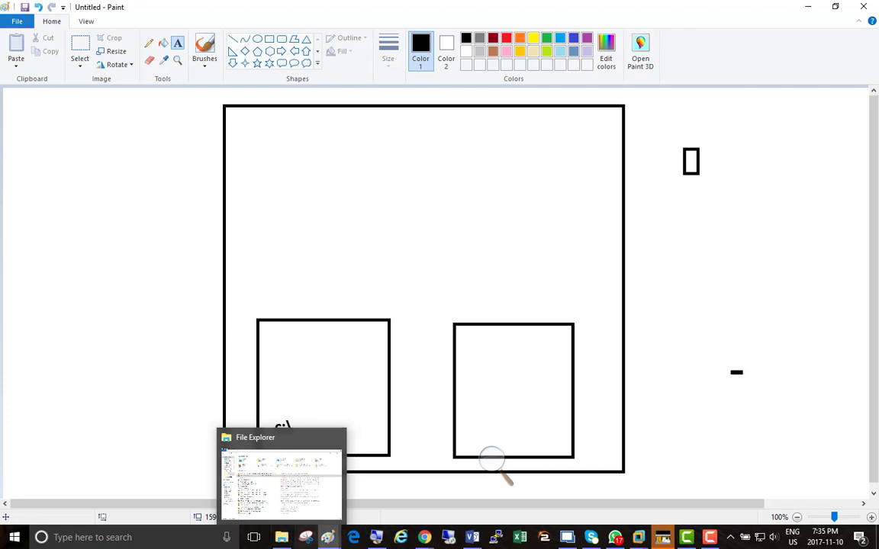
{"action": "left_click", "coordinate": [695, 285]}
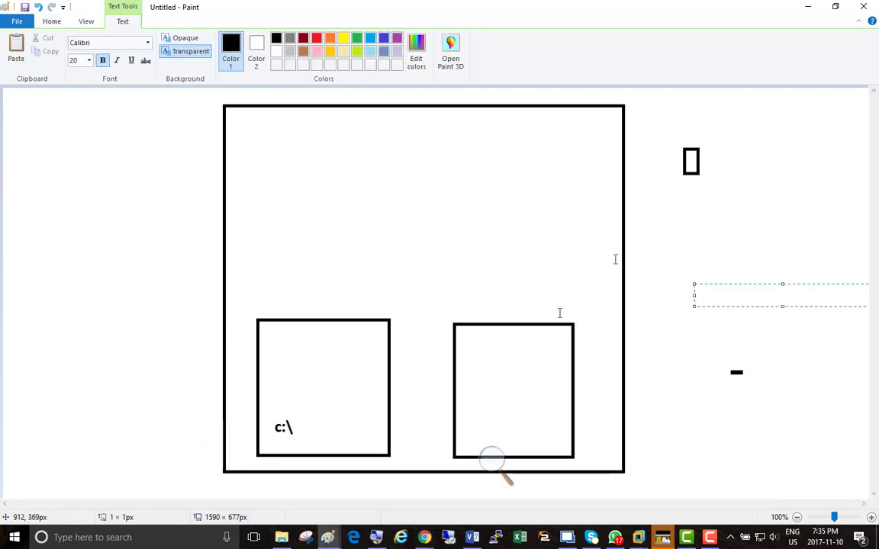
{"action": "left_click", "coordinate": [466, 420]}
{"action": "left_click", "coordinate": [468, 413]}
{"action": "type", "text": "d"}
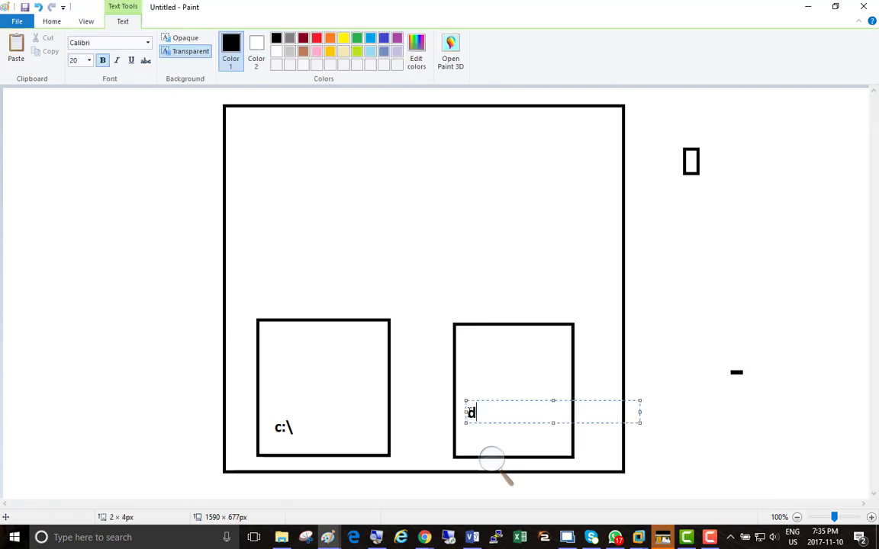
{"action": "type", "text": " or e (SSD)"}
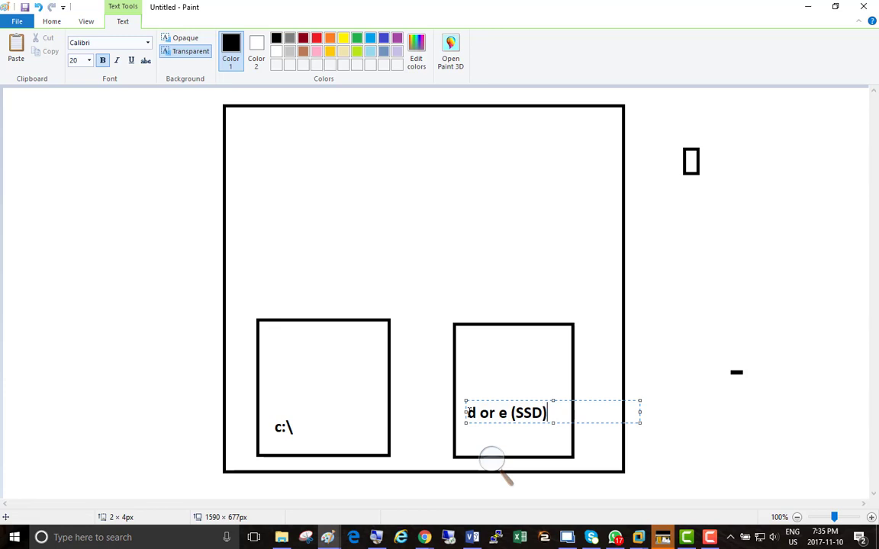
{"action": "left_click", "coordinate": [664, 267]}
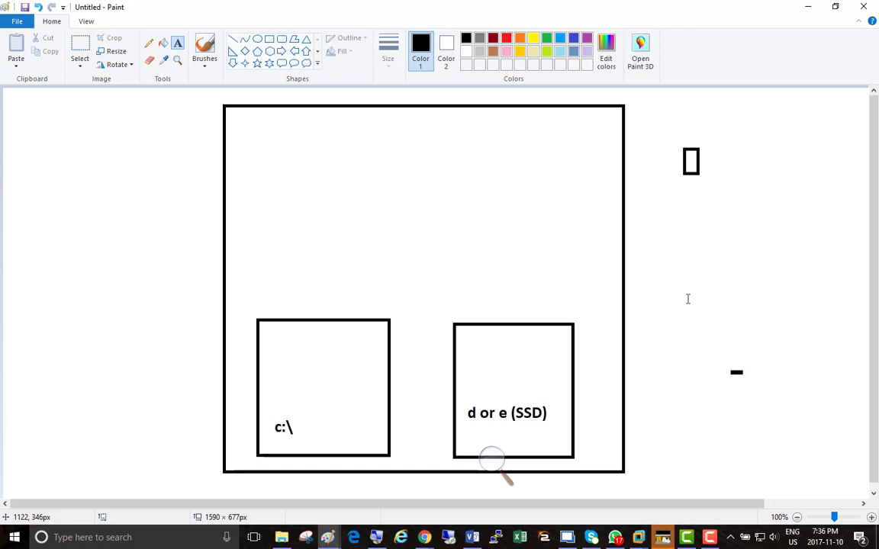
Minimize both Paint drawings and switch to VMware Workstation, viewing the Server01 and Server02 class machines.
{"action": "left_click", "coordinate": [245, 230]}
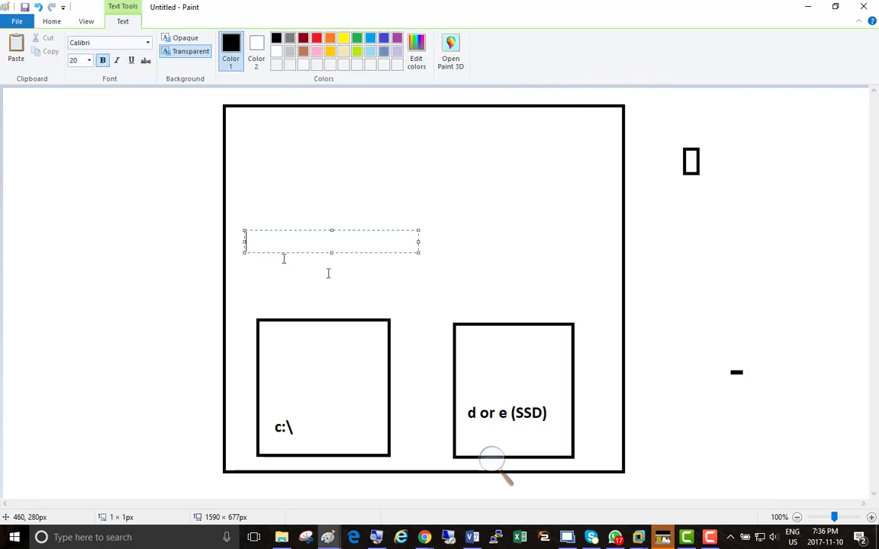
{"action": "left_click", "coordinate": [815, 7]}
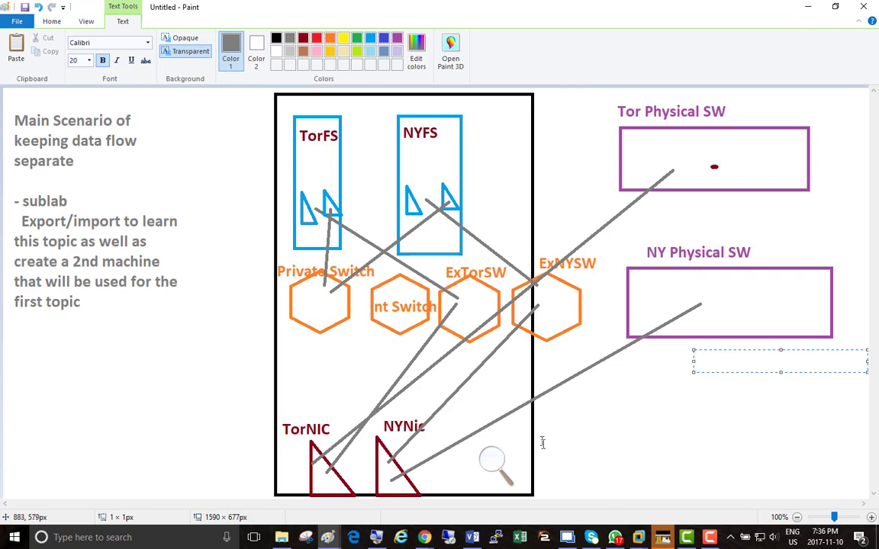
{"action": "left_click", "coordinate": [809, 7]}
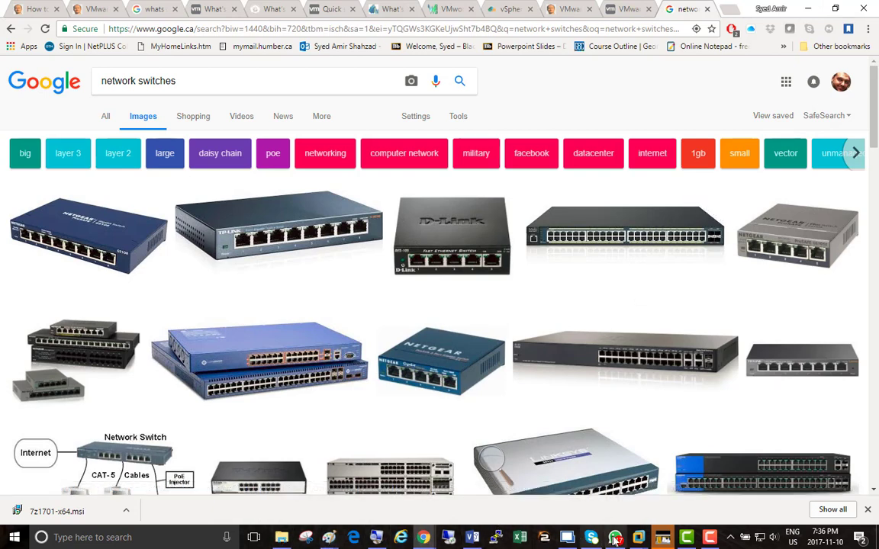
{"action": "mouse_move", "coordinate": [658, 528]}
{"action": "left_click", "coordinate": [681, 465]}
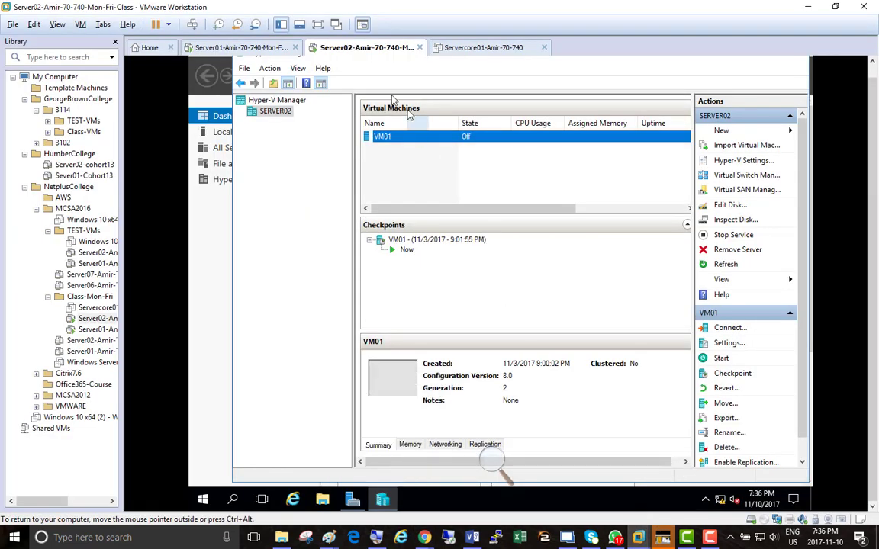
{"action": "left_click", "coordinate": [225, 49]}
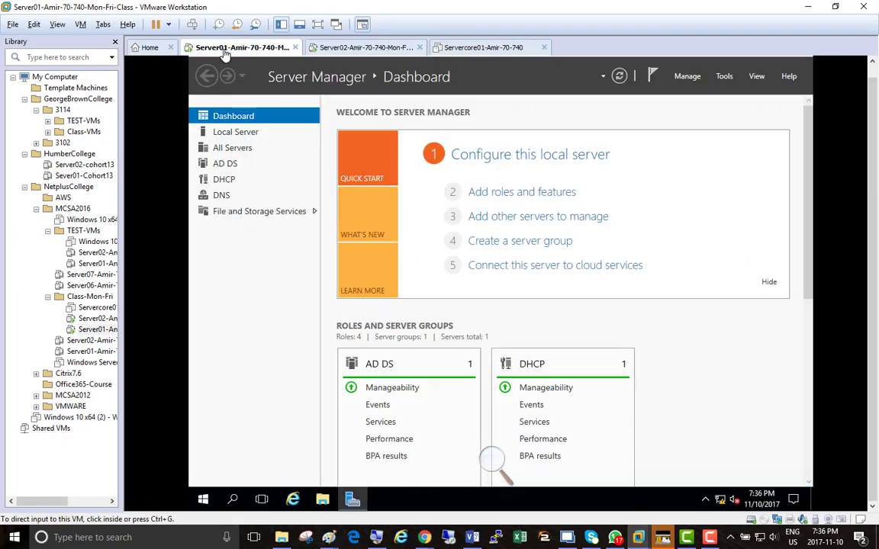
{"action": "left_click", "coordinate": [343, 49]}
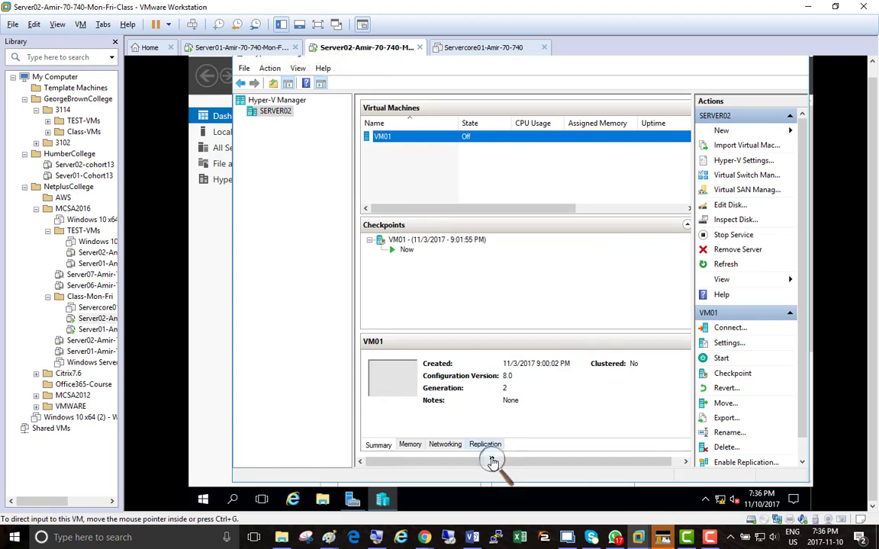
Open the virtual machine settings of the Server01 class machine and display its general options.
{"action": "left_click", "coordinate": [492, 461]}
{"action": "left_click", "coordinate": [506, 470]}
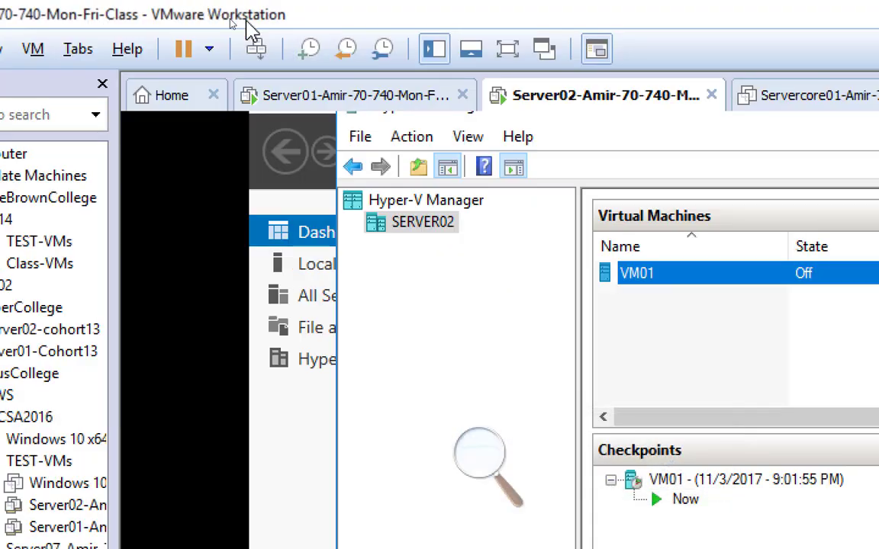
{"action": "left_click", "coordinate": [367, 107]}
{"action": "right_click", "coordinate": [367, 105]}
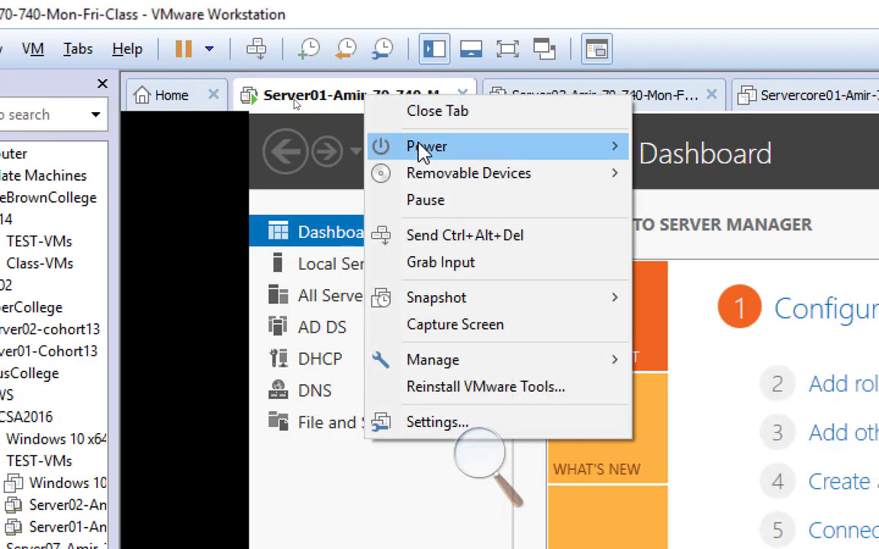
{"action": "left_click", "coordinate": [562, 436]}
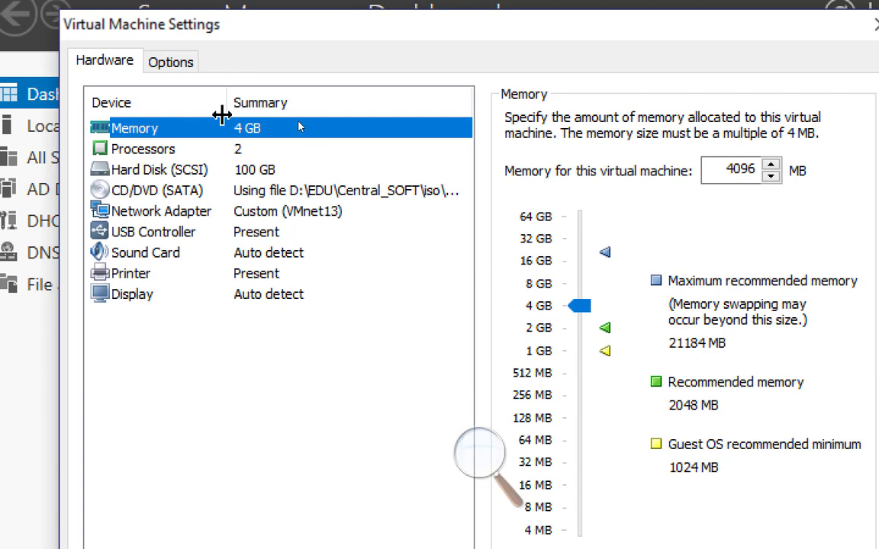
{"action": "left_click", "coordinate": [168, 65]}
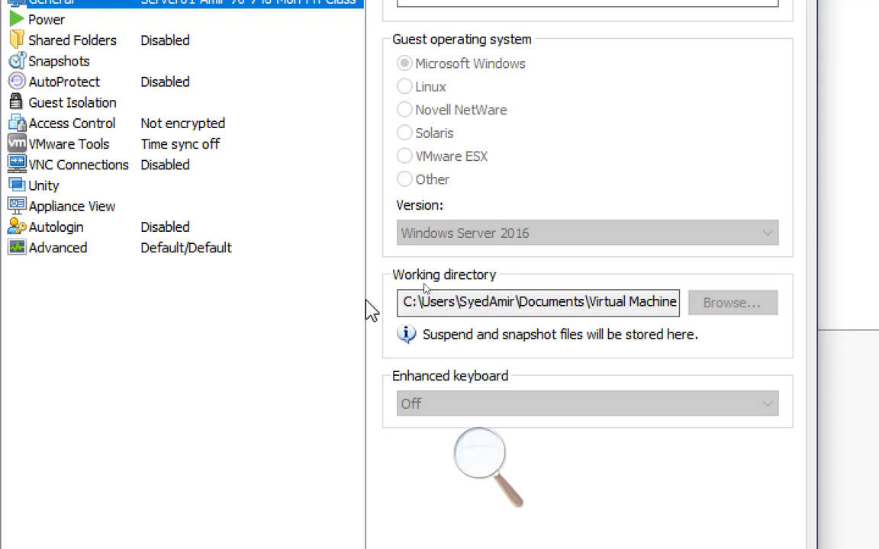
Copy the full working directory path from the Server01 machine's general options.
{"action": "left_click_drag", "start_coordinate": [406, 302], "coordinate": [720, 296]}
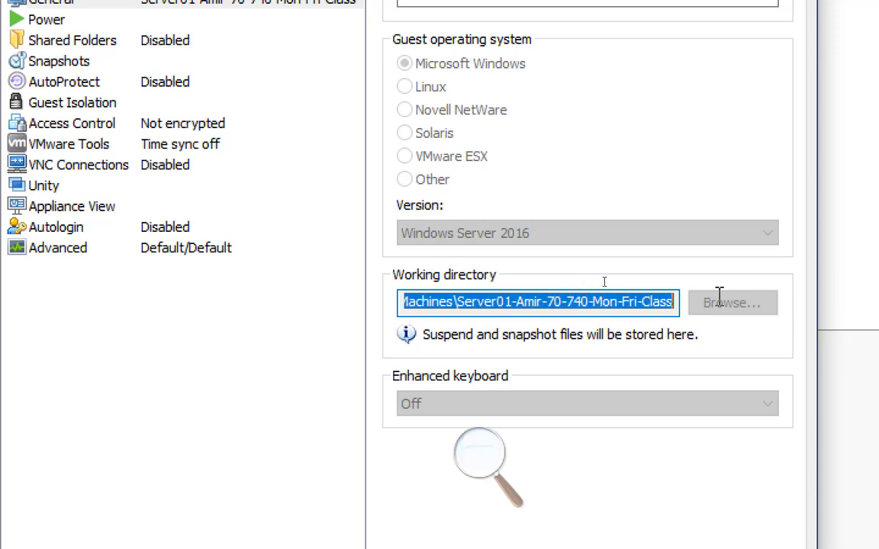
{"action": "right_click", "coordinate": [552, 305]}
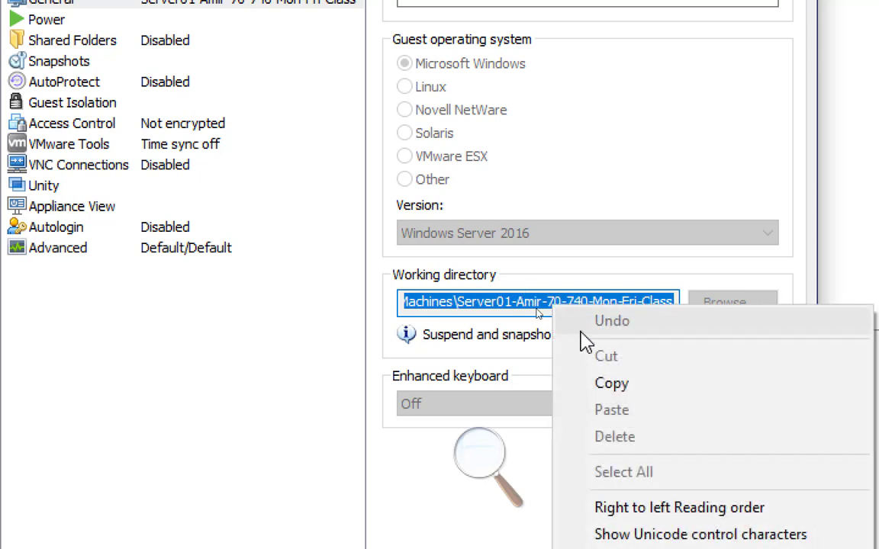
{"action": "left_click", "coordinate": [608, 385]}
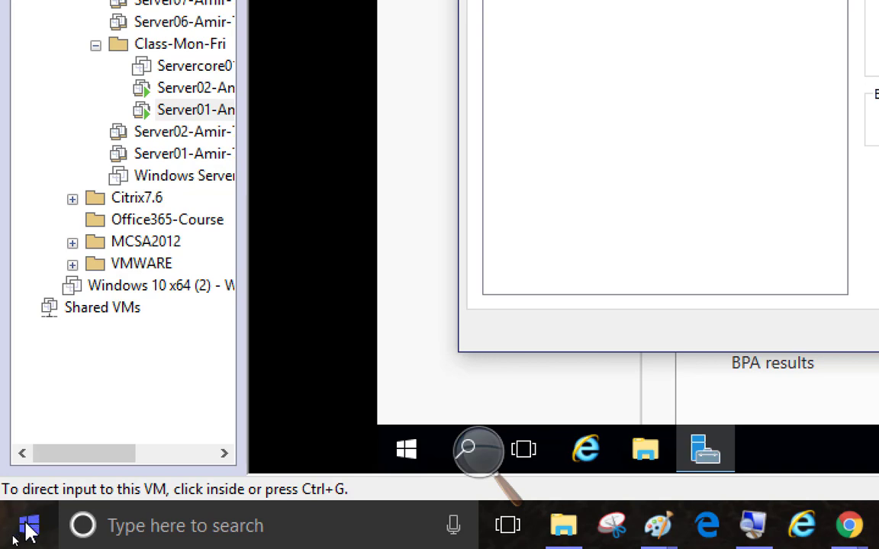
Open the Server01 machine's folder on the host by running the copied working directory path.
{"action": "right_click", "coordinate": [29, 528]}
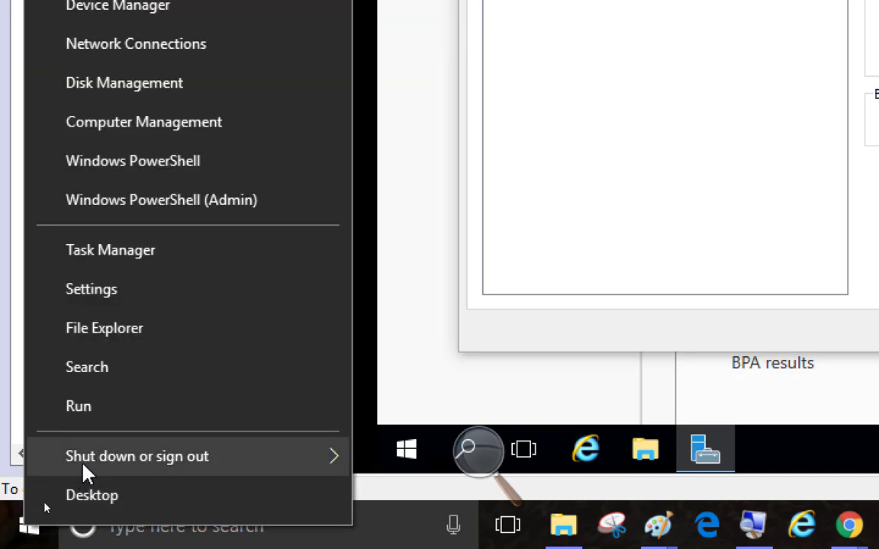
{"action": "left_click", "coordinate": [136, 412]}
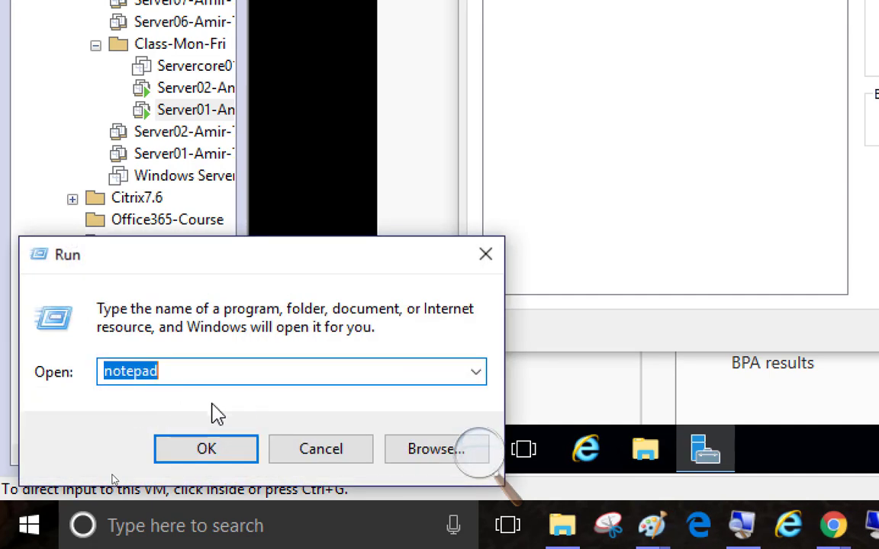
{"action": "right_click", "coordinate": [128, 373]}
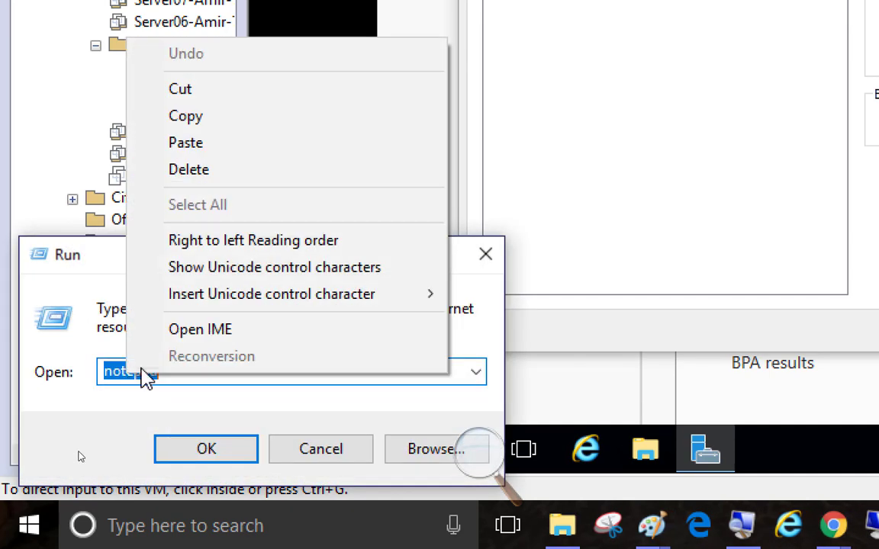
{"action": "left_click", "coordinate": [211, 151]}
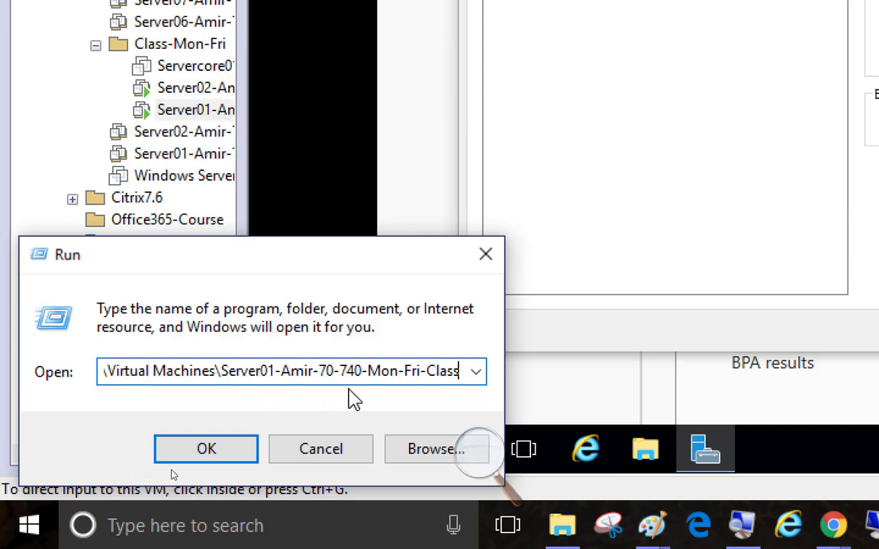
{"action": "left_click", "coordinate": [212, 455]}
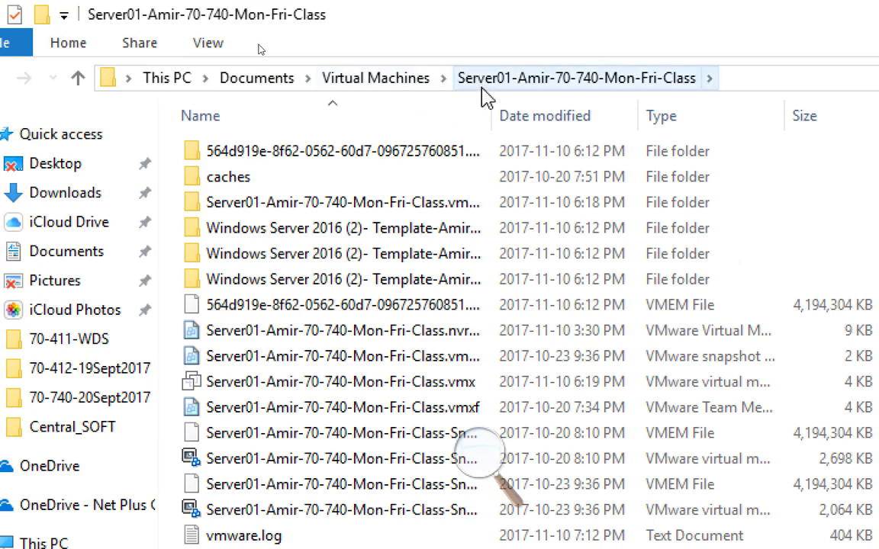
View the parent Virtual Machines folder, then leave File Explorer and close the Server01 settings.
{"action": "left_click", "coordinate": [378, 79]}
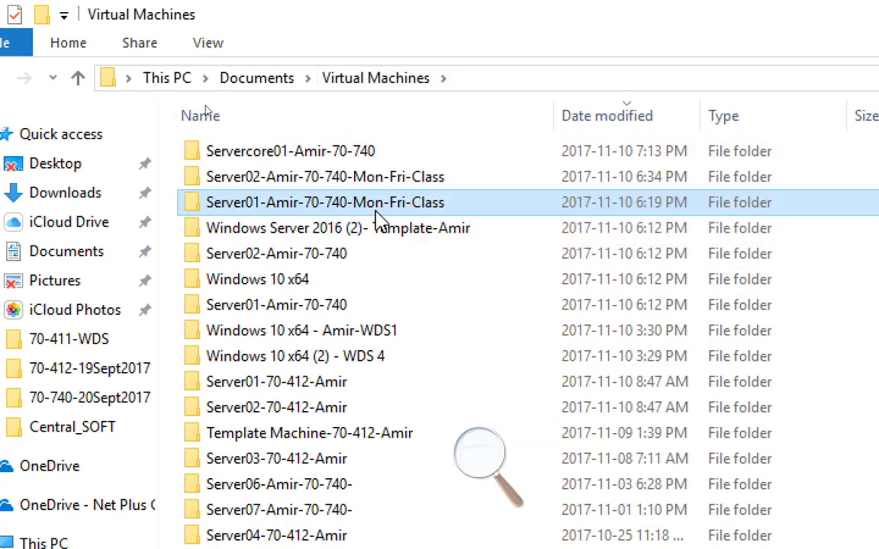
{"action": "mouse_move", "coordinate": [382, 205]}
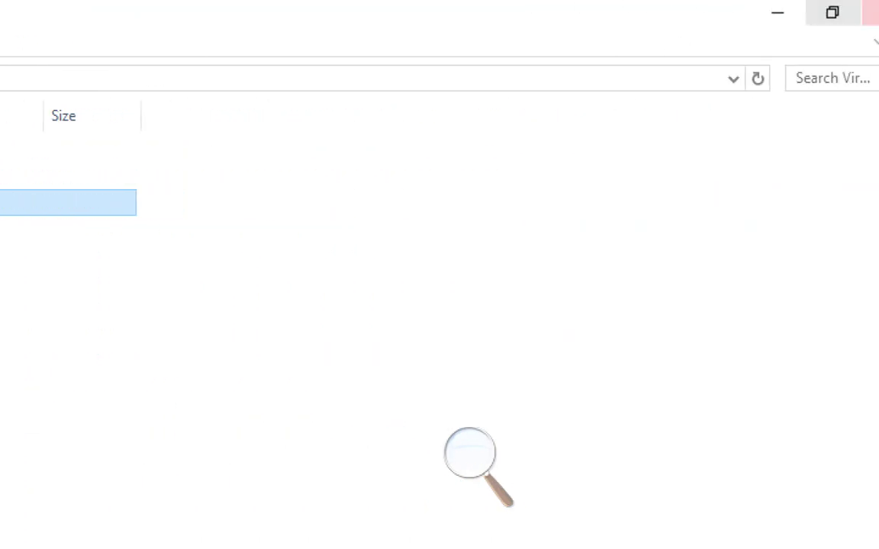
{"action": "left_click", "coordinate": [744, 18]}
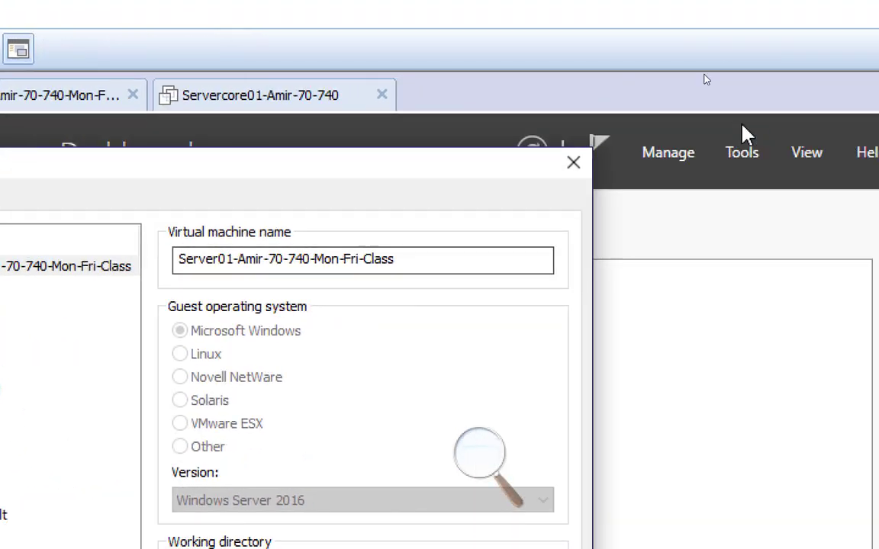
{"action": "left_click", "coordinate": [576, 162]}
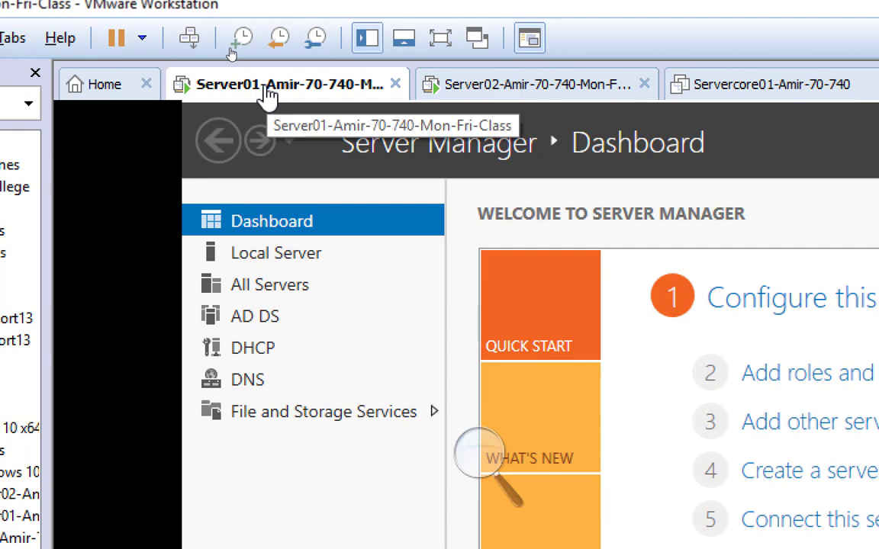
Shut down the guest operating system of the Server01 class machine.
{"action": "right_click", "coordinate": [267, 95]}
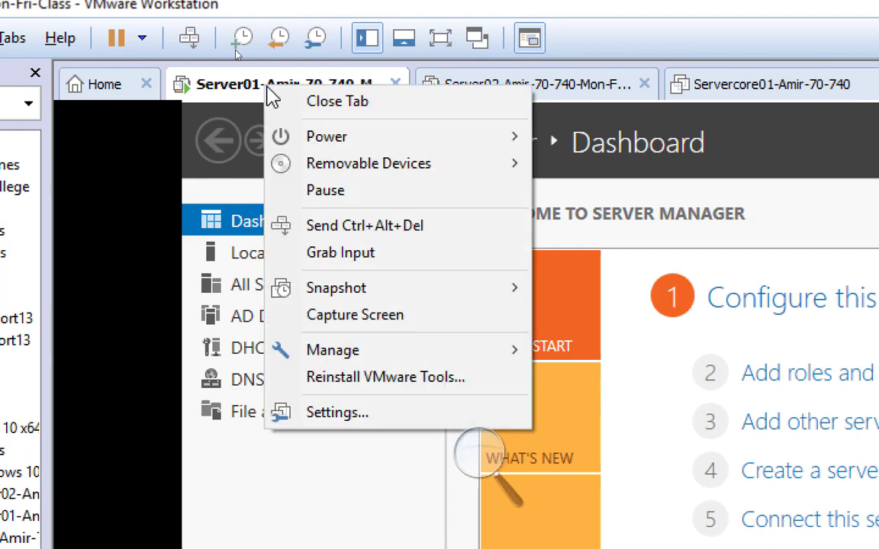
{"action": "mouse_move", "coordinate": [399, 137]}
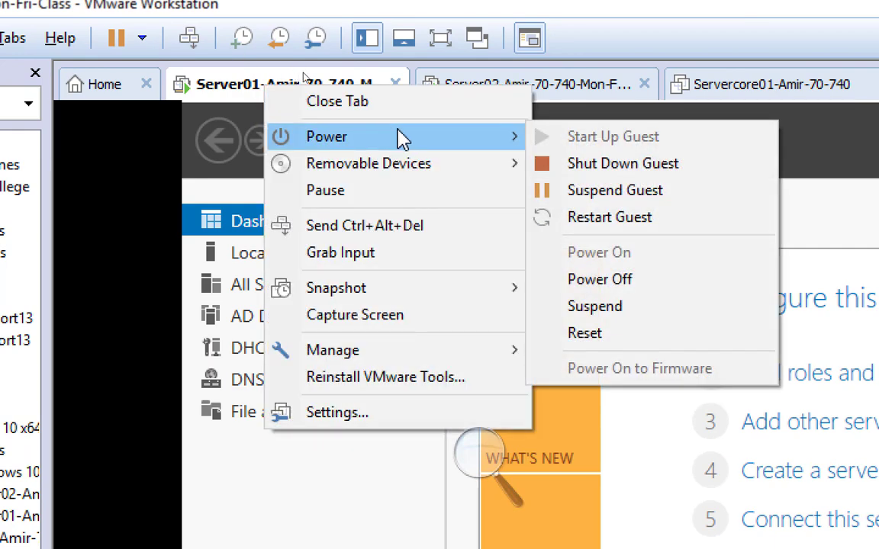
{"action": "left_click", "coordinate": [627, 165]}
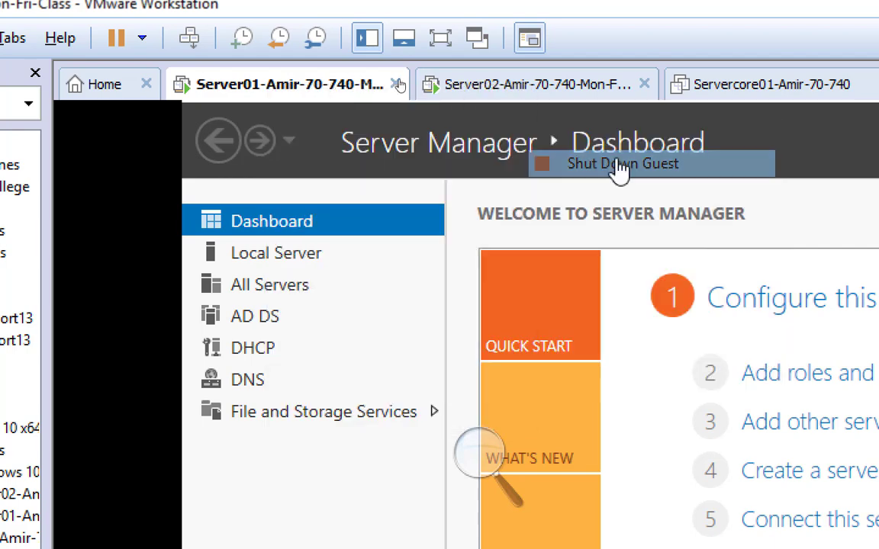
Shut down the guest operating system of the Server02 class machine.
{"action": "left_click", "coordinate": [520, 89]}
{"action": "right_click", "coordinate": [520, 90]}
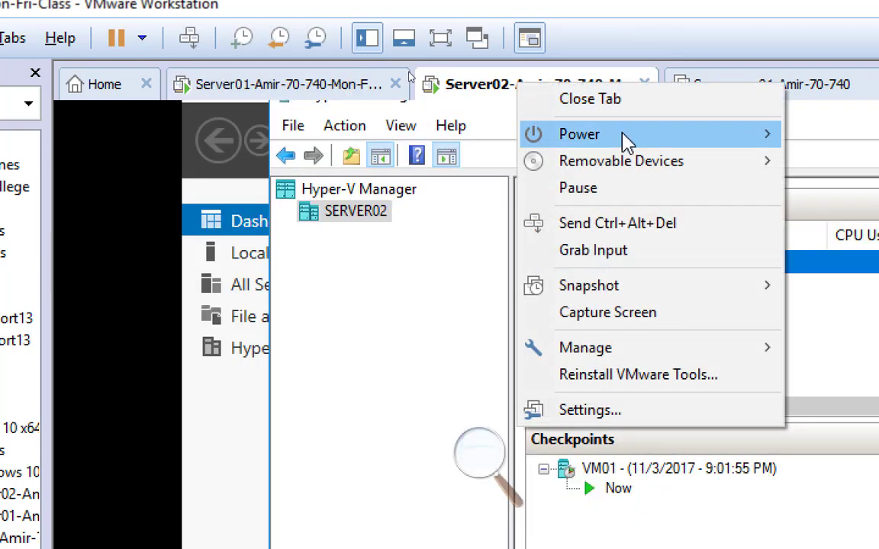
{"action": "mouse_move", "coordinate": [628, 141]}
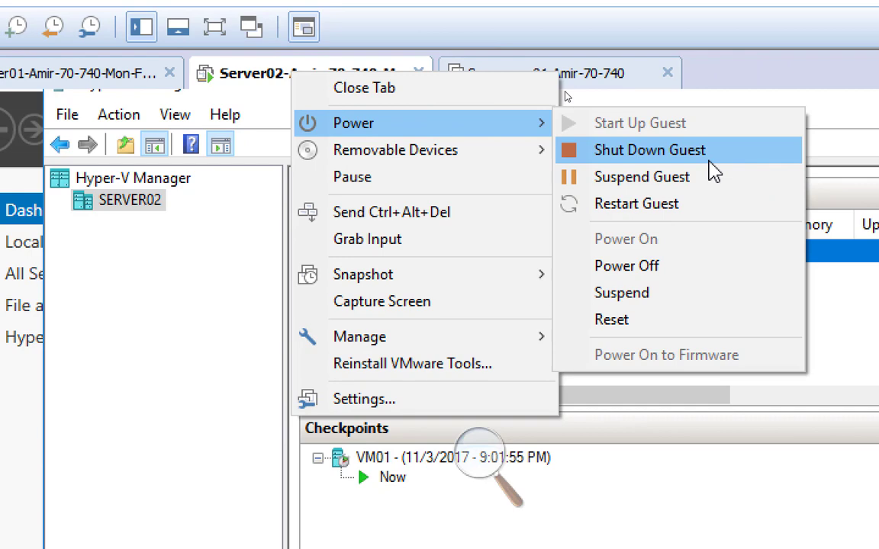
{"action": "left_click", "coordinate": [713, 171]}
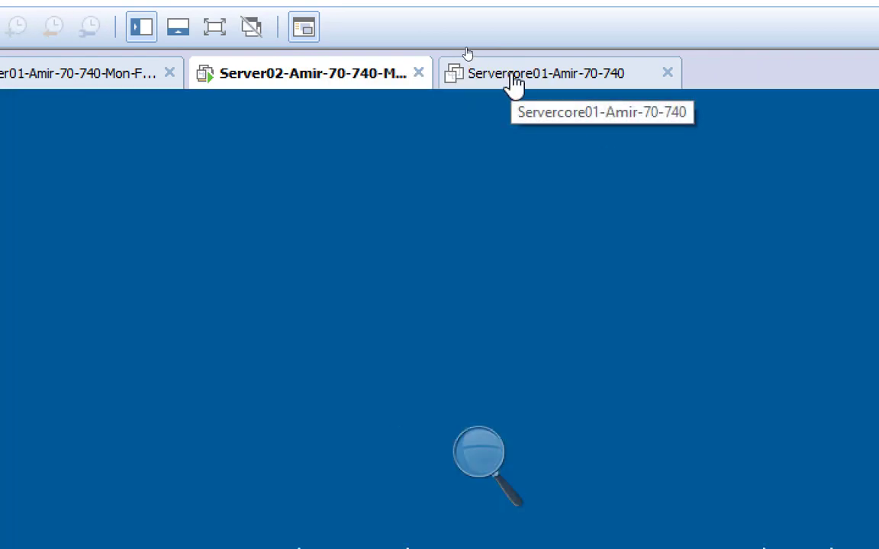
Show the Servercore01 machine to check whether it is powered off, leaving its power state as is.
{"action": "left_click", "coordinate": [515, 85]}
{"action": "right_click", "coordinate": [515, 84]}
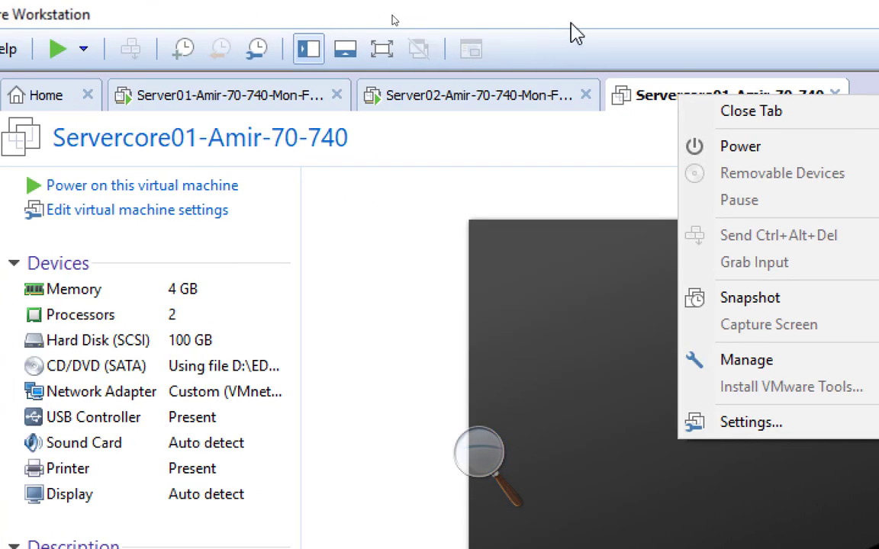
{"action": "key", "text": "Escape"}
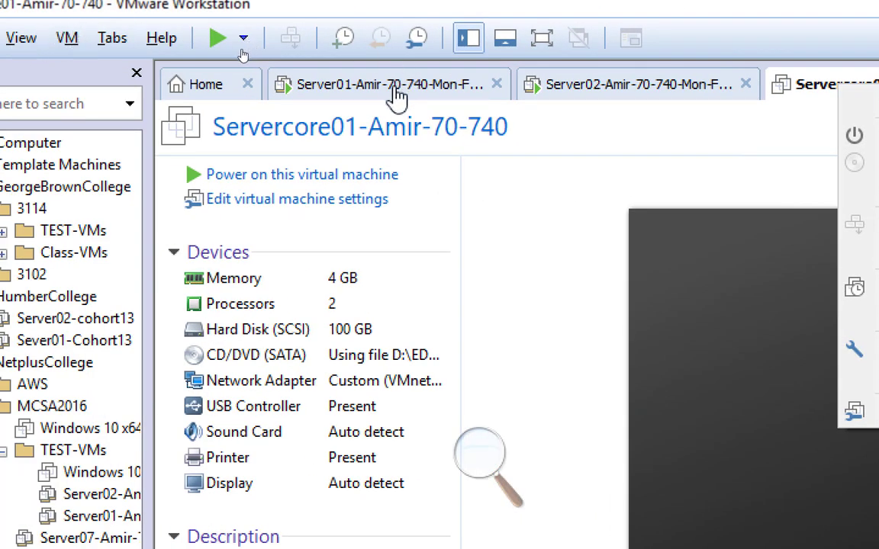
Show the Server01 and Server02 class machines to check the progress of their shutdown.
{"action": "left_click", "coordinate": [230, 97]}
{"action": "left_click", "coordinate": [627, 98]}
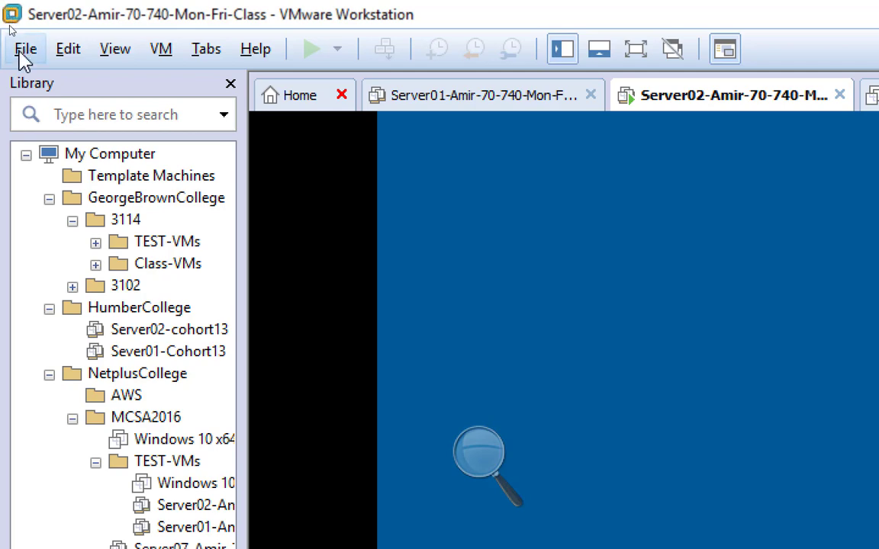
Start a new typical virtual machine with a blank hard disk and Windows 10 x64 as the guest operating system.
{"action": "left_click", "coordinate": [25, 51]}
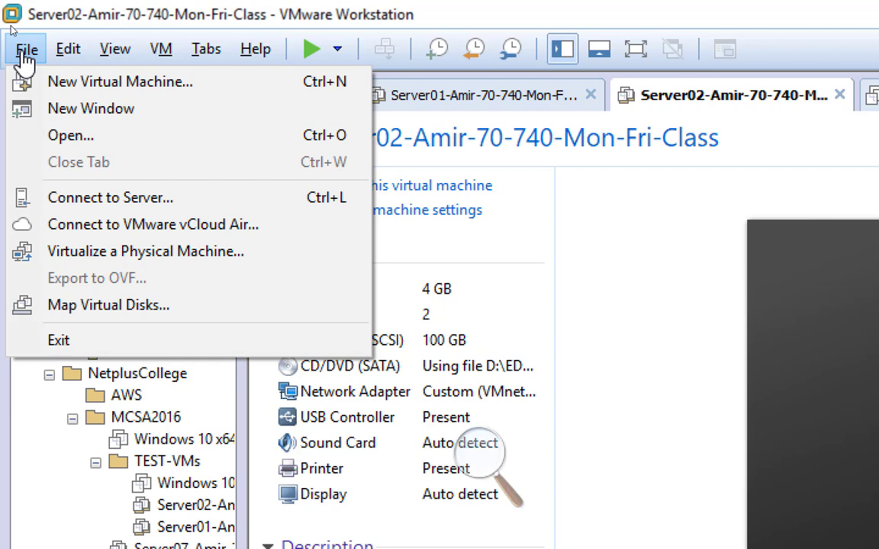
{"action": "left_click", "coordinate": [67, 88]}
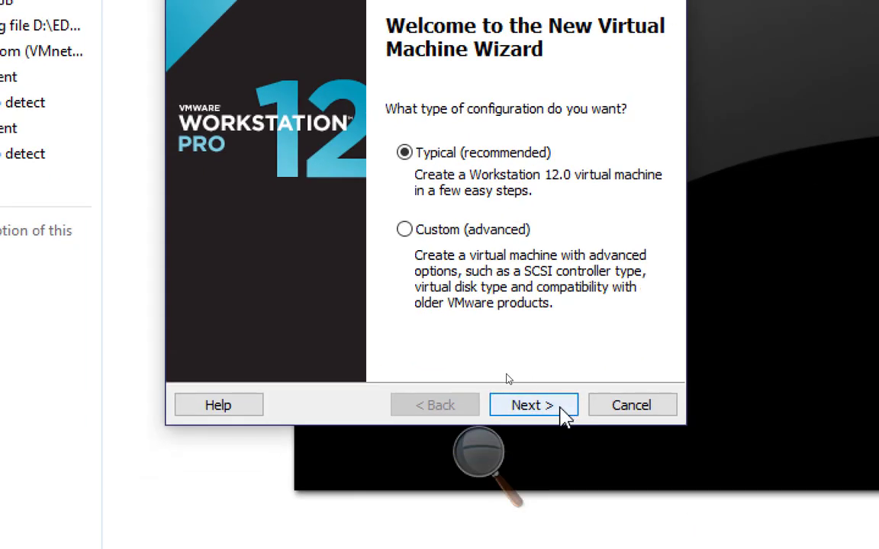
{"action": "left_click", "coordinate": [563, 416]}
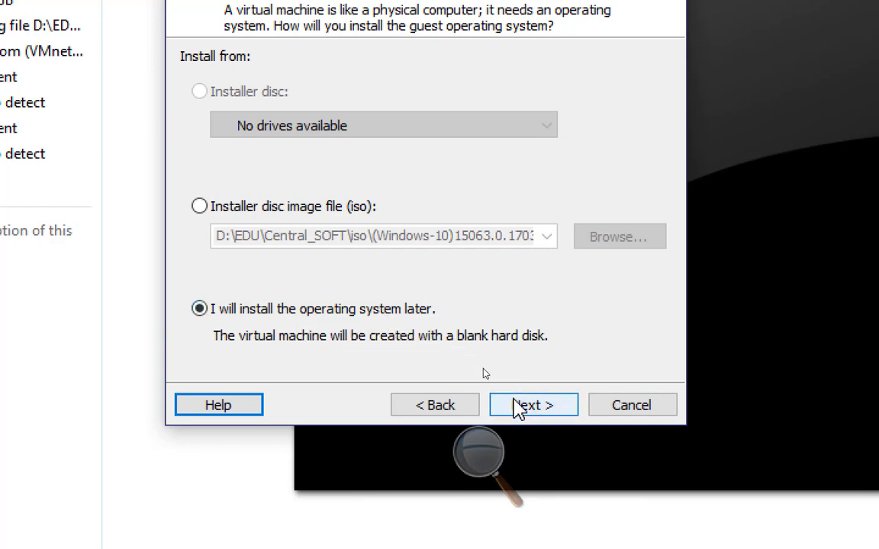
{"action": "left_click", "coordinate": [532, 405]}
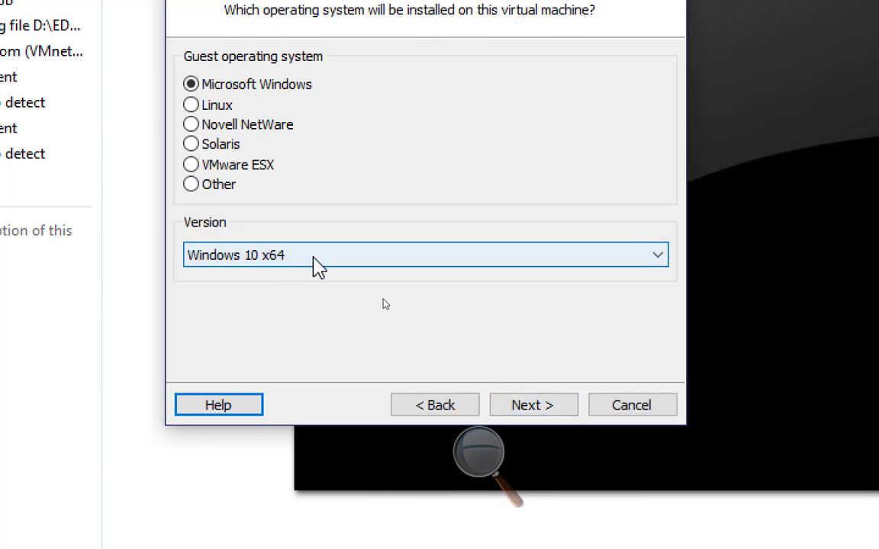
{"action": "left_click", "coordinate": [536, 404]}
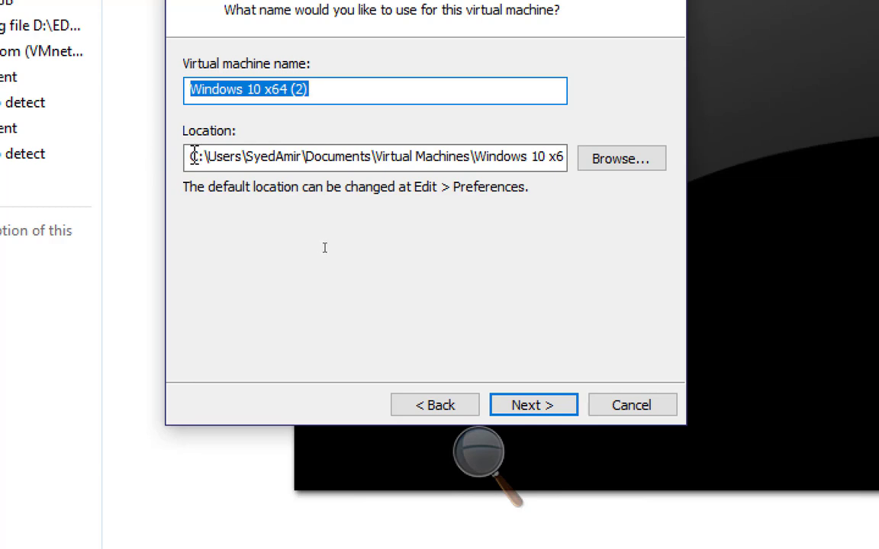
Change the new machine's location to drive D: and create it with a 60 GB disk split into multiple files.
{"action": "left_click_drag", "start_coordinate": [199, 157], "coordinate": [180, 161]}
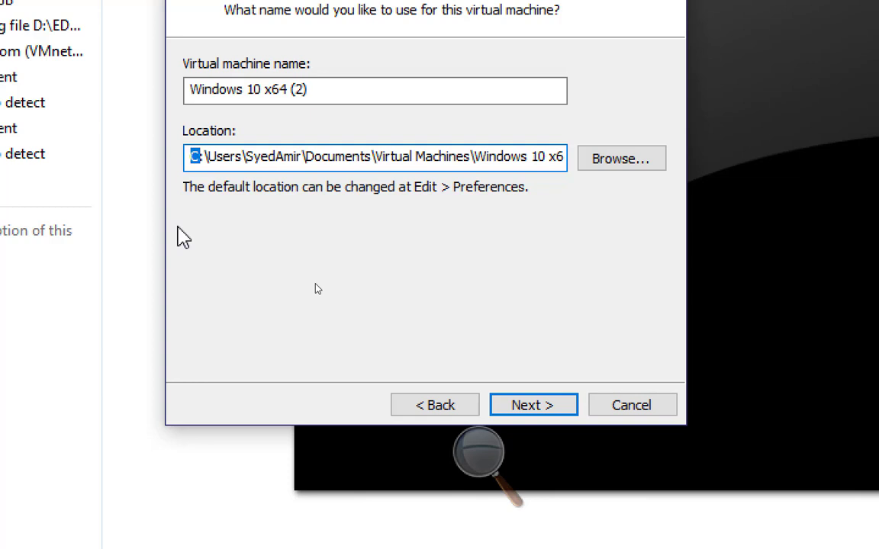
{"action": "type", "text": "d"}
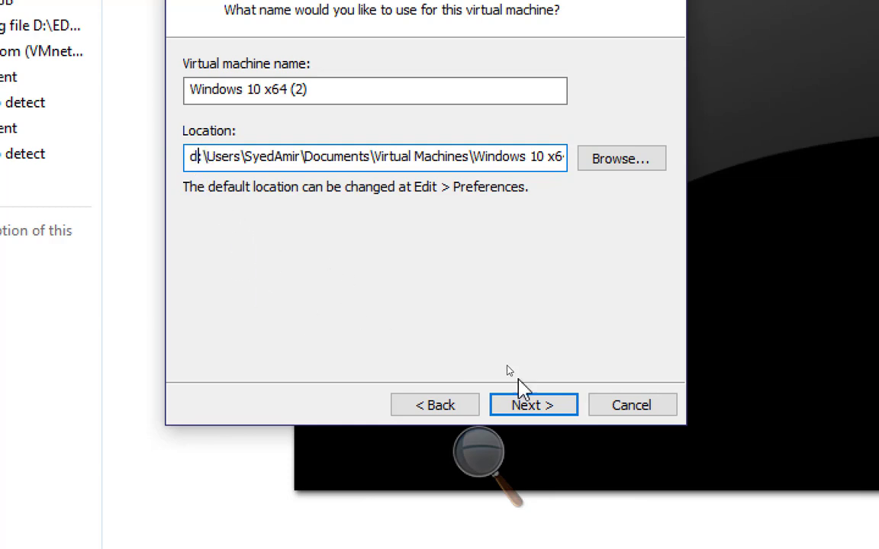
{"action": "left_click", "coordinate": [534, 409]}
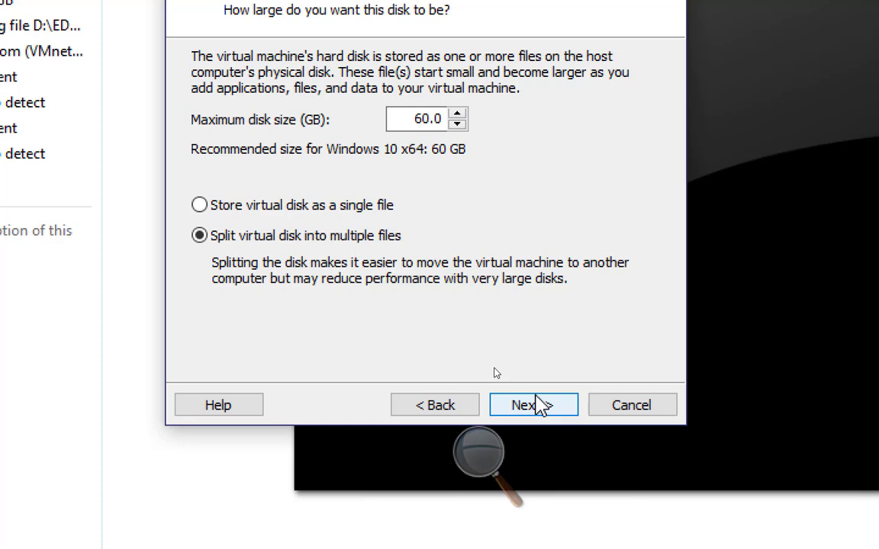
{"action": "left_click", "coordinate": [539, 409]}
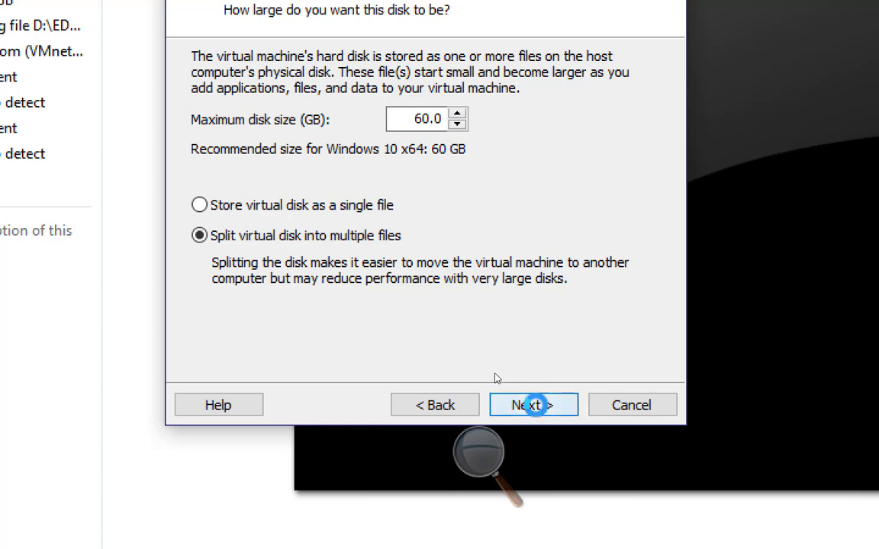
{"action": "left_click", "coordinate": [538, 406]}
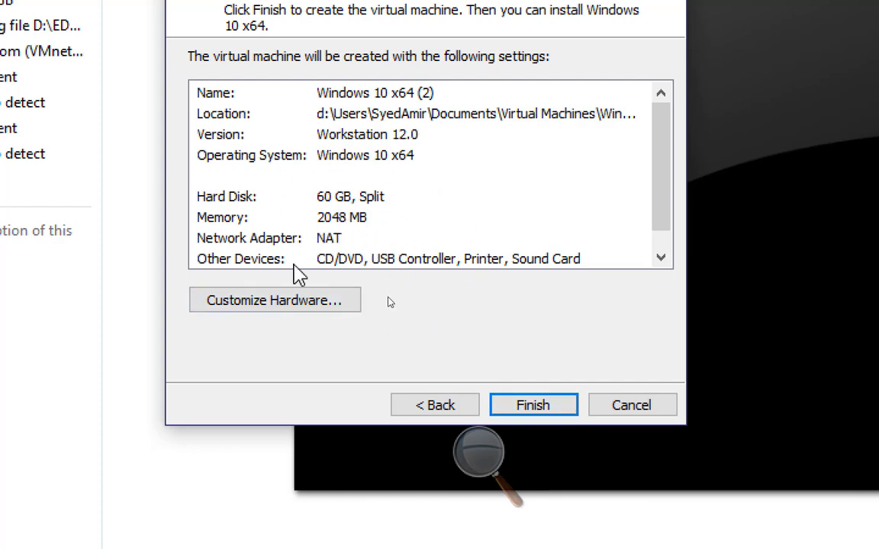
{"action": "left_click", "coordinate": [518, 407]}
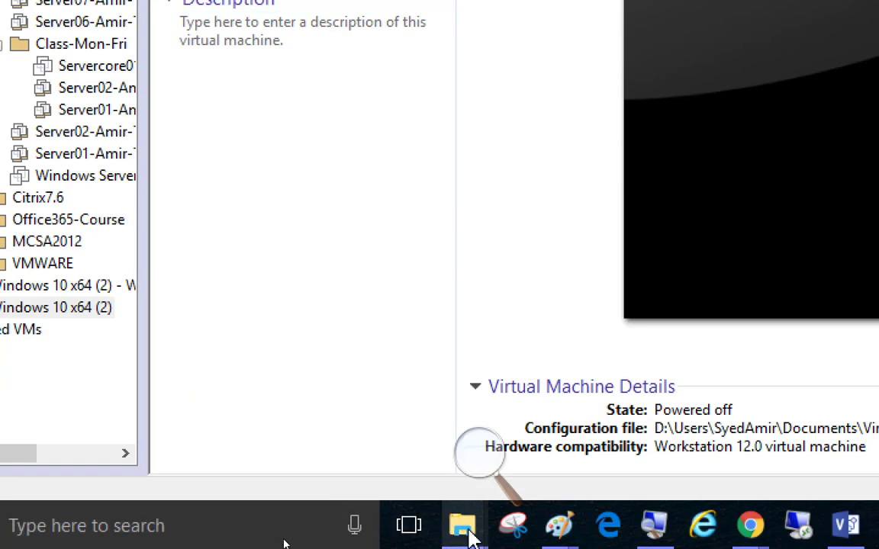
Switch to File Explorer and browse drive D: through Users, the user's folder and Documents to the Virtual Machines folder.
{"action": "mouse_move", "coordinate": [468, 531]}
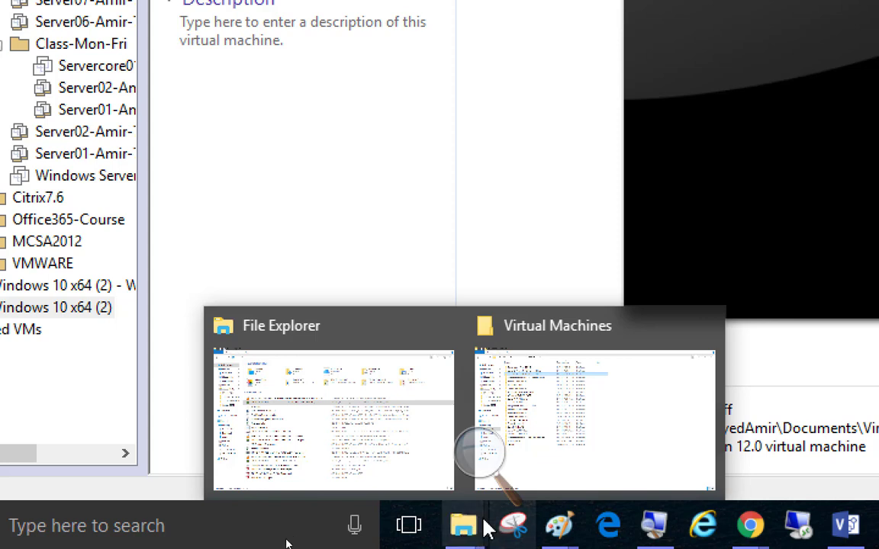
{"action": "left_click", "coordinate": [427, 445]}
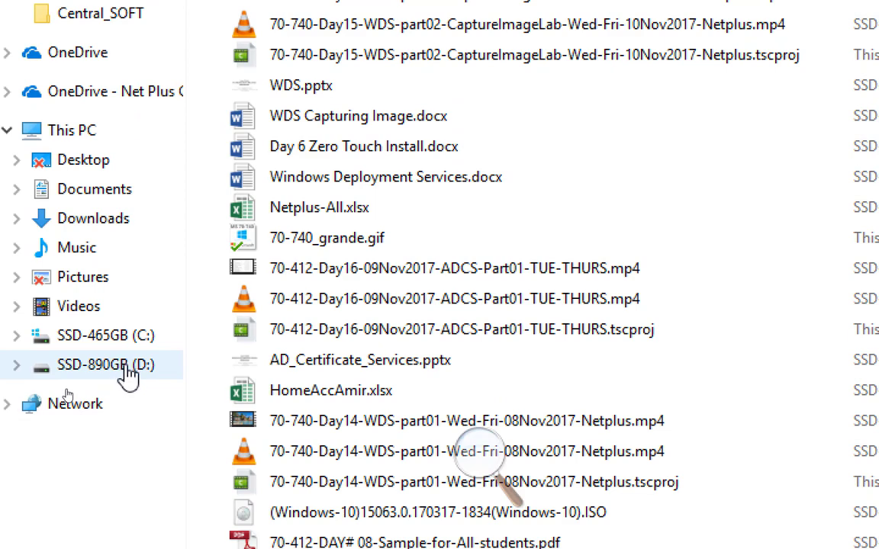
{"action": "left_click", "coordinate": [128, 376]}
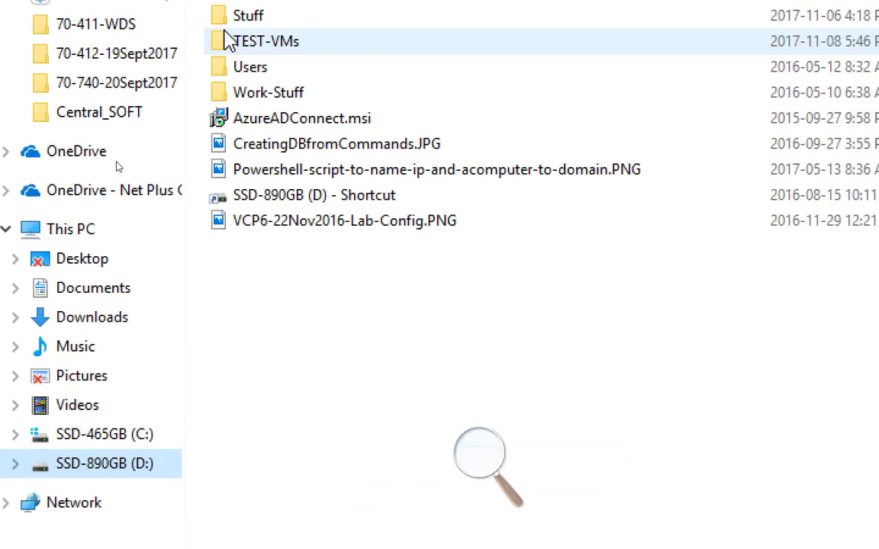
{"action": "left_click", "coordinate": [267, 49]}
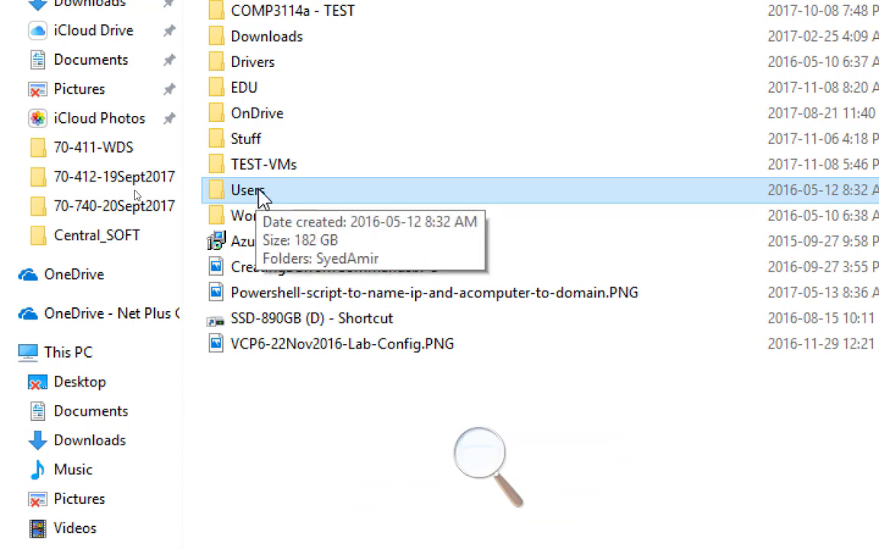
{"action": "double_click", "coordinate": [258, 195]}
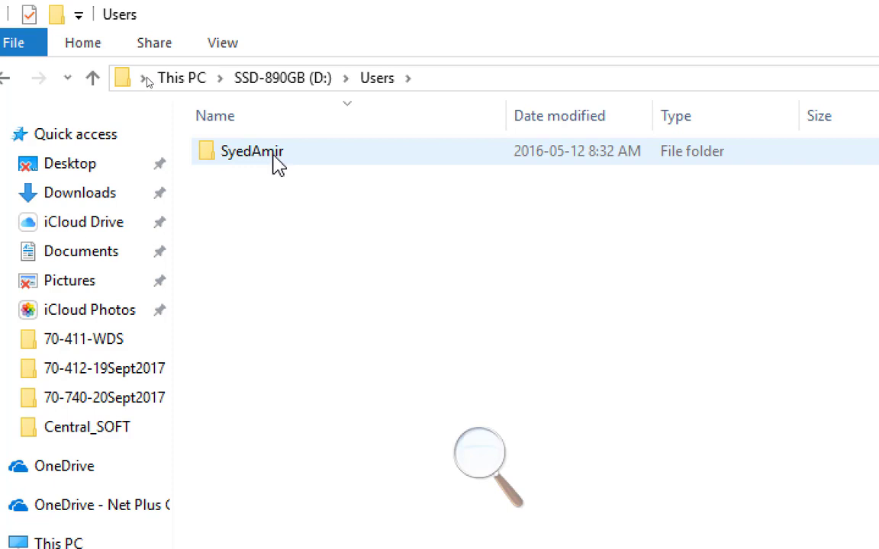
{"action": "double_click", "coordinate": [276, 161]}
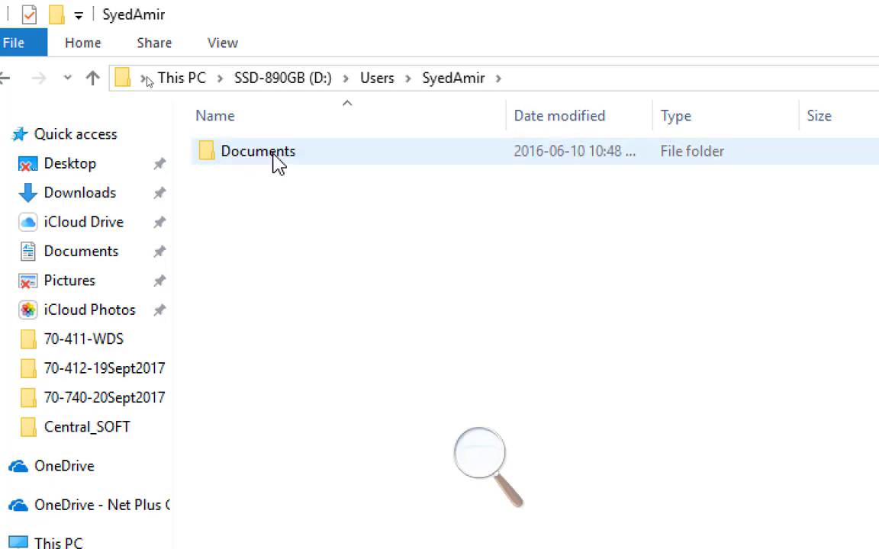
{"action": "double_click", "coordinate": [276, 162]}
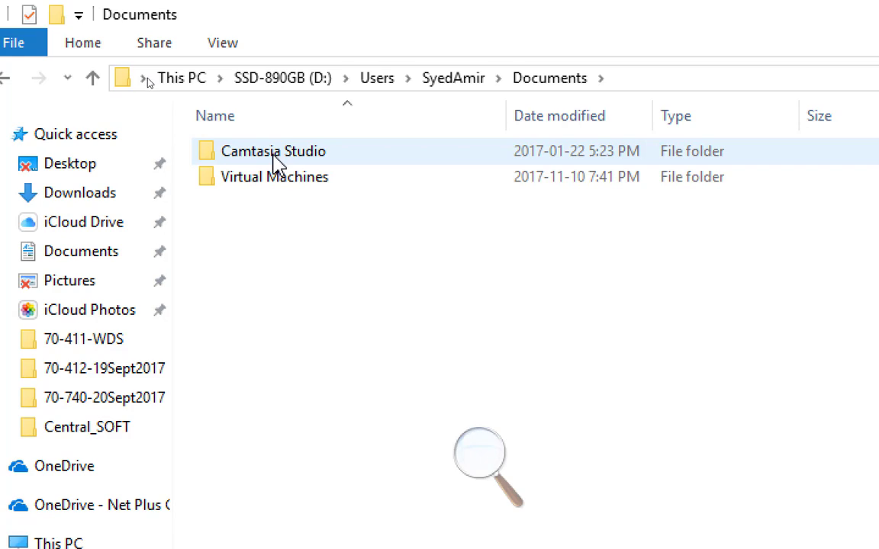
{"action": "double_click", "coordinate": [282, 182]}
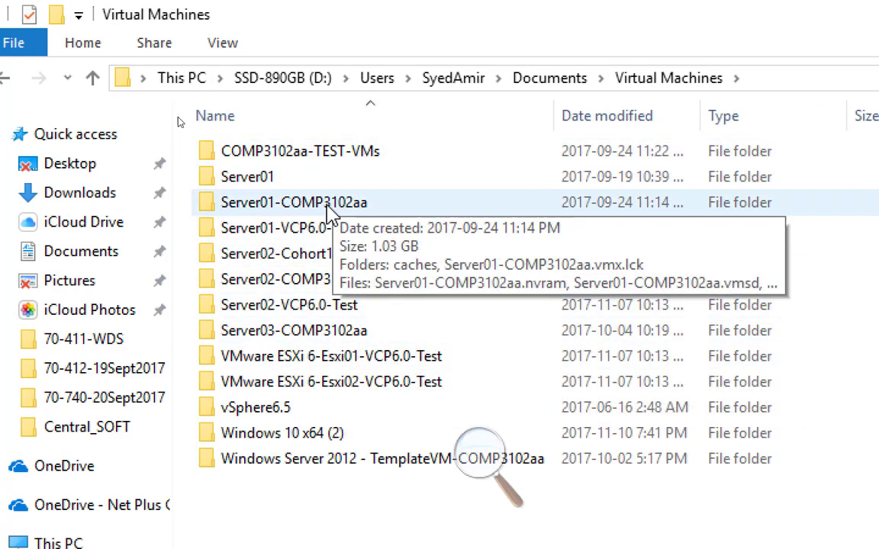
{"action": "mouse_move", "coordinate": [385, 202]}
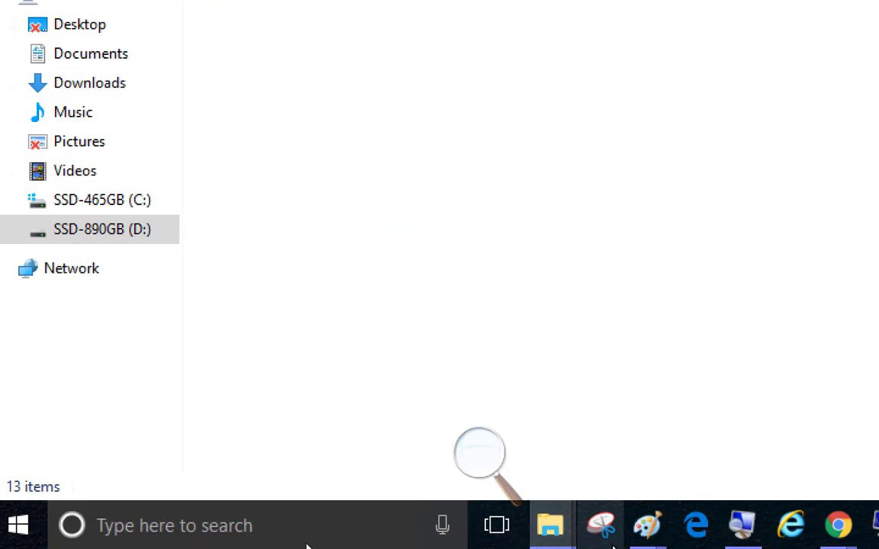
Return to VMware Workstation, open the Server01 class machine's general options and copy its working directory path.
{"action": "mouse_move", "coordinate": [553, 529]}
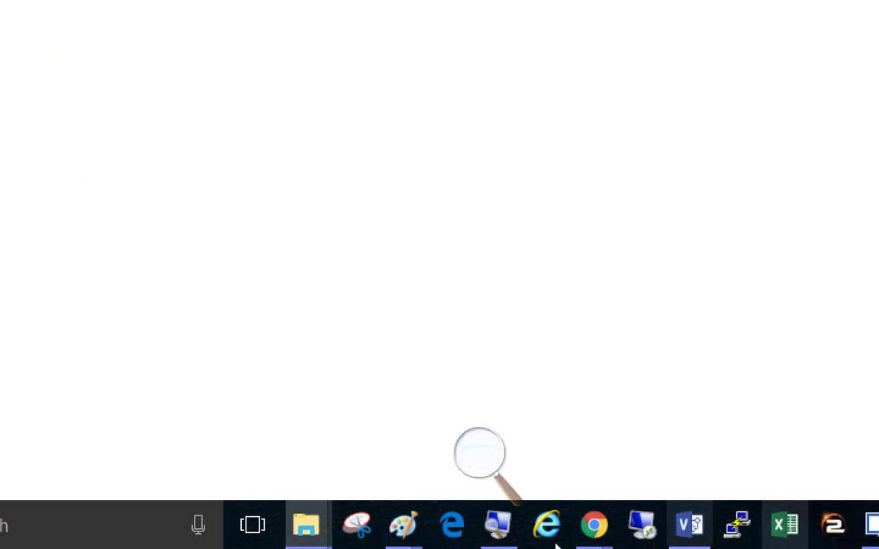
{"action": "mouse_move", "coordinate": [567, 534]}
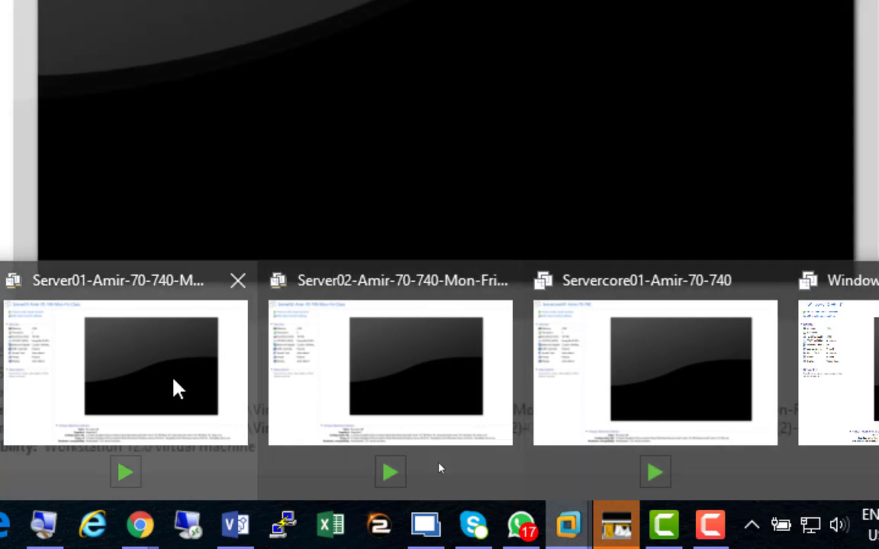
{"action": "left_click", "coordinate": [177, 389]}
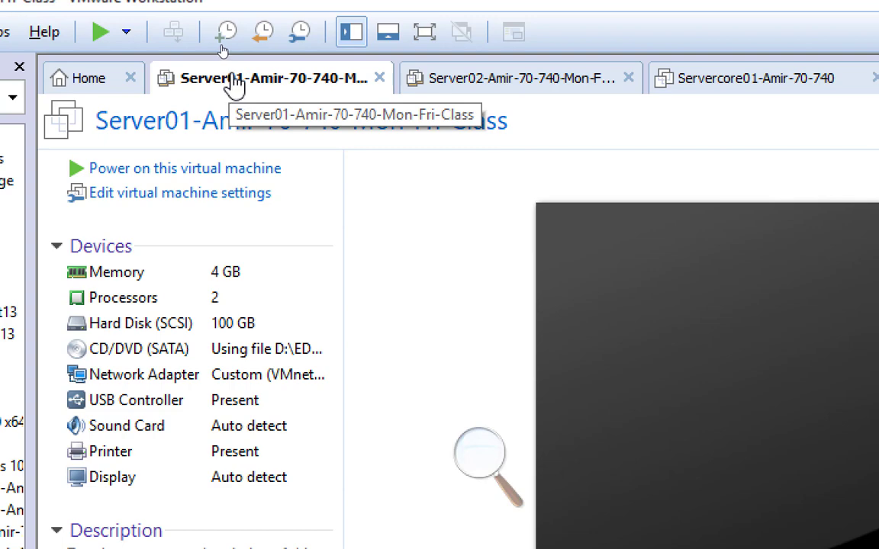
{"action": "right_click", "coordinate": [234, 76]}
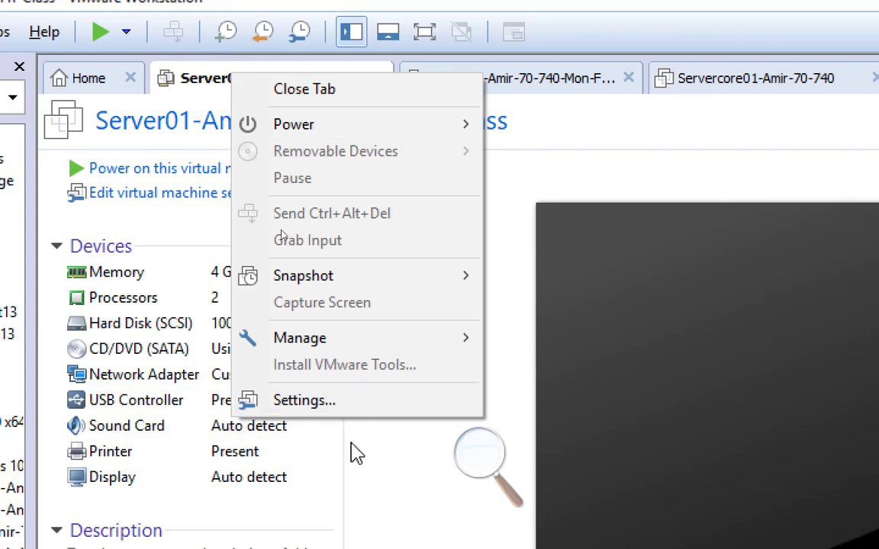
{"action": "left_click", "coordinate": [344, 405]}
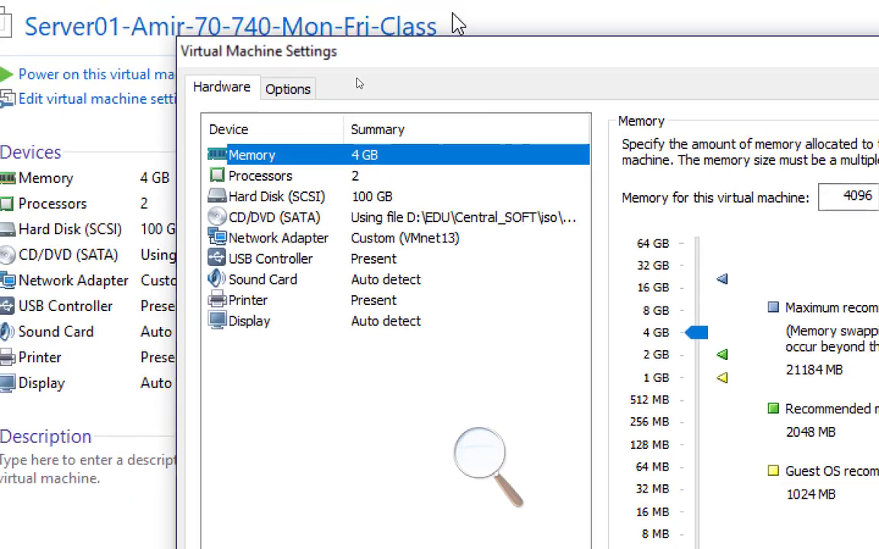
{"action": "left_click", "coordinate": [320, 77]}
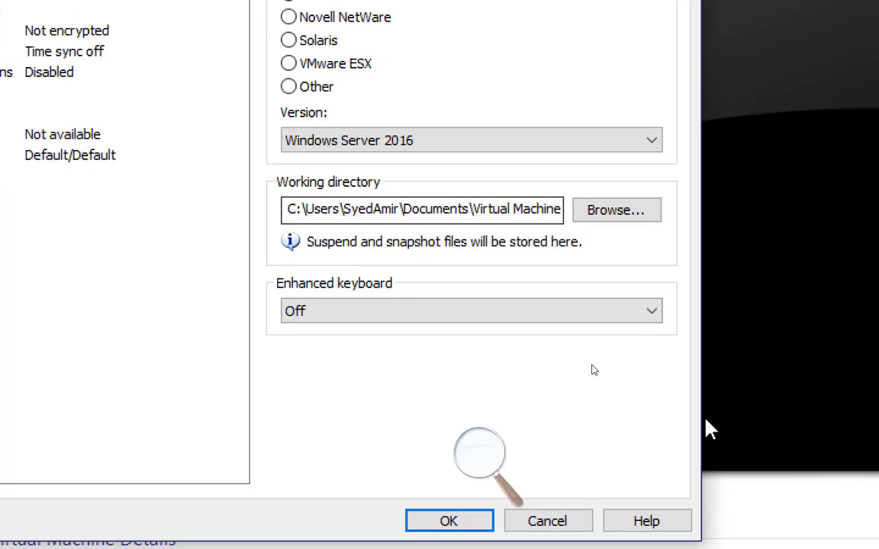
{"action": "left_click_drag", "start_coordinate": [289, 208], "coordinate": [668, 206]}
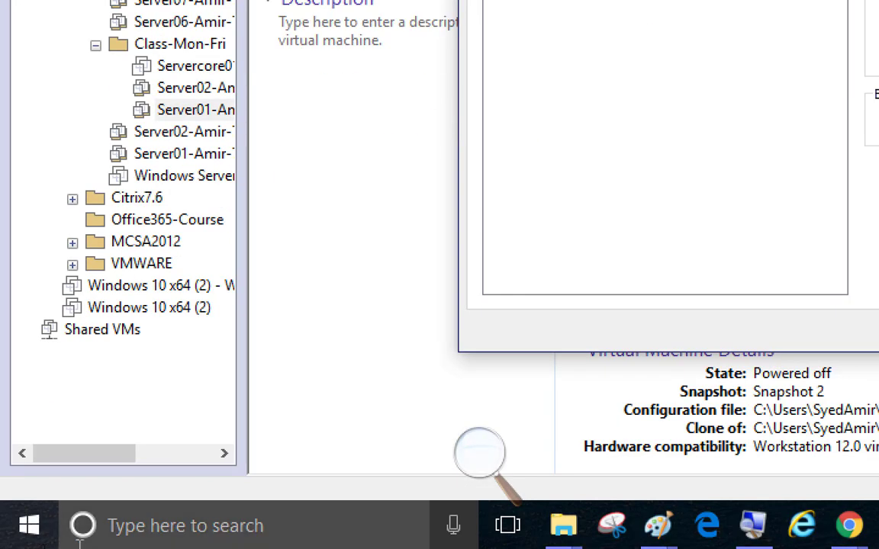
Open the Server01 working directory through Run, then view its folder within the parent Virtual Machines folder.
{"action": "right_click", "coordinate": [47, 534]}
{"action": "left_click", "coordinate": [167, 412]}
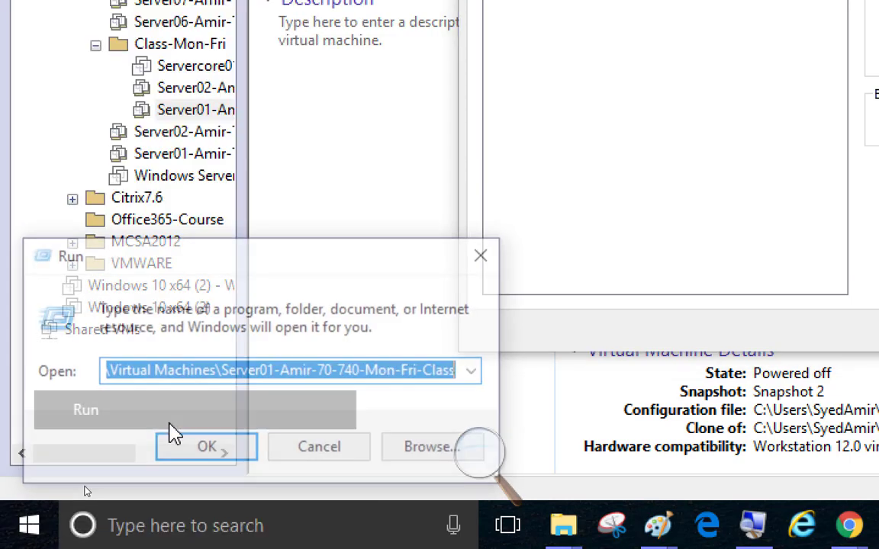
{"action": "key", "text": "End"}
{"action": "left_click", "coordinate": [203, 459]}
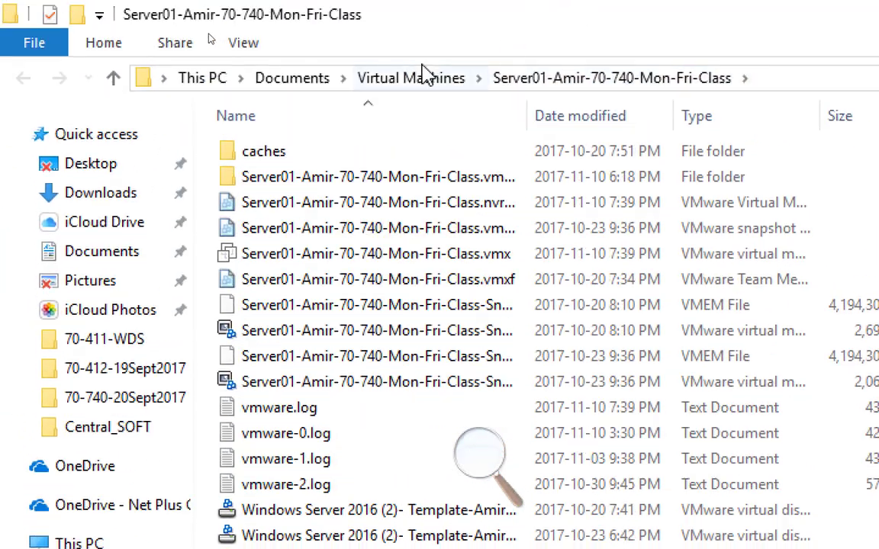
{"action": "left_click", "coordinate": [412, 77]}
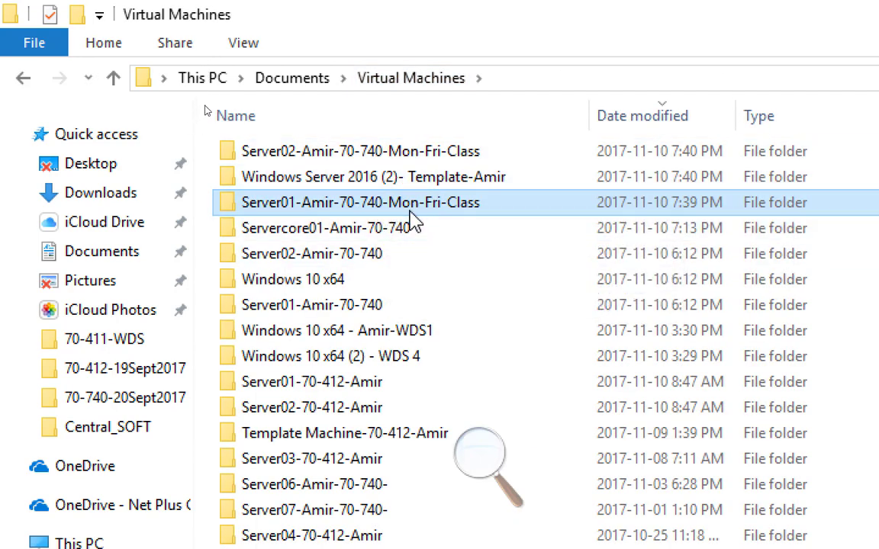
{"action": "mouse_move", "coordinate": [410, 216]}
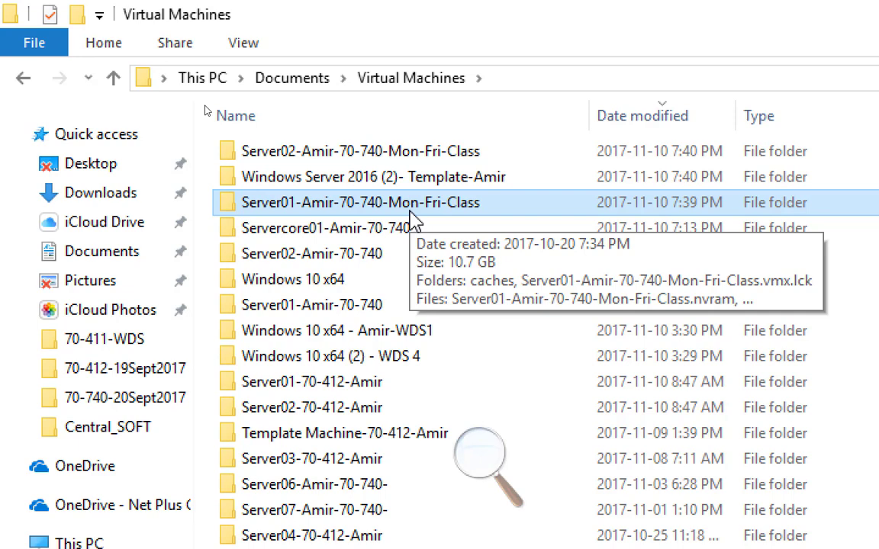
Leave the Virtual Machines folder, close the Server01 settings and view the file paths in the machine's details.
{"action": "left_click", "coordinate": [746, 17]}
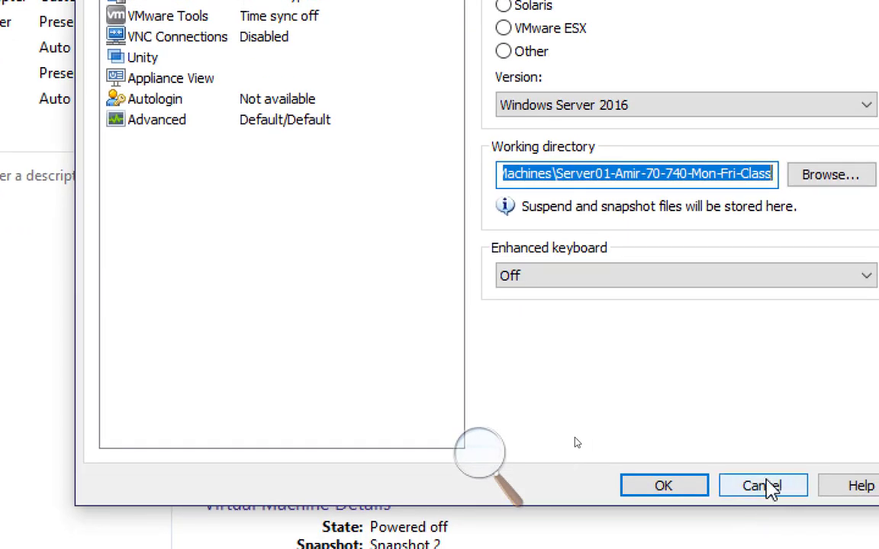
{"action": "left_click", "coordinate": [765, 487]}
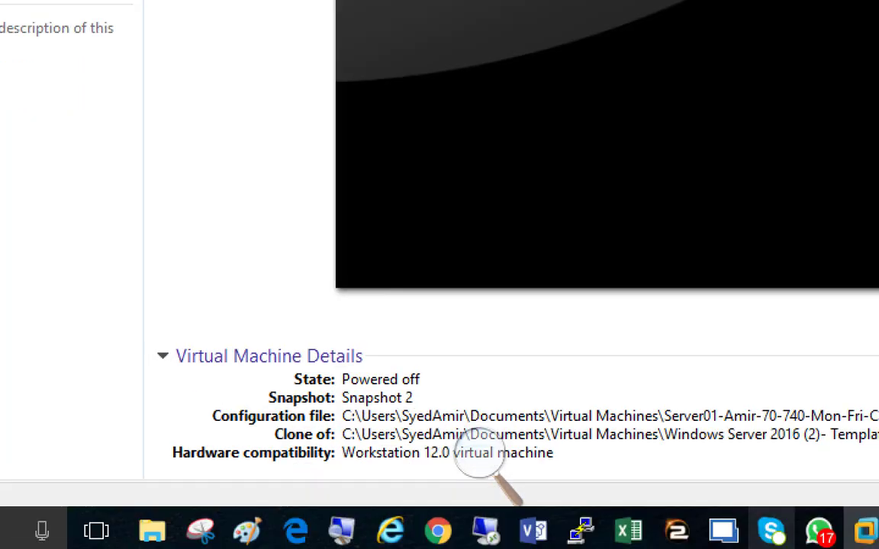
{"action": "left_click", "coordinate": [471, 455]}
{"action": "left_click", "coordinate": [466, 473]}
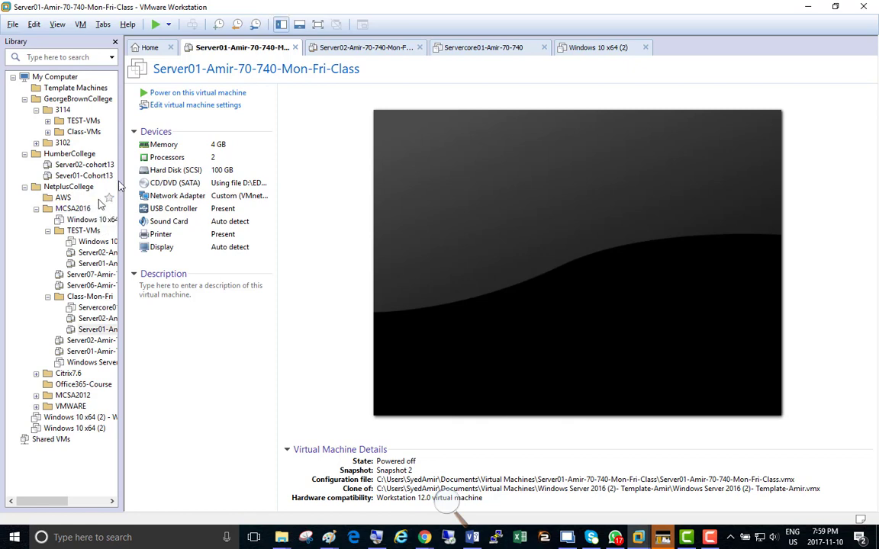
Widen the library pane until the full machine names fit, and enlarge the screen with Magnifier.
{"action": "left_click_drag", "start_coordinate": [122, 164], "coordinate": [217, 164]}
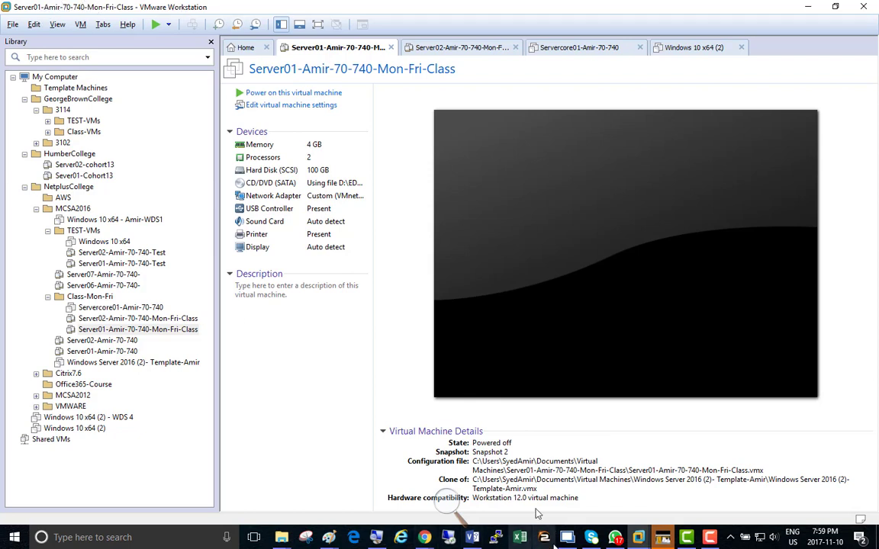
{"action": "left_click", "coordinate": [442, 504]}
{"action": "left_click", "coordinate": [457, 506]}
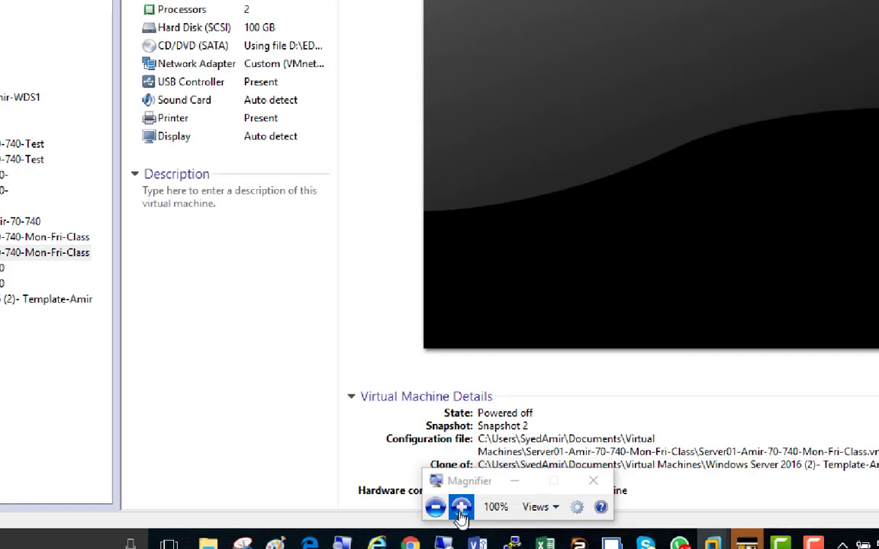
{"action": "key", "text": "super+plus"}
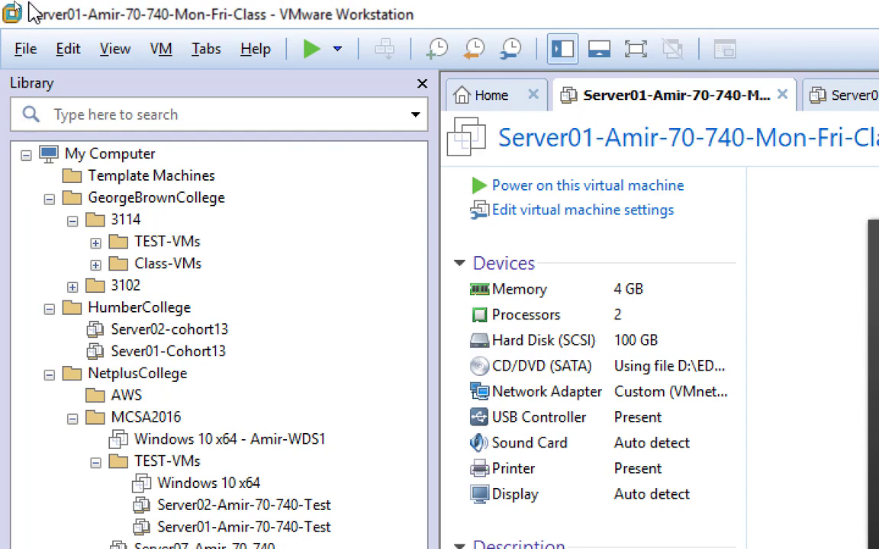
Start opening an existing virtual machine and browse drive D: through Users, the user's folder and Documents to Virtual Machines.
{"action": "left_click", "coordinate": [26, 50]}
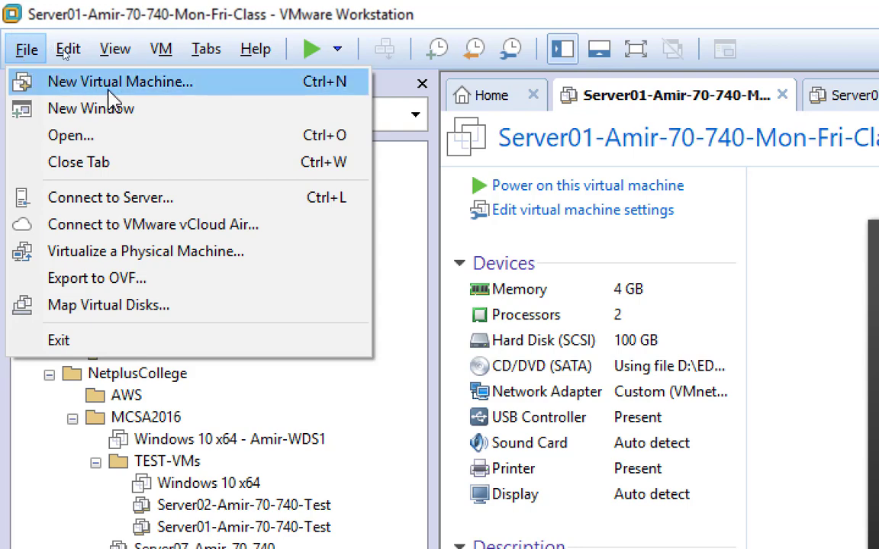
{"action": "left_click", "coordinate": [165, 138]}
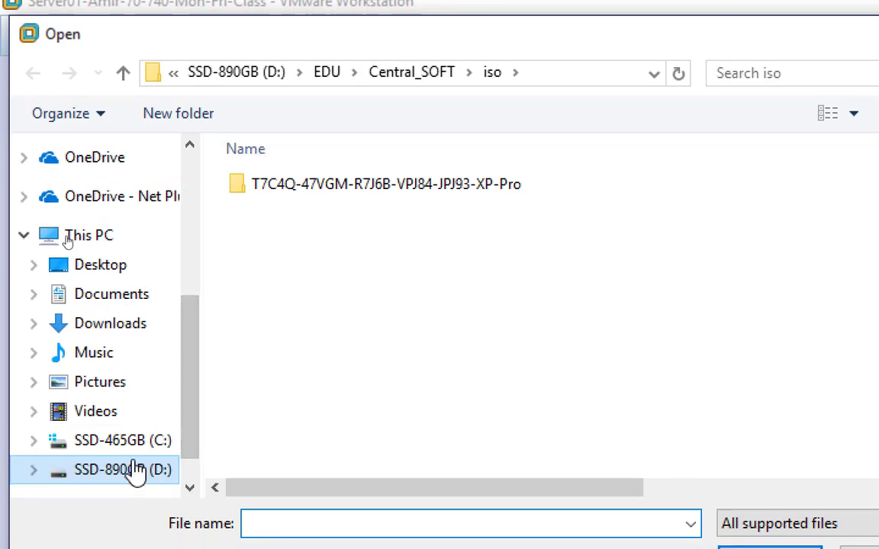
{"action": "left_click", "coordinate": [188, 467]}
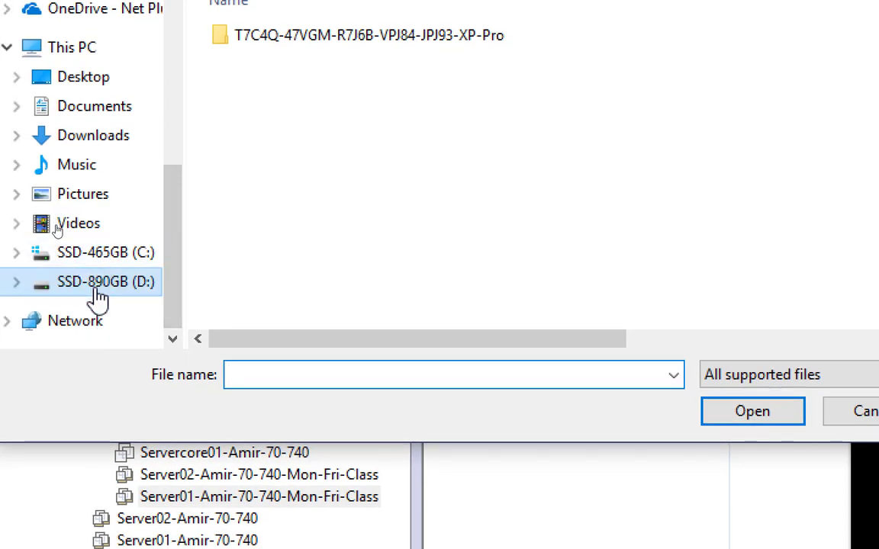
{"action": "left_click", "coordinate": [102, 321]}
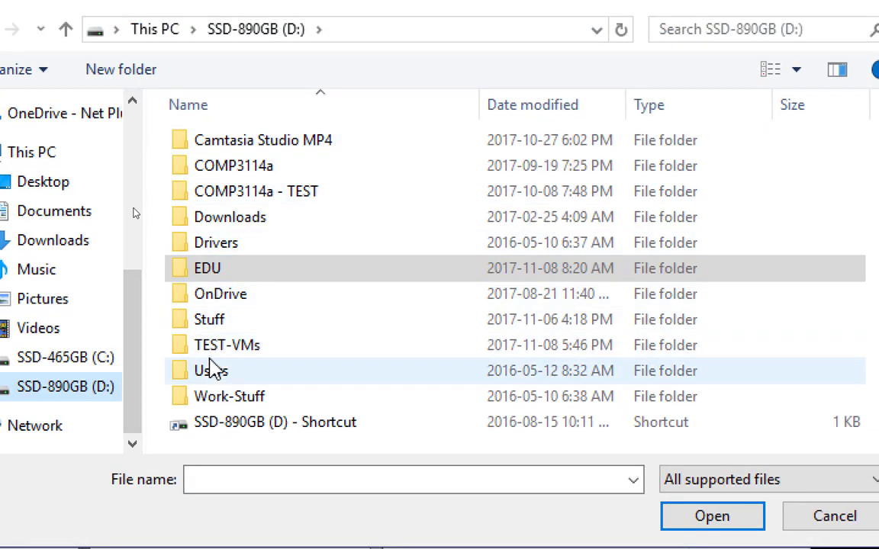
{"action": "left_click", "coordinate": [253, 272]}
{"action": "double_click", "coordinate": [214, 374]}
{"action": "double_click", "coordinate": [227, 145]}
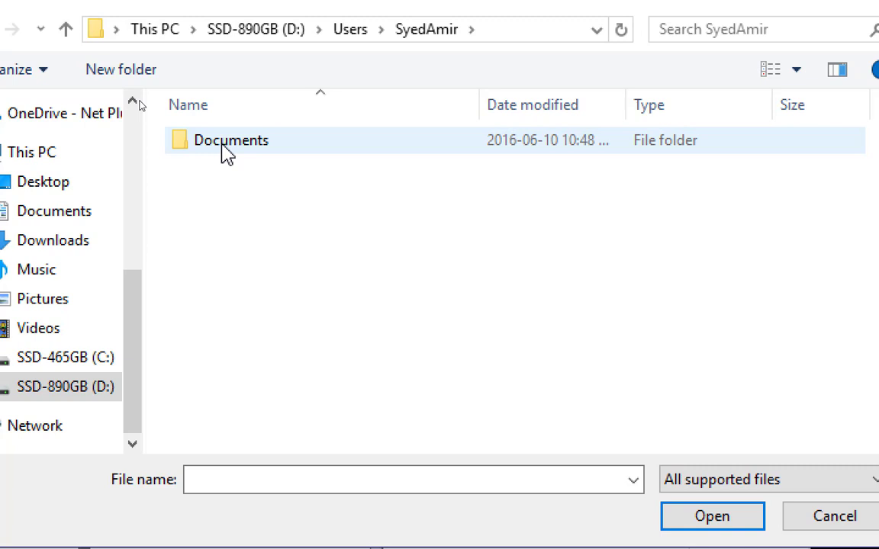
{"action": "double_click", "coordinate": [228, 145]}
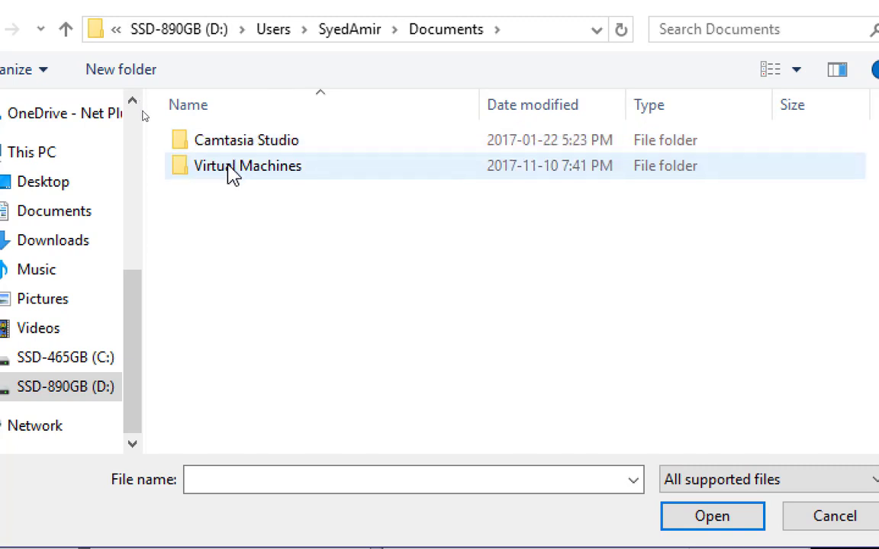
{"action": "double_click", "coordinate": [232, 172]}
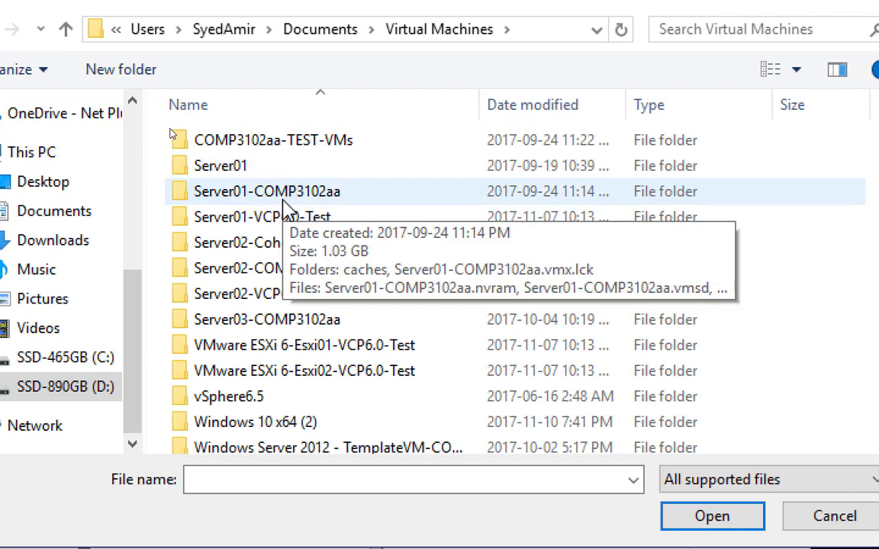
Look through the COMP3102aa-TEST-VMs, Server01-COMP3102aa and Server01 folders, and go back up to the user's folder.
{"action": "double_click", "coordinate": [280, 145]}
{"action": "double_click", "coordinate": [275, 145]}
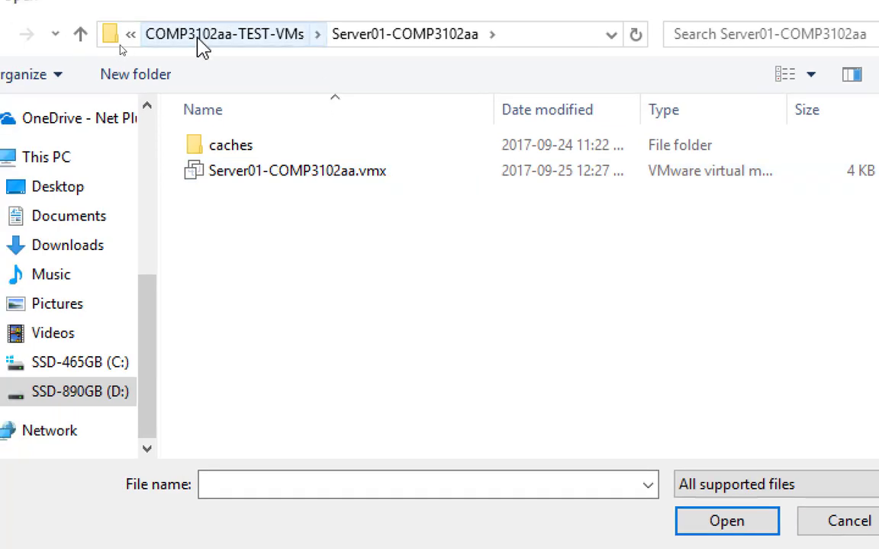
{"action": "left_click", "coordinate": [198, 38]}
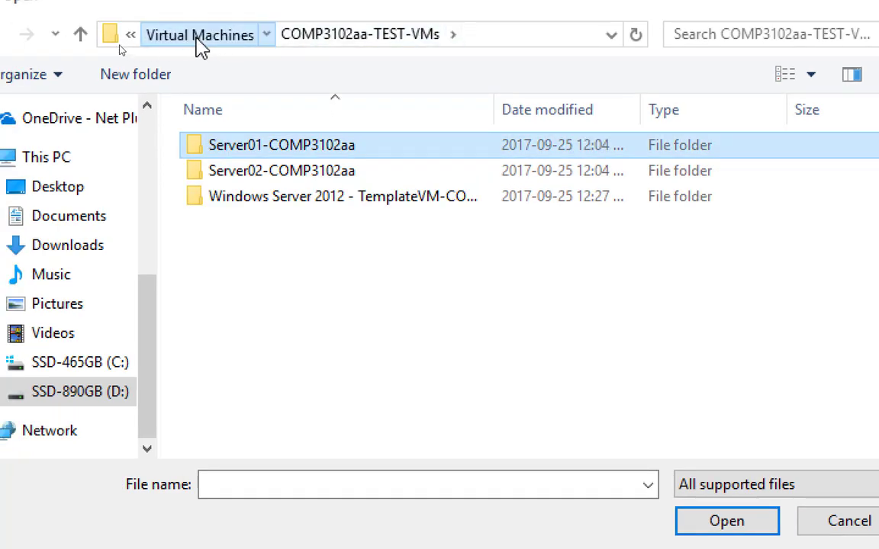
{"action": "left_click", "coordinate": [197, 38]}
{"action": "double_click", "coordinate": [249, 174]}
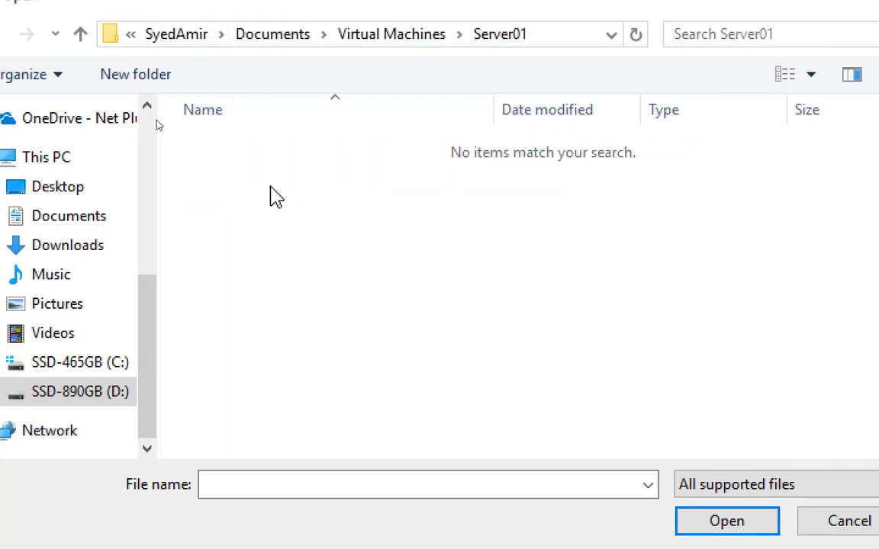
{"action": "left_click", "coordinate": [284, 38]}
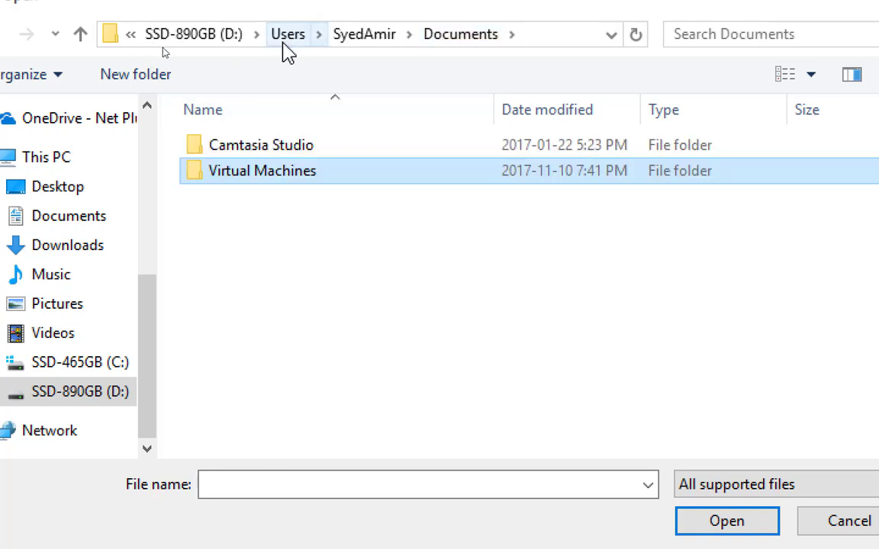
{"action": "left_click", "coordinate": [366, 40]}
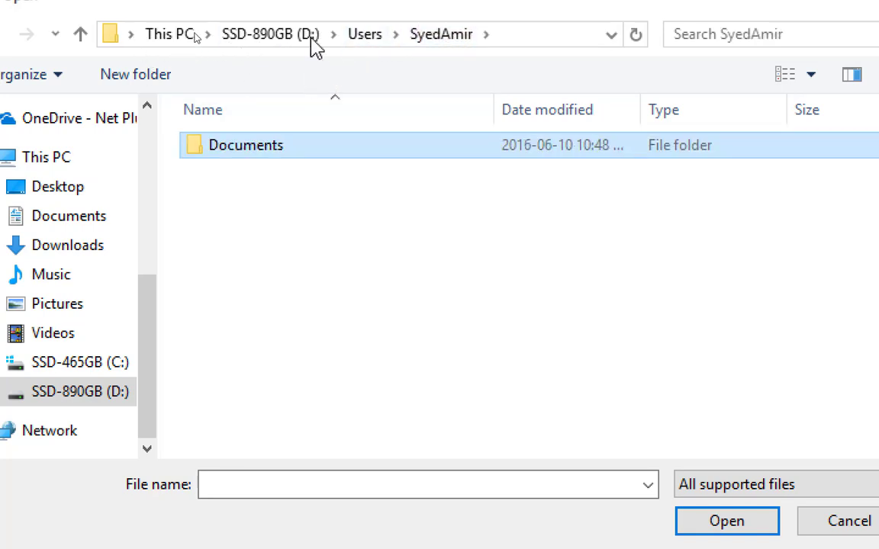
Open Server01-VCP6.0-Test.vmx from its folder under Documents and Virtual Machines, and select the machine in the library.
{"action": "double_click", "coordinate": [238, 155]}
{"action": "double_click", "coordinate": [245, 172]}
{"action": "left_click", "coordinate": [250, 228]}
{"action": "double_click", "coordinate": [250, 229]}
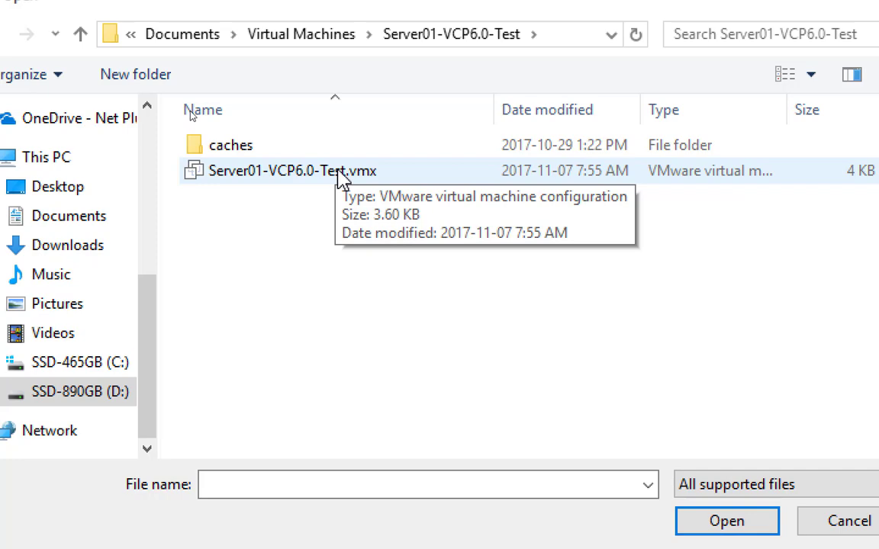
{"action": "double_click", "coordinate": [338, 177]}
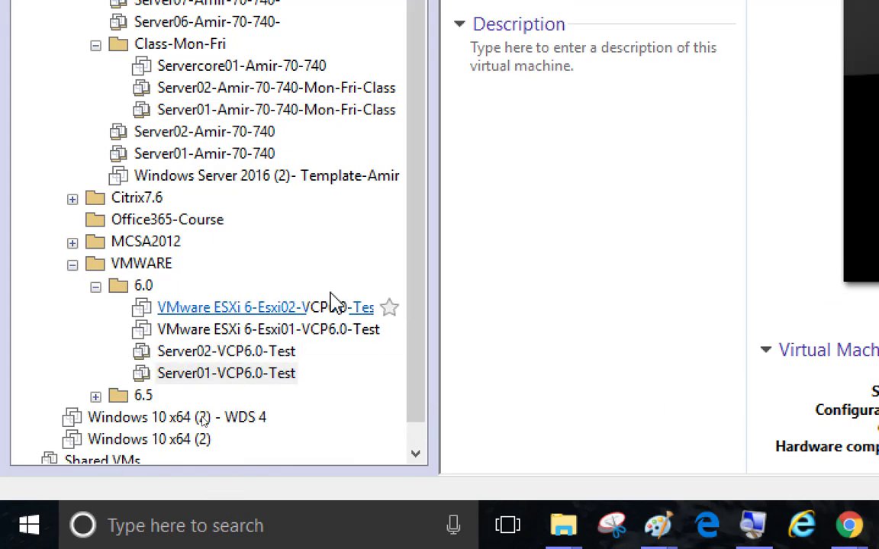
{"action": "left_click_drag", "start_coordinate": [416, 305], "coordinate": [434, 338]}
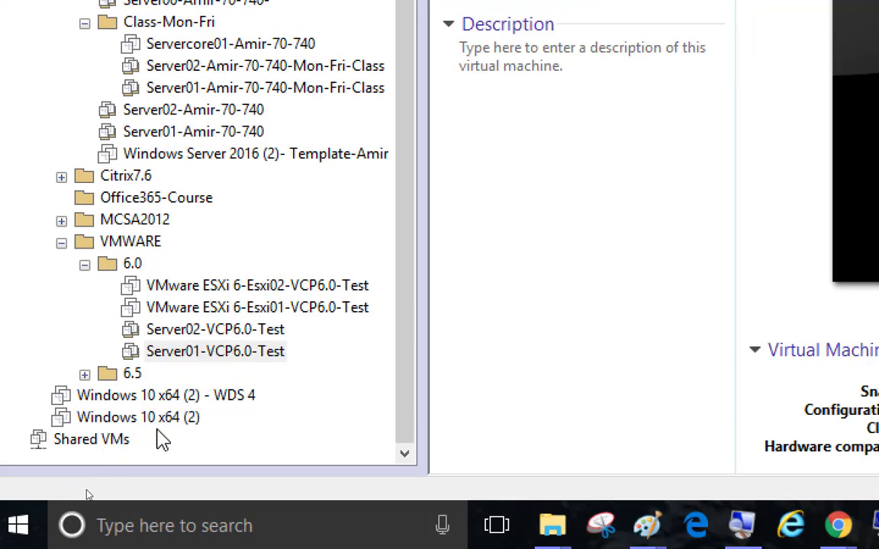
{"action": "left_click", "coordinate": [239, 357]}
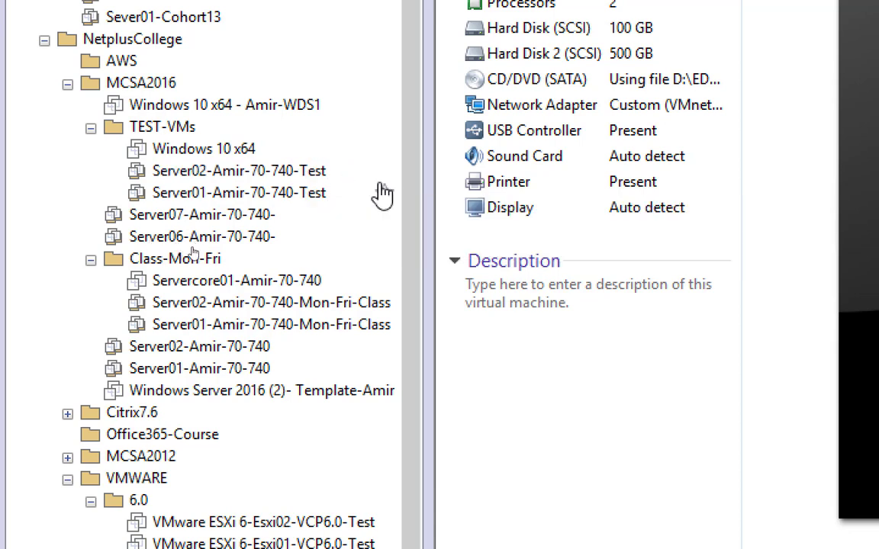
Mark the Server02 and Server01 machines in the TEST-VMs folder as favorites.
{"action": "left_click", "coordinate": [384, 174]}
{"action": "left_click", "coordinate": [382, 193]}
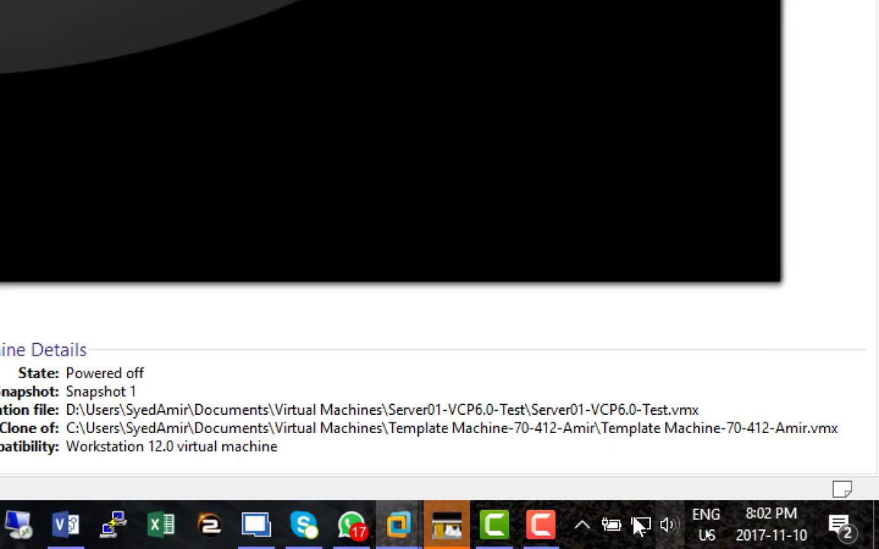
{"action": "left_click", "coordinate": [540, 521]}
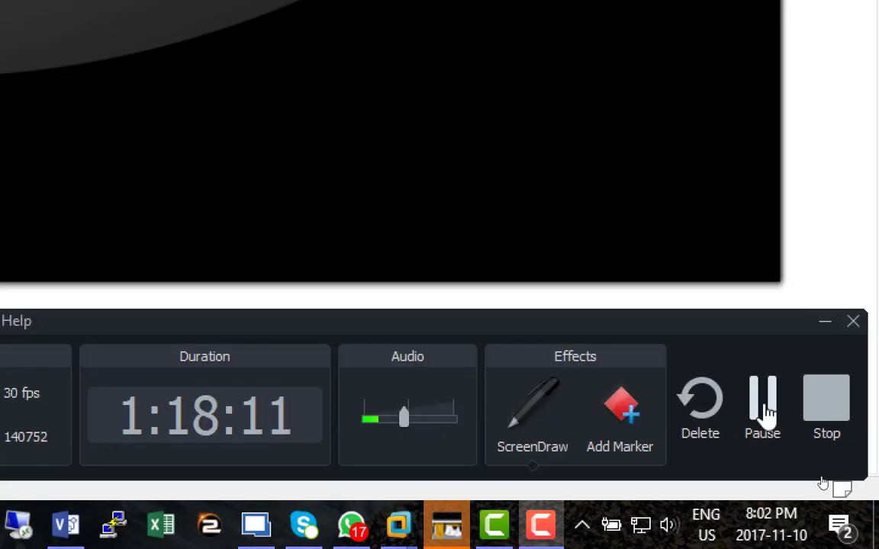
{"action": "left_click", "coordinate": [762, 412]}
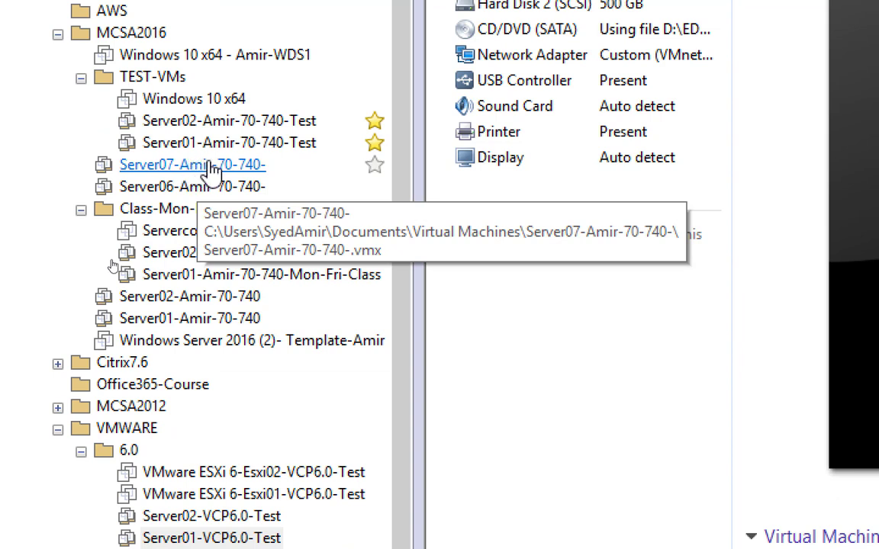
Open the Server07 machine under MCSA2016 and examine its available commands, including the Manage options.
{"action": "left_click", "coordinate": [210, 173]}
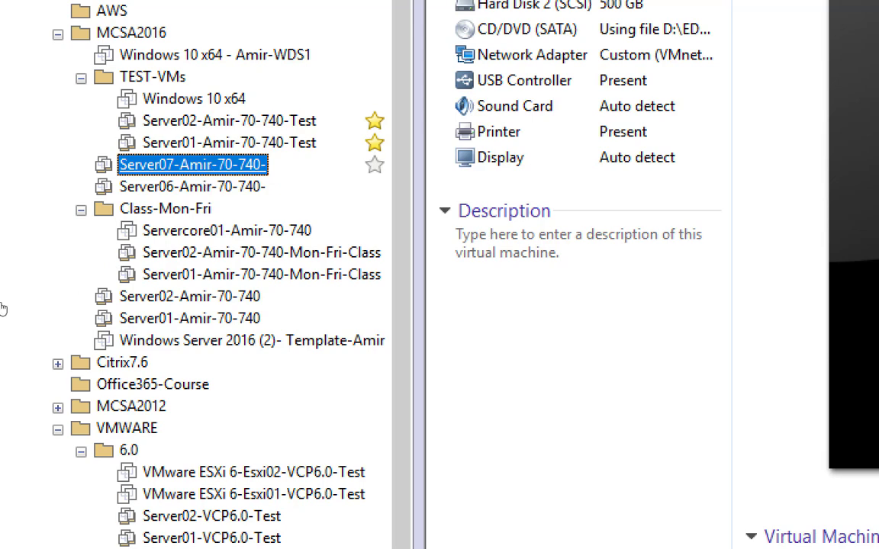
{"action": "right_click", "coordinate": [209, 168]}
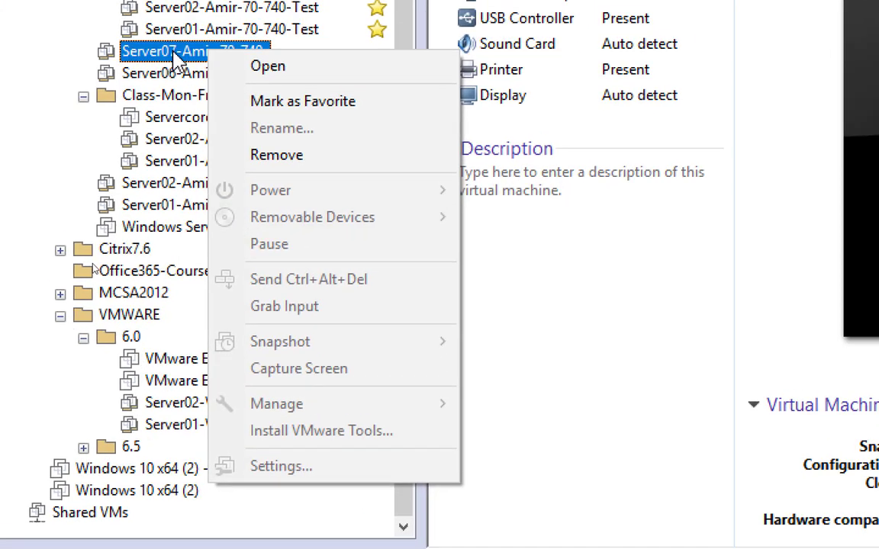
{"action": "right_click", "coordinate": [176, 57]}
{"action": "mouse_move", "coordinate": [360, 408]}
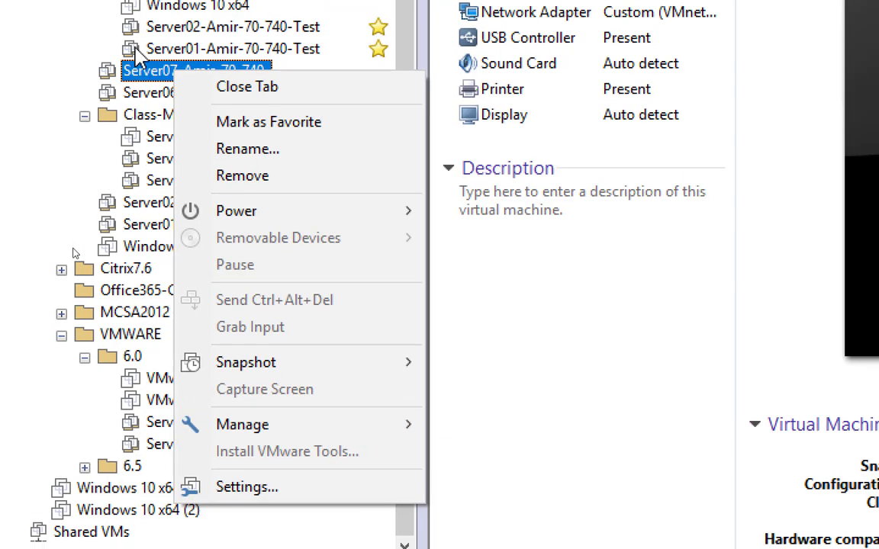
{"action": "left_click", "coordinate": [43, 73]}
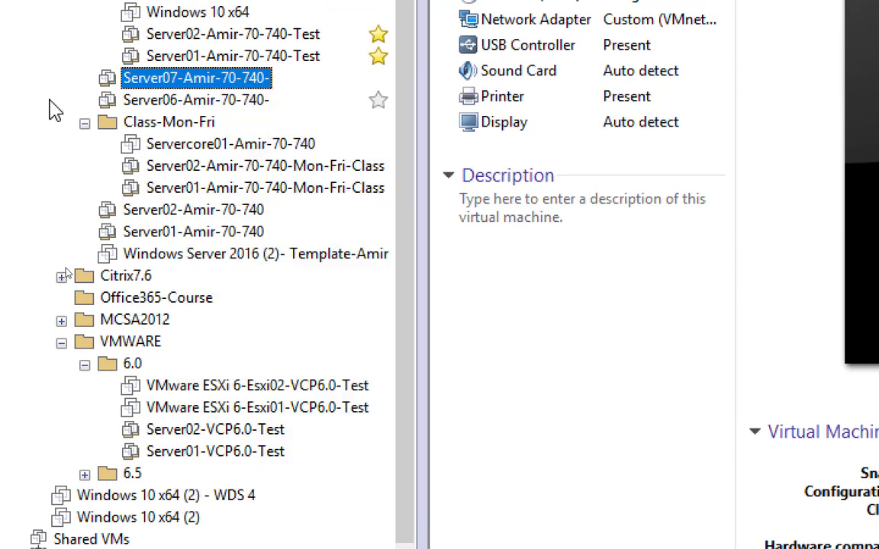
{"action": "right_click", "coordinate": [187, 79]}
{"action": "mouse_move", "coordinate": [418, 431]}
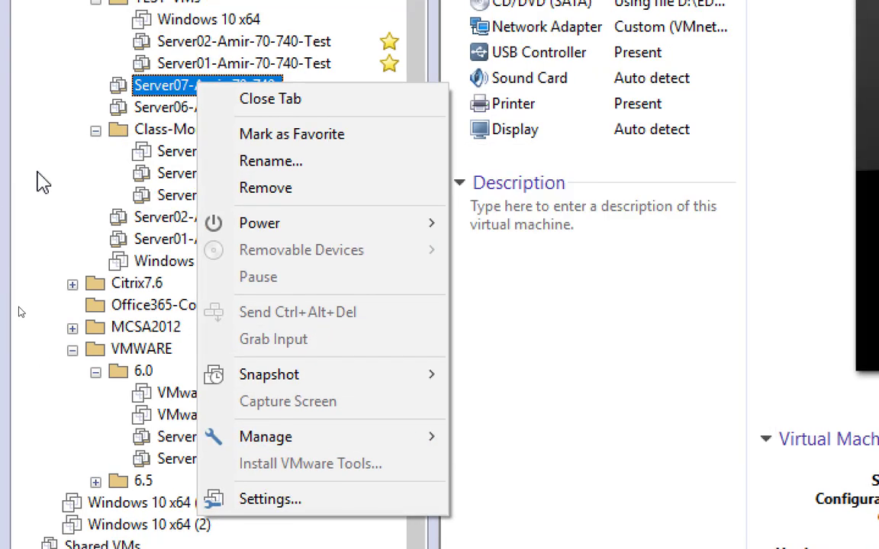
{"action": "left_click", "coordinate": [37, 173]}
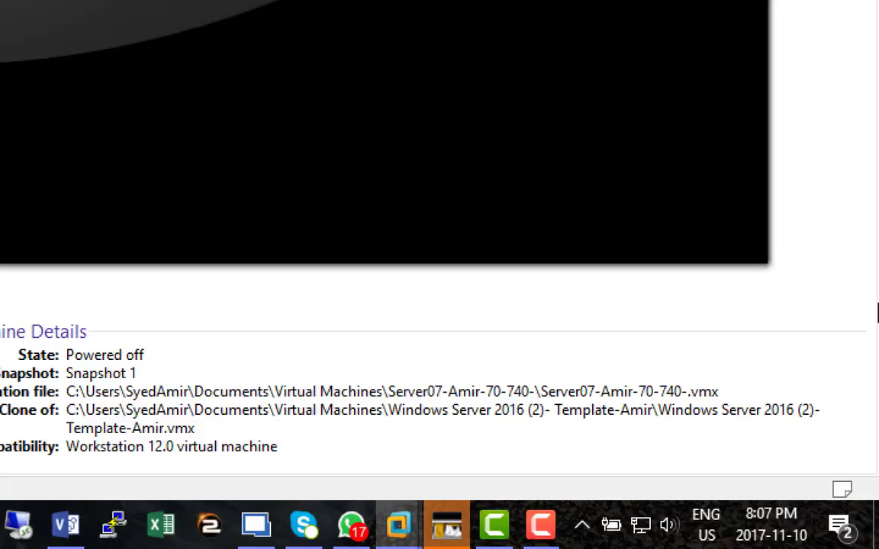
{"action": "left_click", "coordinate": [551, 530]}
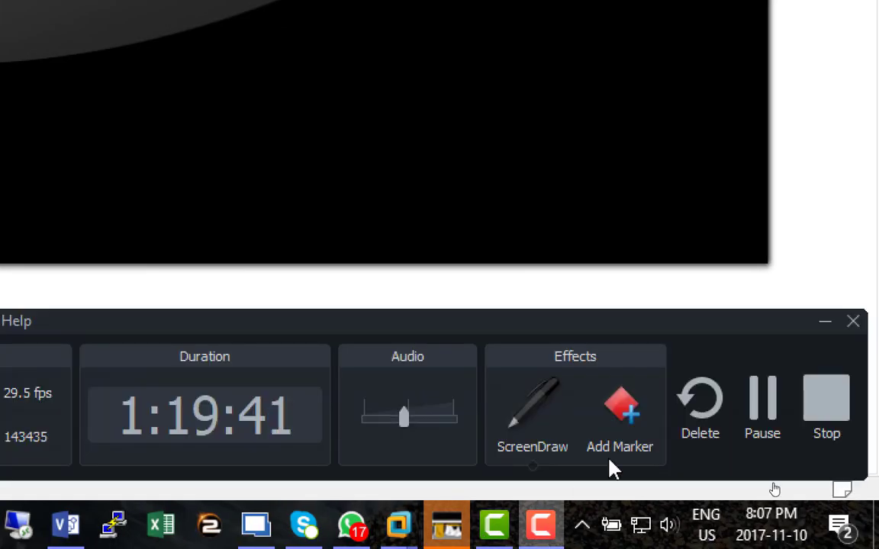
{"action": "left_click", "coordinate": [756, 420]}
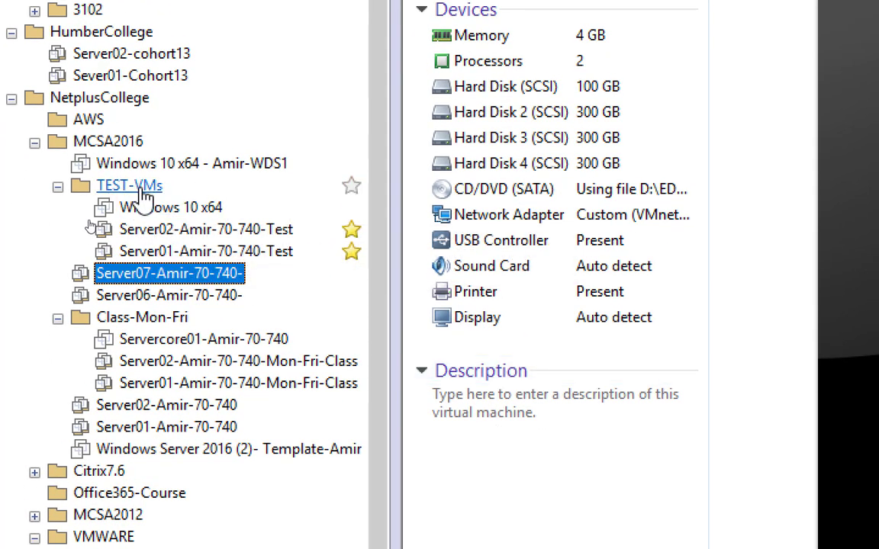
Collapse TEST-VMs, open the Class-Mon-Fri folder and power on its Server01 and Server02 machines together.
{"action": "left_click", "coordinate": [58, 186]}
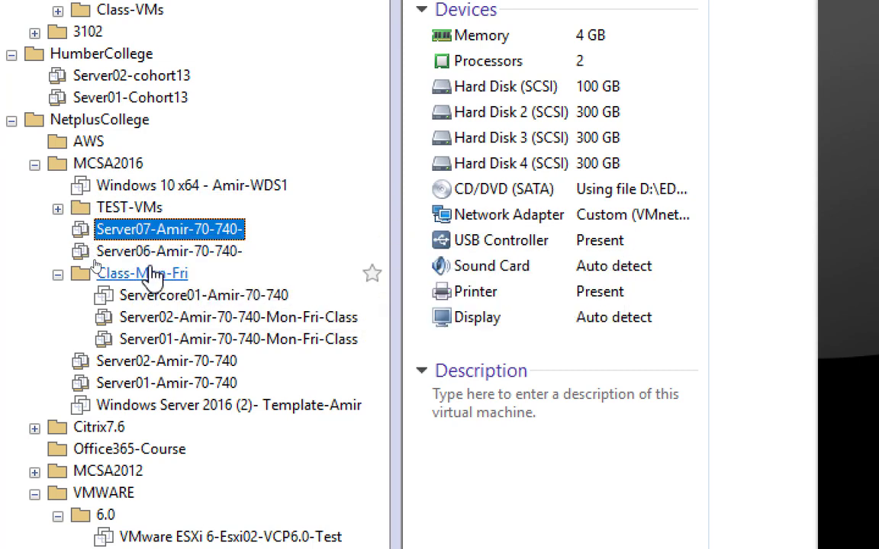
{"action": "left_click", "coordinate": [139, 274]}
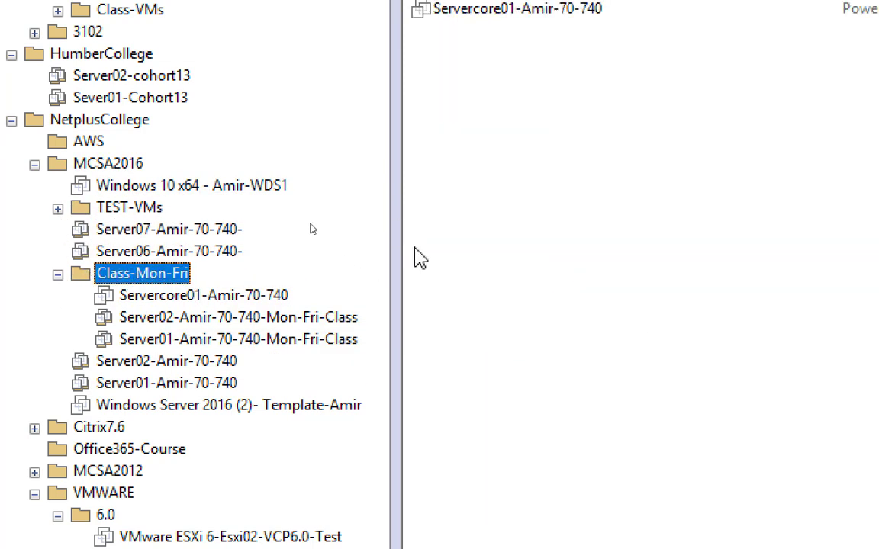
{"action": "left_click_drag", "start_coordinate": [429, 230], "coordinate": [401, 158]}
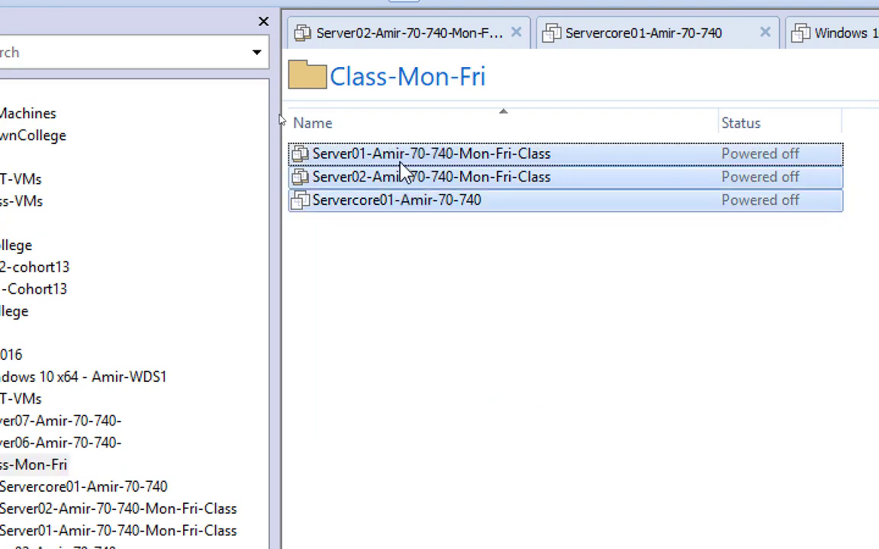
{"action": "right_click", "coordinate": [401, 162]}
{"action": "key", "text": "Escape"}
{"action": "left_click_drag", "start_coordinate": [432, 243], "coordinate": [363, 138]}
{"action": "left_click", "coordinate": [344, 201], "text": "ctrl"}
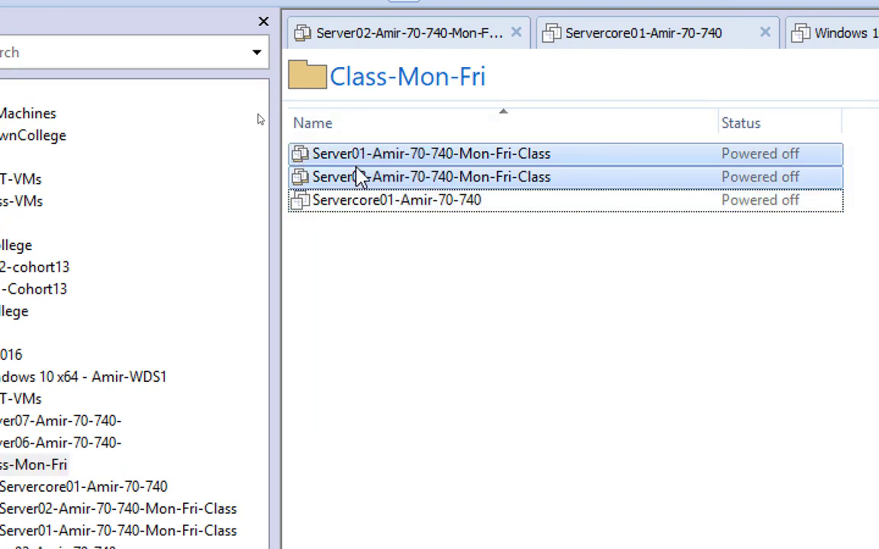
{"action": "right_click", "coordinate": [359, 176]}
{"action": "left_click", "coordinate": [416, 220]}
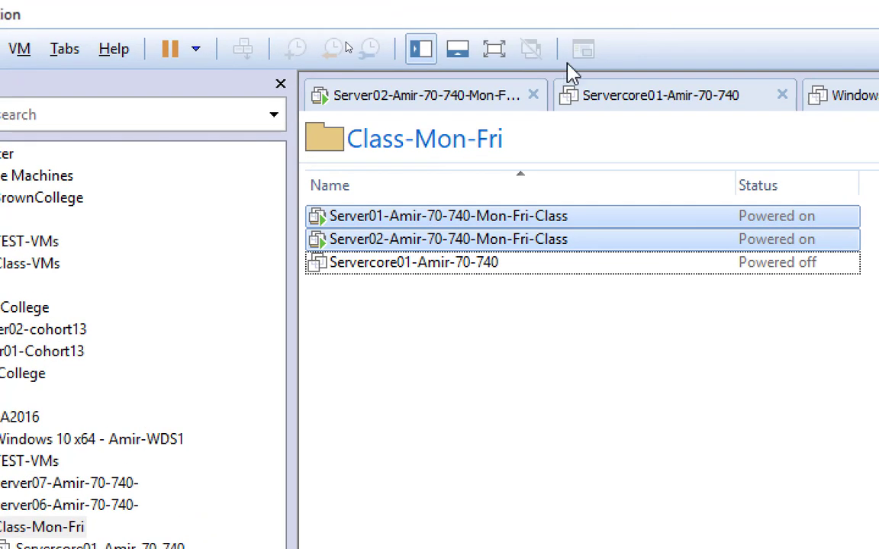
Close the open tabs of the Servercore01, Windows 10 x64 (2), Server01-VCP6.0-Test and Server07 machines.
{"action": "left_click", "coordinate": [782, 95]}
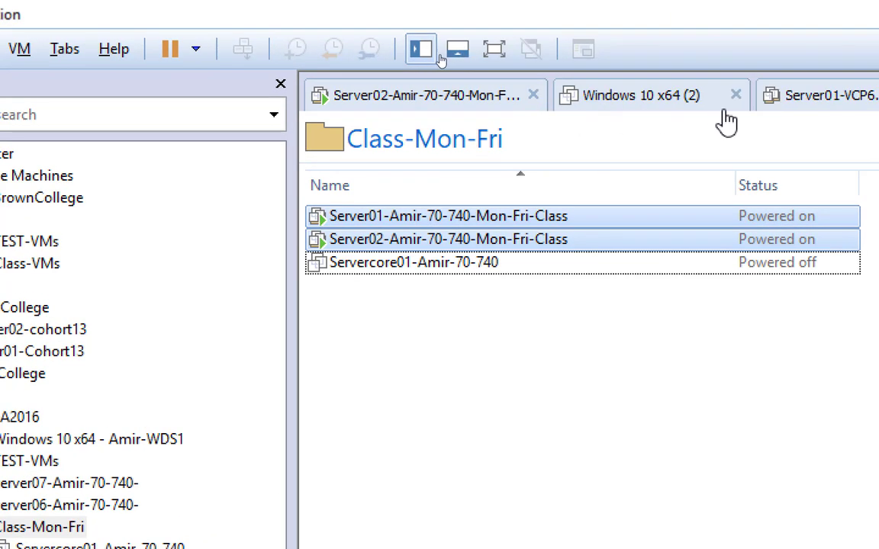
{"action": "left_click", "coordinate": [493, 90]}
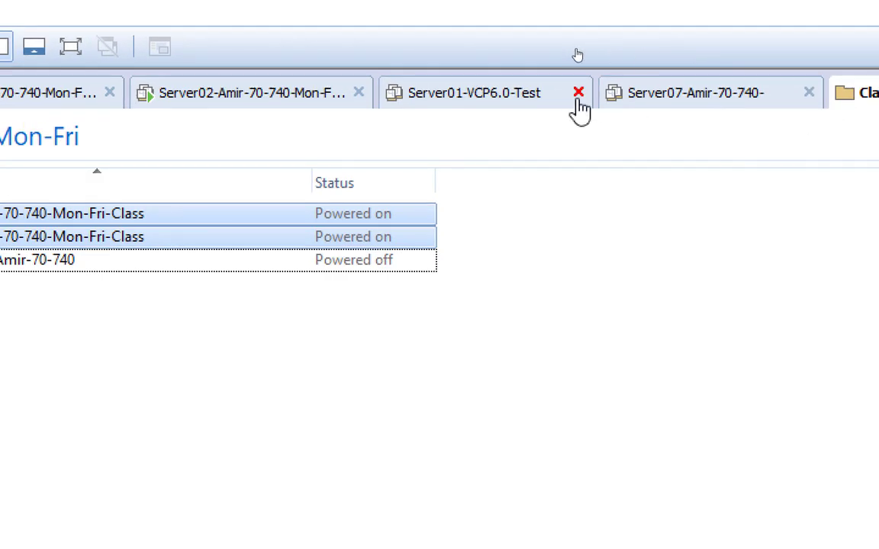
{"action": "left_click", "coordinate": [571, 97]}
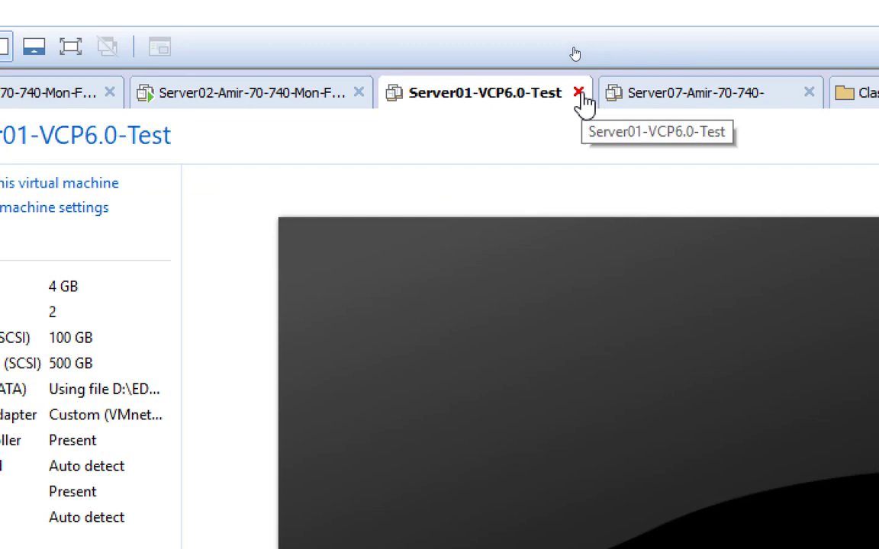
{"action": "left_click", "coordinate": [579, 93]}
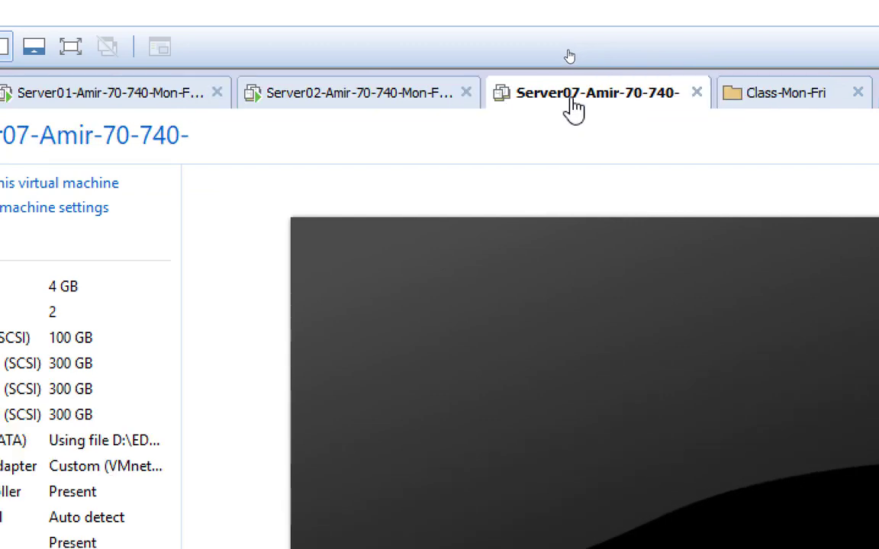
{"action": "left_click", "coordinate": [697, 93]}
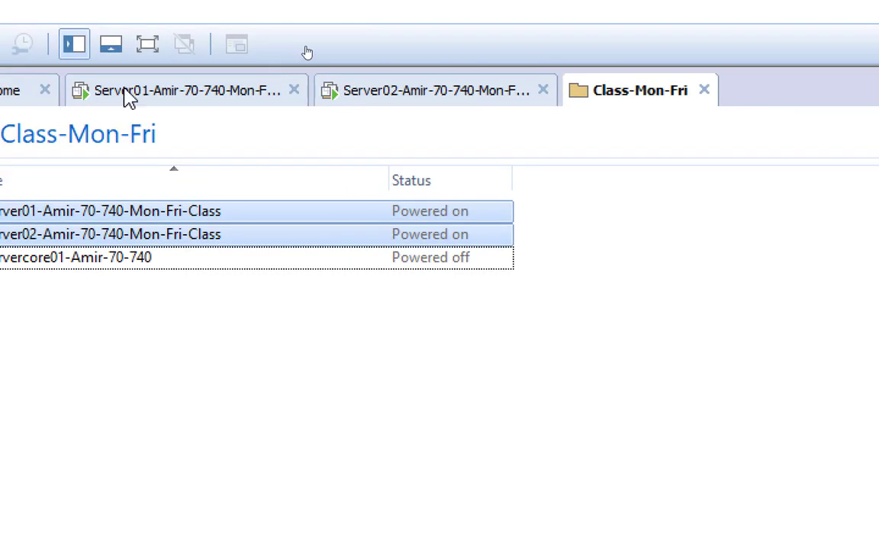
Display the Server01 class machine's console and reduce the Magnifier zoom to 100%.
{"action": "left_click", "coordinate": [241, 97]}
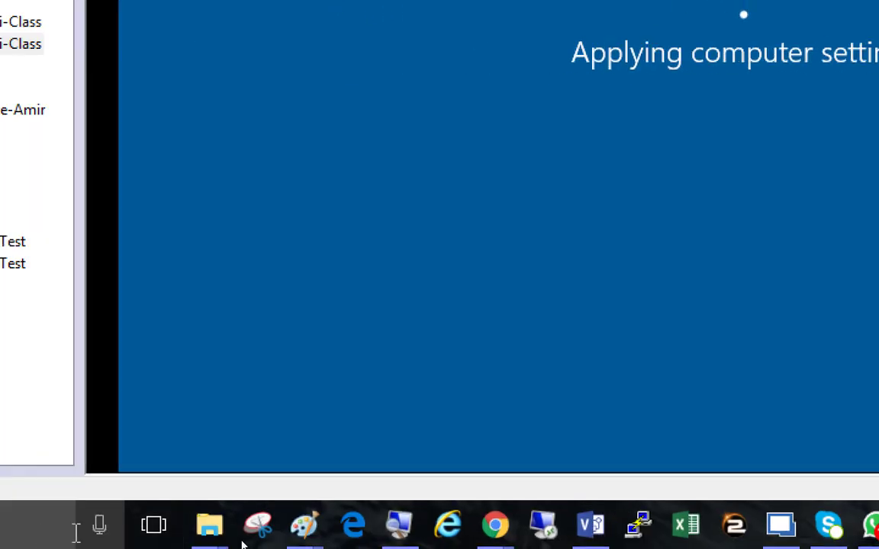
{"action": "left_click", "coordinate": [395, 530]}
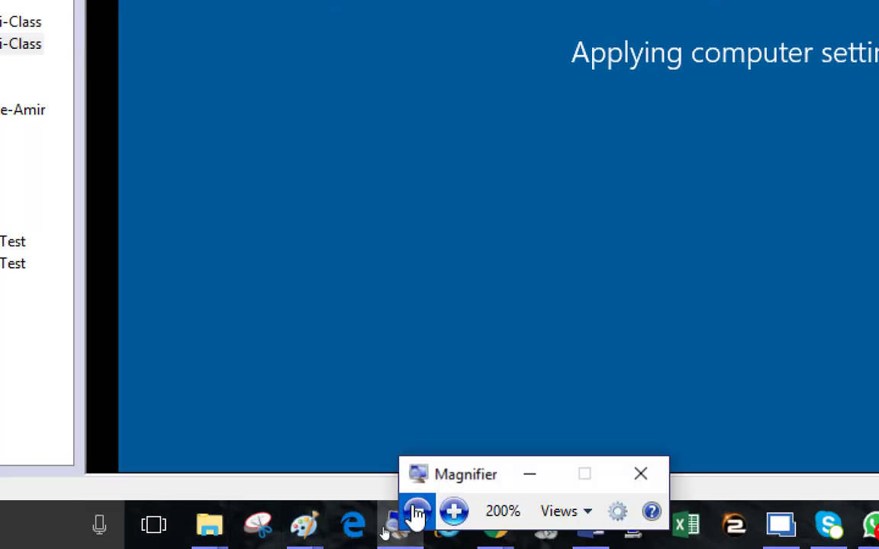
{"action": "left_click", "coordinate": [412, 514]}
{"action": "left_click", "coordinate": [416, 522]}
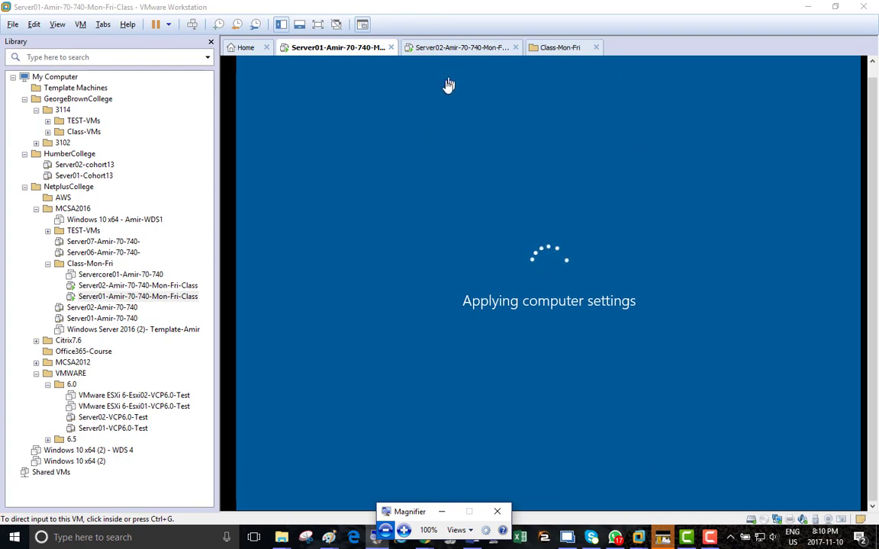
Review the Paint diagram of the main scenario of keeping data flow separate, and return to VMware Workstation.
{"action": "mouse_move", "coordinate": [328, 537]}
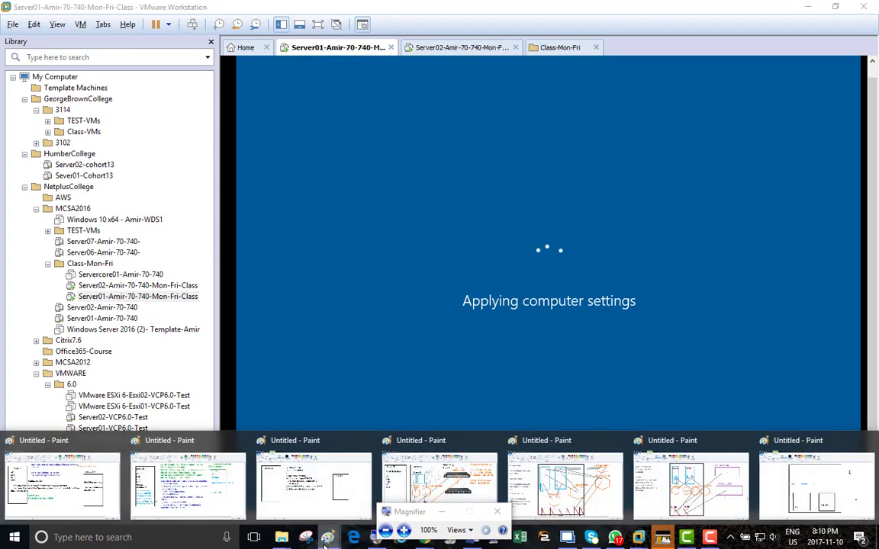
{"action": "left_click", "coordinate": [732, 481]}
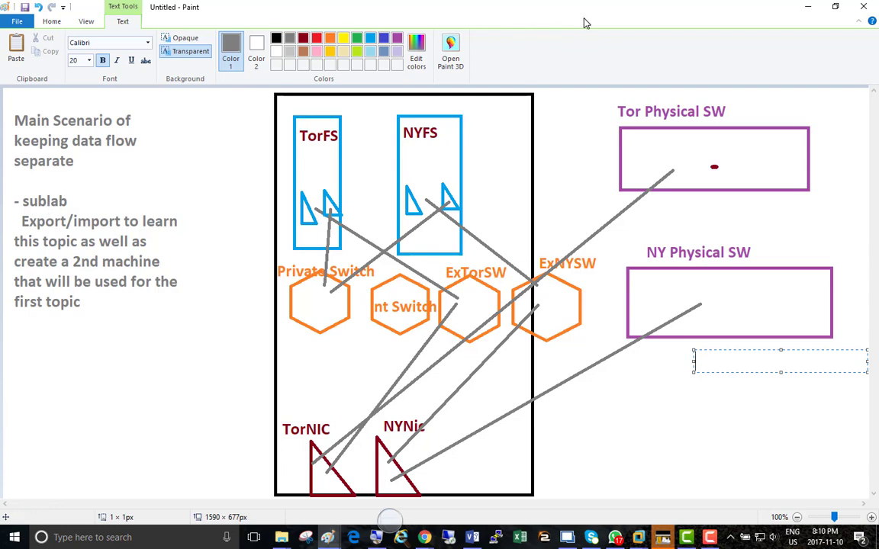
{"action": "key", "text": "super+plus"}
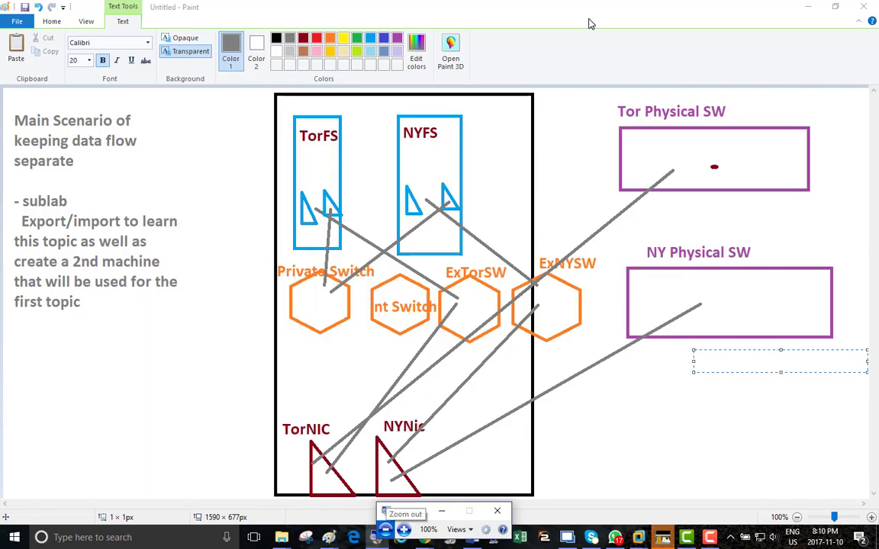
{"action": "key", "text": "alt+Tab"}
{"action": "key", "text": "alt+Tab"}
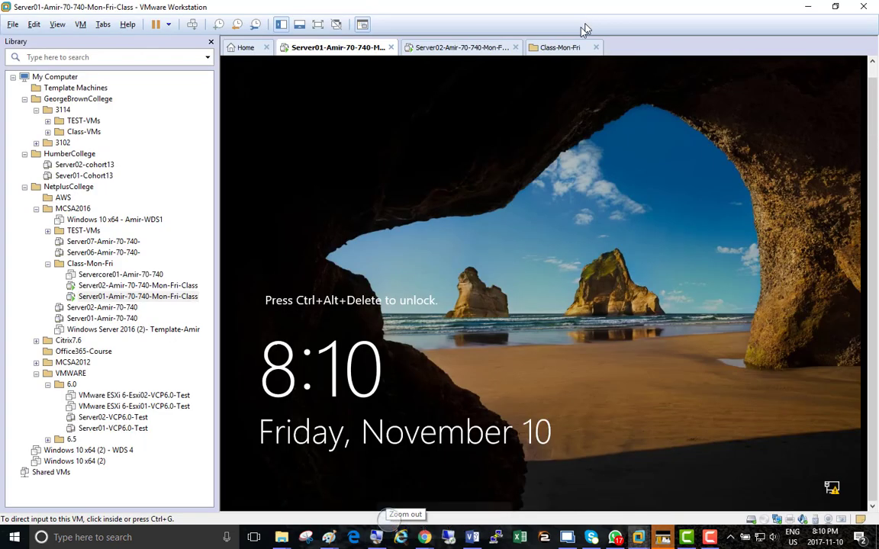
Bring up the sign-in screen of the Server02 class machine and sign in as NetAdmin with the account password.
{"action": "left_click", "coordinate": [413, 49]}
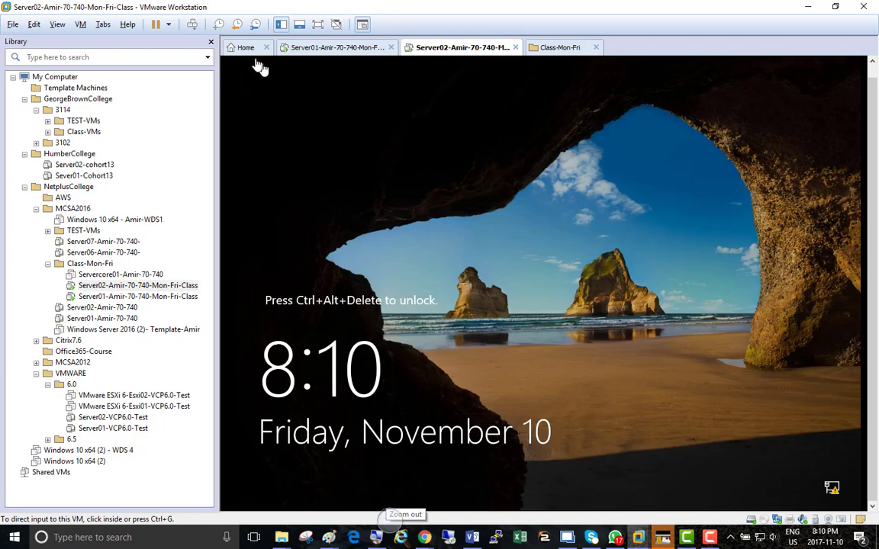
{"action": "left_click", "coordinate": [191, 26]}
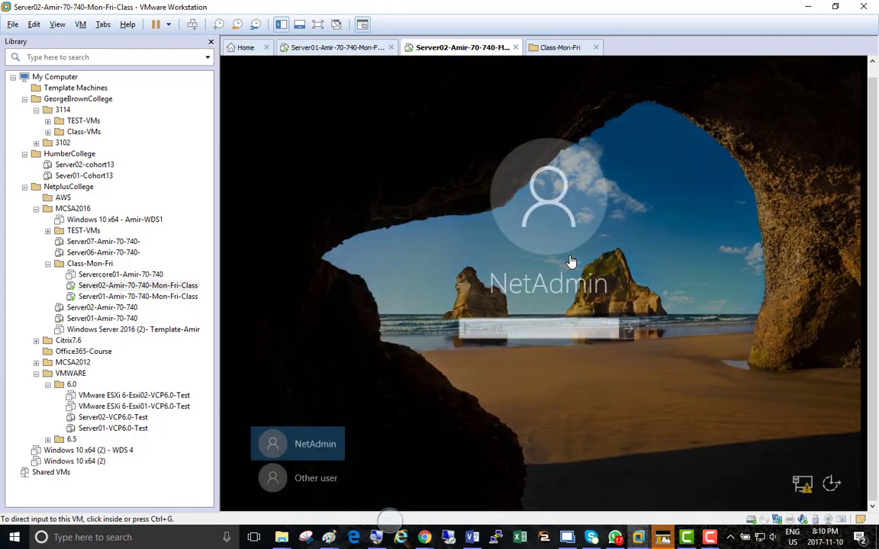
{"action": "left_click", "coordinate": [547, 326]}
{"action": "type", "text": "Pa"}
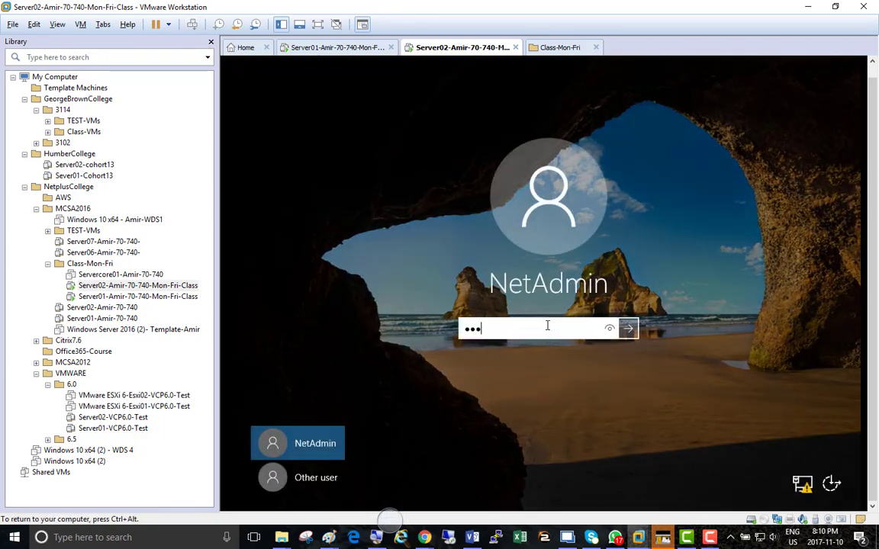
{"action": "key", "text": "Return"}
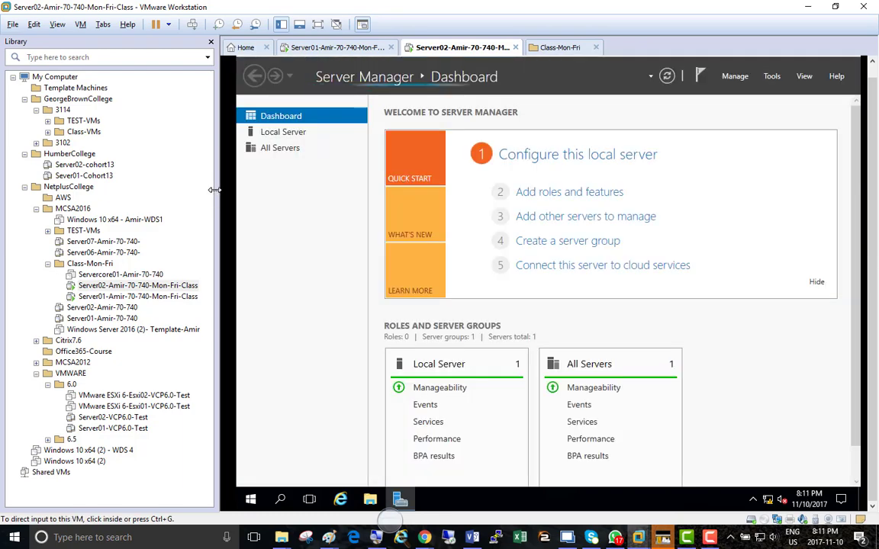
Narrow the VMware library pane and open Hyper-V Manager from Server Manager on Server02.
{"action": "left_click_drag", "start_coordinate": [214, 190], "coordinate": [118, 191]}
{"action": "left_click", "coordinate": [252, 232]}
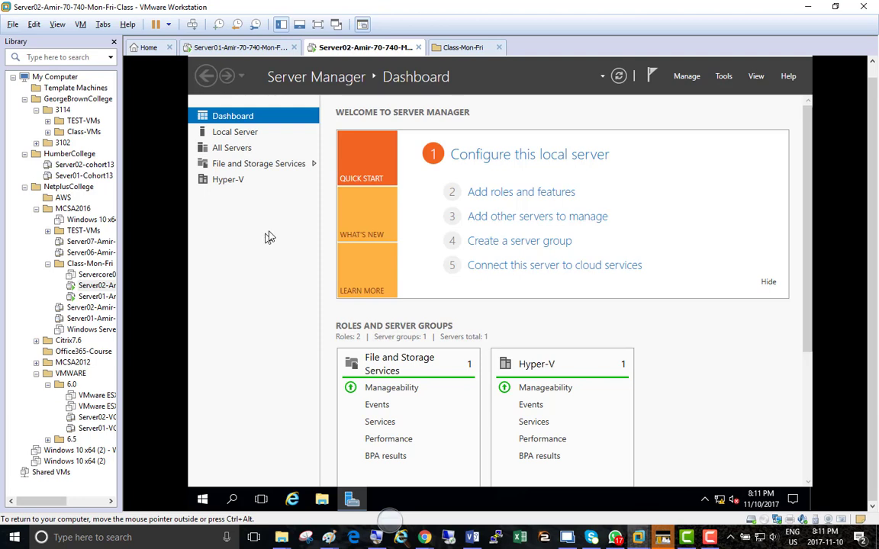
{"action": "left_click", "coordinate": [724, 78]}
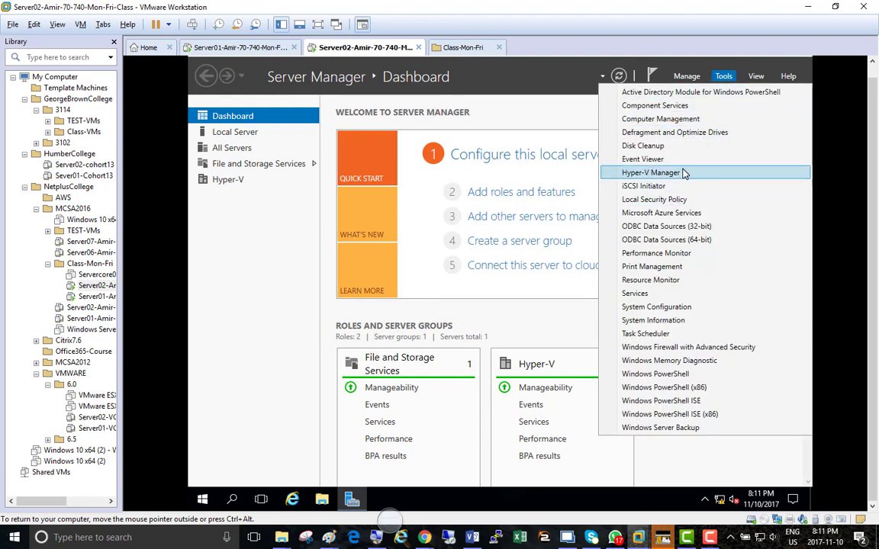
{"action": "left_click", "coordinate": [684, 173]}
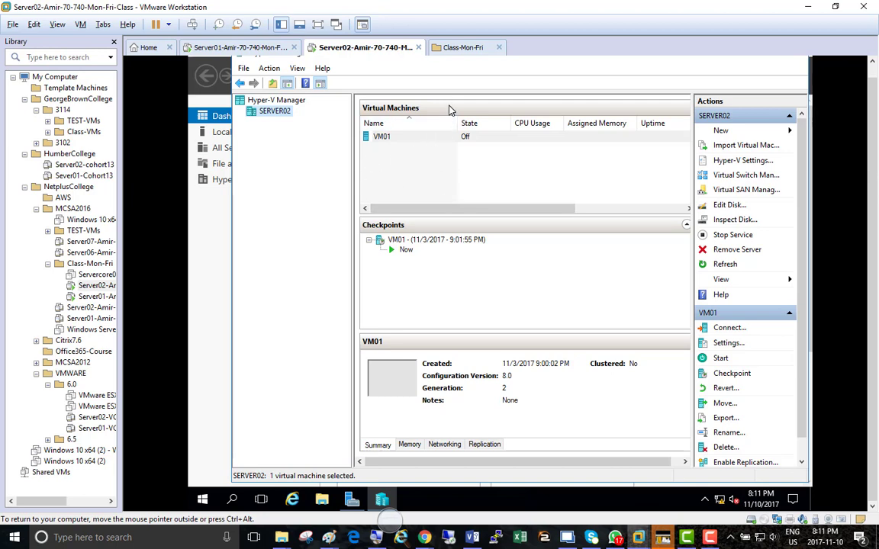
Minimize VMware Workstation to return to the Paint diagram of the main scenario.
{"action": "left_click", "coordinate": [806, 7]}
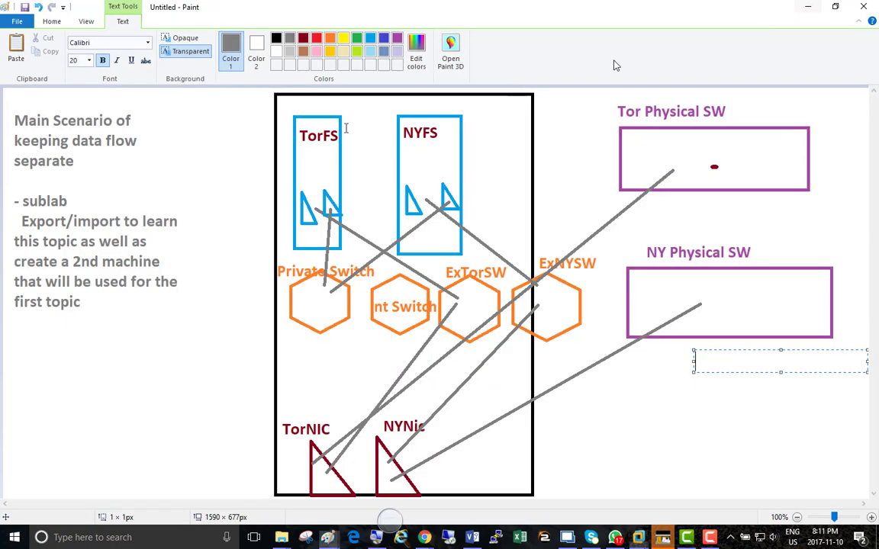
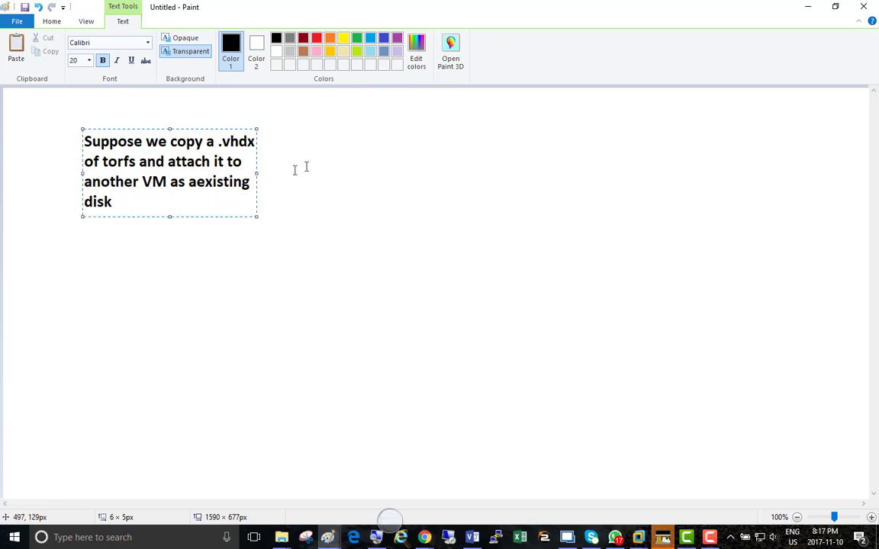
Widen the note's text box so the sentence about copying a .vhdx of torfs fits on one line.
{"action": "left_click_drag", "start_coordinate": [256, 175], "coordinate": [711, 173]}
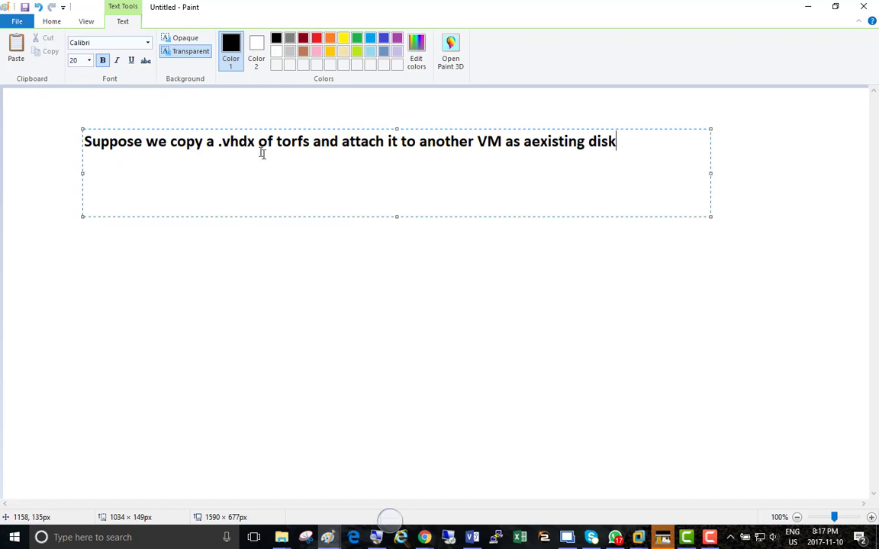
{"action": "left_click_drag", "start_coordinate": [258, 142], "coordinate": [218, 144]}
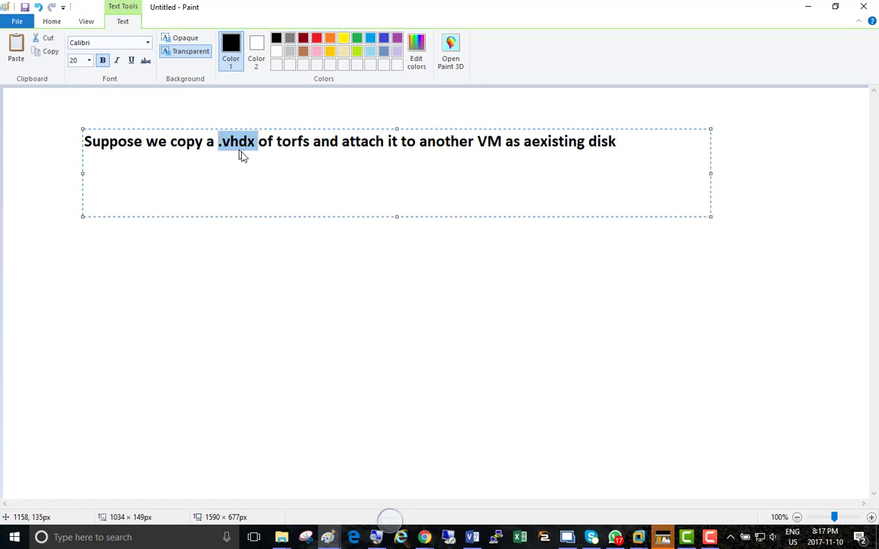
{"action": "left_click", "coordinate": [641, 137]}
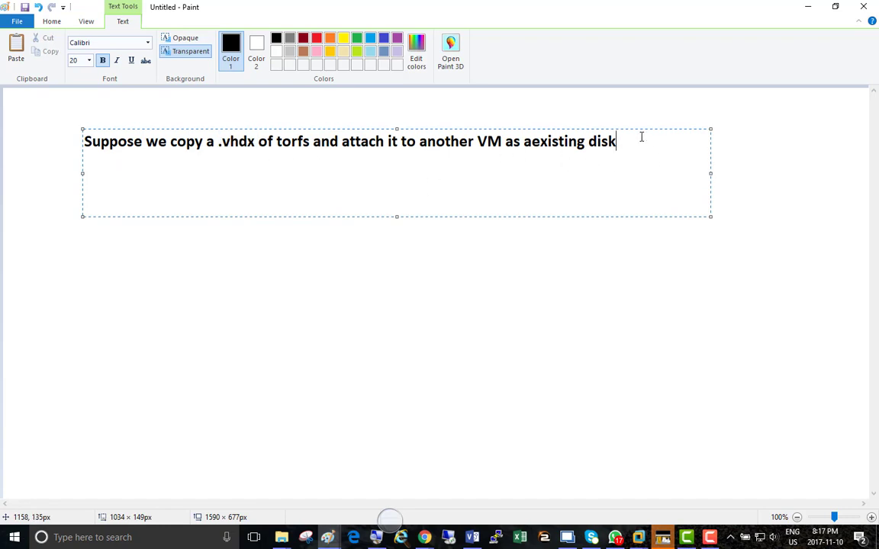
Add a separate line below the note reading "Export/import lets us create a new SID of the VM being imported now...".
{"action": "key", "text": "Return"}
{"action": "key", "text": "Return"}
{"action": "key", "text": "Return"}
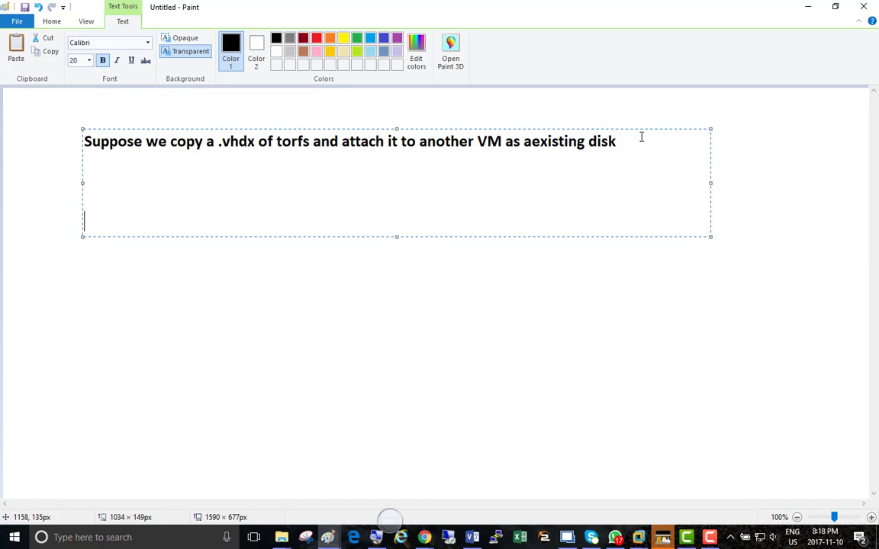
{"action": "key", "text": "BackSpace"}
{"action": "type", "text": "Export/"}
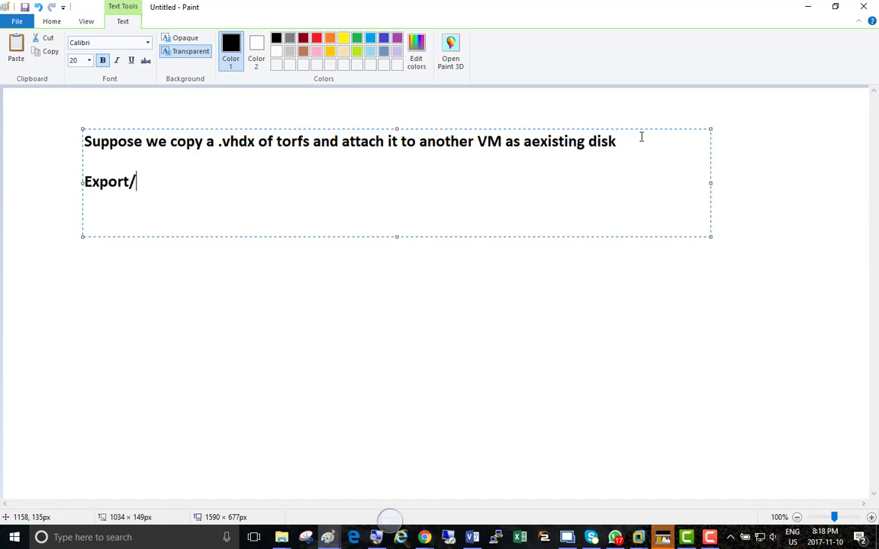
{"action": "type", "text": "import lets "}
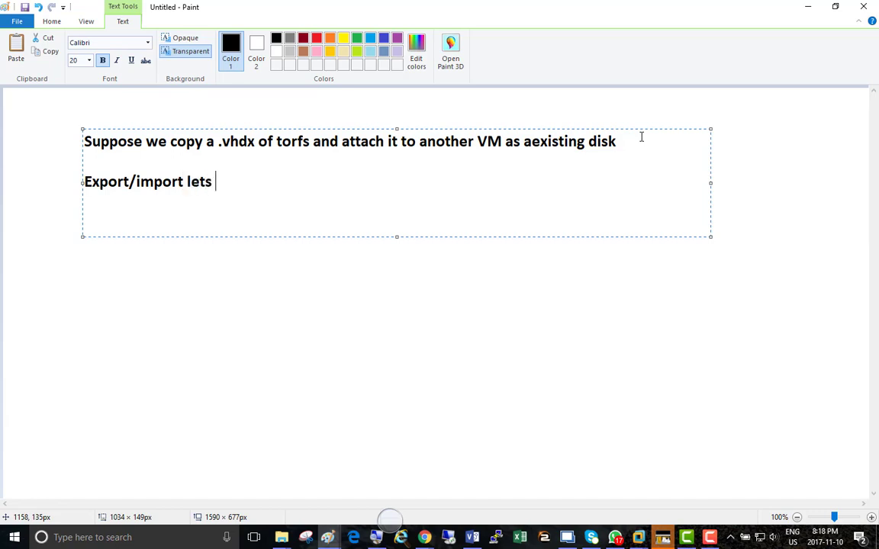
{"action": "type", "text": "us create a new SID"}
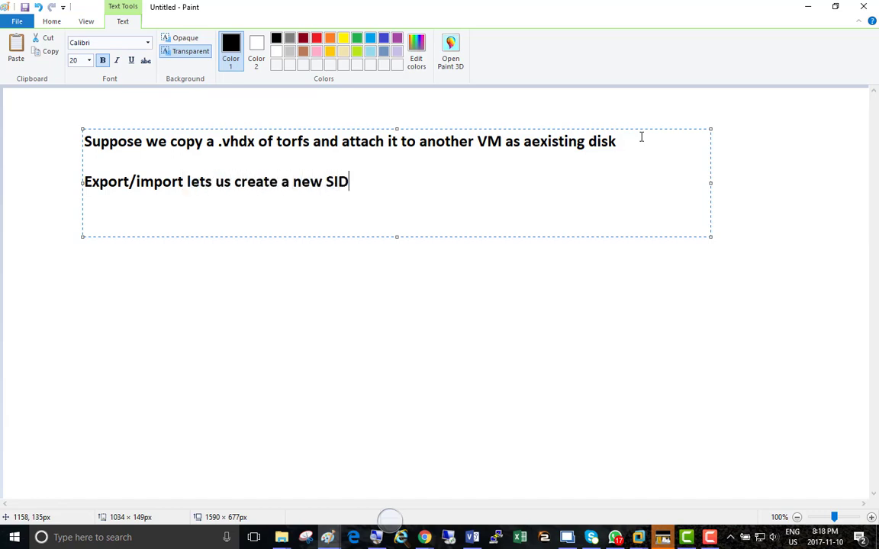
{"action": "type", "text": " of the VM being impor"}
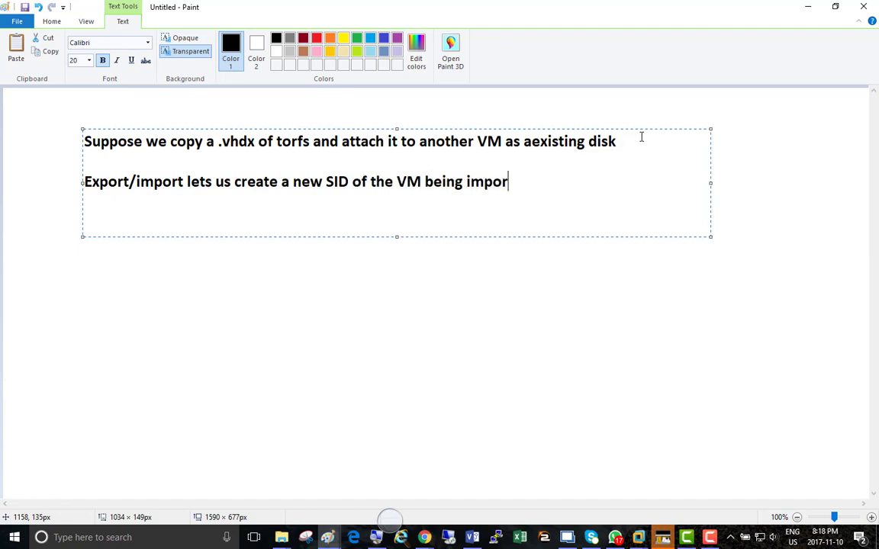
{"action": "type", "text": "ted now..."}
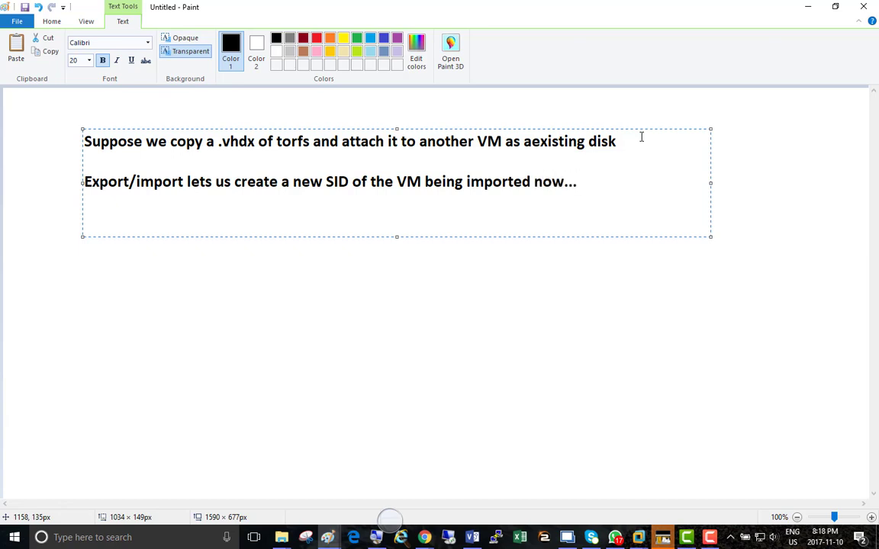
Correct "aexisting" to "a existing" in the first sentence of the note.
{"action": "key", "text": "Home"}
{"action": "key", "text": "Left"}
{"action": "key", "text": "Left"}
{"action": "key", "text": "Left"}
{"action": "key", "text": "Left"}
{"action": "key", "text": "Left"}
{"action": "key", "text": "Left"}
{"action": "key", "text": "Left"}
{"action": "key", "text": "Left"}
{"action": "key", "text": "Left"}
{"action": "key", "text": "Left"}
{"action": "key", "text": "Left"}
{"action": "key", "text": "Left"}
{"action": "key", "text": "Left"}
{"action": "key", "text": "Left"}
{"action": "key", "text": "Left"}
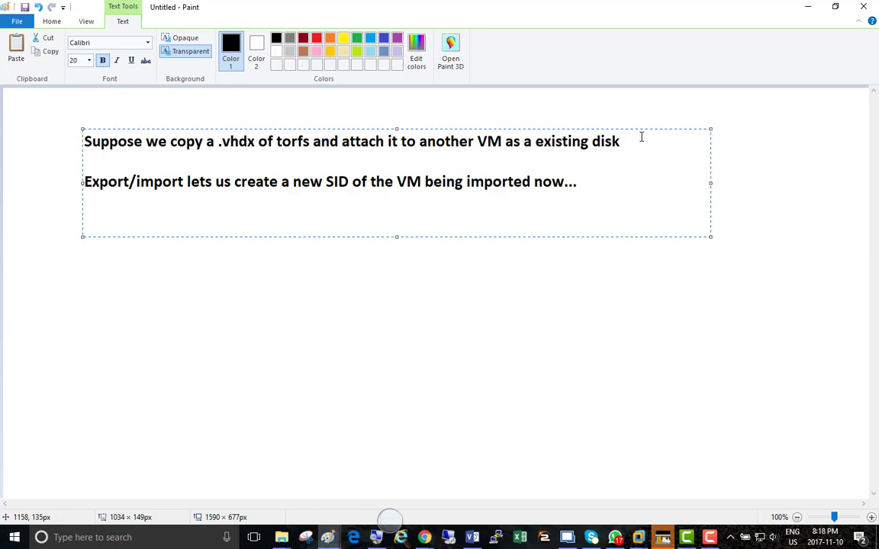
Append ". make sur ethat you start OS and run SYSPREP on this OS in order to get a unique SID." to the first sentence.
{"action": "key", "text": "Down"}
{"action": "key", "text": "Down"}
{"action": "key", "text": "Right"}
{"action": "key", "text": "Right"}
{"action": "key", "text": "Right"}
{"action": "key", "text": "Right"}
{"action": "key", "text": "Right"}
{"action": "key", "text": "Right"}
{"action": "key", "text": "Left"}
{"action": "key", "text": "Left"}
{"action": "key", "text": "Left"}
{"action": "key", "text": "Left"}
{"action": "key", "text": "Left"}
{"action": "key", "text": "Left"}
{"action": "key", "text": "Left"}
{"action": "key", "text": "Left"}
{"action": "key", "text": "Left"}
{"action": "key", "text": "Left"}
{"action": "key", "text": "Left"}
{"action": "key", "text": "Left"}
{"action": "key", "text": "Left"}
{"action": "key", "text": "Left"}
{"action": "key", "text": "Left"}
{"action": "key", "text": "Left"}
{"action": "key", "text": "Left"}
{"action": "key", "text": "Left"}
{"action": "key", "text": "Left"}
{"action": "key", "text": "Left"}
{"action": "key", "text": "Up"}
{"action": "key", "text": "Up"}
{"action": "key", "text": "Left"}
{"action": "key", "text": "Left"}
{"action": "key", "text": "Left"}
{"action": "key", "text": "Left"}
{"action": "key", "text": "Right"}
{"action": "key", "text": "Right"}
{"action": "key", "text": "Right"}
{"action": "key", "text": "Right"}
{"action": "key", "text": "Right"}
{"action": "key", "text": "Right"}
{"action": "key", "text": "Right"}
{"action": "key", "text": "Right"}
{"action": "key", "text": "Right"}
{"action": "key", "text": "Right"}
{"action": "key", "text": "Right"}
{"action": "key", "text": "Right"}
{"action": "key", "text": "Right"}
{"action": "key", "text": "Right"}
{"action": "key", "text": "Right"}
{"action": "key", "text": "Right"}
{"action": "key", "text": "Right"}
{"action": "key", "text": "Right"}
{"action": "key", "text": "Right"}
{"action": "key", "text": "Right"}
{"action": "key", "text": "Right"}
{"action": "key", "text": "Right"}
{"action": "key", "text": "Right"}
{"action": "key", "text": "Right"}
{"action": "key", "text": "Right"}
{"action": "key", "text": "Right"}
{"action": "key", "text": "Right"}
{"action": "key", "text": "Right"}
{"action": "key", "text": "Right"}
{"action": "key", "text": "Right"}
{"action": "key", "text": "Right"}
{"action": "key", "text": "Right"}
{"action": "key", "text": "Right"}
{"action": "key", "text": "Right"}
{"action": "key", "text": "Right"}
{"action": "key", "text": "Right"}
{"action": "key", "text": "Right"}
{"action": "key", "text": "Right"}
{"action": "type", "text": ". make sur ethat "}
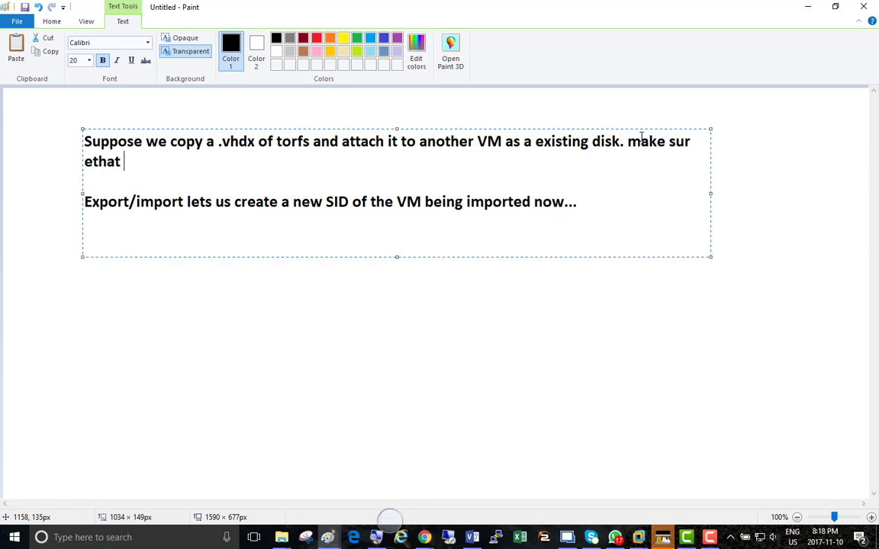
{"action": "type", "text": "you start OS"}
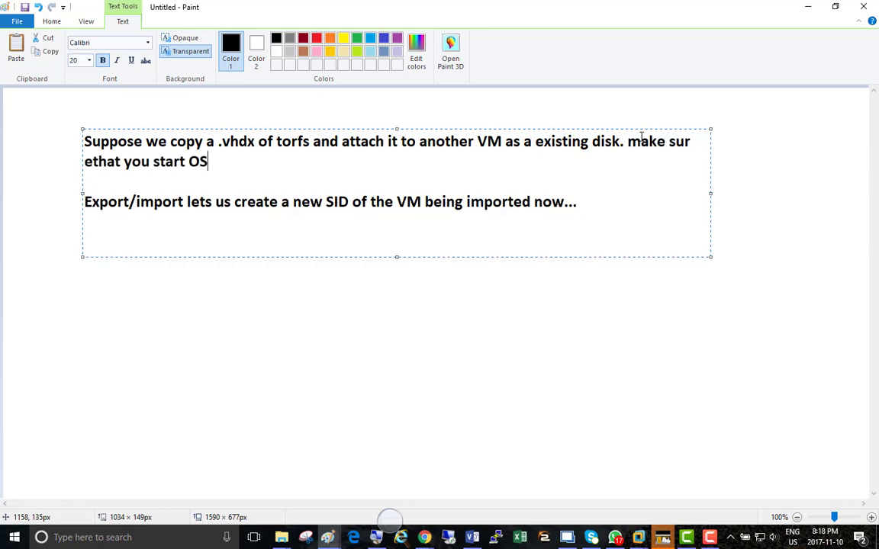
{"action": "type", "text": " and run "}
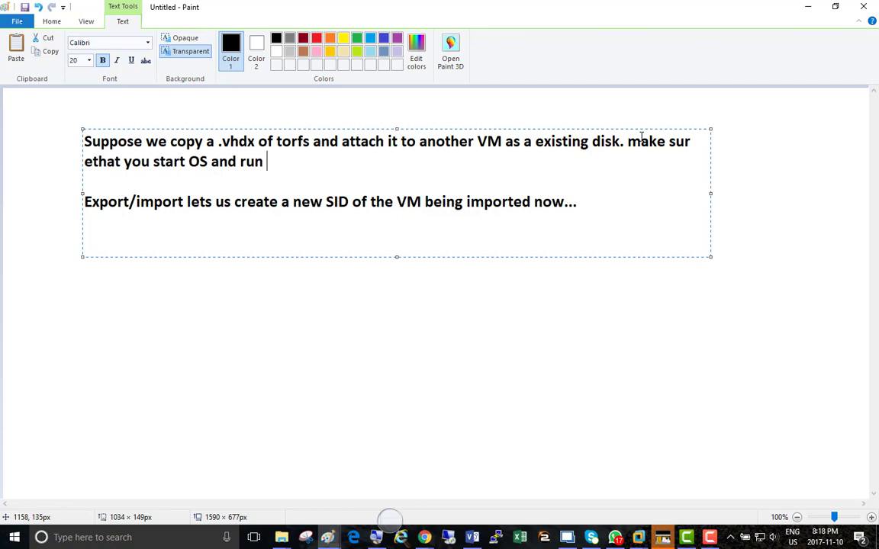
{"action": "type", "text": "SYSPREP on this"}
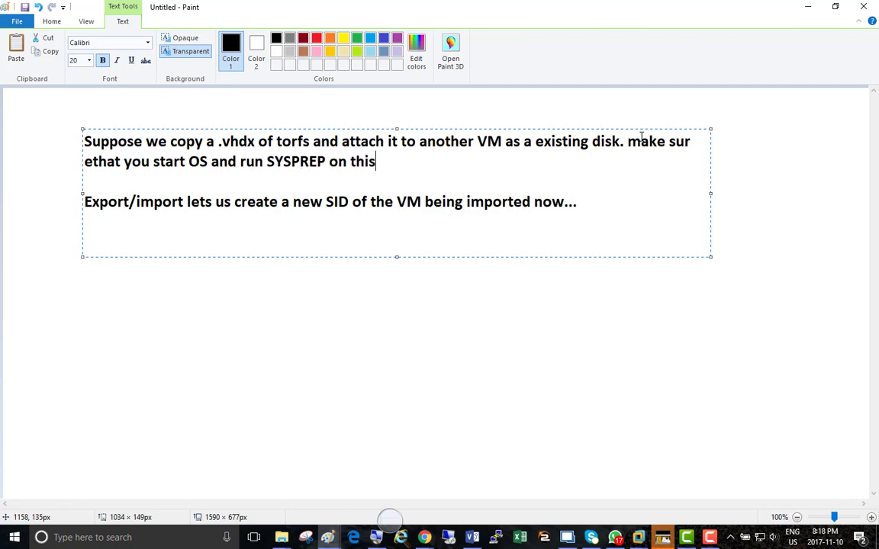
{"action": "type", "text": " OS in order "}
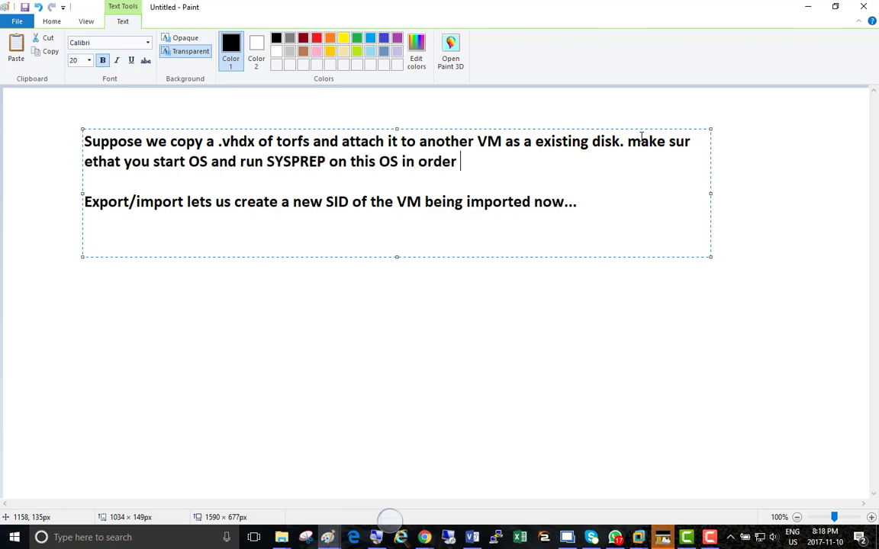
{"action": "type", "text": "to get a uni"}
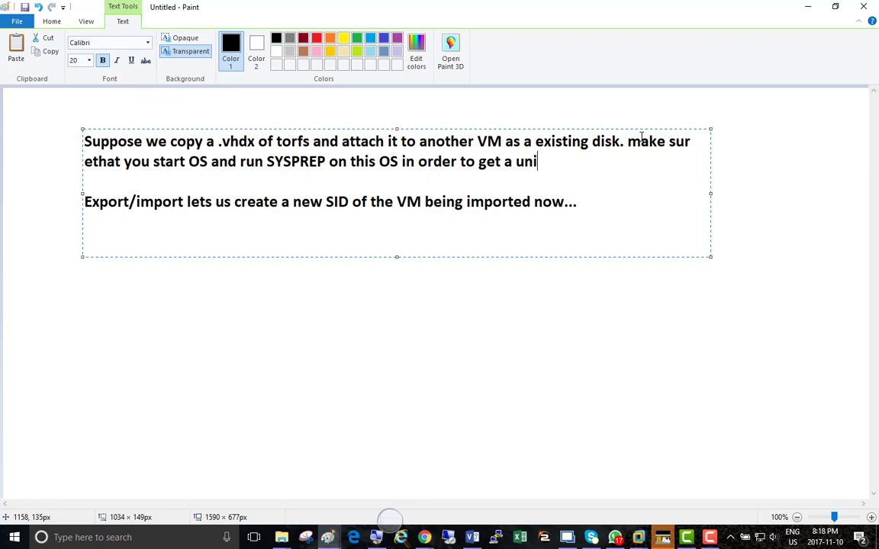
{"action": "type", "text": "  Export/import lets u"}
{"action": "key", "text": "BackSpace"}
{"action": "key", "text": "BackSpace"}
{"action": "type", "text": "que SID."}
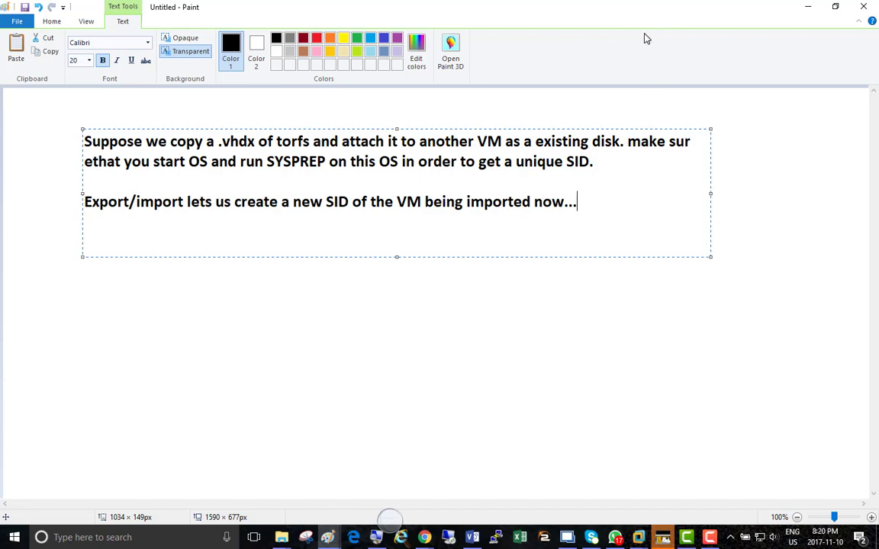
Minimize the Paint note, switch to the Server02 machine in VMware Workstation and magnify the view of Hyper-V Manager.
{"action": "left_click", "coordinate": [808, 9]}
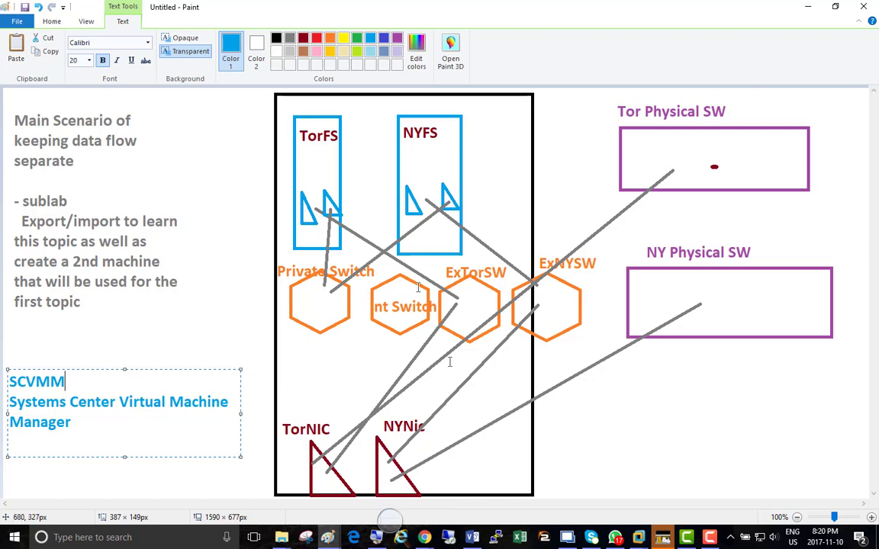
{"action": "left_click", "coordinate": [662, 537]}
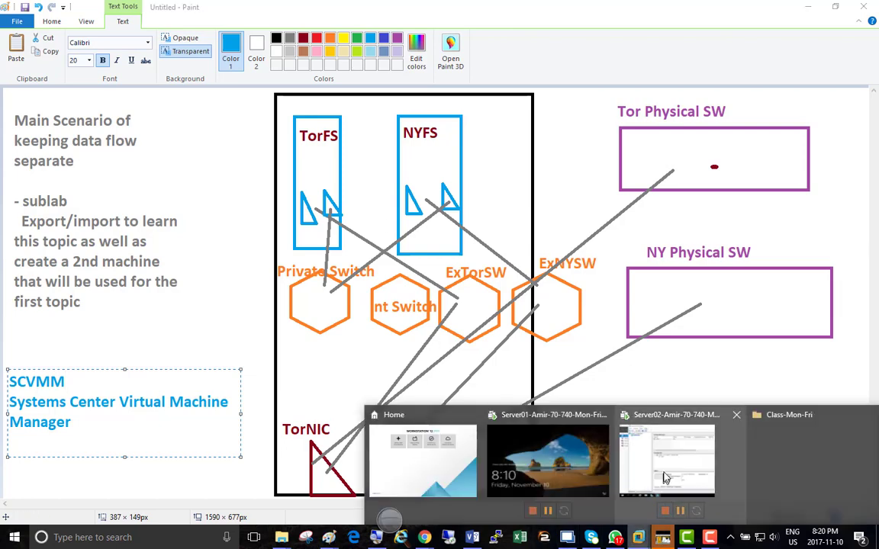
{"action": "left_click", "coordinate": [665, 478]}
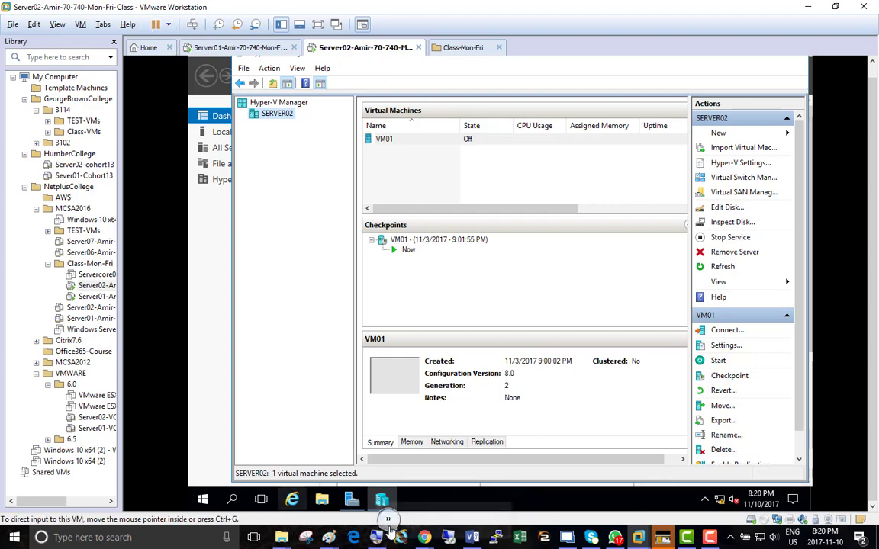
{"action": "left_click", "coordinate": [390, 527]}
{"action": "left_click", "coordinate": [404, 532]}
{"action": "left_click", "coordinate": [404, 532]}
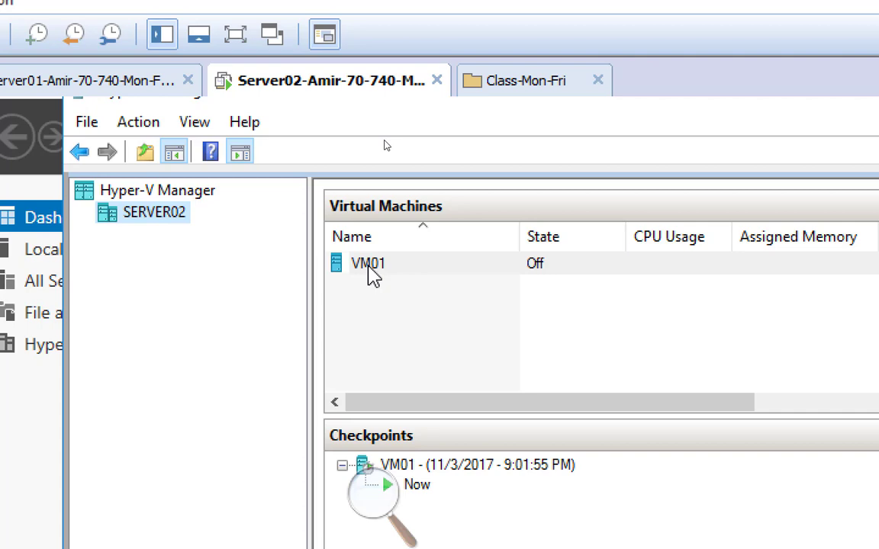
Start exporting the VM01 virtual machine and browse to Local Disk (C:) for the save location.
{"action": "right_click", "coordinate": [361, 268]}
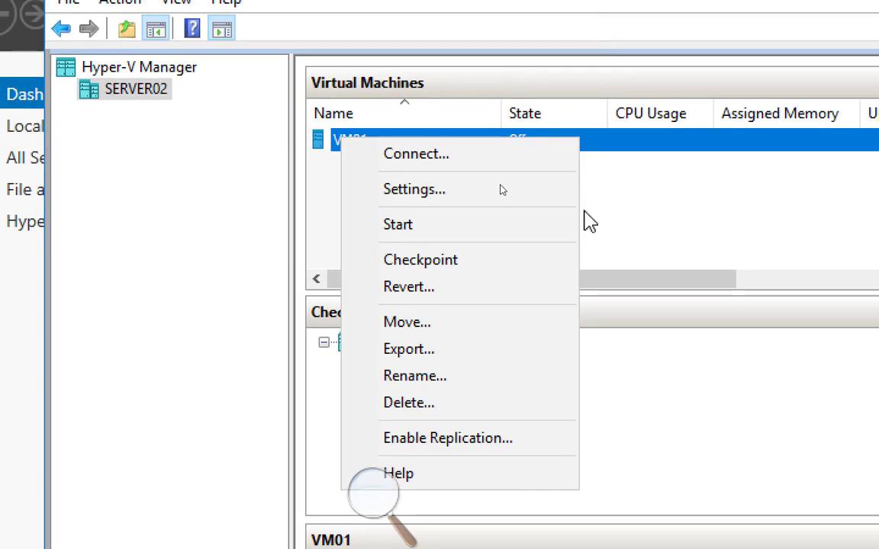
{"action": "left_click", "coordinate": [588, 225]}
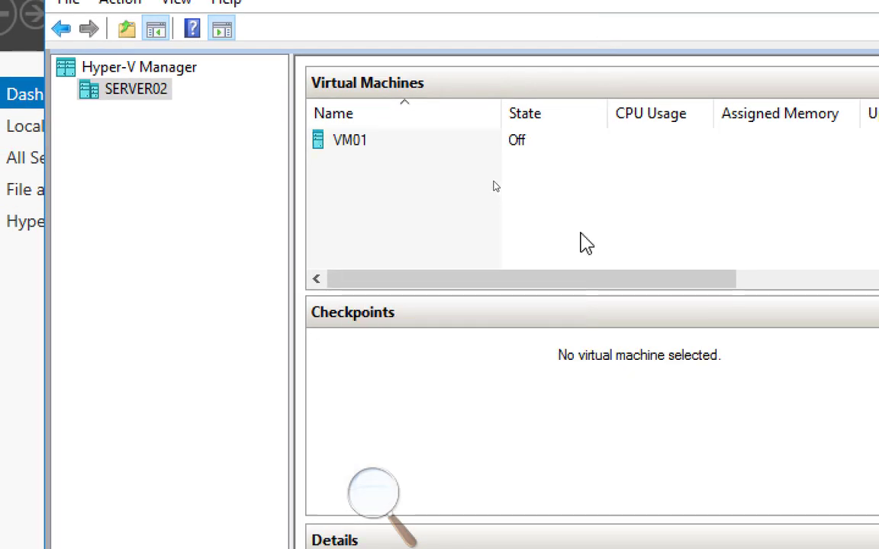
{"action": "left_click", "coordinate": [347, 149]}
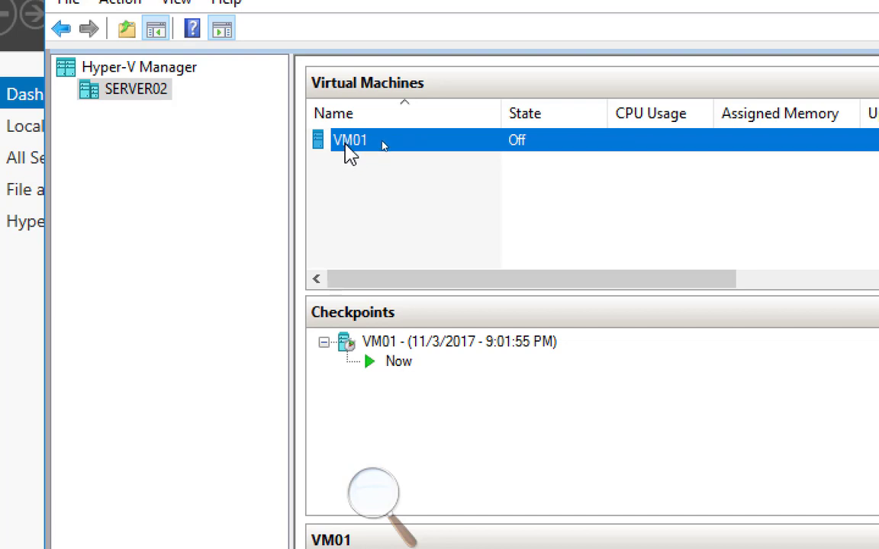
{"action": "right_click", "coordinate": [346, 144]}
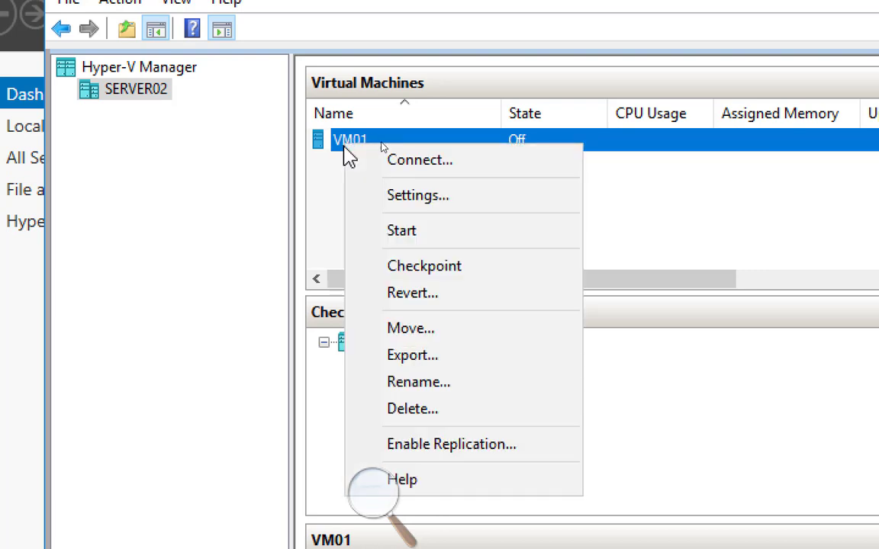
{"action": "left_click", "coordinate": [437, 356]}
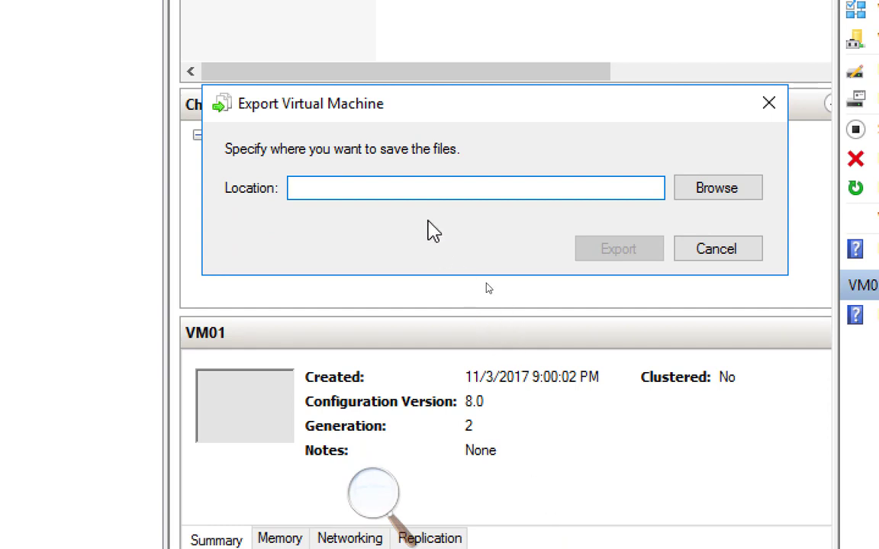
{"action": "left_click", "coordinate": [712, 197]}
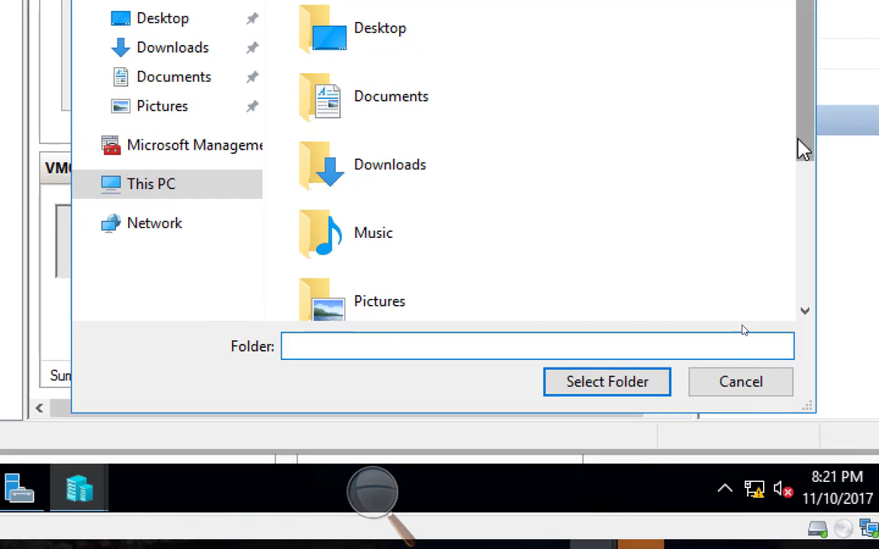
{"action": "left_click_drag", "start_coordinate": [867, 150], "coordinate": [831, 303]}
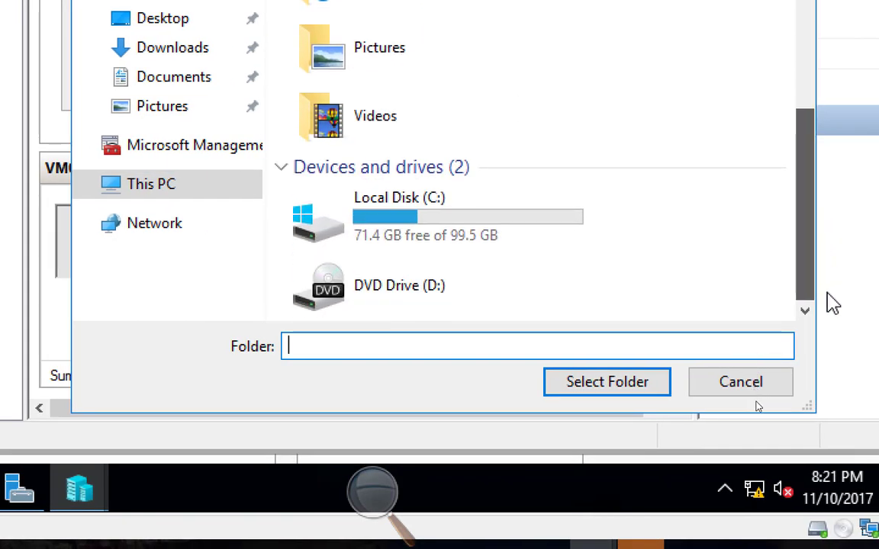
{"action": "double_click", "coordinate": [422, 211]}
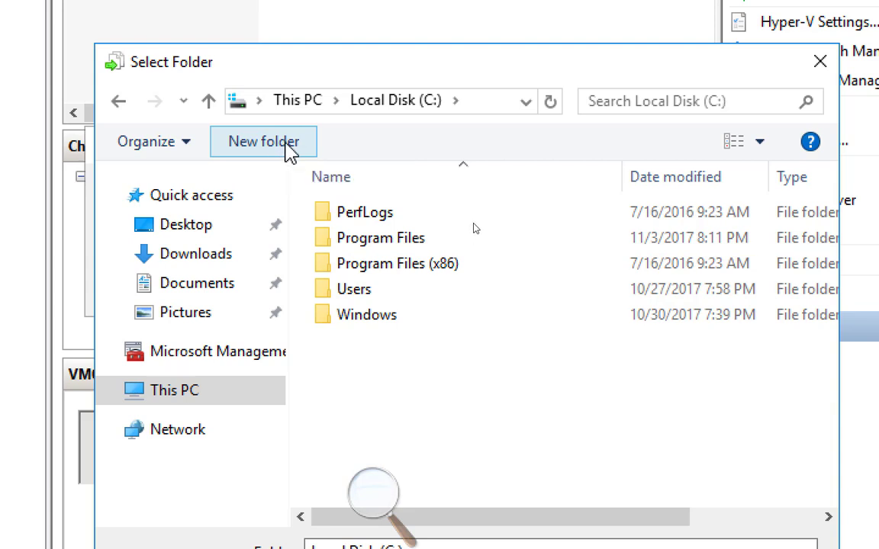
Create a folder named ExportedVMs on the C: drive, select it as the location and export VM01 there.
{"action": "left_click", "coordinate": [290, 151]}
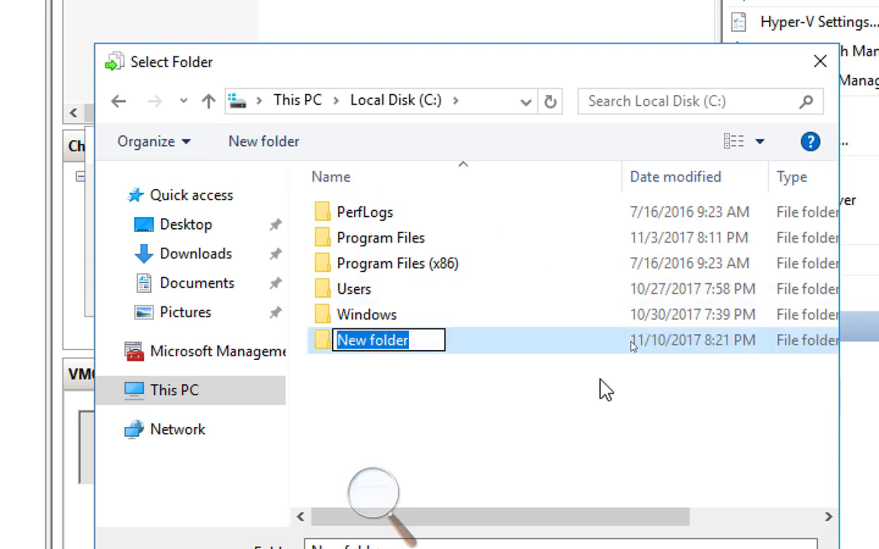
{"action": "type", "text": "Exported"}
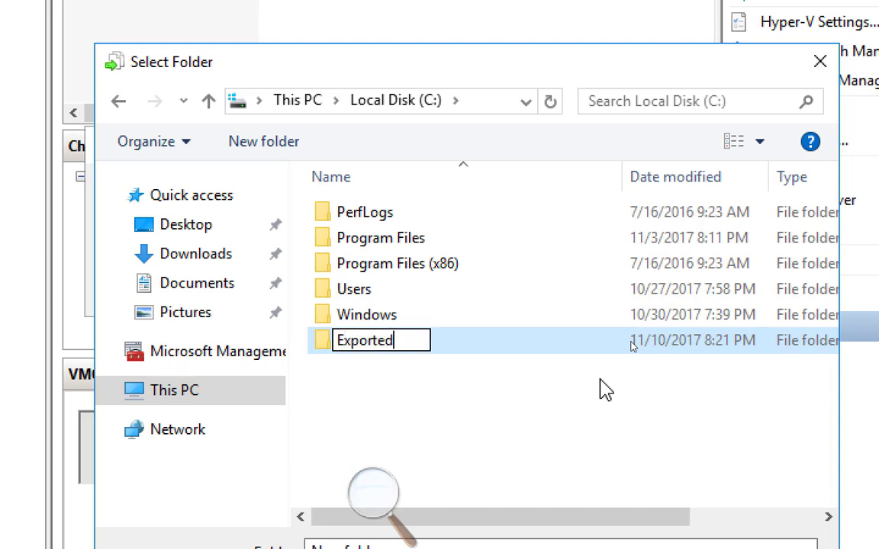
{"action": "type", "text": "VMs"}
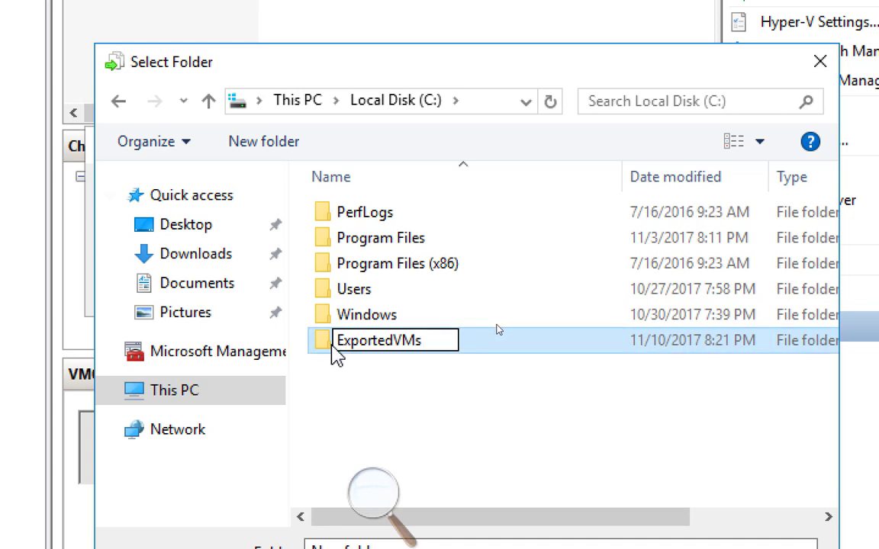
{"action": "key", "text": "Return"}
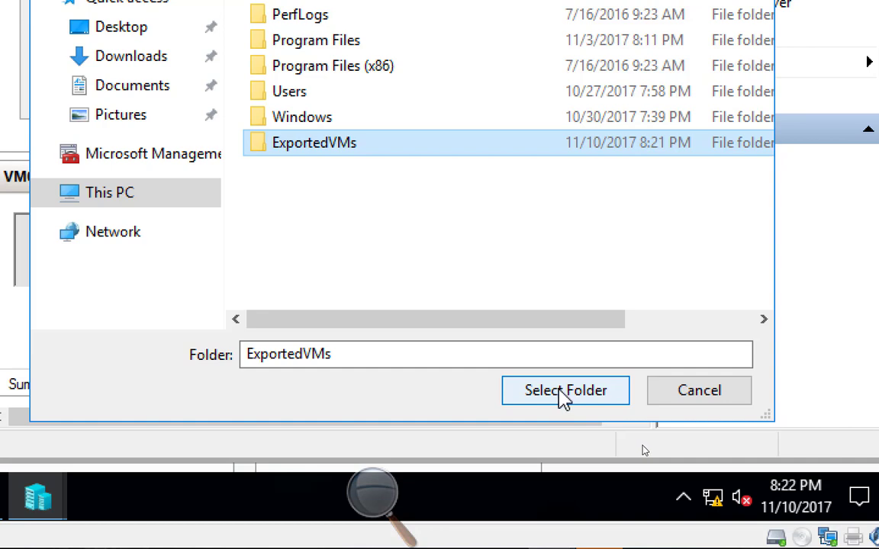
{"action": "left_click", "coordinate": [560, 390]}
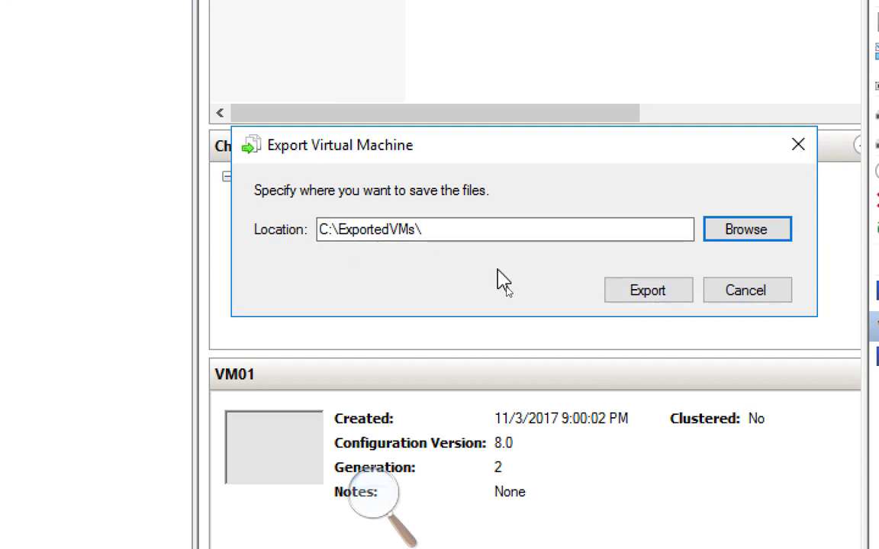
{"action": "left_click", "coordinate": [640, 292]}
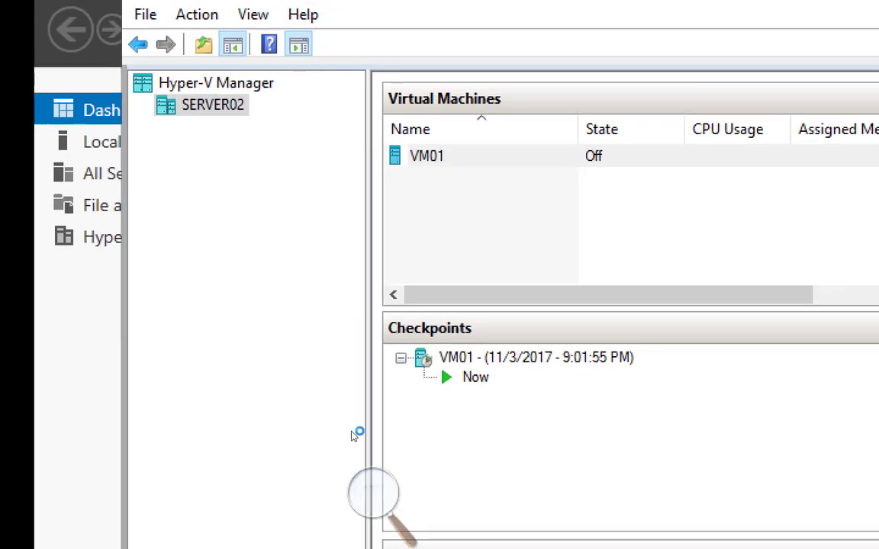
Open the exported VM01 folder inside C:\ExportedVMs in File Explorer.
{"action": "left_click", "coordinate": [268, 452]}
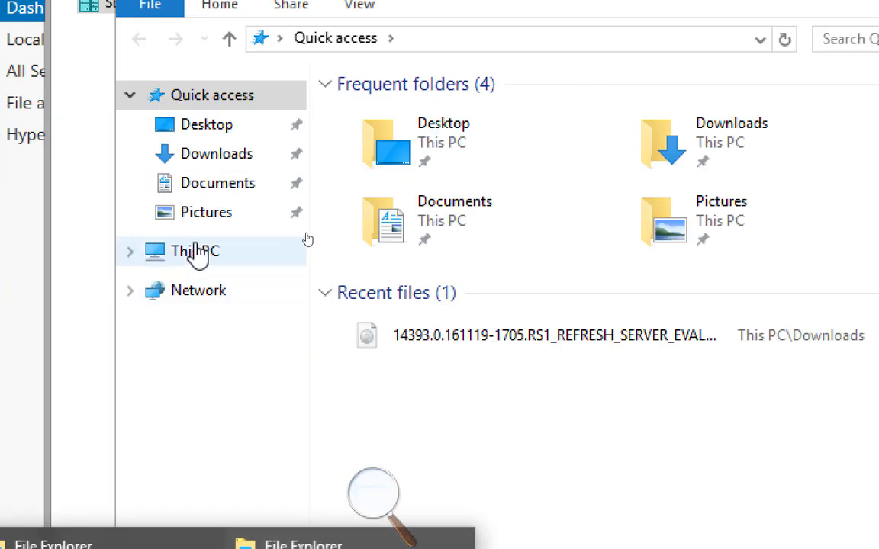
{"action": "left_click", "coordinate": [197, 254]}
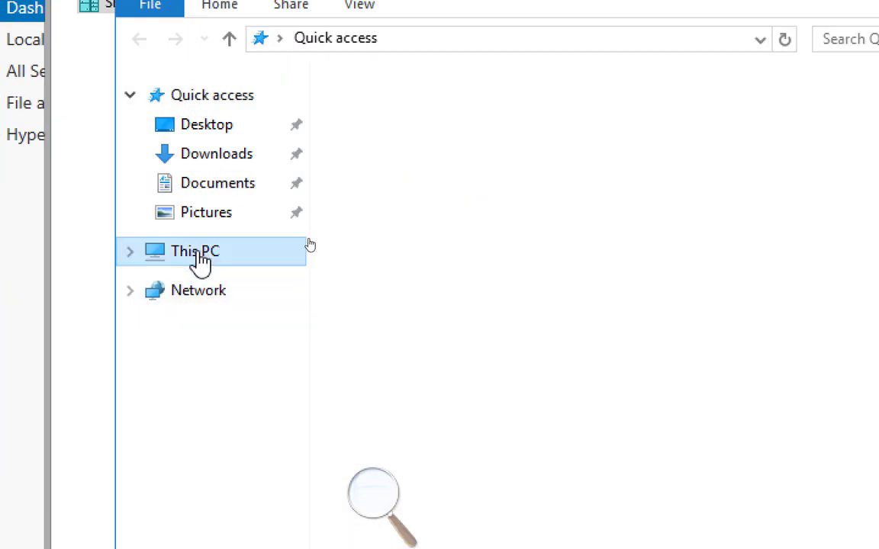
{"action": "double_click", "coordinate": [455, 378]}
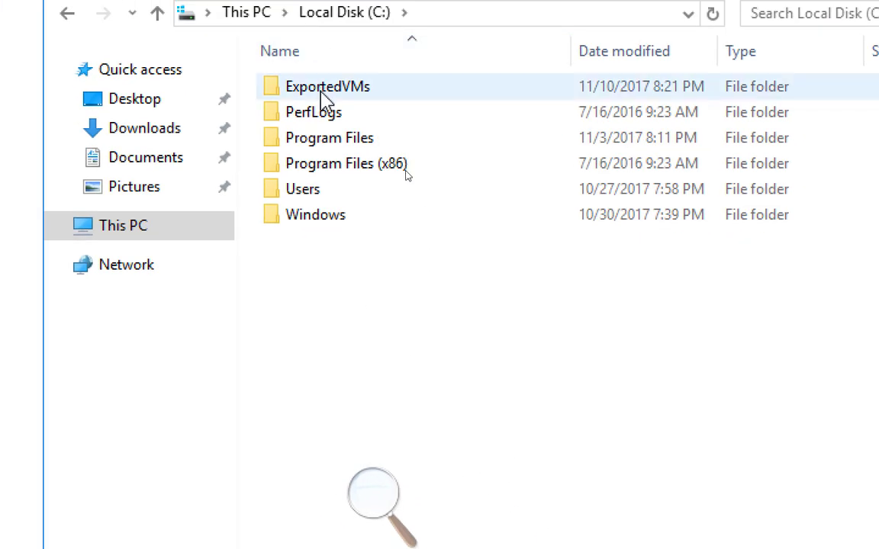
{"action": "double_click", "coordinate": [324, 88]}
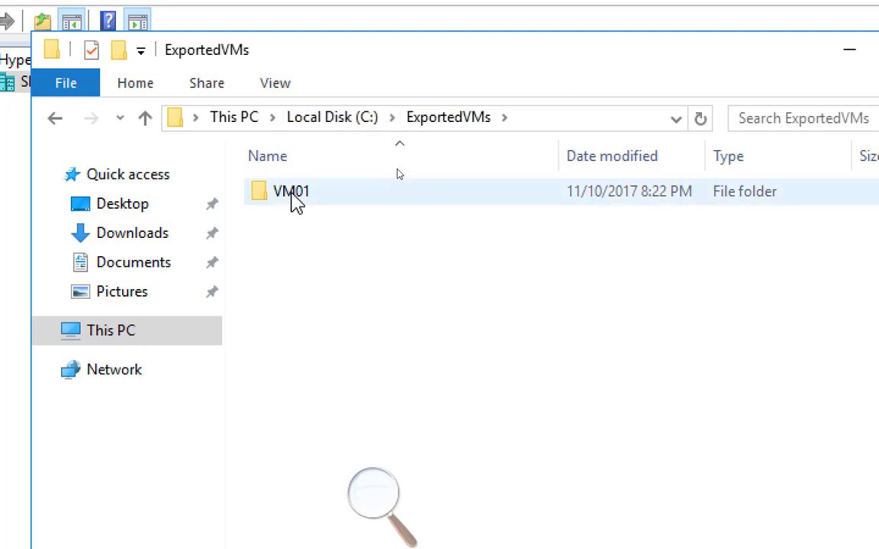
{"action": "double_click", "coordinate": [294, 195]}
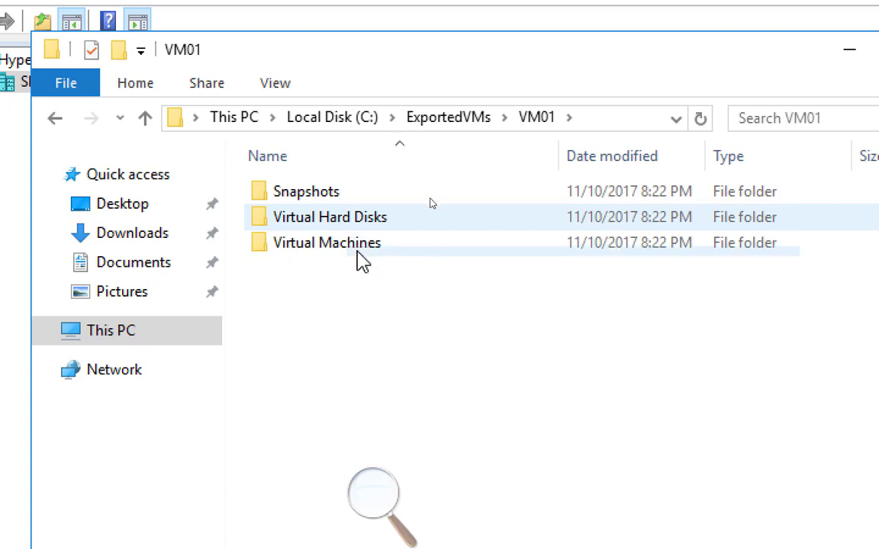
Inspect the contents of the exported machine's Snapshots folder, reopening it from ExportedVMs to check for new files.
{"action": "double_click", "coordinate": [320, 195]}
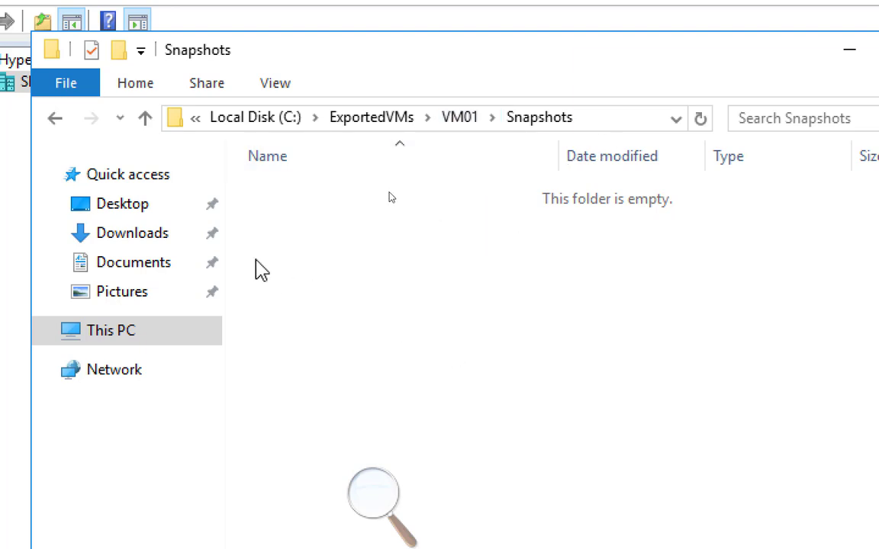
{"action": "left_click", "coordinate": [357, 119]}
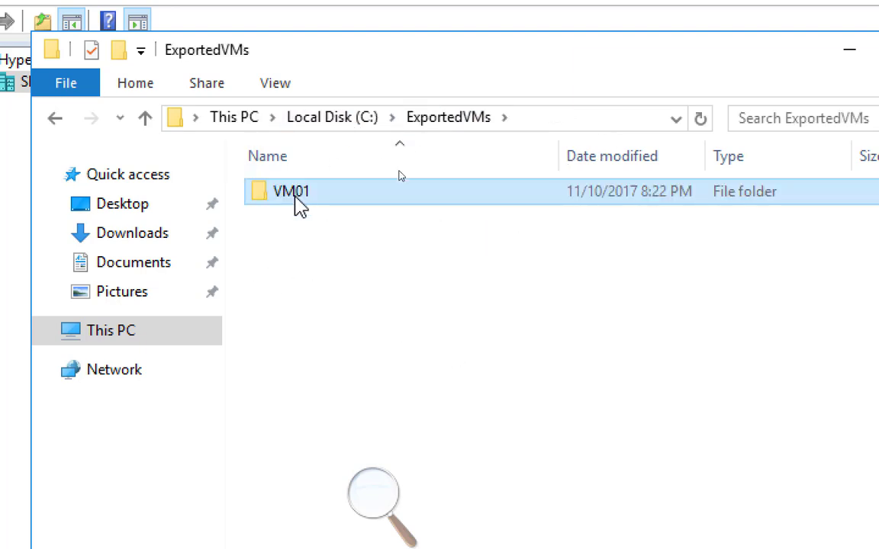
{"action": "double_click", "coordinate": [298, 200]}
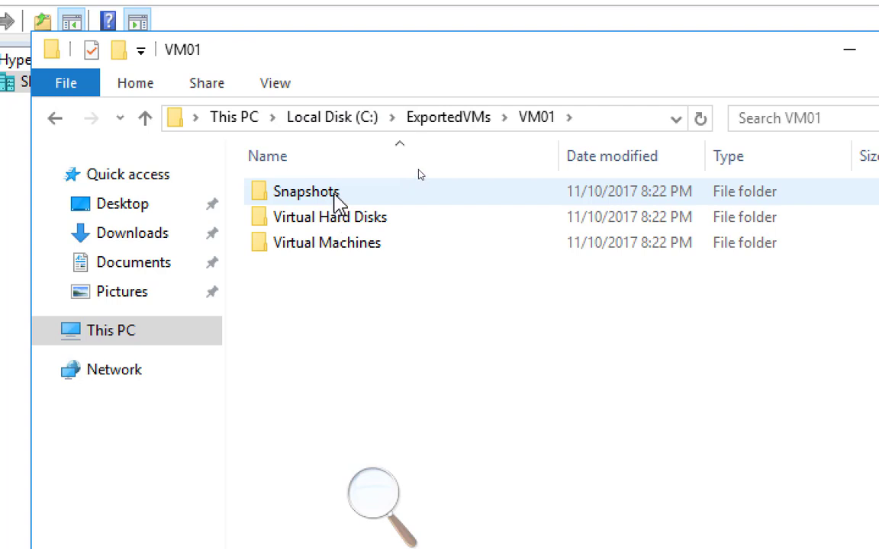
{"action": "double_click", "coordinate": [335, 200]}
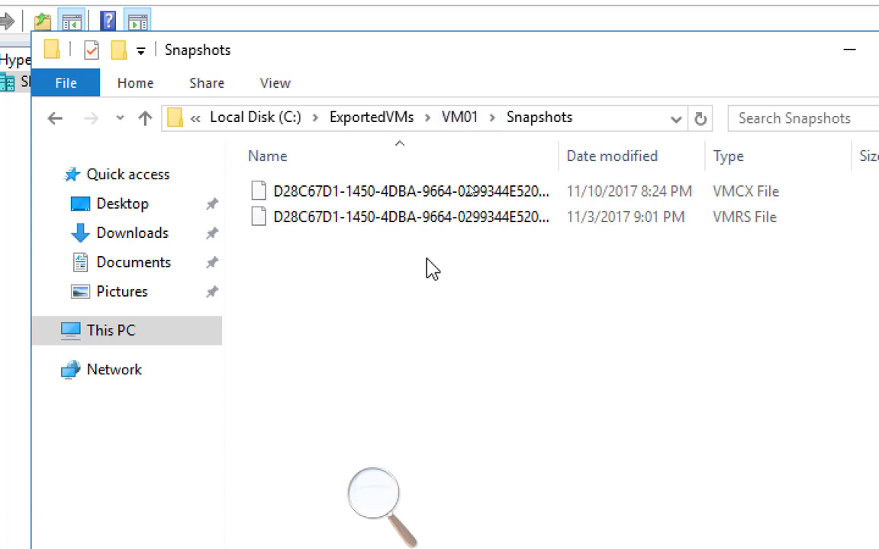
{"action": "left_click_drag", "start_coordinate": [423, 64], "coordinate": [423, 43]}
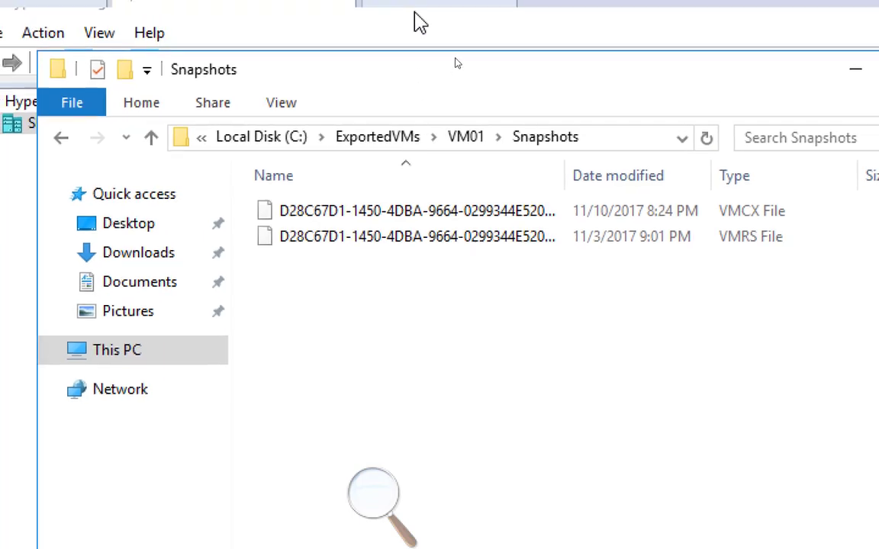
Inspect the files in VM01's exported Virtual Hard Disks and Virtual Machines folders.
{"action": "left_click", "coordinate": [402, 145]}
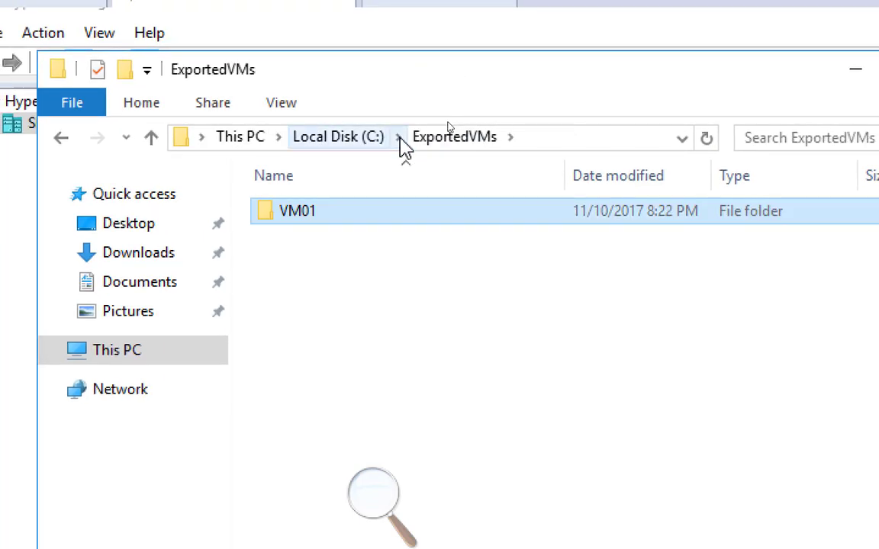
{"action": "double_click", "coordinate": [290, 215]}
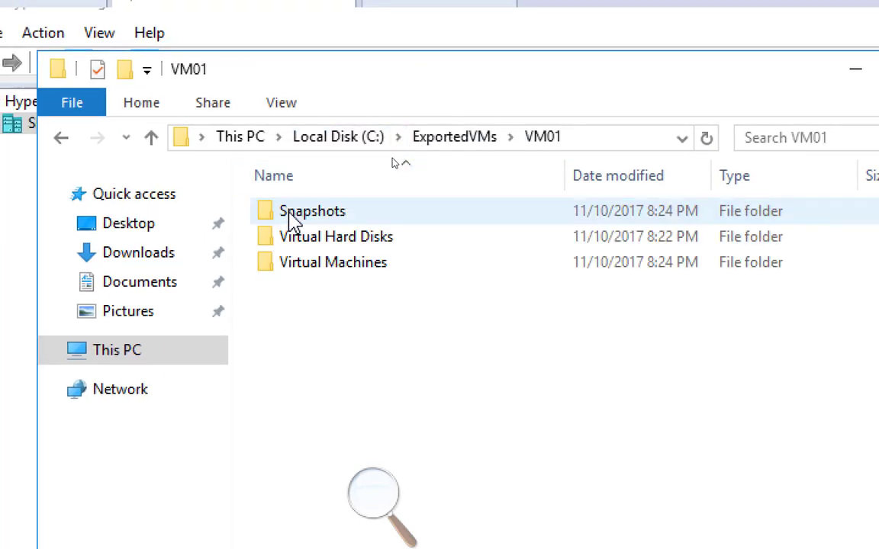
{"action": "double_click", "coordinate": [343, 245]}
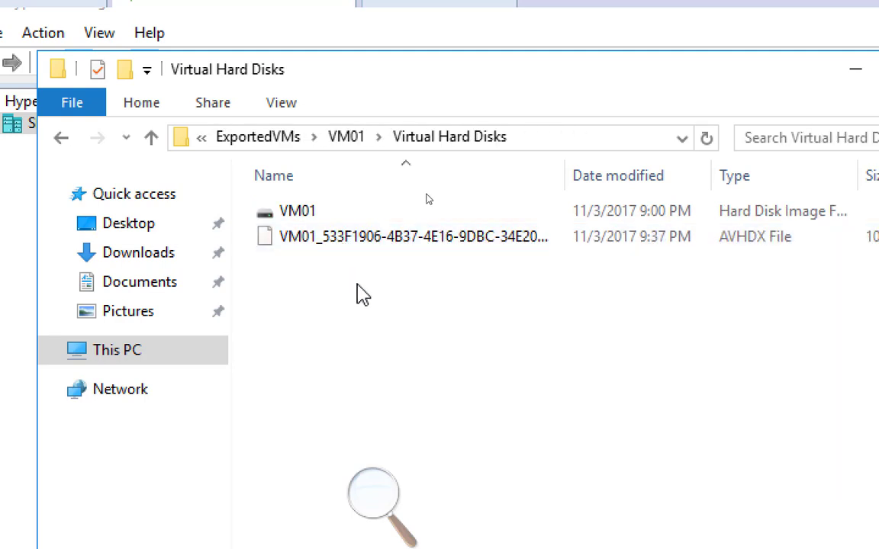
{"action": "left_click", "coordinate": [344, 138]}
{"action": "double_click", "coordinate": [347, 264]}
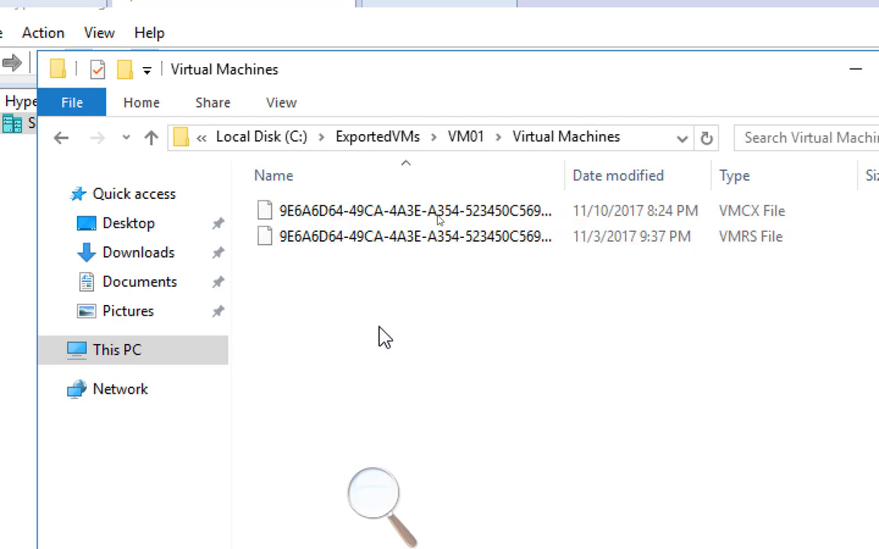
Return to the ExportedVMs folder, minimize its window and close the other File Explorer window.
{"action": "left_click", "coordinate": [364, 139]}
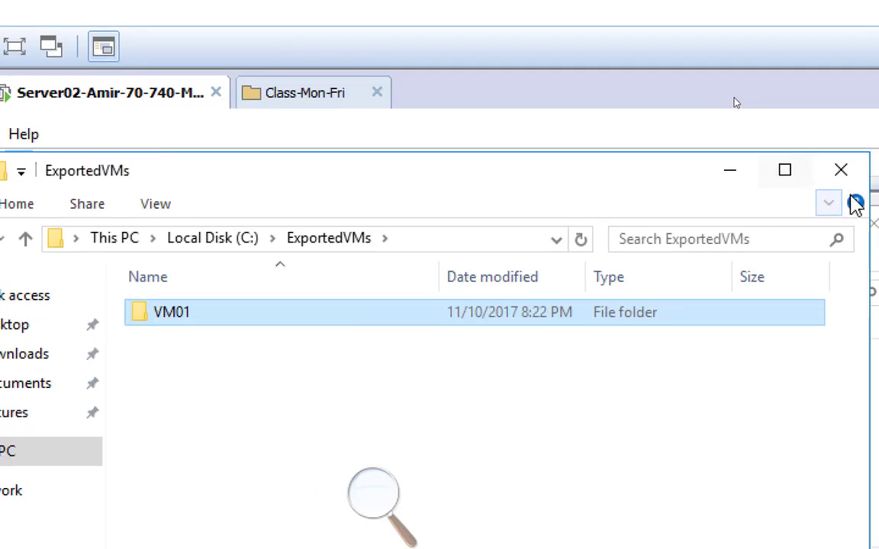
{"action": "left_click", "coordinate": [731, 171]}
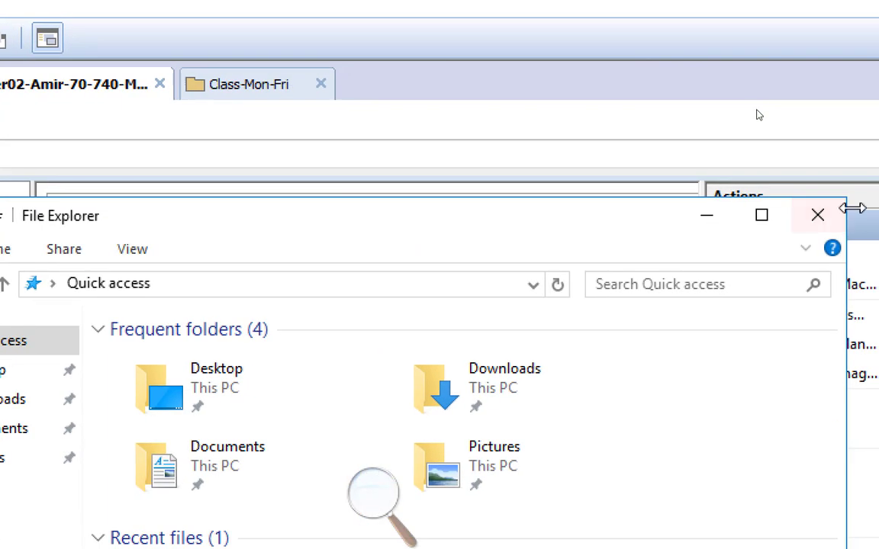
{"action": "left_click", "coordinate": [815, 218]}
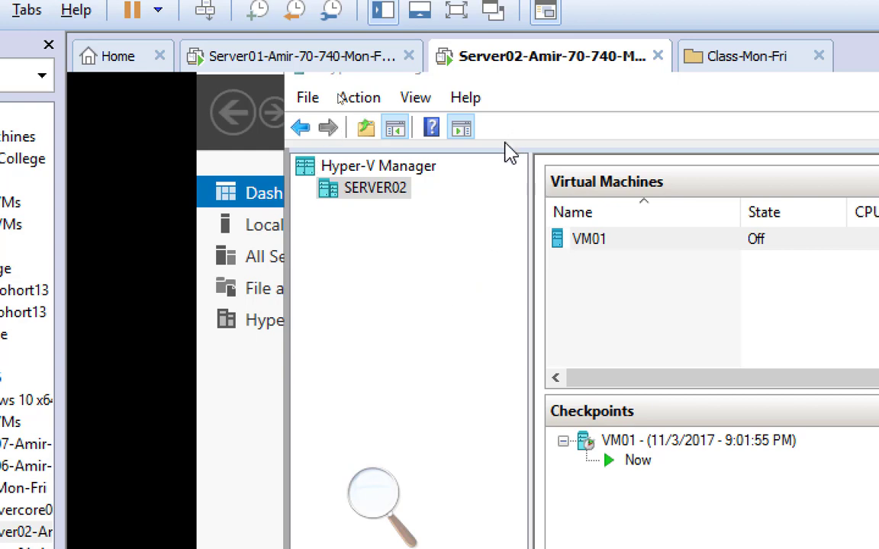
Start importing a virtual machine on SERVER02 and select C:\ExportedVMs\VM01 as the source folder.
{"action": "right_click", "coordinate": [397, 194]}
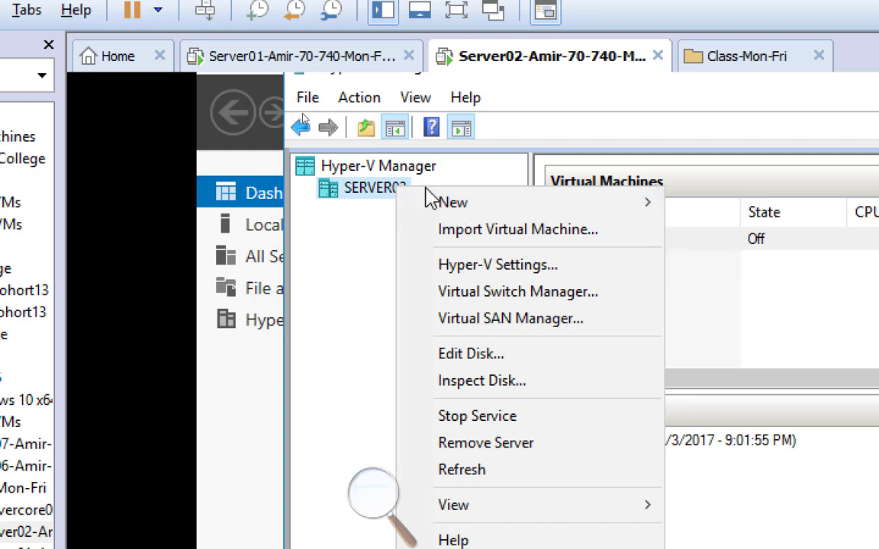
{"action": "left_click", "coordinate": [506, 241]}
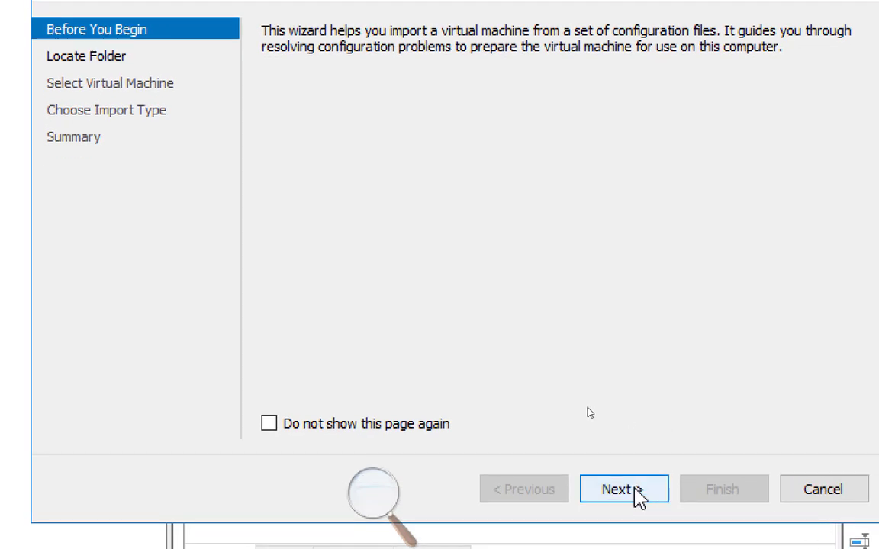
{"action": "left_click", "coordinate": [636, 490]}
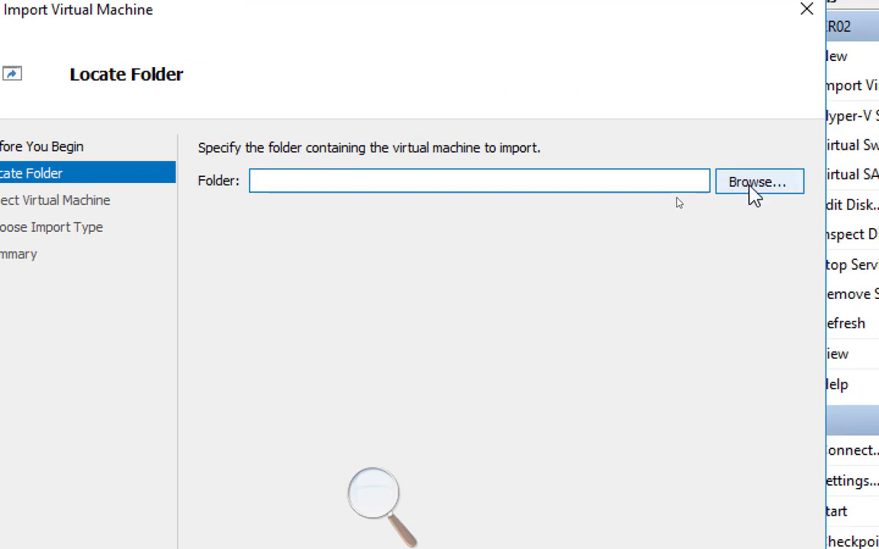
{"action": "left_click", "coordinate": [754, 191]}
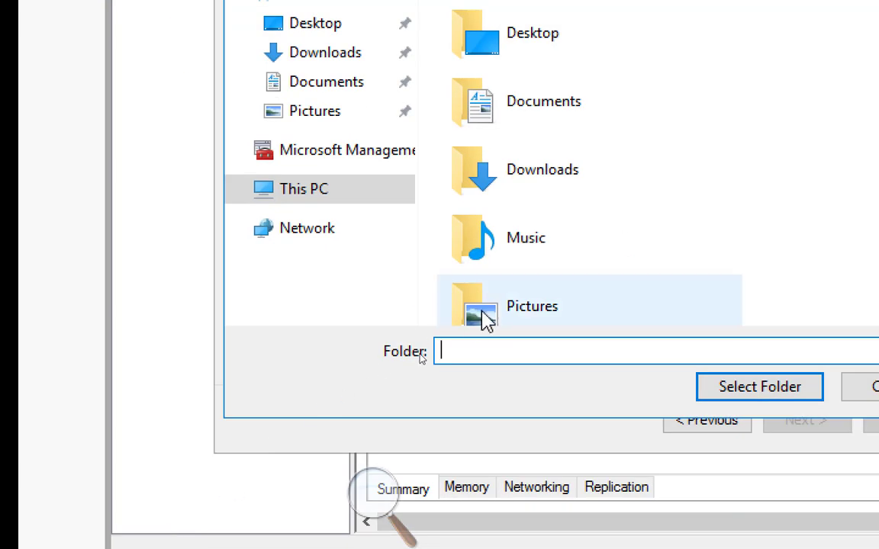
{"action": "scroll", "coordinate": [820, 229], "scroll_direction": "down", "scroll_amount": 4}
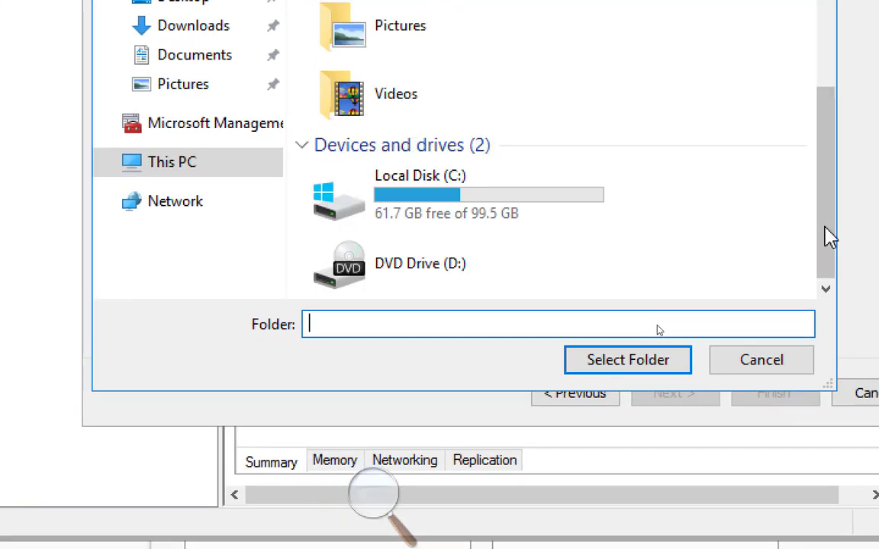
{"action": "double_click", "coordinate": [410, 191]}
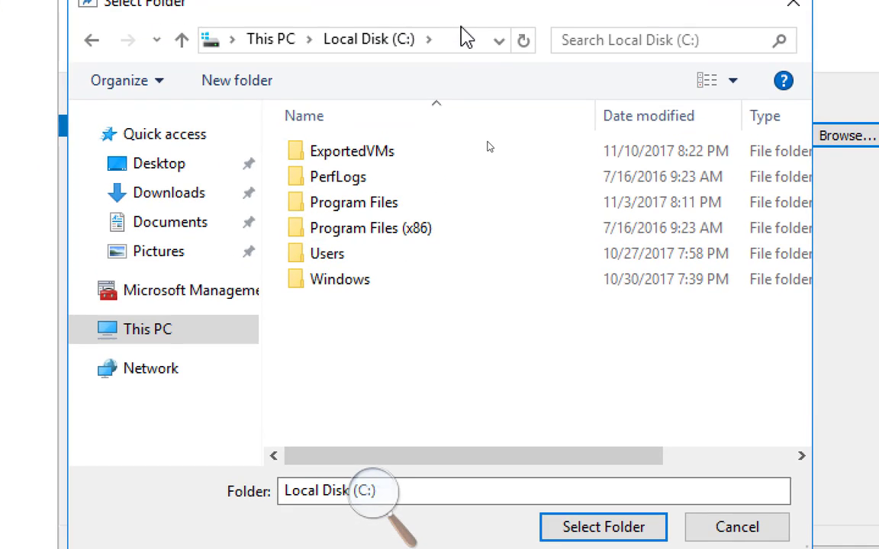
{"action": "left_click", "coordinate": [386, 158]}
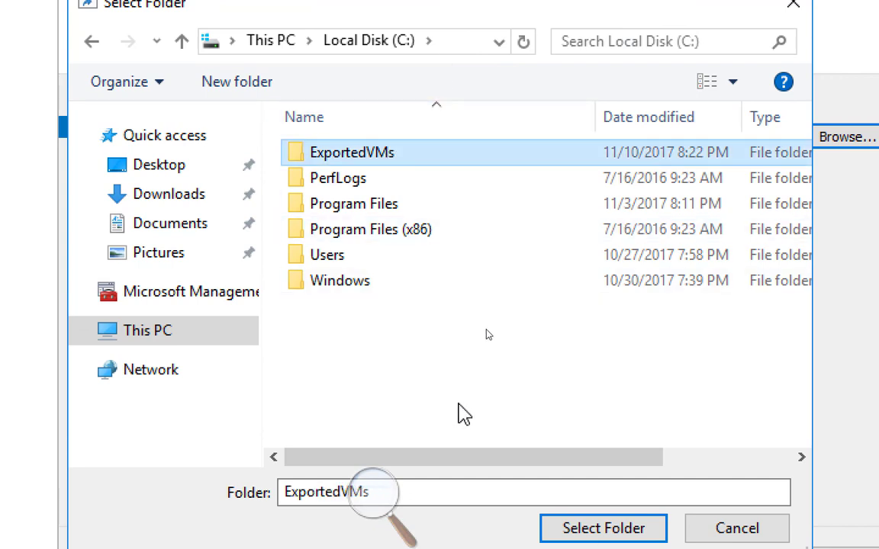
{"action": "double_click", "coordinate": [360, 158]}
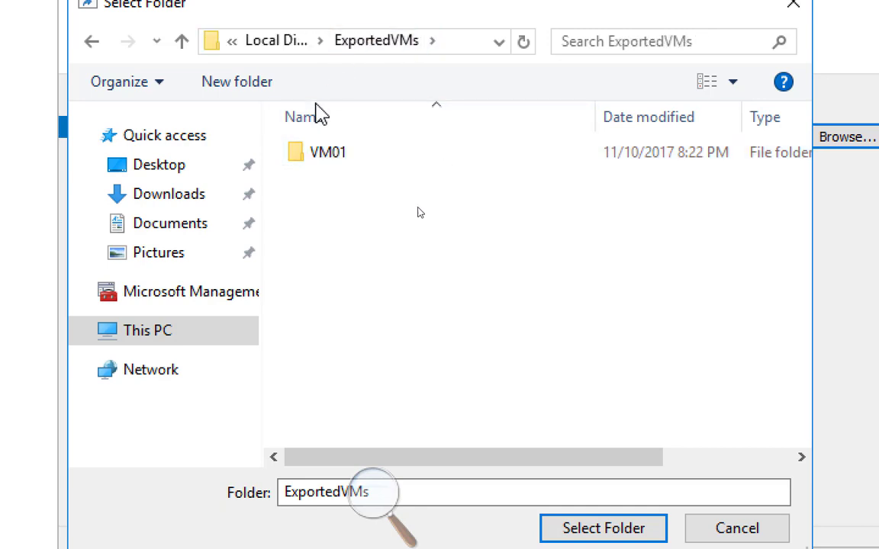
{"action": "left_click", "coordinate": [335, 160]}
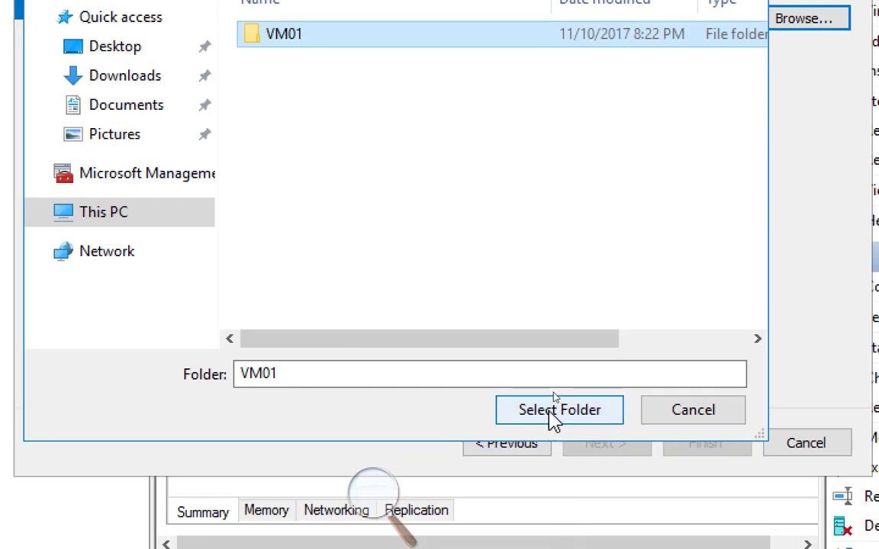
{"action": "left_click", "coordinate": [553, 416]}
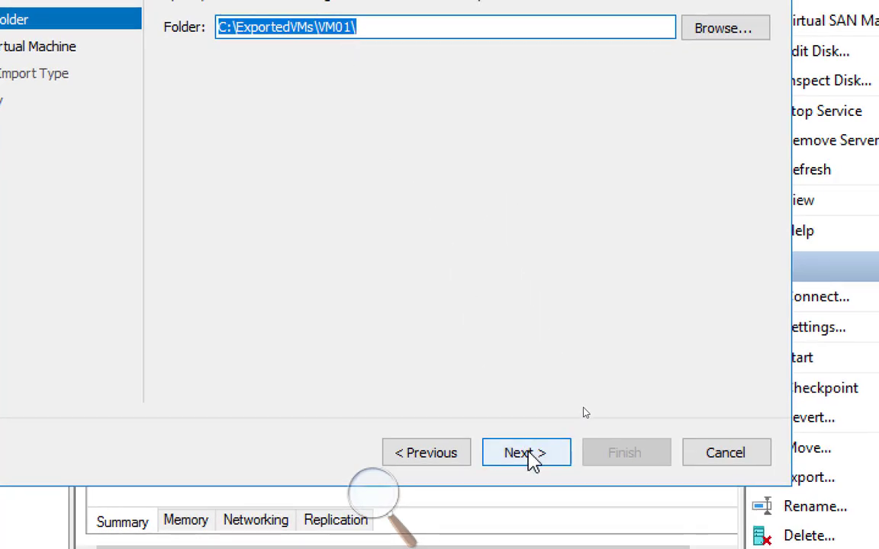
Accept VM01 as the machine to import and set the import type to Copy the virtual machine (create a new unique ID).
{"action": "left_click", "coordinate": [528, 455]}
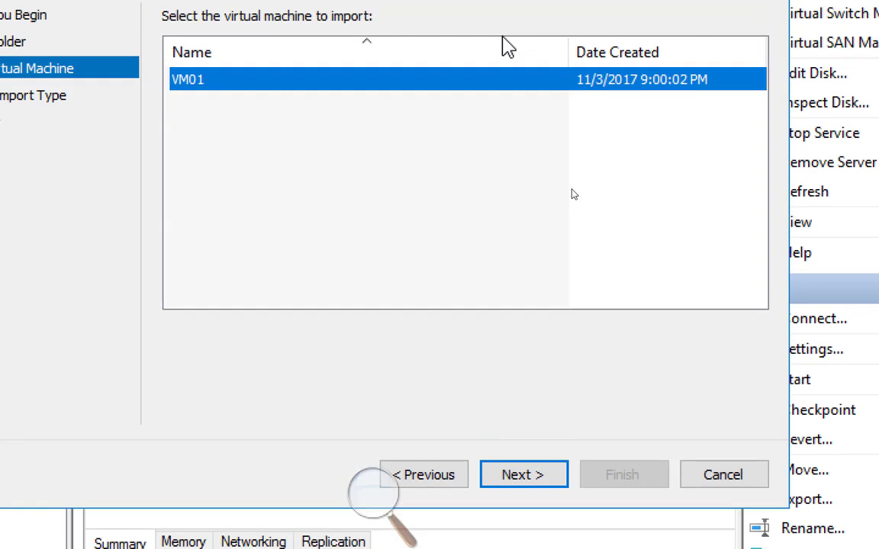
{"action": "left_click", "coordinate": [550, 476]}
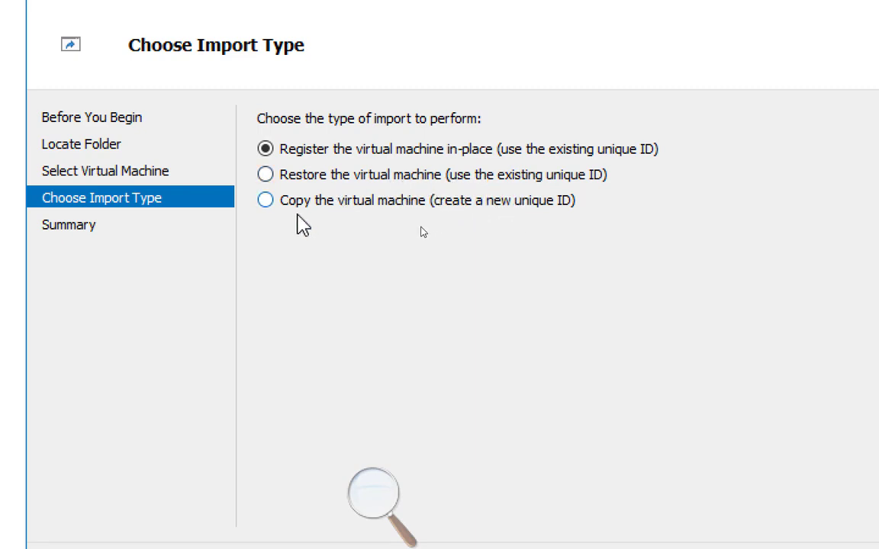
{"action": "left_click", "coordinate": [377, 203]}
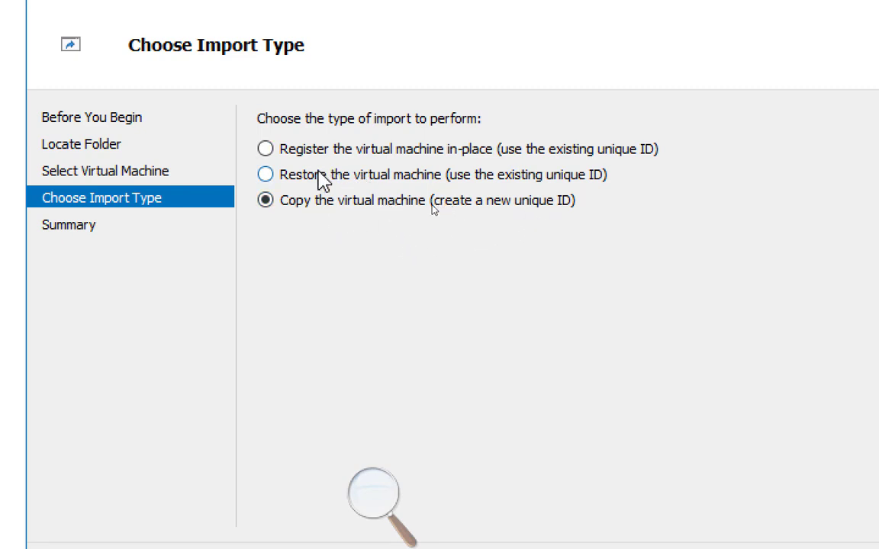
{"action": "left_click", "coordinate": [322, 177]}
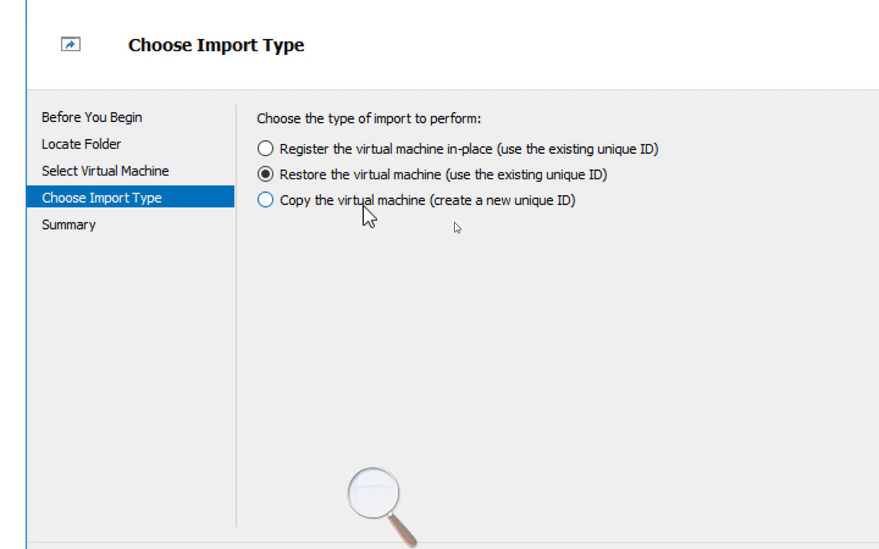
{"action": "left_click", "coordinate": [351, 153]}
{"action": "left_click", "coordinate": [378, 203]}
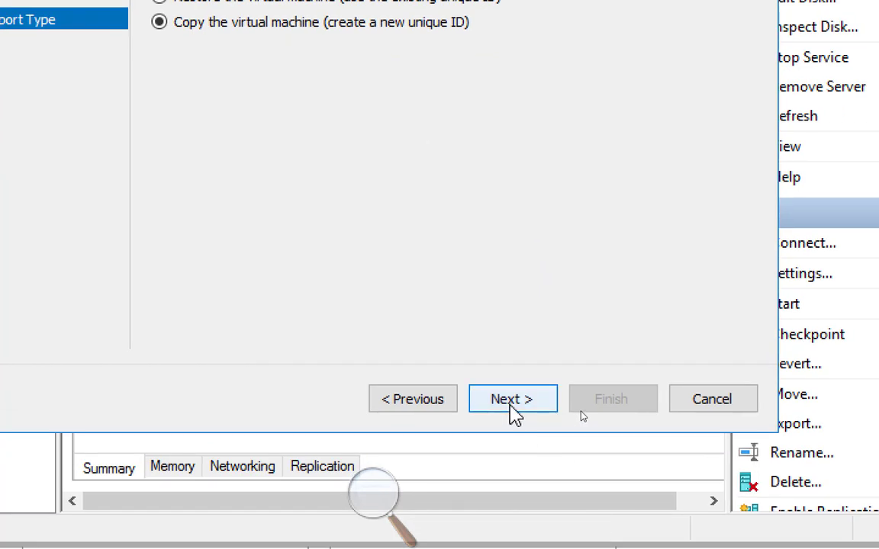
Keep the default Hyper-V configuration folders and try storing the imported disks in C:\Users\Public\Documents\Hyper-V\Virtual Hard Disks\.
{"action": "left_click", "coordinate": [513, 404]}
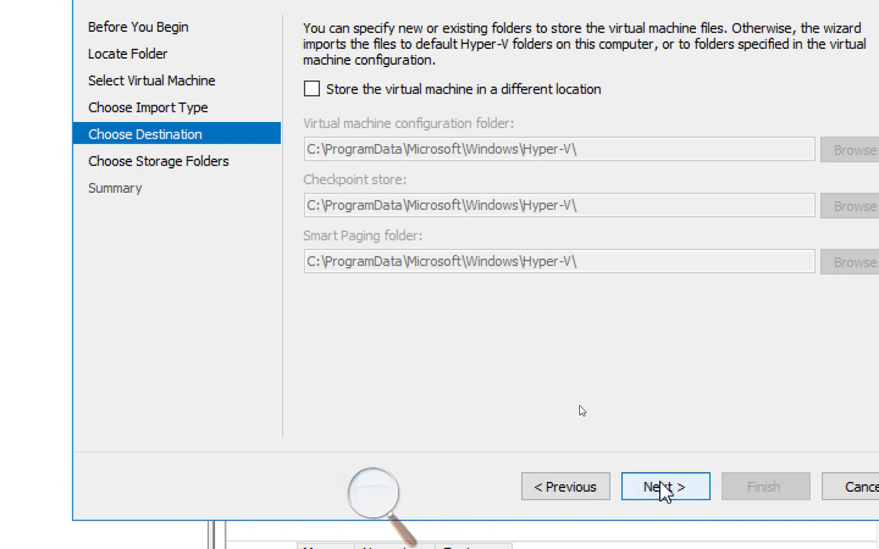
{"action": "left_click", "coordinate": [665, 489]}
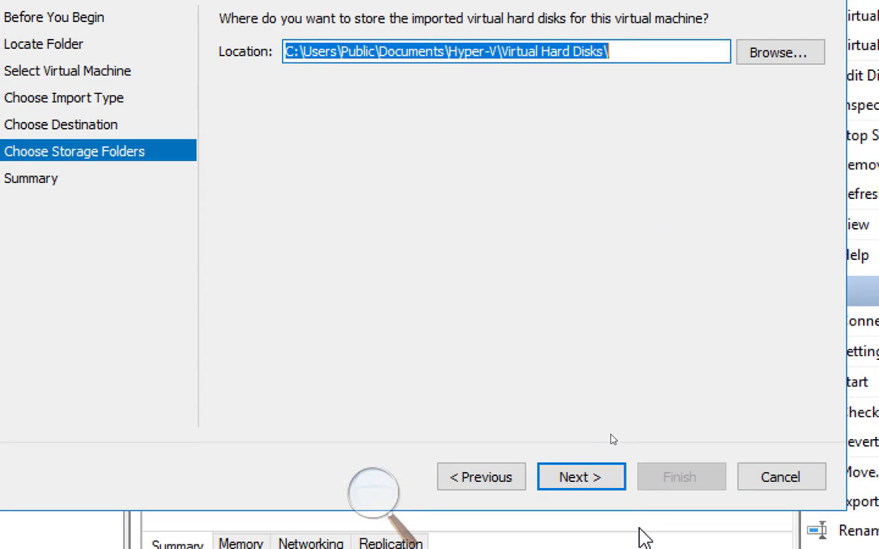
{"action": "left_click", "coordinate": [605, 481]}
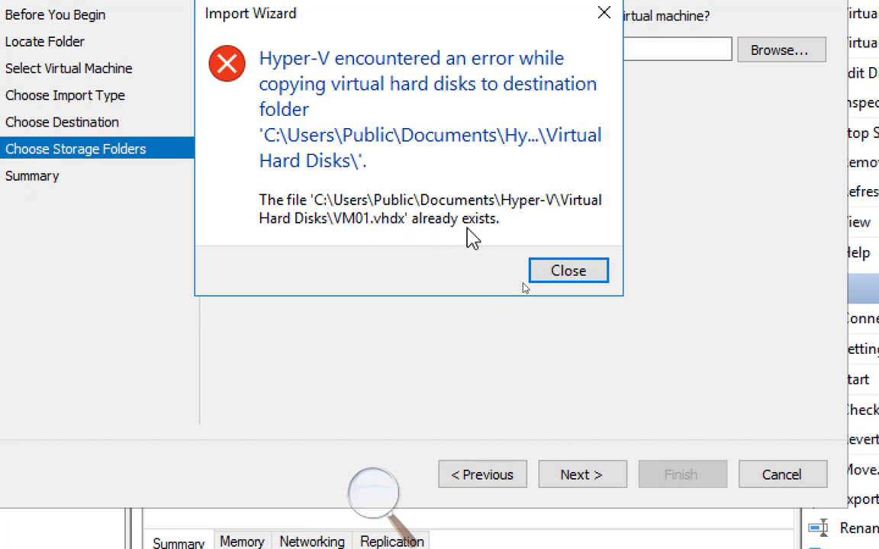
Dismiss the copy error and set the imported disks' storage location to C:\Users\Public\Documents\Hyper-V\Virtual Hard Disks\NYFS.vhdx.
{"action": "left_click", "coordinate": [565, 274]}
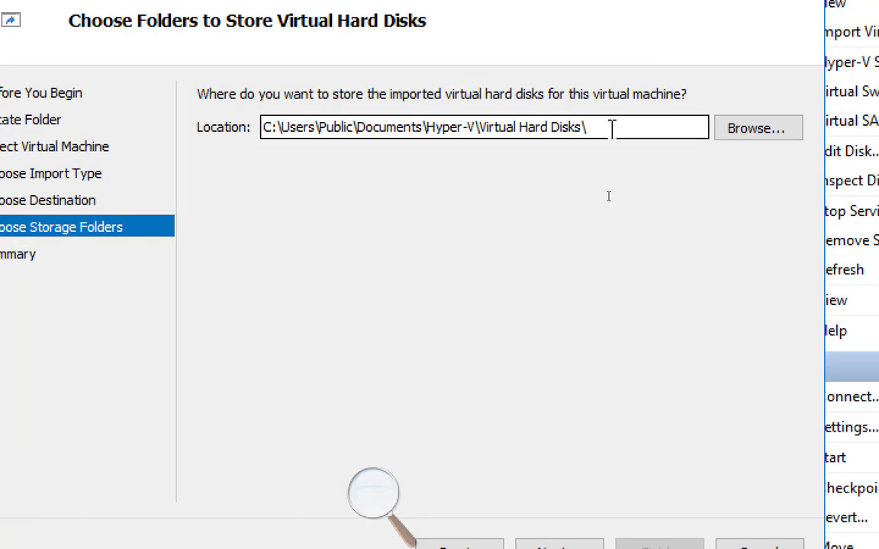
{"action": "left_click", "coordinate": [611, 128]}
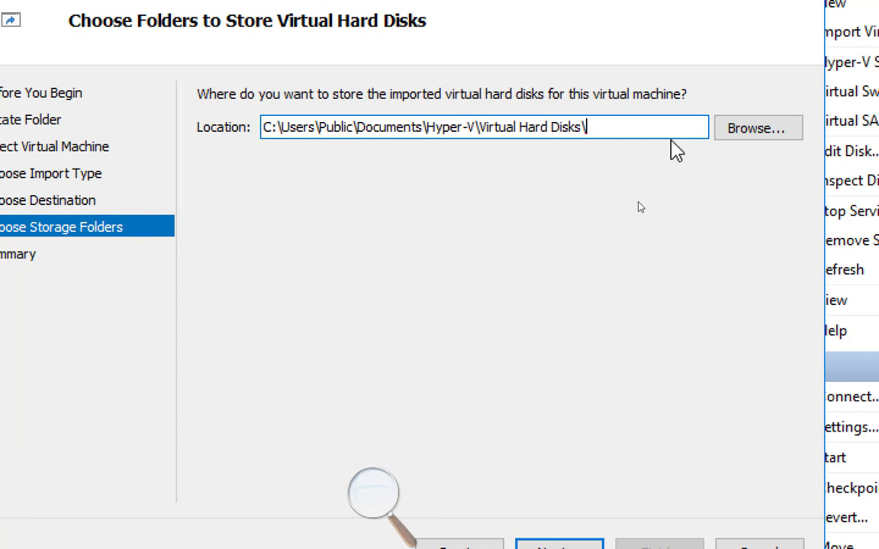
{"action": "type", "text": "VM"}
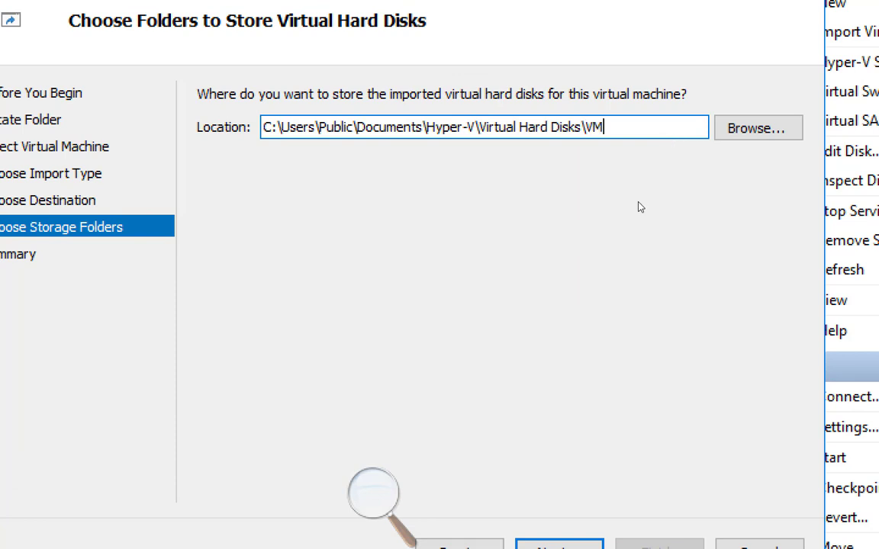
{"action": "key", "text": "BackSpace"}
{"action": "key", "text": "BackSpace"}
{"action": "type", "text": "NYFS.vhdx"}
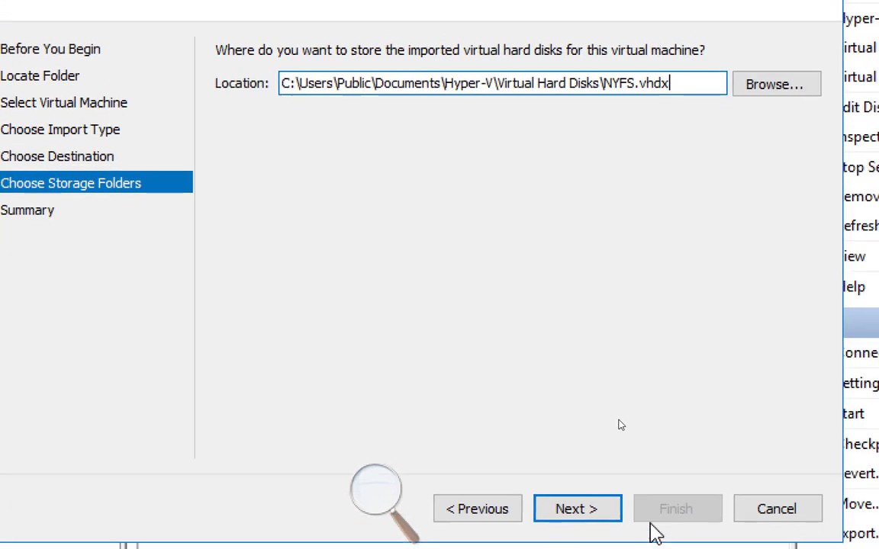
{"action": "left_click", "coordinate": [577, 505]}
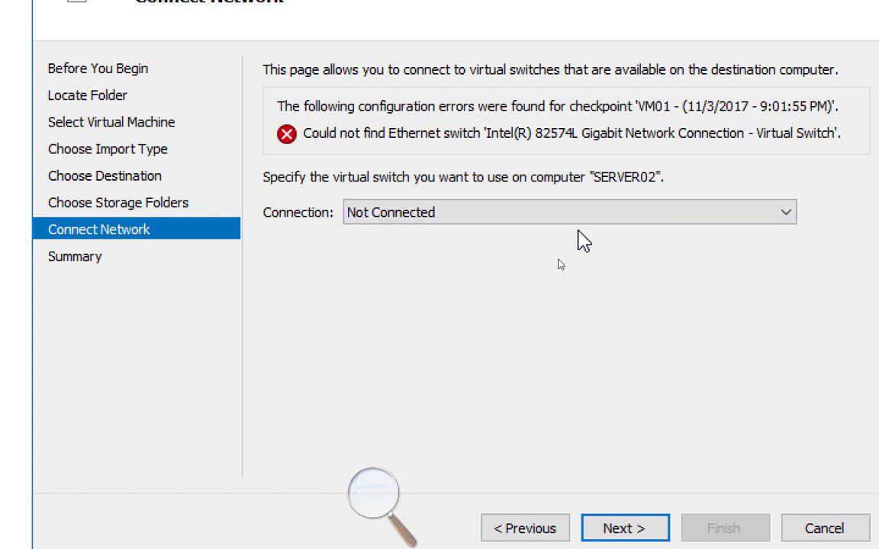
Connect the imported machine to External Virtual Switch and complete the import.
{"action": "left_click", "coordinate": [571, 215]}
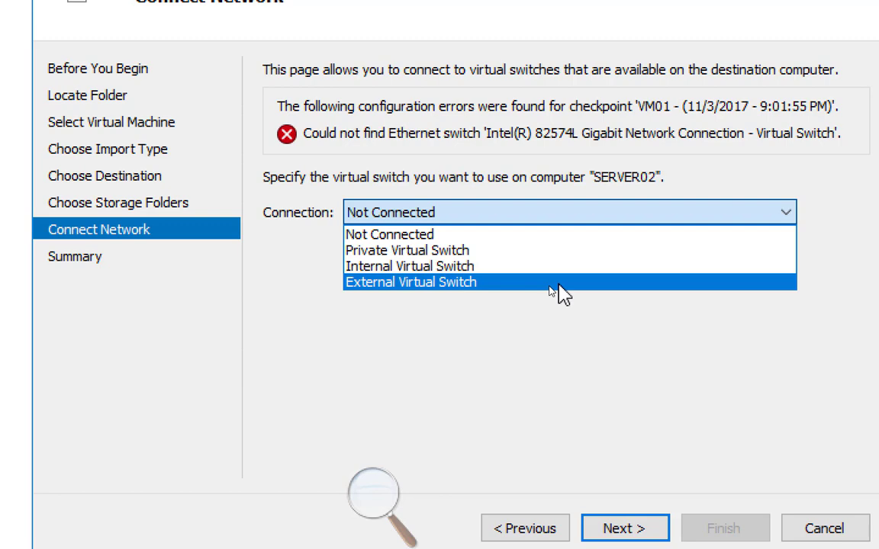
{"action": "left_click", "coordinate": [561, 284]}
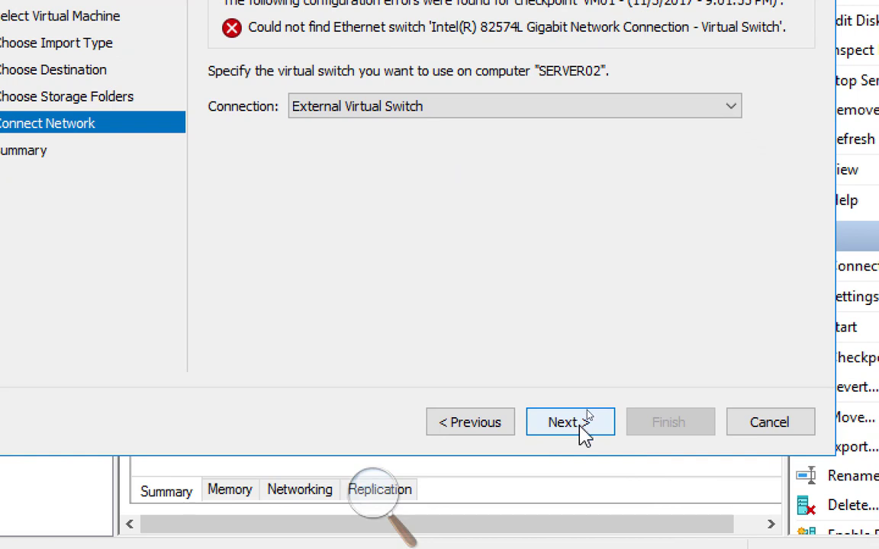
{"action": "left_click", "coordinate": [585, 438]}
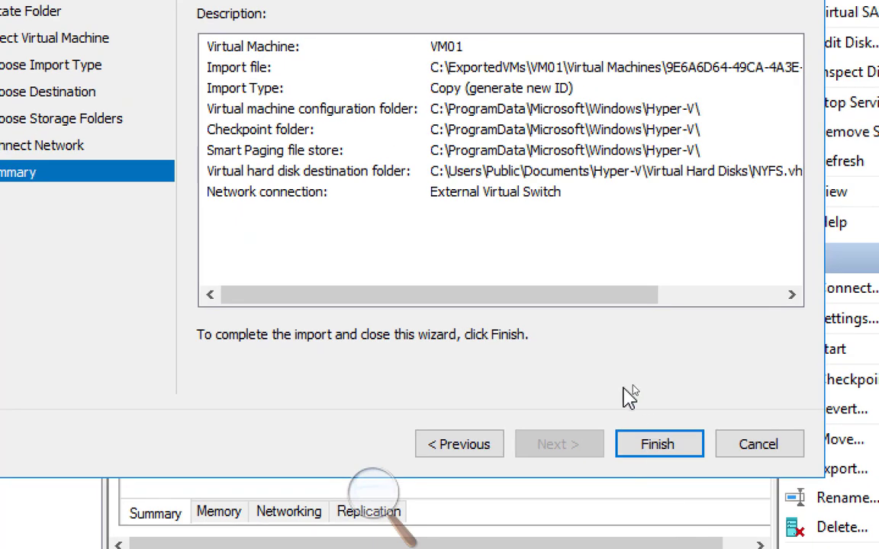
{"action": "left_click", "coordinate": [661, 443]}
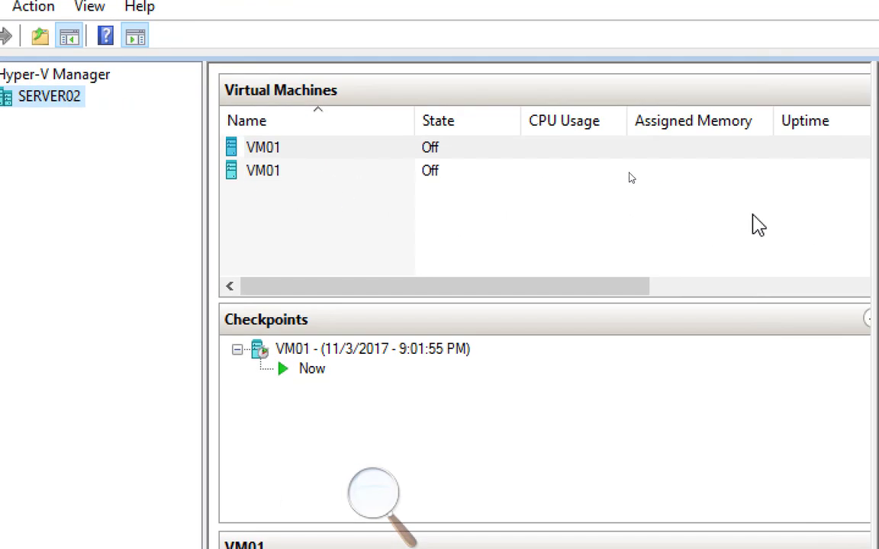
Compare the creation dates of the two VM01 machines and rename the newly imported copy to NYFS.
{"action": "left_click", "coordinate": [284, 178]}
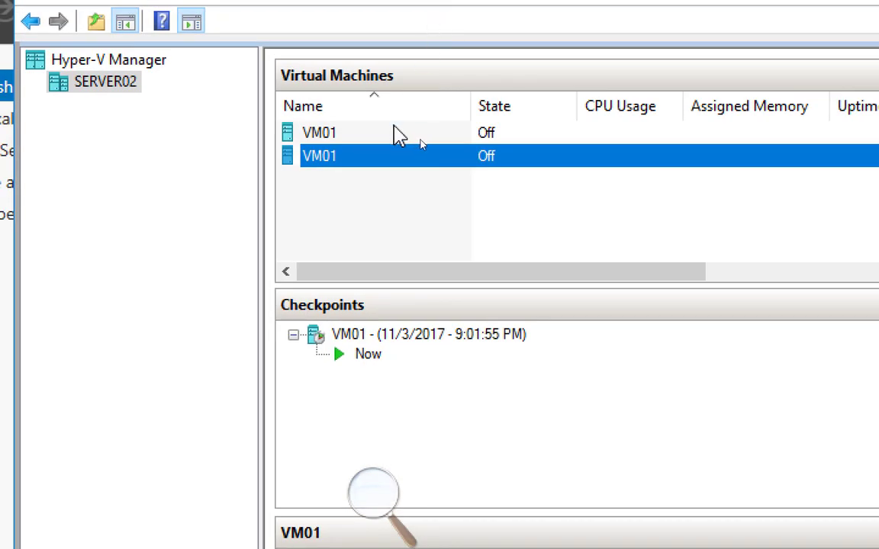
{"action": "left_click", "coordinate": [385, 118]}
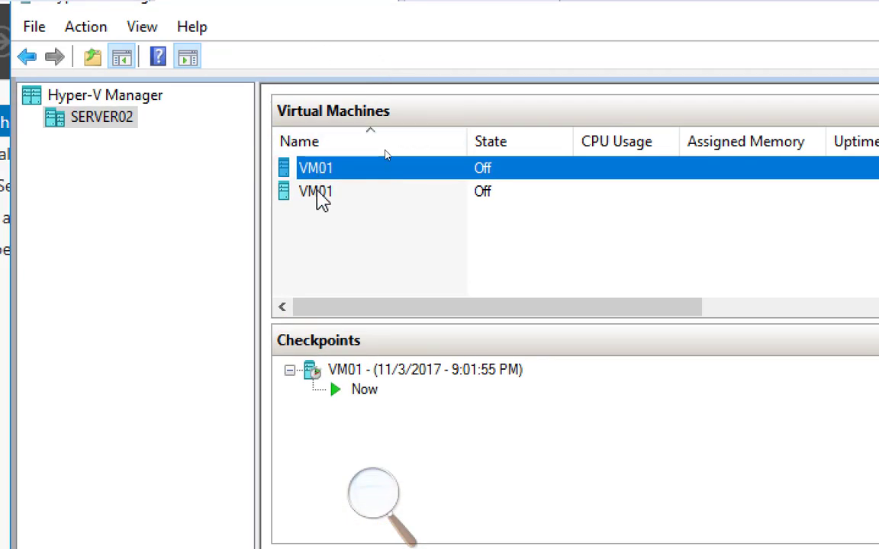
{"action": "left_click", "coordinate": [319, 192]}
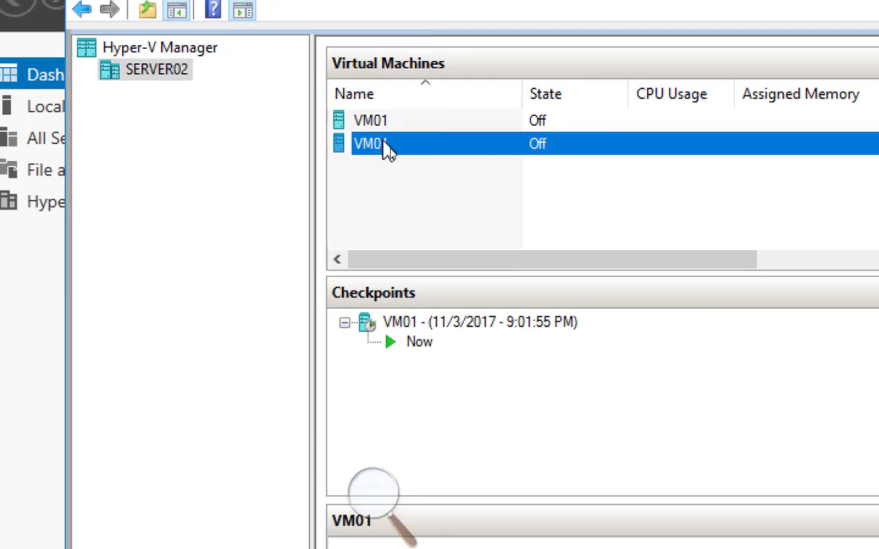
{"action": "right_click", "coordinate": [384, 141]}
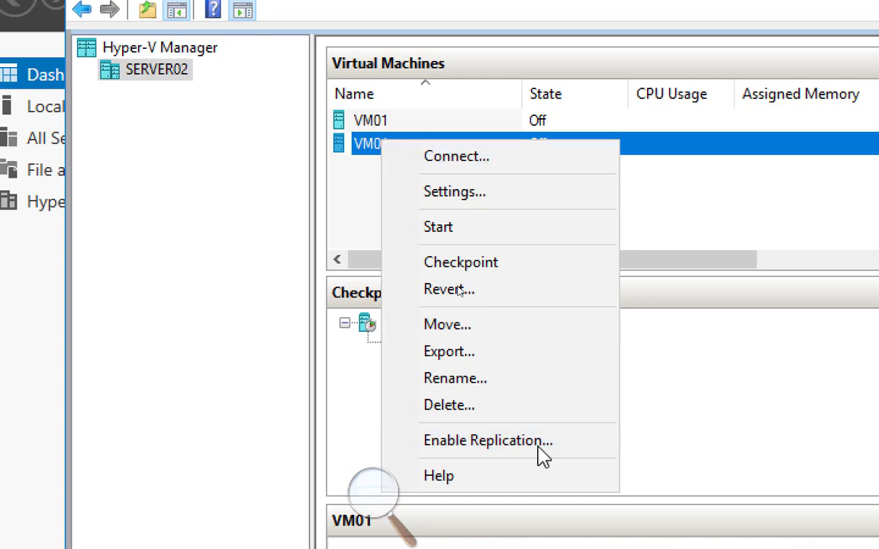
{"action": "left_click", "coordinate": [502, 385]}
{"action": "type", "text": "N"}
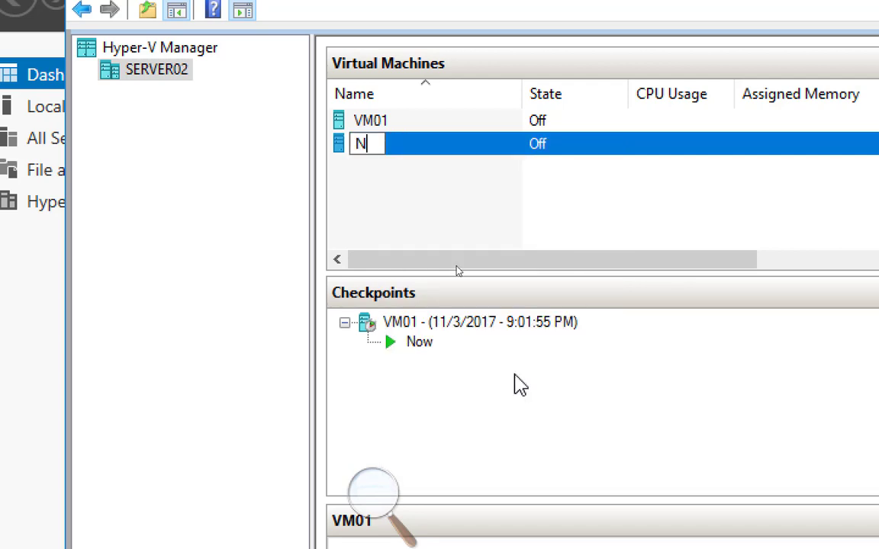
{"action": "type", "text": "YFS"}
{"action": "key", "text": "Return"}
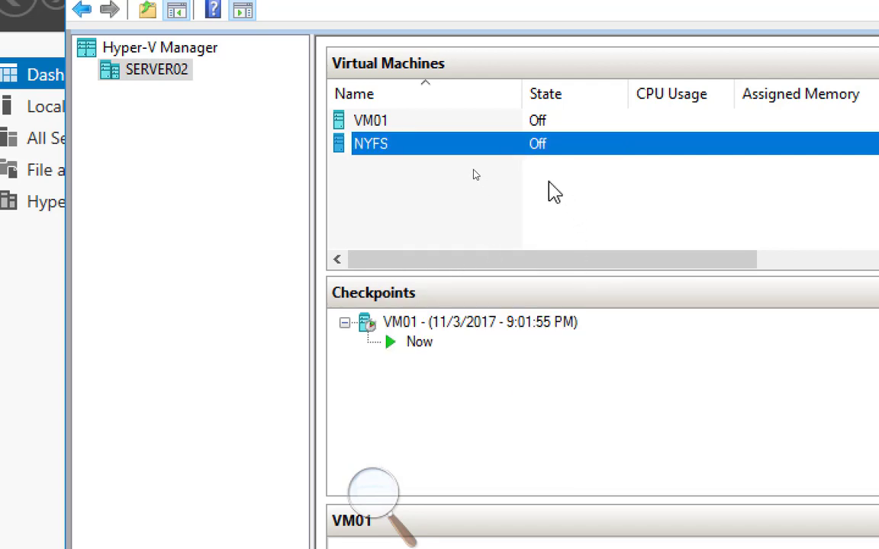
{"action": "left_click_drag", "start_coordinate": [550, 183], "coordinate": [473, 186]}
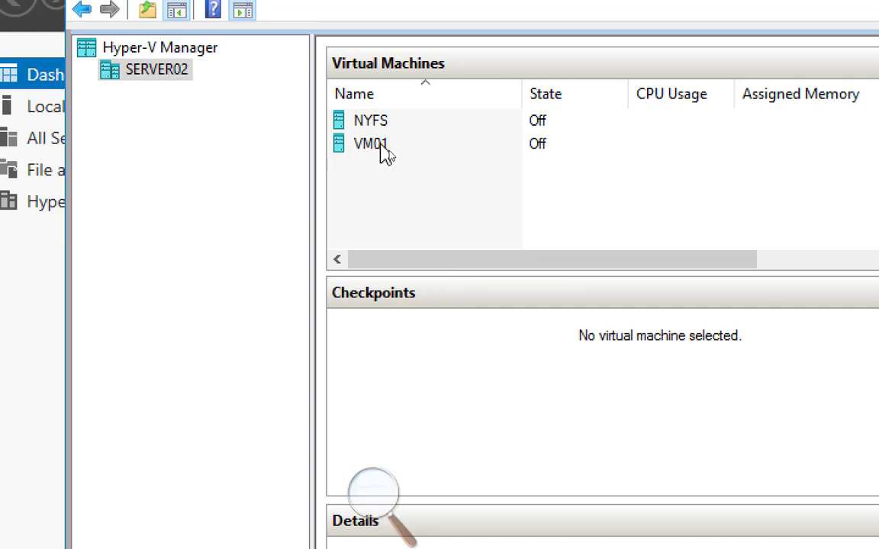
Rename the original VM01 virtual machine to TorFS.
{"action": "right_click", "coordinate": [386, 152]}
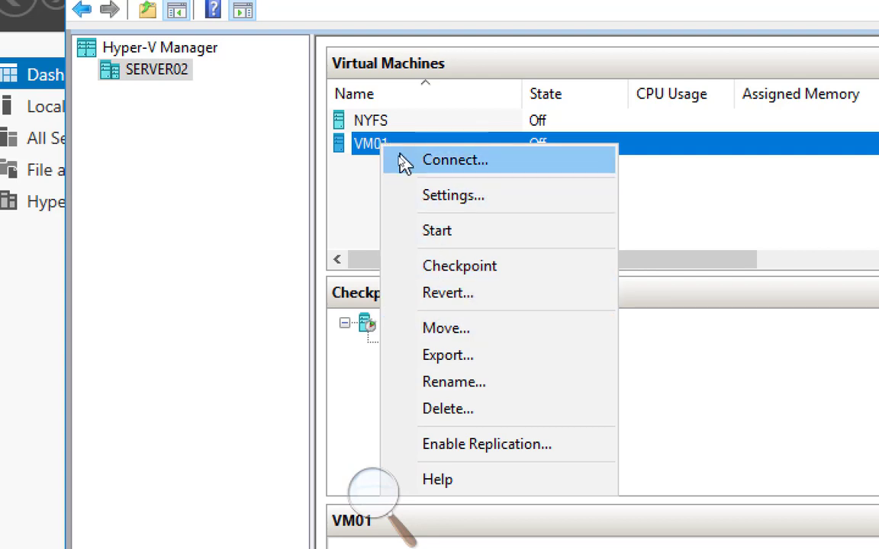
{"action": "left_click", "coordinate": [486, 384]}
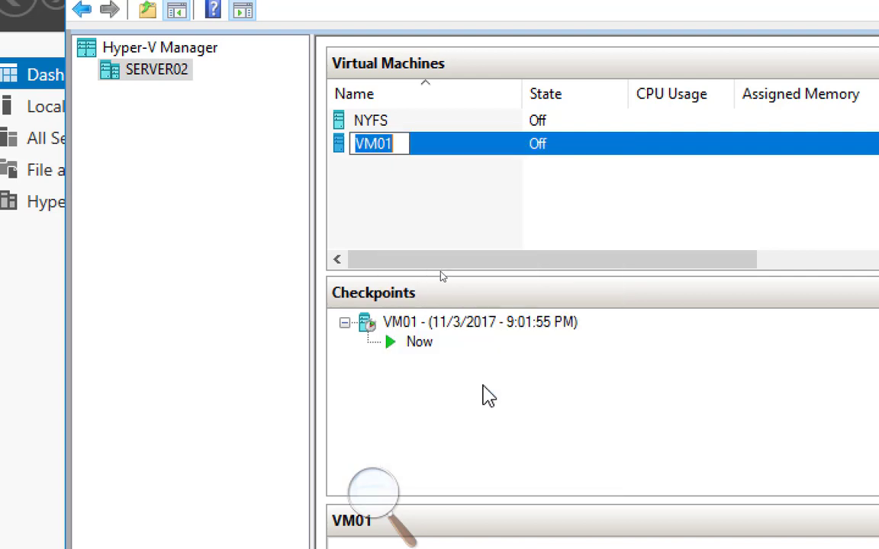
{"action": "type", "text": "TorFS"}
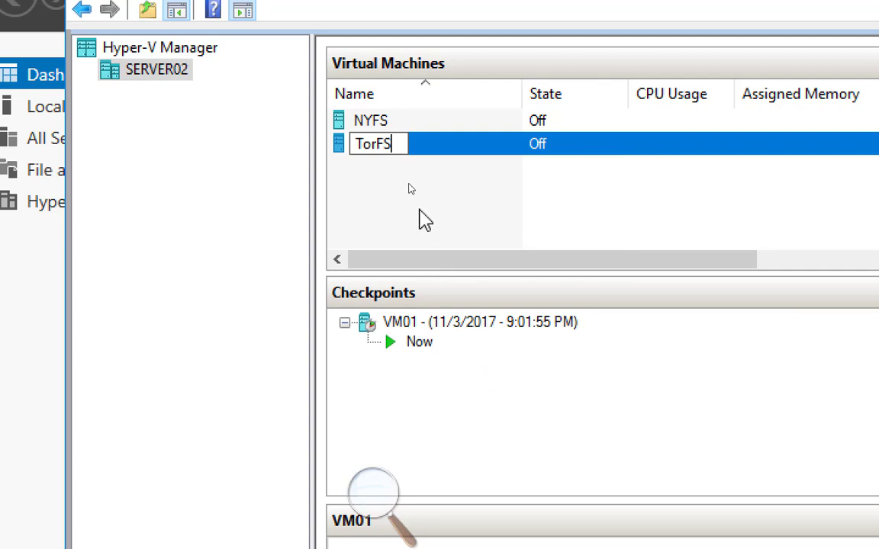
{"action": "mouse_move", "coordinate": [419, 206]}
{"action": "left_mouse_down"}
{"action": "mouse_move", "coordinate": [435, 227]}
{"action": "mouse_move", "coordinate": [424, 105]}
{"action": "mouse_move", "coordinate": [415, 233]}
{"action": "mouse_move", "coordinate": [412, 201]}
{"action": "left_mouse_up"}
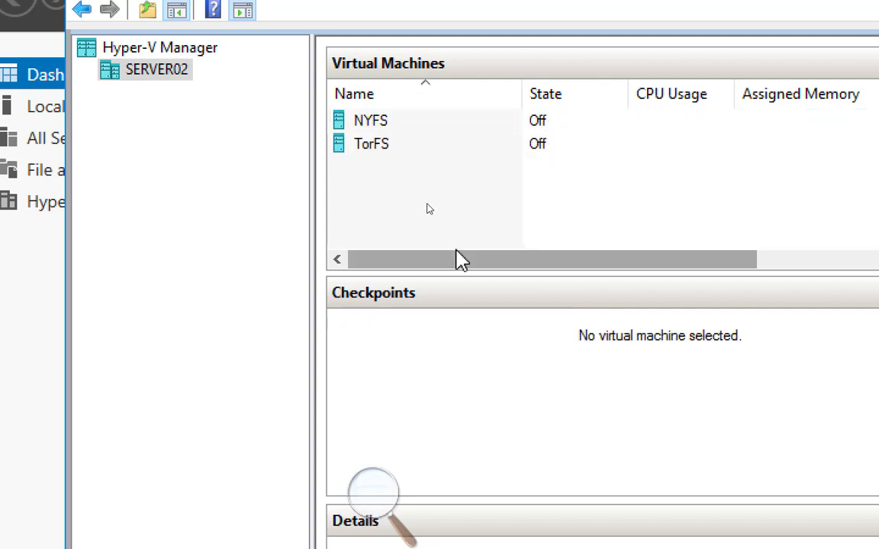
Reduce the Magnifier zoom to 100% and switch to the Paint window with the data-flow separation diagram.
{"action": "left_click", "coordinate": [373, 490]}
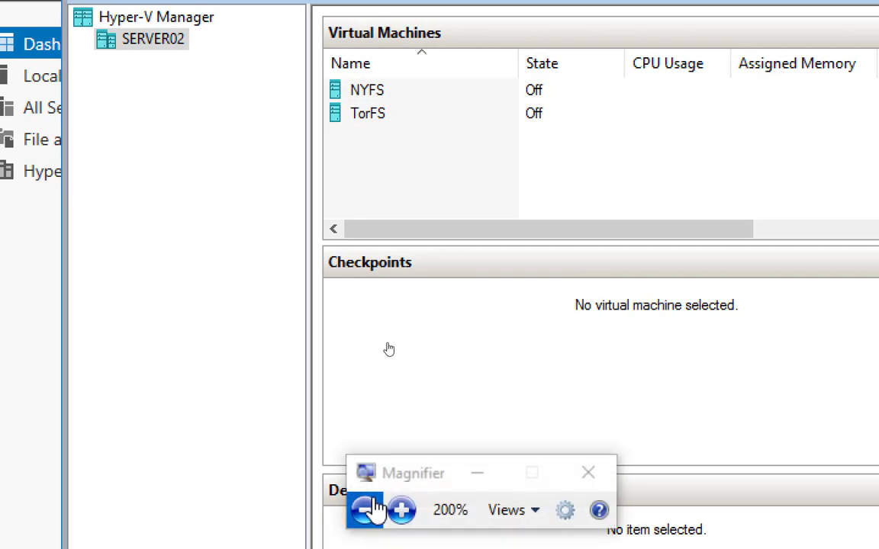
{"action": "left_click", "coordinate": [364, 508]}
{"action": "mouse_move", "coordinate": [327, 537]}
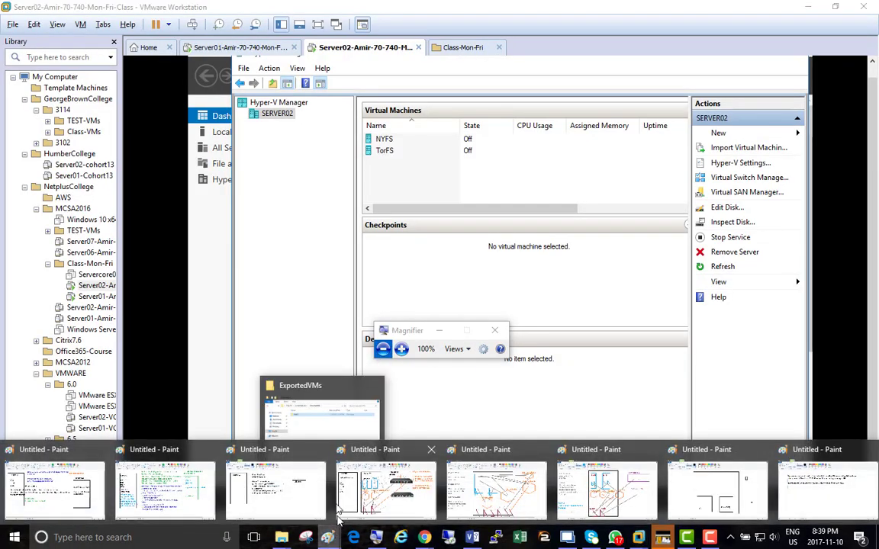
{"action": "left_click", "coordinate": [717, 489]}
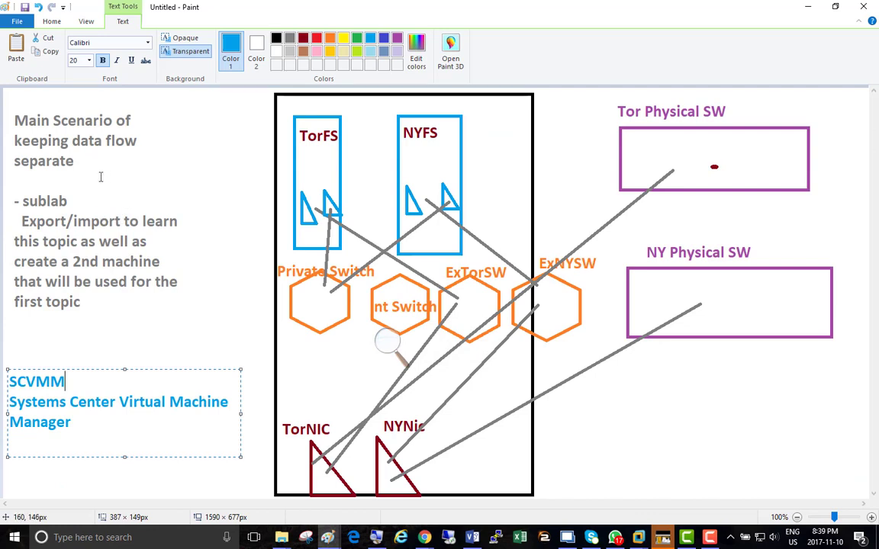
Finish editing the SCVMM text box and activate the Pencil tool for marking up the diagram.
{"action": "left_click", "coordinate": [166, 143]}
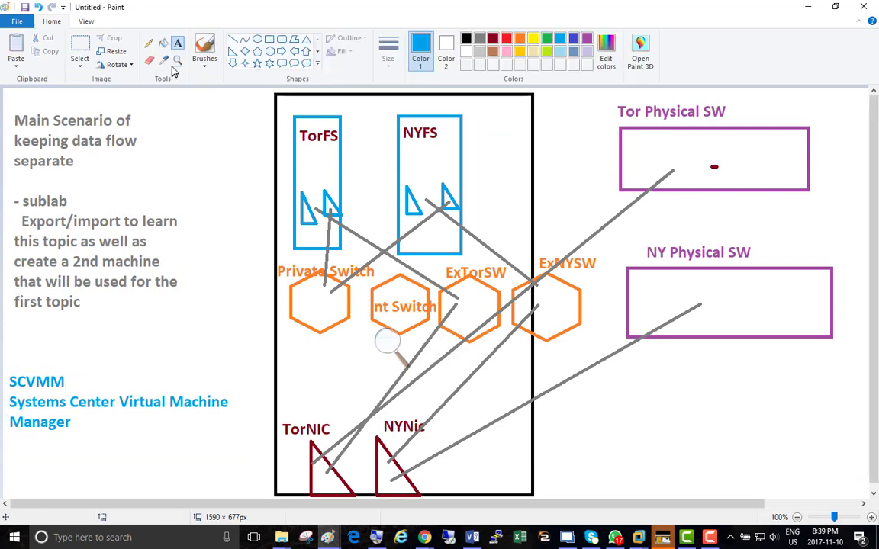
{"action": "left_click", "coordinate": [149, 43]}
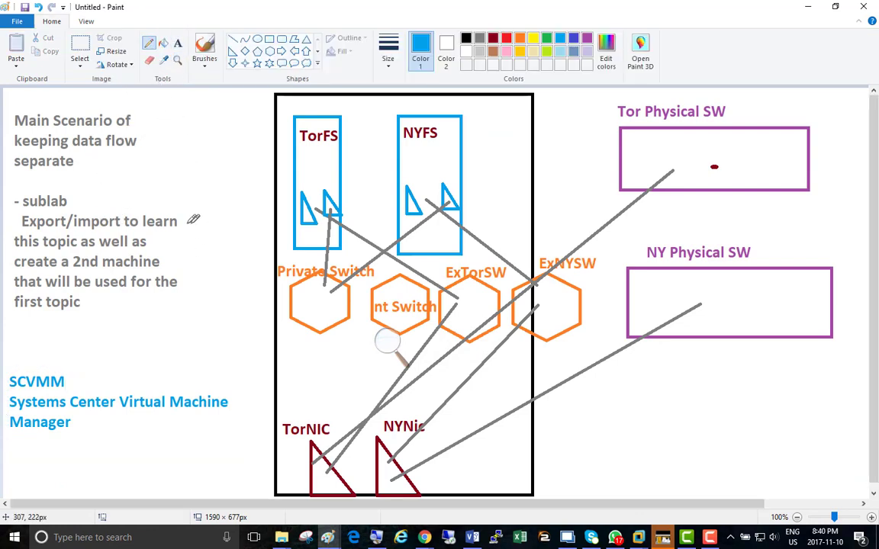
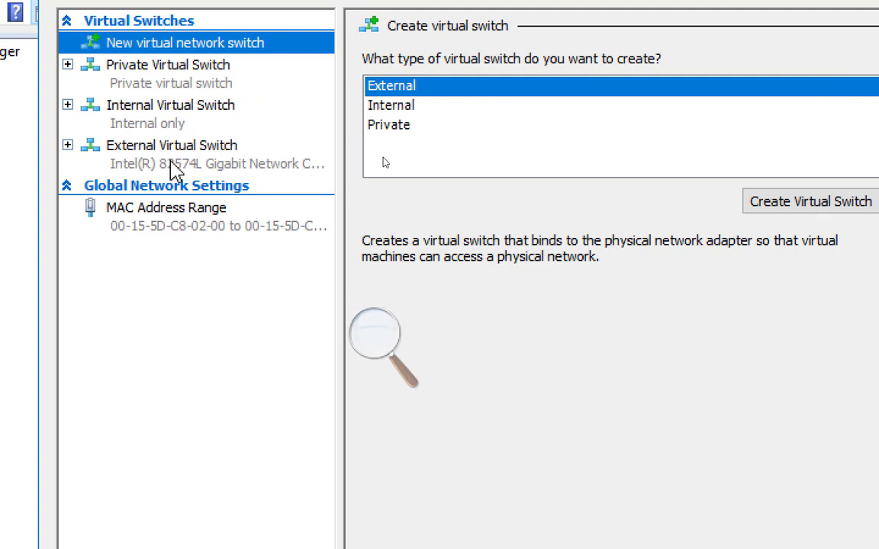
Rename the External Virtual Switch on SERVER02 to ExTorSW and save the change.
{"action": "left_click", "coordinate": [174, 169]}
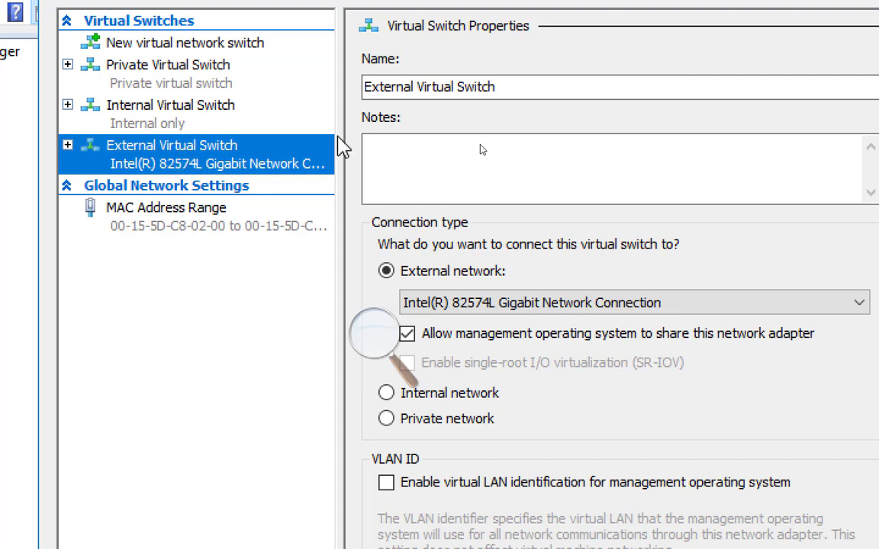
{"action": "left_click", "coordinate": [497, 88]}
{"action": "left_click_drag", "start_coordinate": [502, 86], "coordinate": [303, 112]}
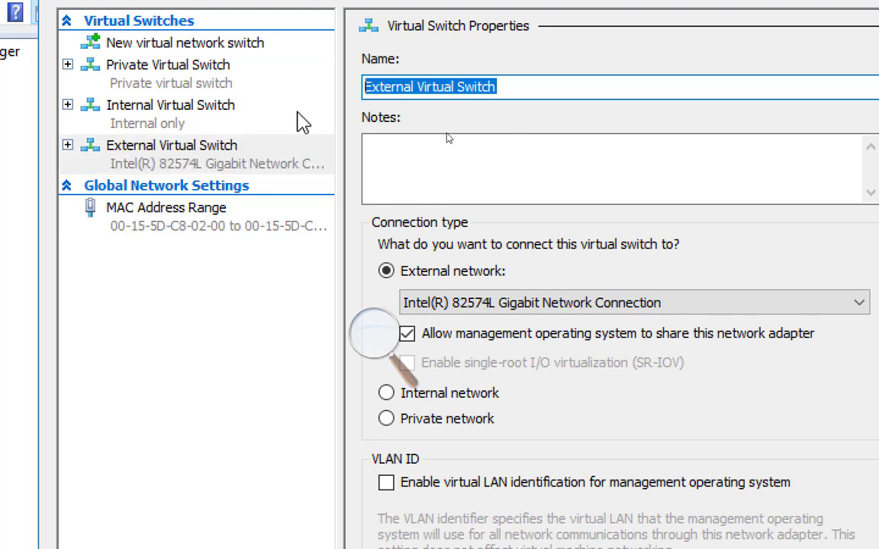
{"action": "type", "text": "Ex"}
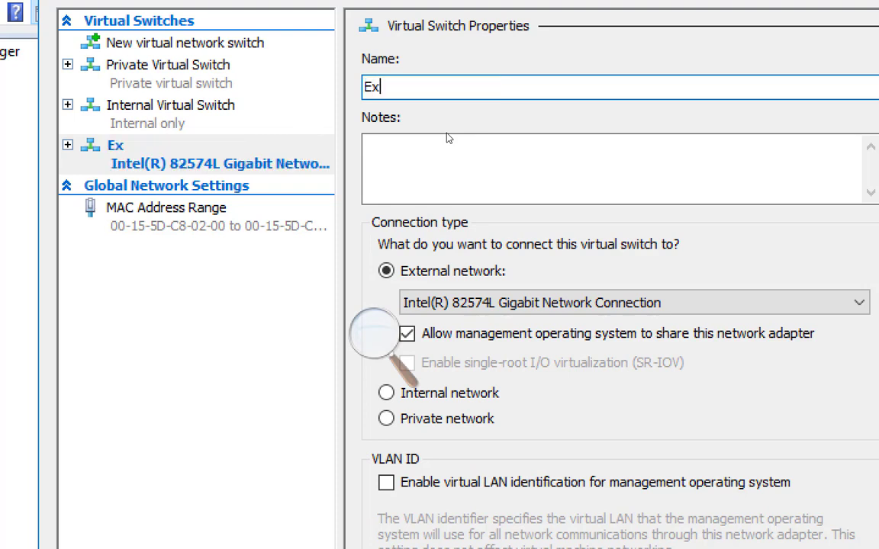
{"action": "type", "text": "TorSW"}
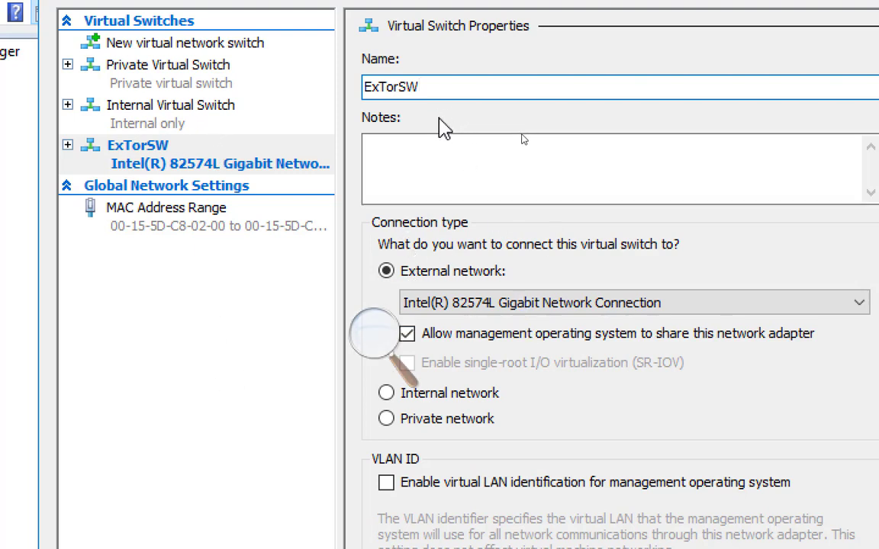
{"action": "left_click", "coordinate": [233, 359]}
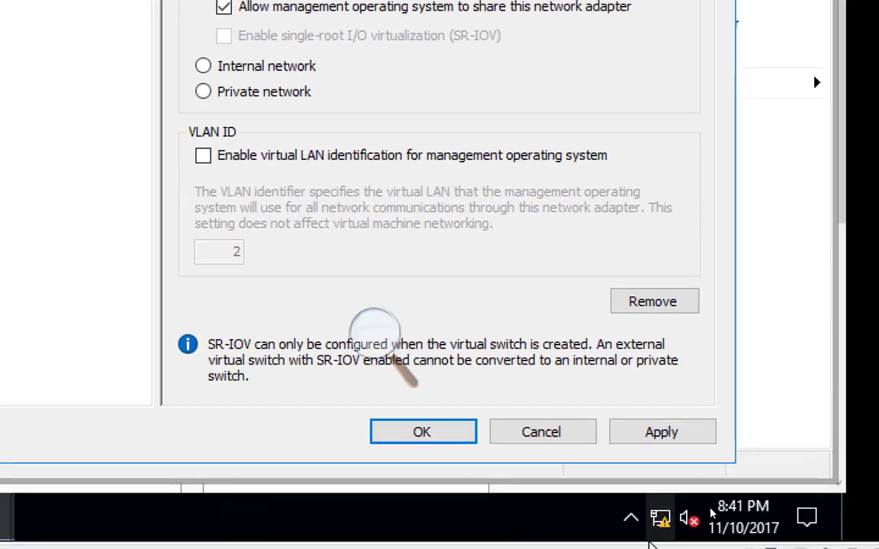
{"action": "left_click", "coordinate": [670, 509]}
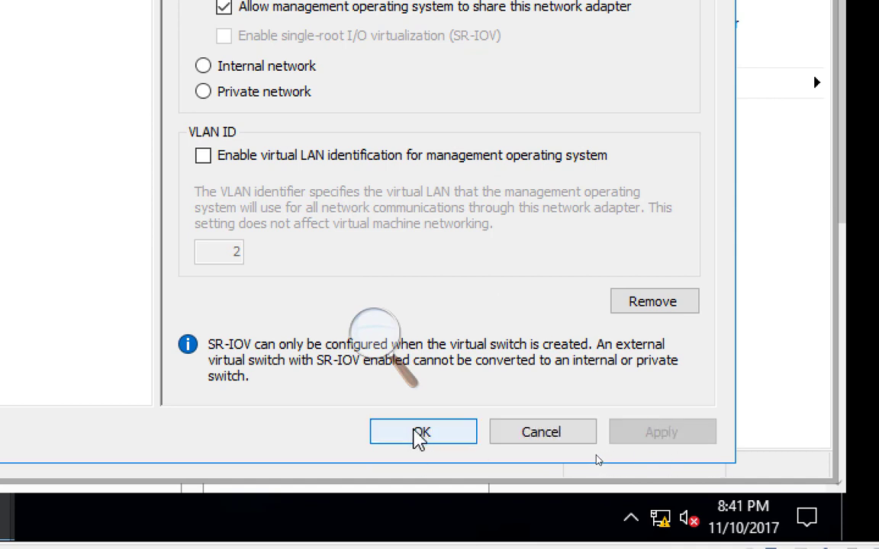
{"action": "left_click", "coordinate": [425, 435]}
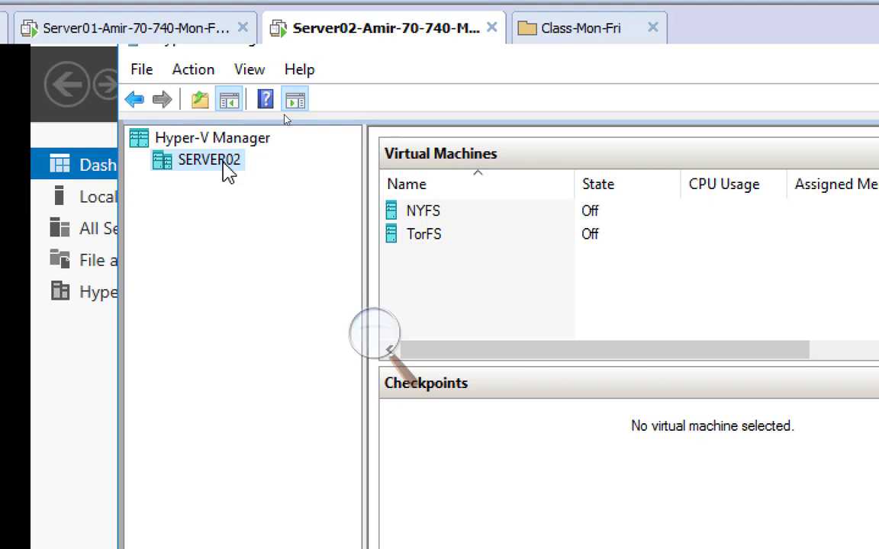
Add a new external virtual switch on SERVER02 and name it ExNYSW to match the diagram.
{"action": "right_click", "coordinate": [227, 171]}
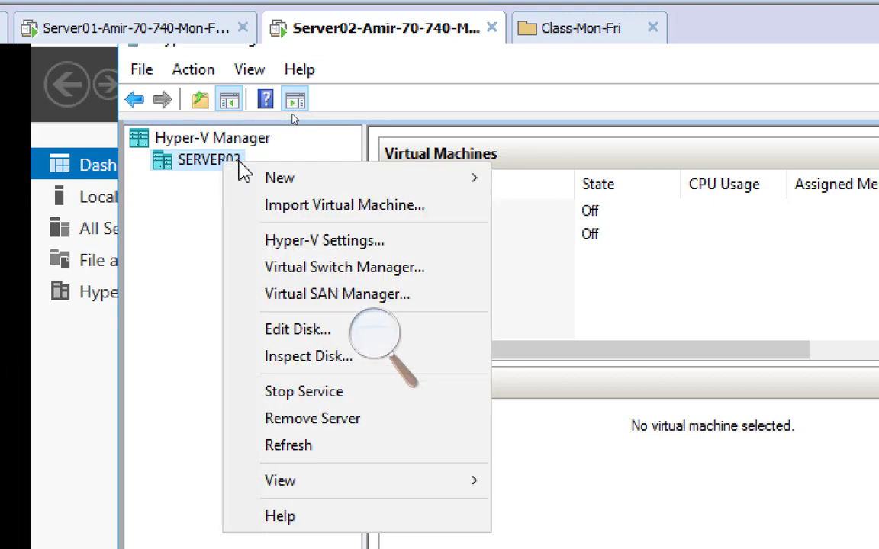
{"action": "left_click", "coordinate": [410, 279]}
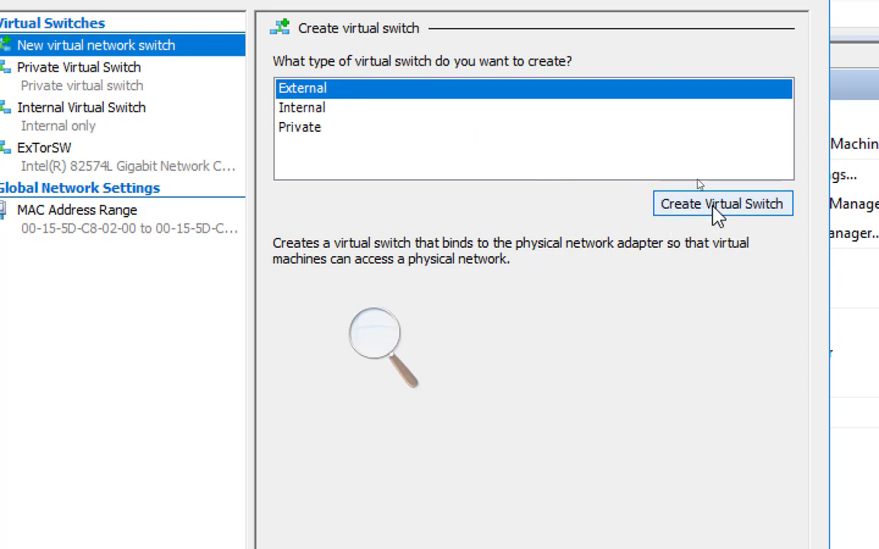
{"action": "left_click", "coordinate": [723, 206]}
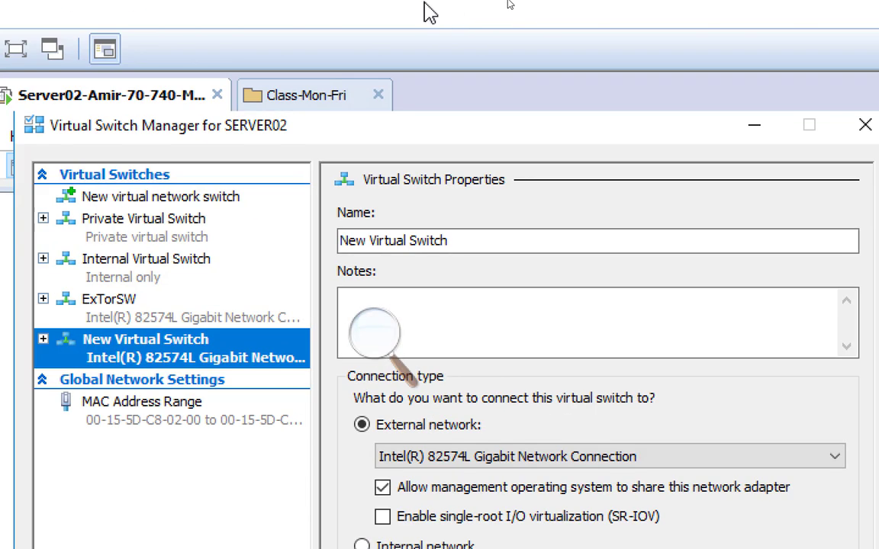
{"action": "key", "text": "alt+Tab"}
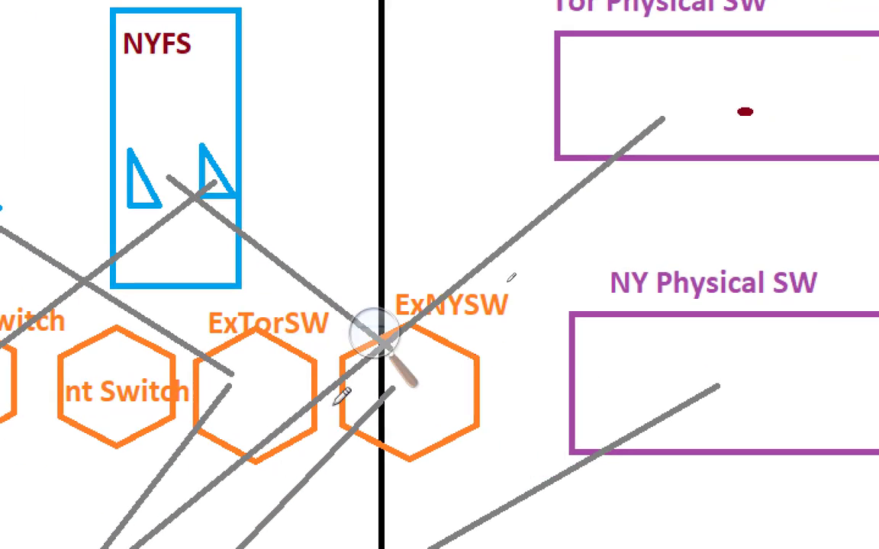
{"action": "key", "text": "alt+Tab"}
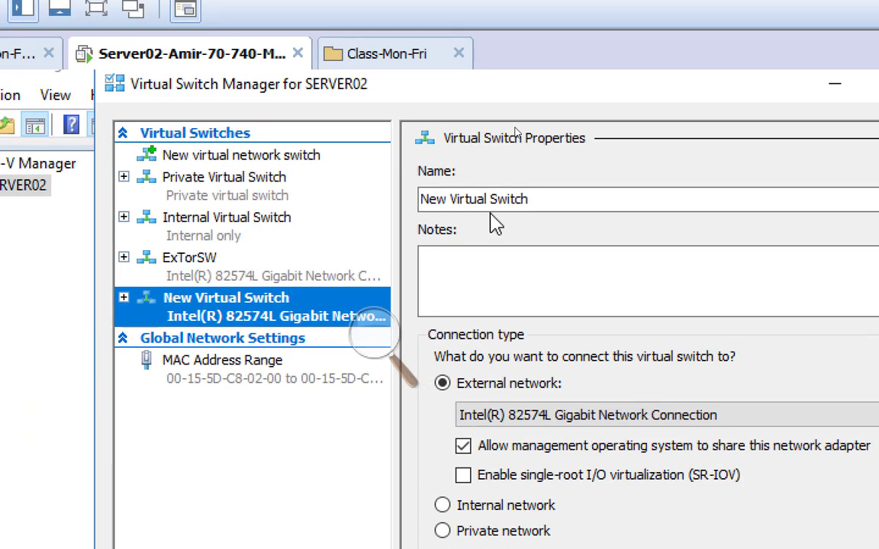
{"action": "left_click_drag", "start_coordinate": [521, 213], "coordinate": [277, 236]}
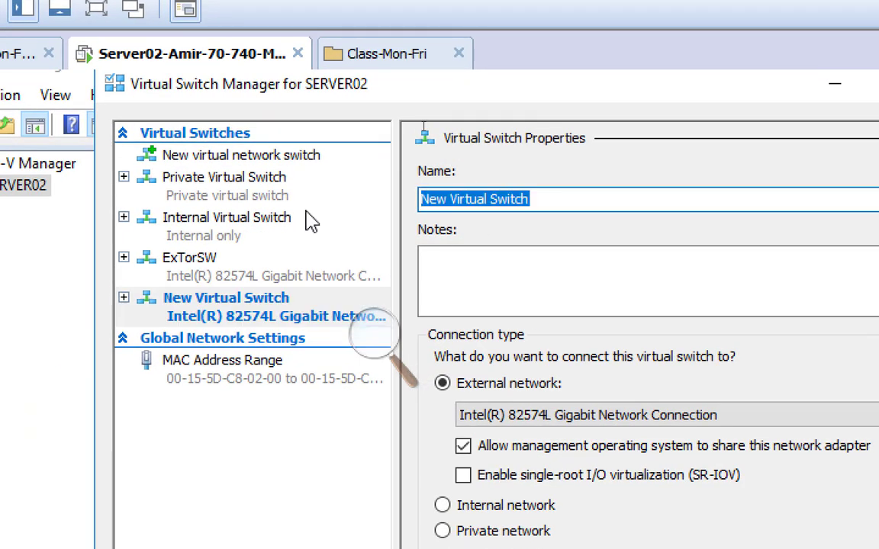
{"action": "type", "text": "ExNYSW"}
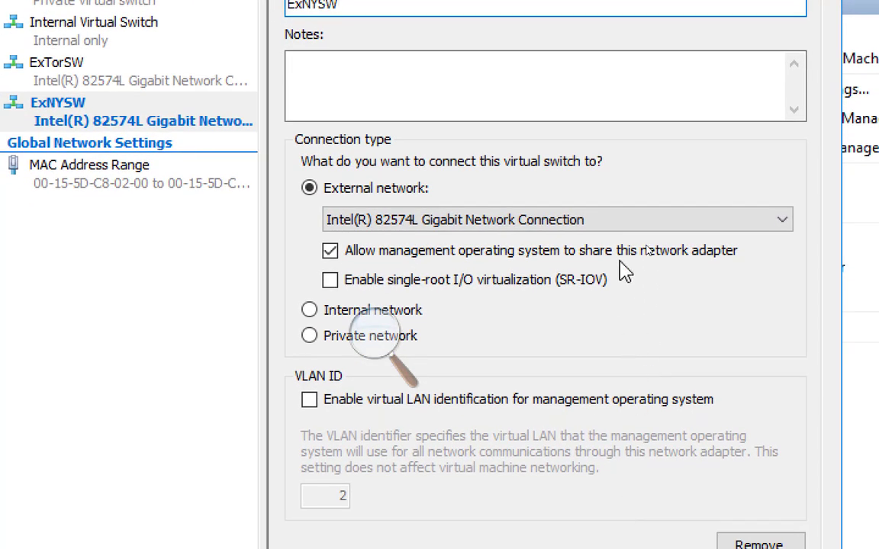
Check which physical network adapters are available for the ExNYSW switch's external network.
{"action": "left_click", "coordinate": [640, 226]}
{"action": "left_click", "coordinate": [640, 226]}
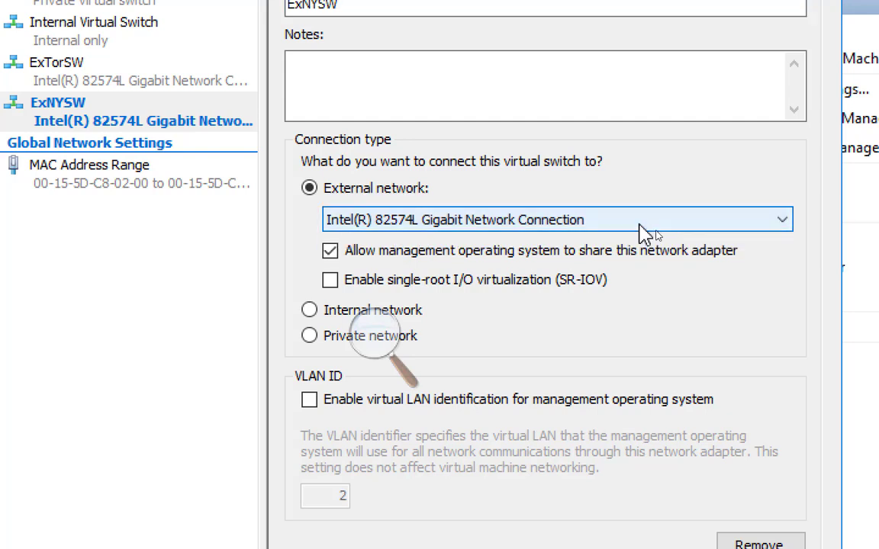
{"action": "left_click", "coordinate": [641, 227]}
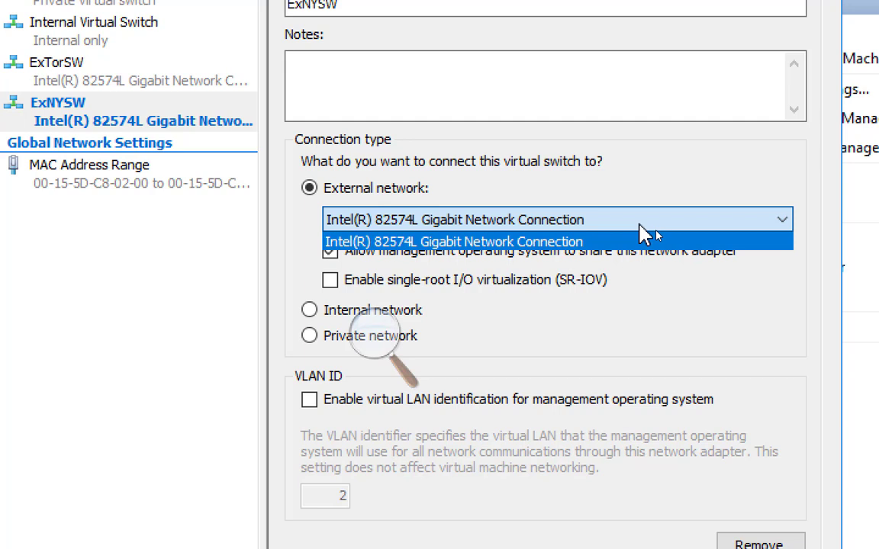
{"action": "left_click", "coordinate": [641, 226]}
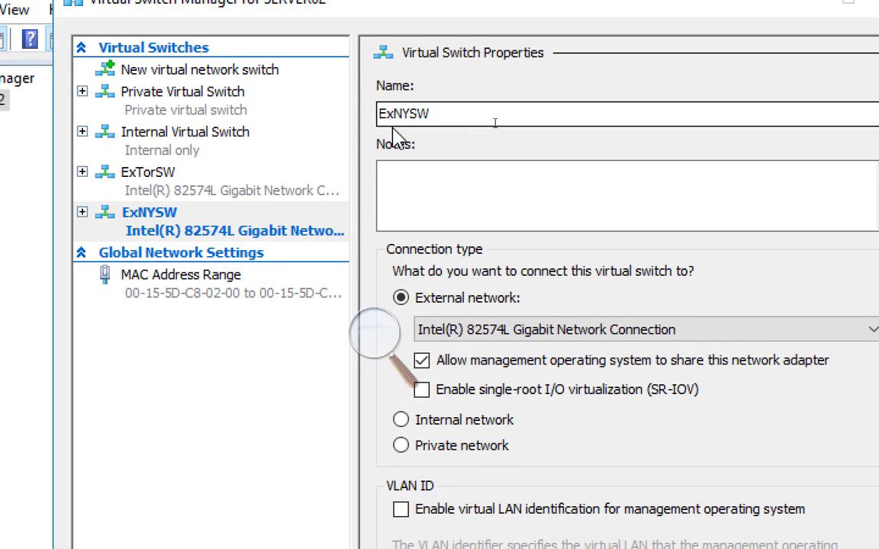
{"action": "left_click", "coordinate": [161, 73]}
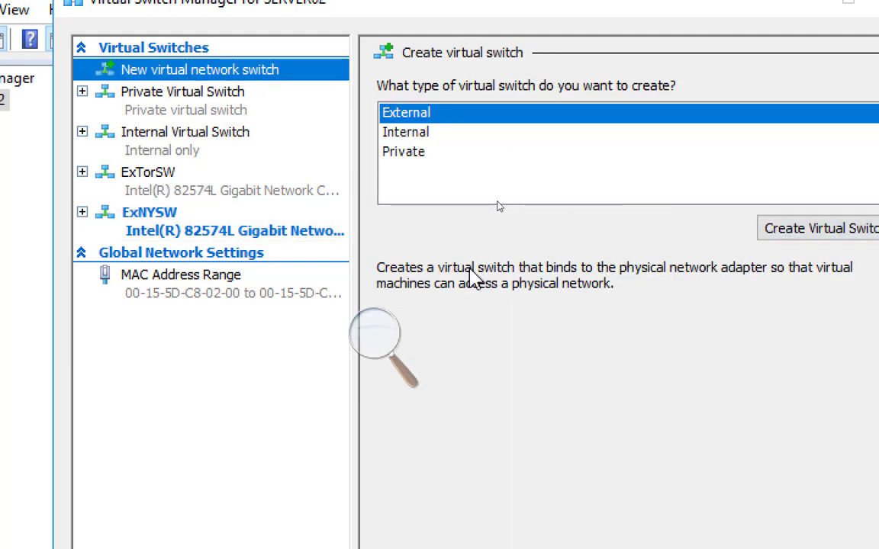
{"action": "left_click", "coordinate": [170, 212]}
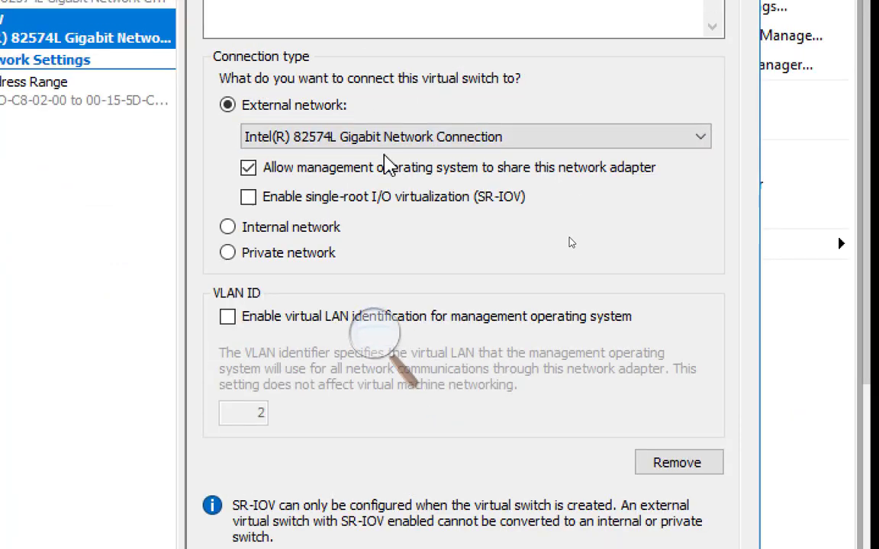
{"action": "left_click", "coordinate": [443, 193]}
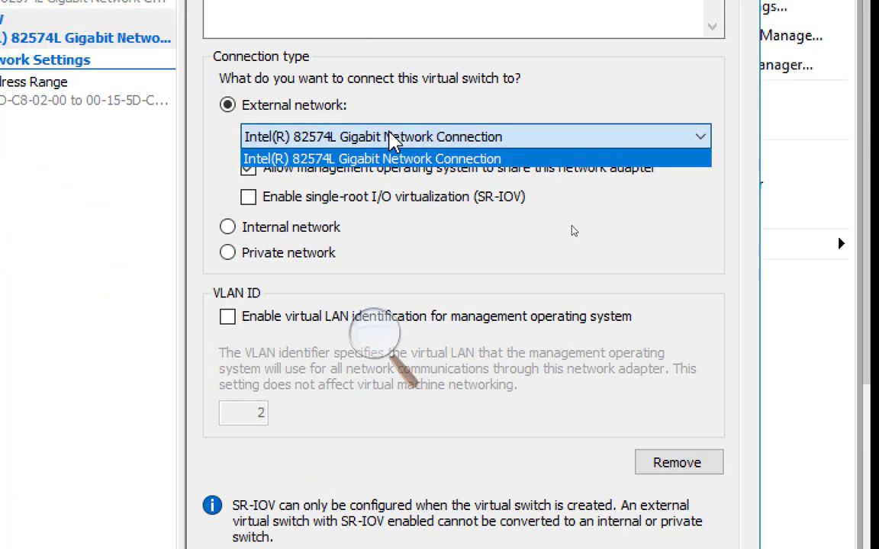
{"action": "left_click", "coordinate": [393, 141]}
{"action": "left_click", "coordinate": [392, 137]}
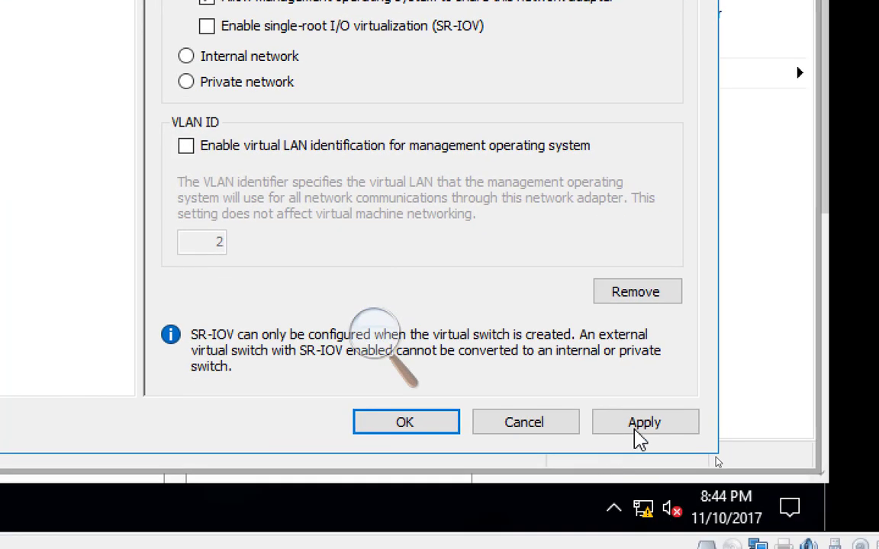
Try to apply ExNYSW on the Intel(R) 82574L Gigabit Network Connection adapter, read the message details and dismiss them.
{"action": "left_click", "coordinate": [632, 428]}
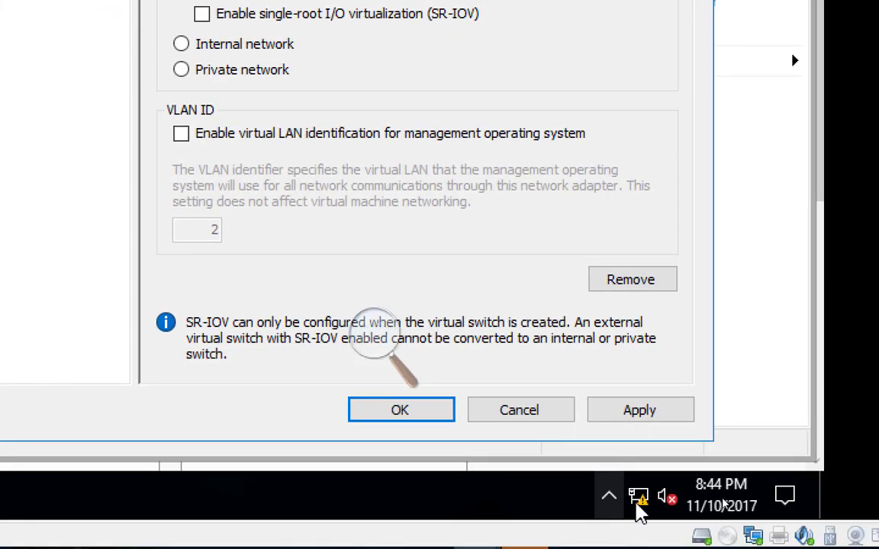
{"action": "left_click", "coordinate": [622, 416]}
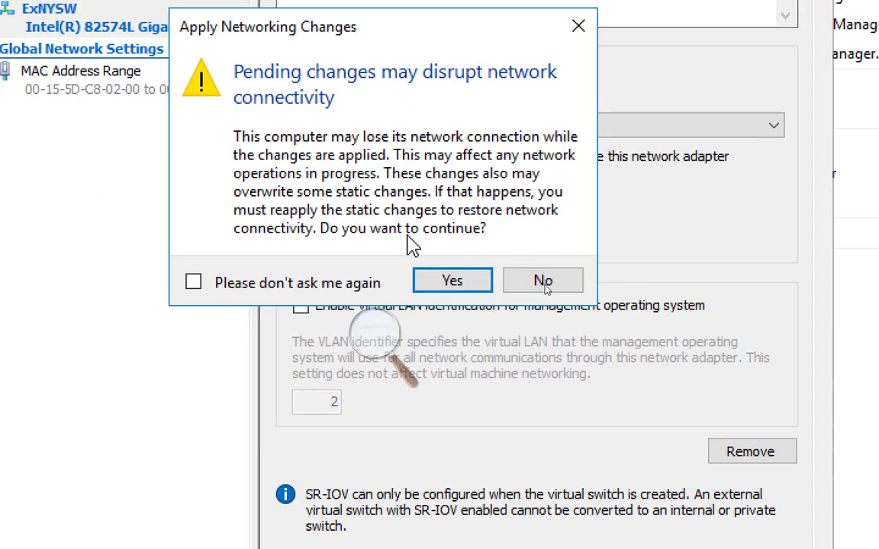
{"action": "left_click", "coordinate": [450, 280]}
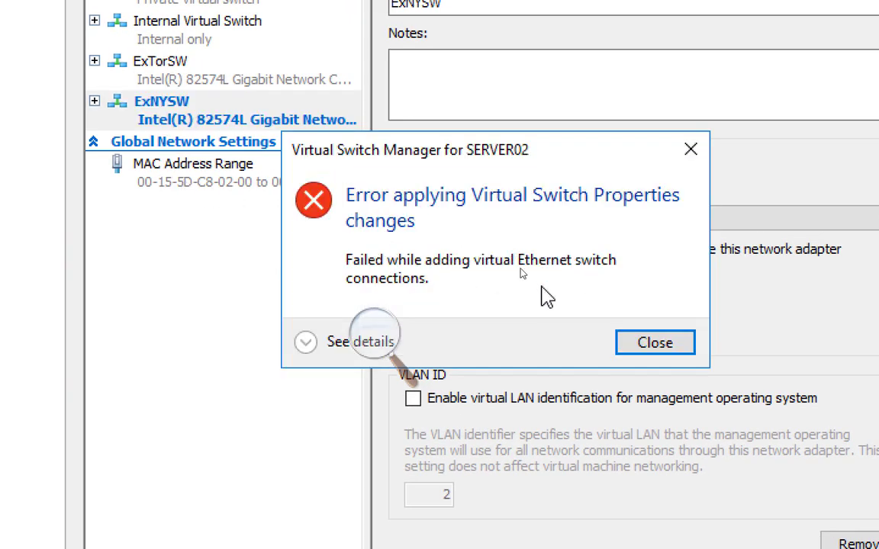
{"action": "left_click", "coordinate": [309, 342]}
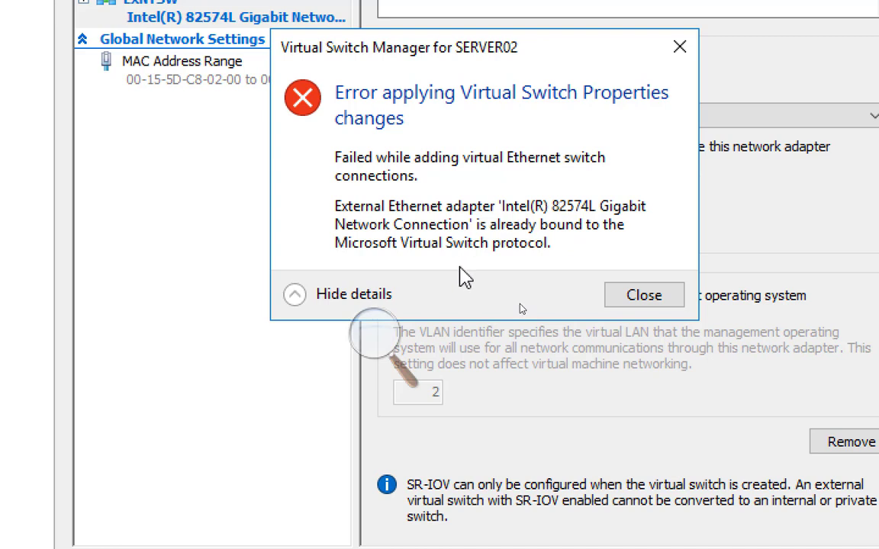
{"action": "left_click", "coordinate": [645, 298]}
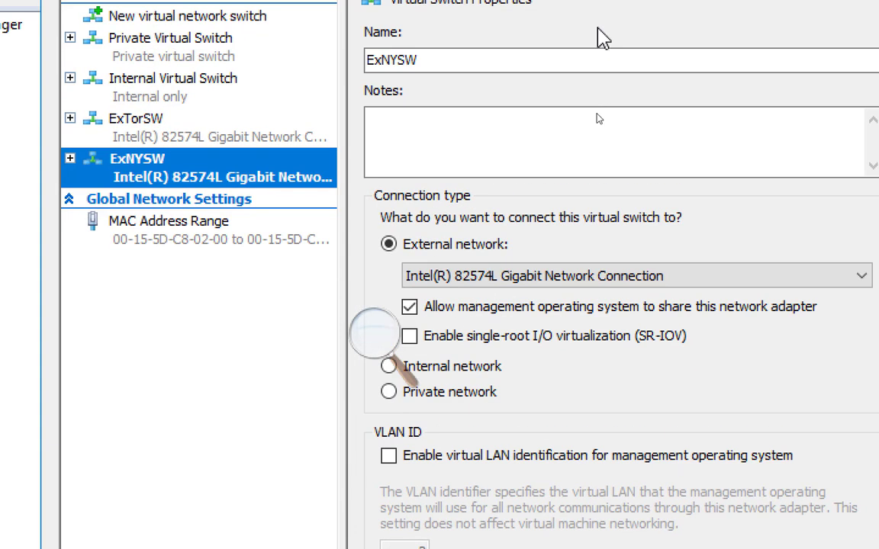
Recheck the adapter choices for ExNYSW and discard the pending switch without saving.
{"action": "left_click", "coordinate": [624, 276]}
{"action": "left_click", "coordinate": [625, 277]}
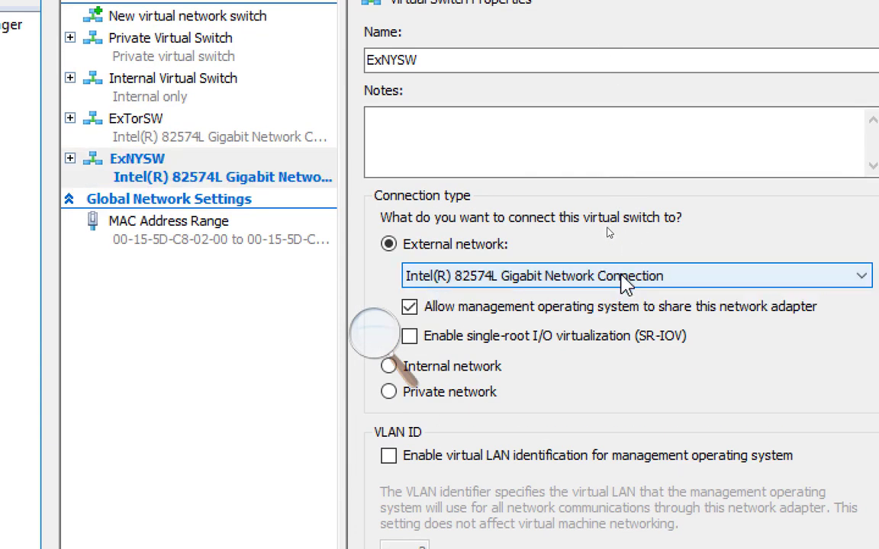
{"action": "left_click", "coordinate": [625, 276]}
{"action": "left_click", "coordinate": [625, 276]}
{"action": "left_click", "coordinate": [625, 276]}
{"action": "left_click", "coordinate": [626, 276]}
{"action": "left_click", "coordinate": [626, 277]}
{"action": "left_click", "coordinate": [627, 277]}
{"action": "left_click", "coordinate": [627, 277]}
{"action": "left_click", "coordinate": [626, 277]}
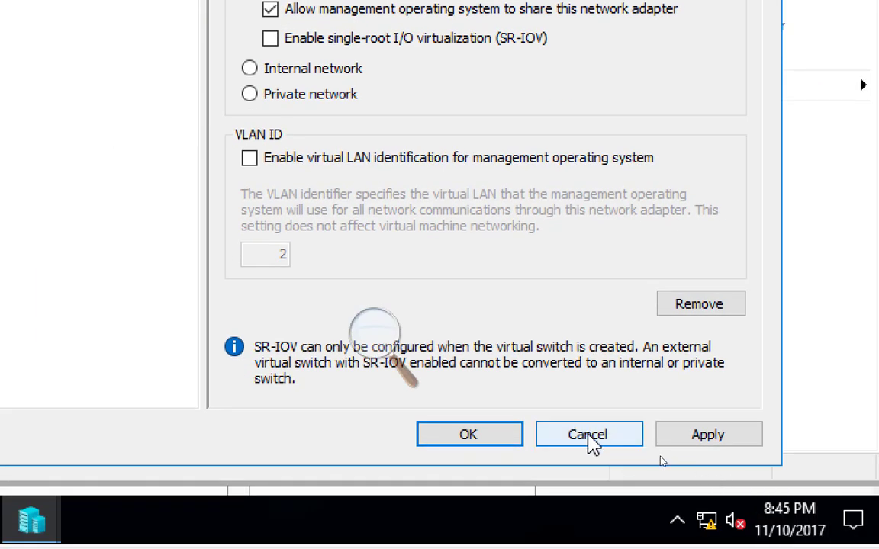
{"action": "left_click", "coordinate": [589, 439]}
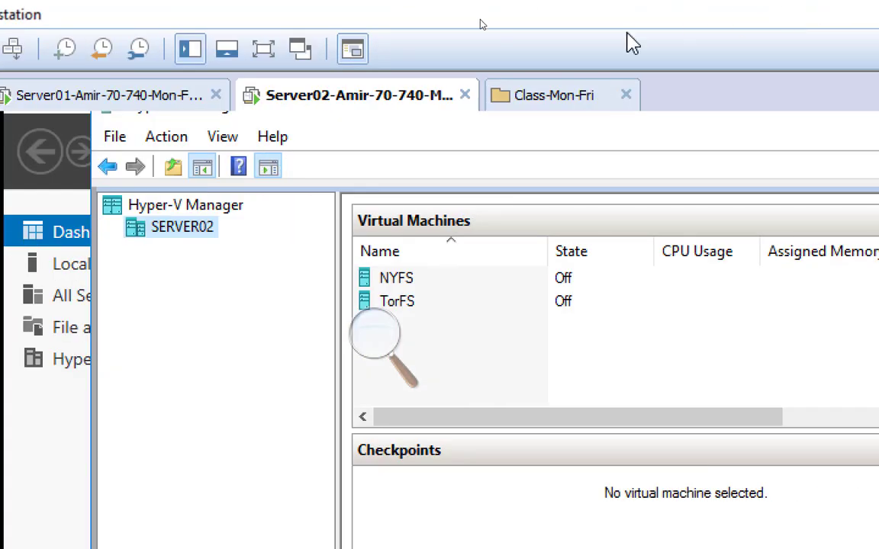
Open the Server02 virtual machine's hardware settings and start adding a new network adapter.
{"action": "right_click", "coordinate": [333, 104]}
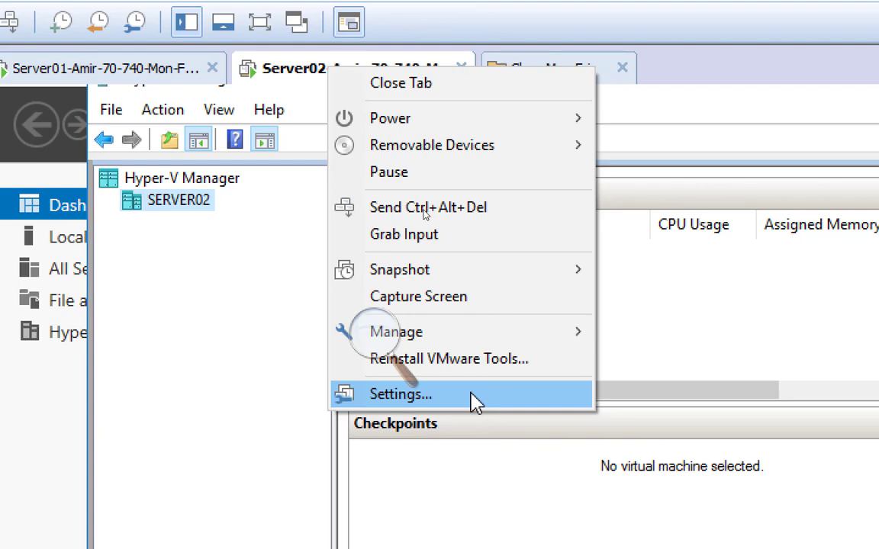
{"action": "left_click", "coordinate": [473, 402]}
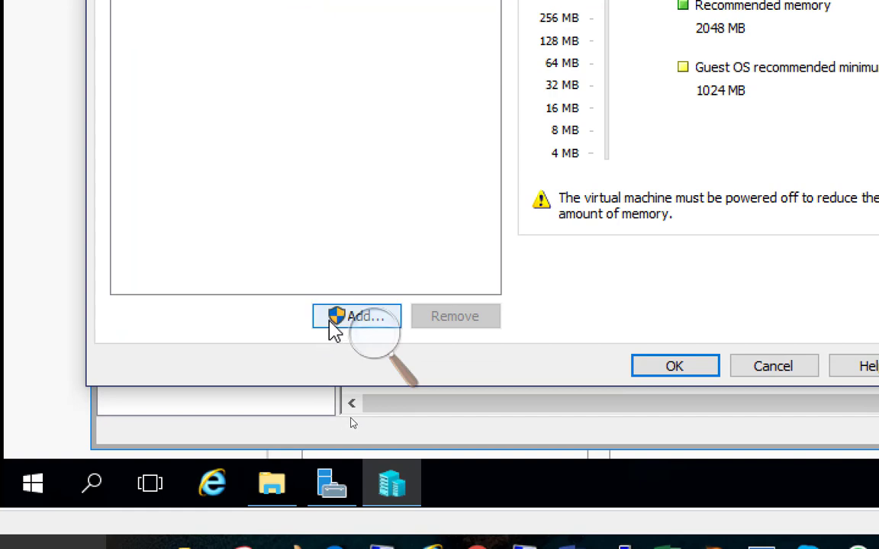
{"action": "left_click", "coordinate": [331, 322]}
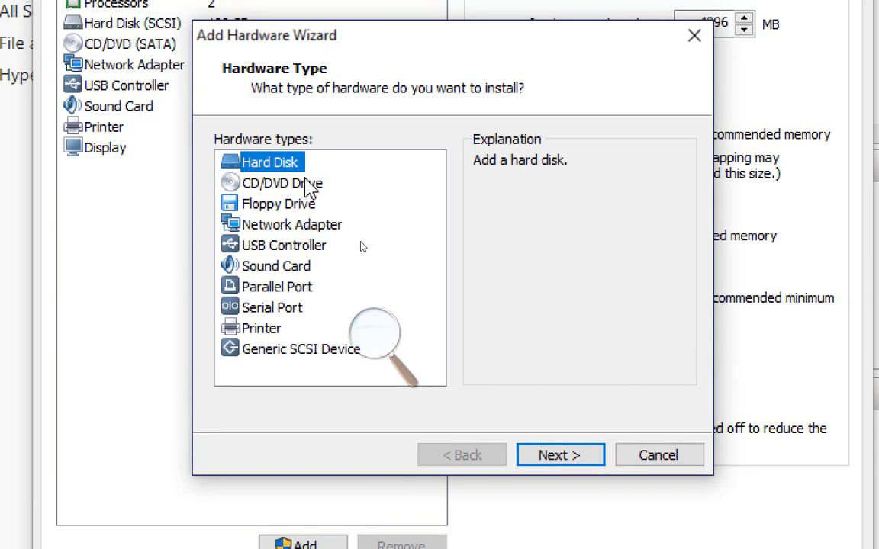
{"action": "left_click", "coordinate": [287, 226]}
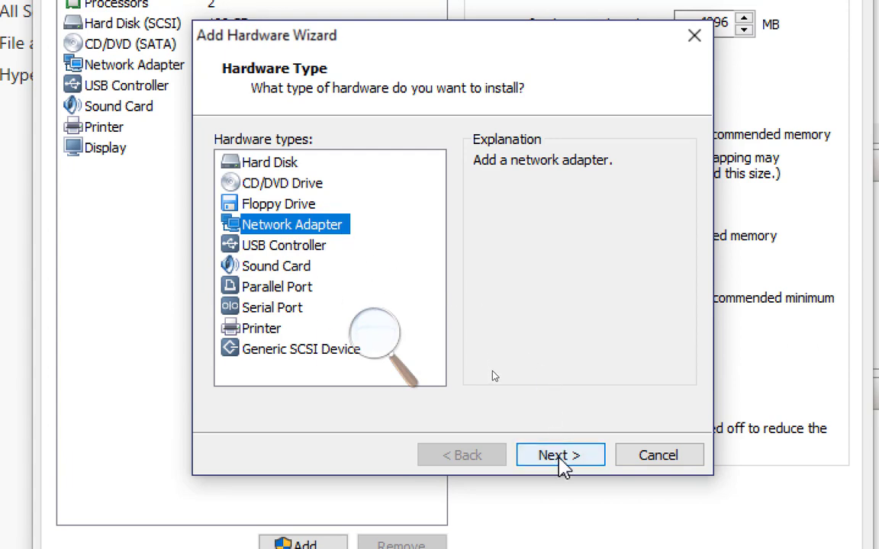
{"action": "left_click", "coordinate": [559, 458]}
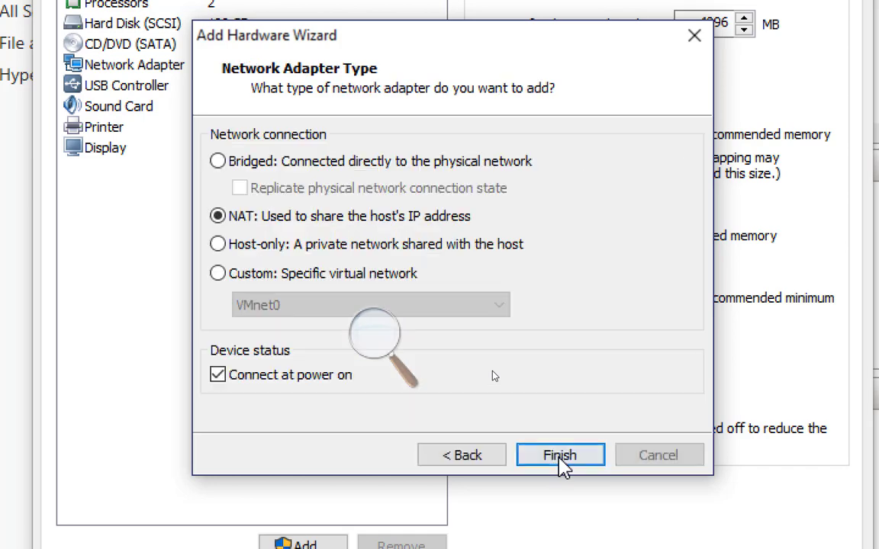
{"action": "left_click", "coordinate": [469, 458]}
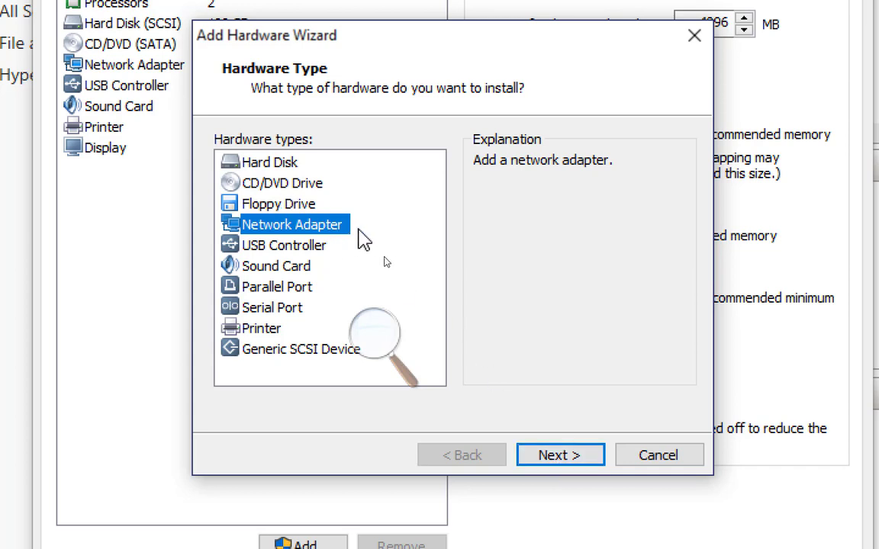
{"action": "left_click", "coordinate": [561, 457]}
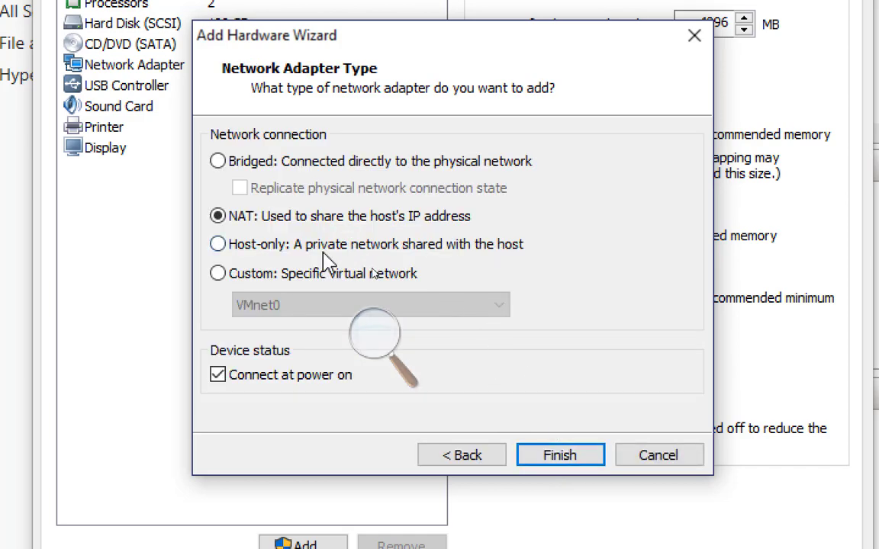
Connect the new network adapter to the custom virtual network VMnet13 and finish adding it.
{"action": "left_click", "coordinate": [304, 276]}
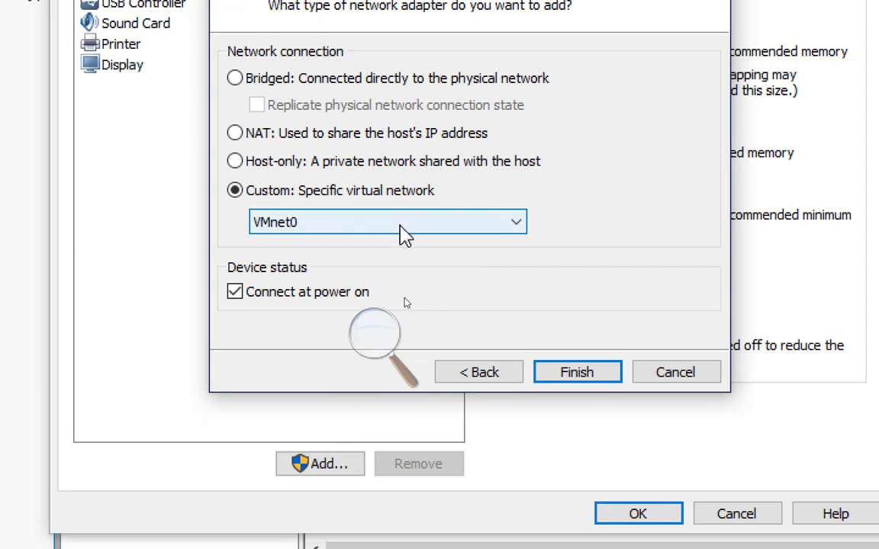
{"action": "left_click", "coordinate": [430, 229]}
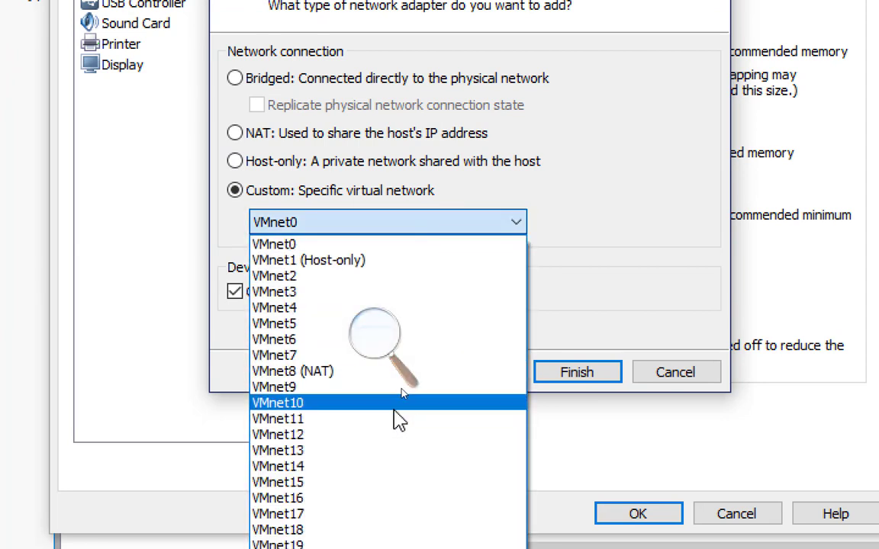
{"action": "left_click", "coordinate": [378, 451]}
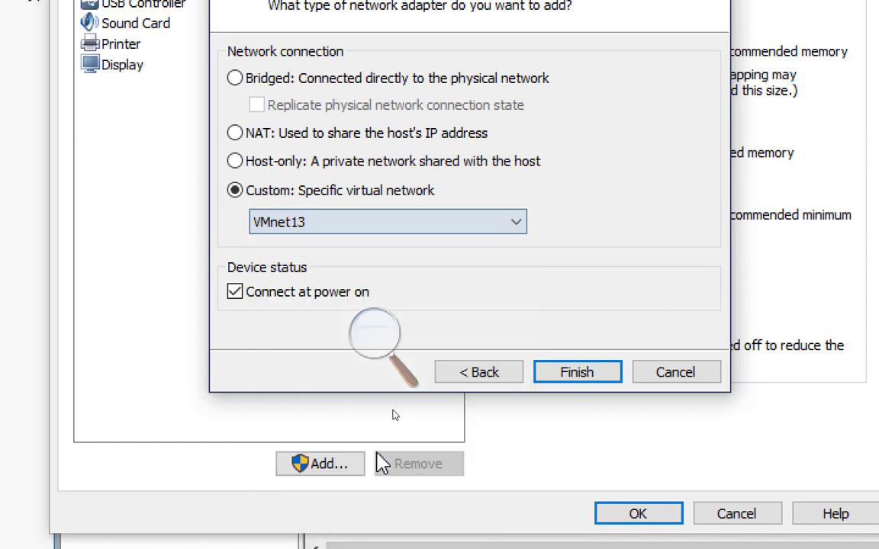
{"action": "left_click", "coordinate": [574, 374]}
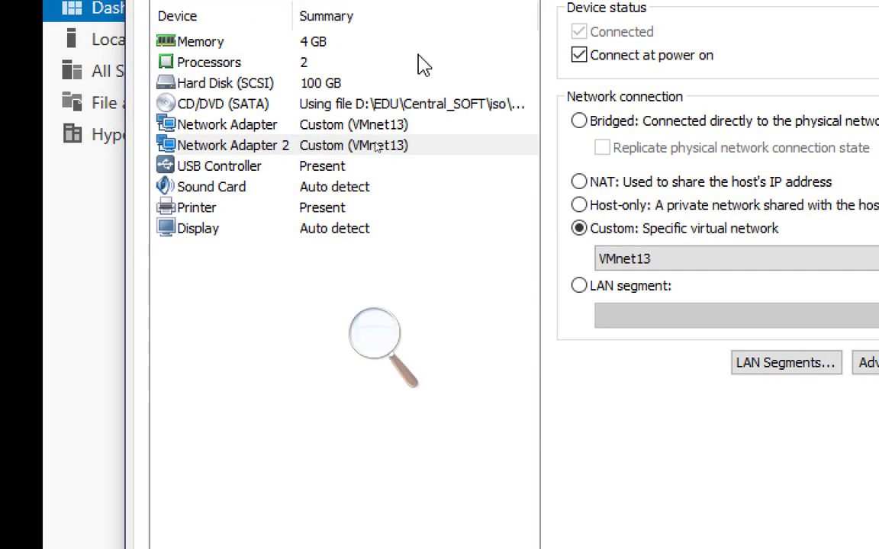
Compare the connection settings of Network Adapter and Network Adapter 2, and save the virtual machine's hardware settings.
{"action": "left_click", "coordinate": [364, 127]}
{"action": "left_click", "coordinate": [383, 149]}
{"action": "left_click", "coordinate": [378, 127]}
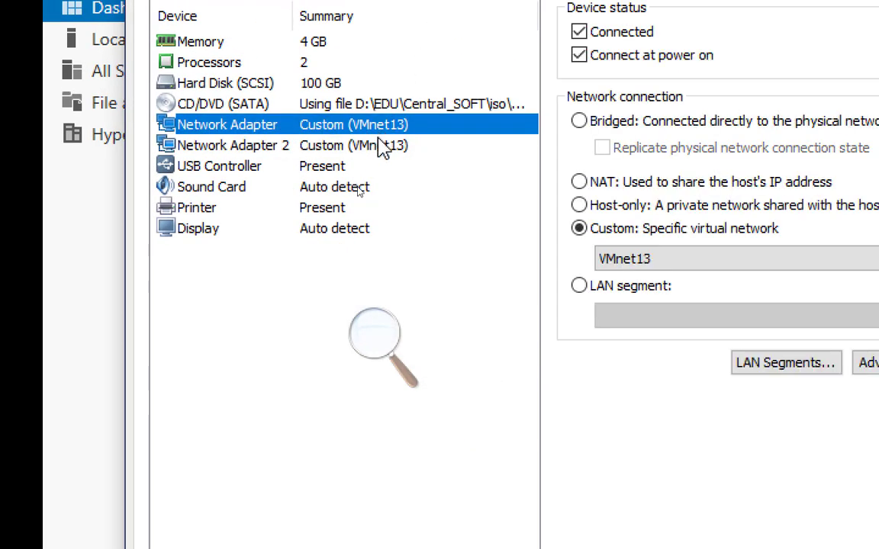
{"action": "left_click", "coordinate": [385, 150]}
{"action": "left_click", "coordinate": [357, 124]}
{"action": "left_click", "coordinate": [396, 164]}
{"action": "left_click", "coordinate": [398, 148]}
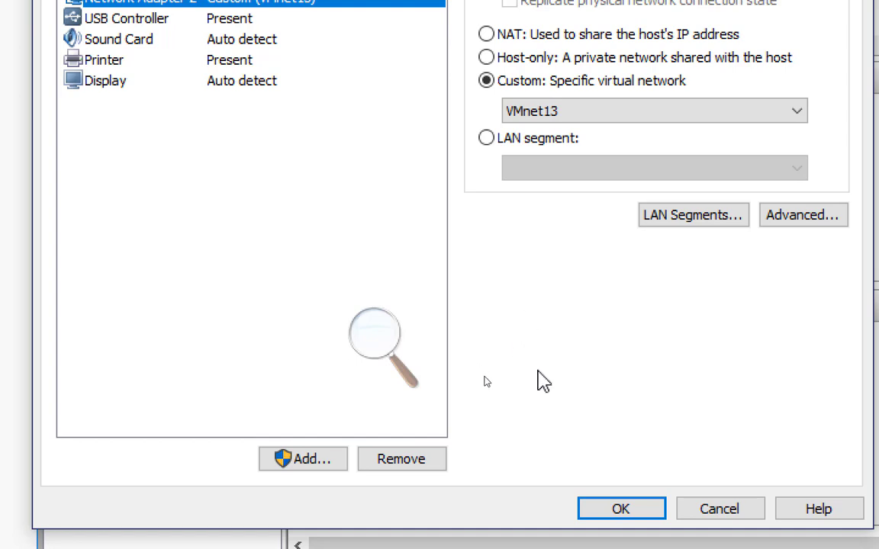
{"action": "left_click", "coordinate": [605, 505]}
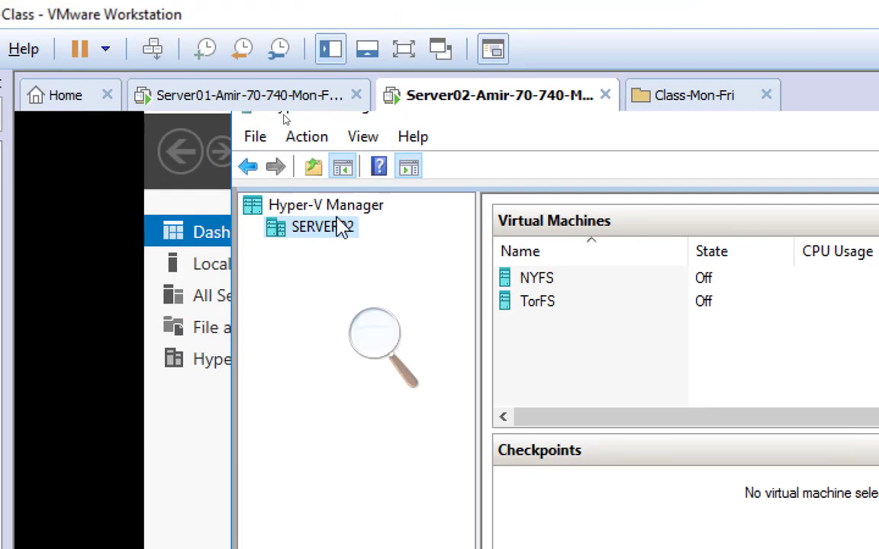
Create a new external virtual switch on SERVER02 and name it ExNYSW.
{"action": "right_click", "coordinate": [348, 240]}
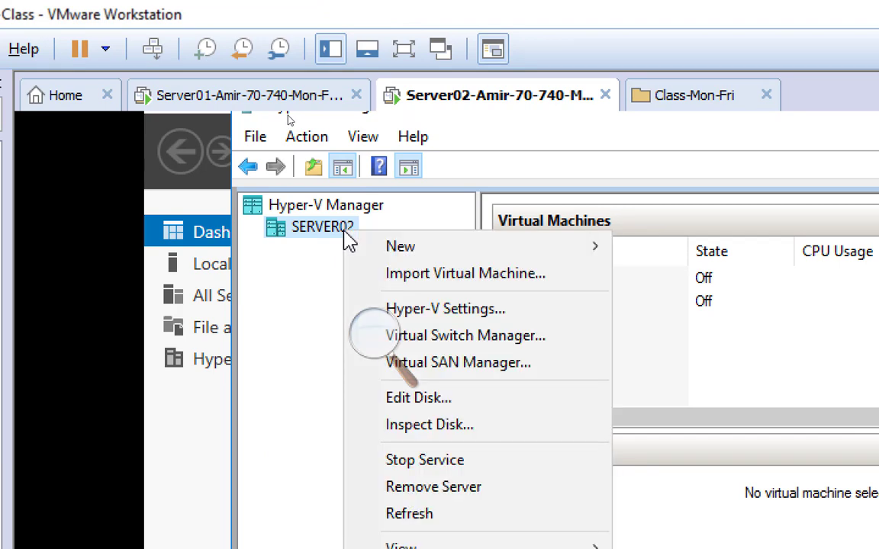
{"action": "left_click", "coordinate": [492, 341]}
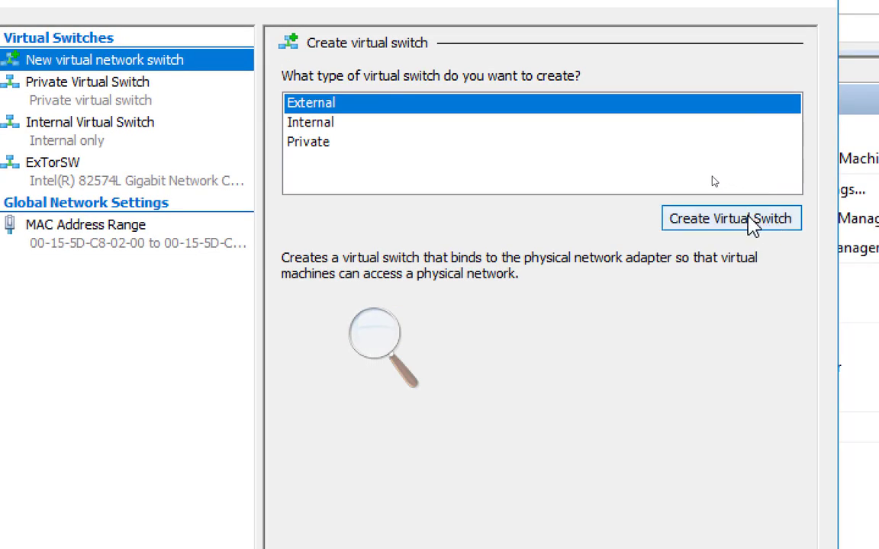
{"action": "left_click", "coordinate": [733, 219]}
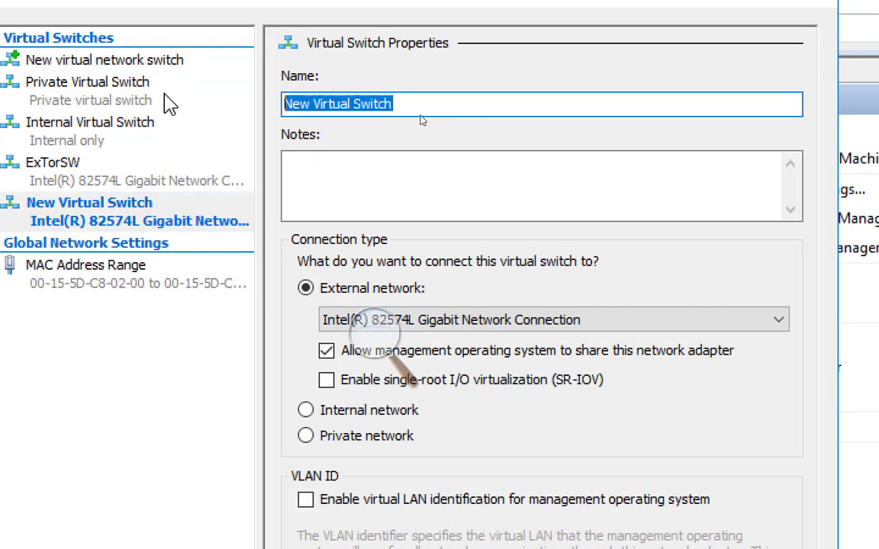
{"action": "type", "text": "ExN"}
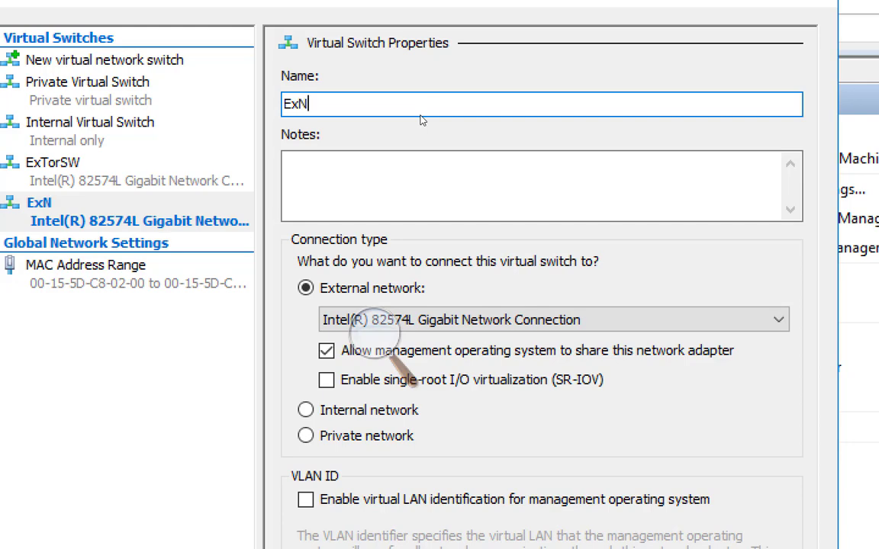
{"action": "type", "text": "YSW"}
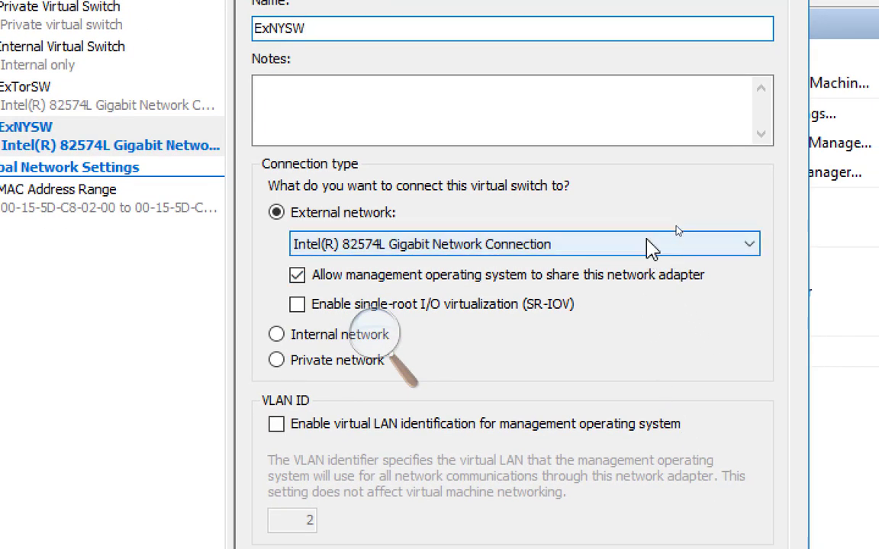
Bind ExNYSW to Intel(R) 82574L Gigabit Network Connection #2, apply the networking changes and close the switch manager.
{"action": "left_click", "coordinate": [651, 246]}
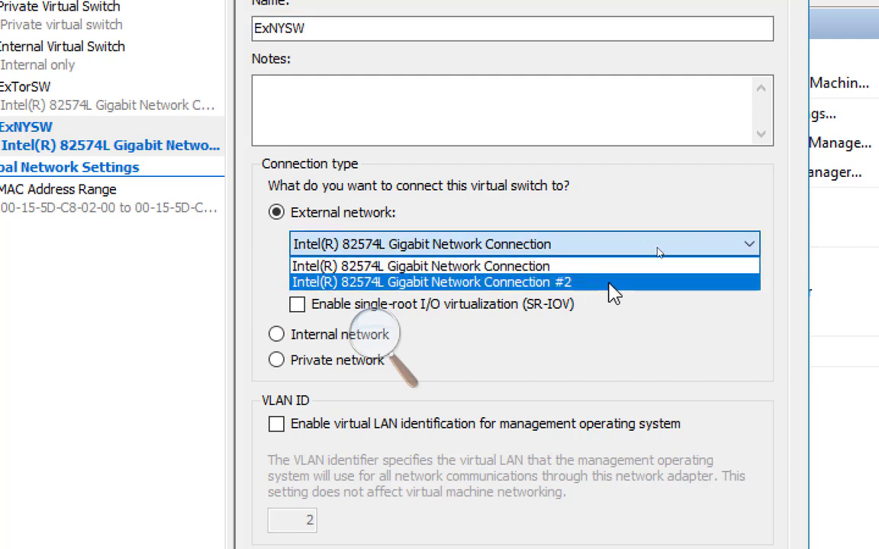
{"action": "left_click", "coordinate": [613, 286]}
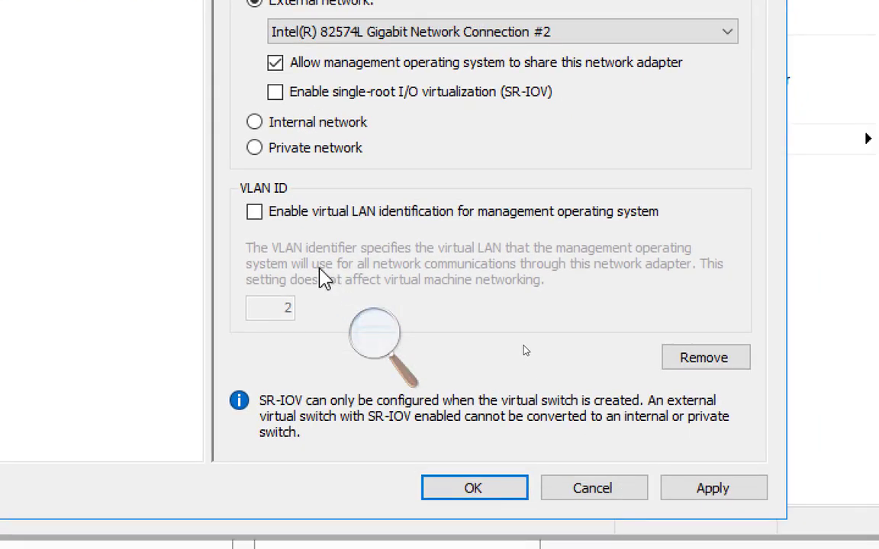
{"action": "left_click", "coordinate": [727, 492]}
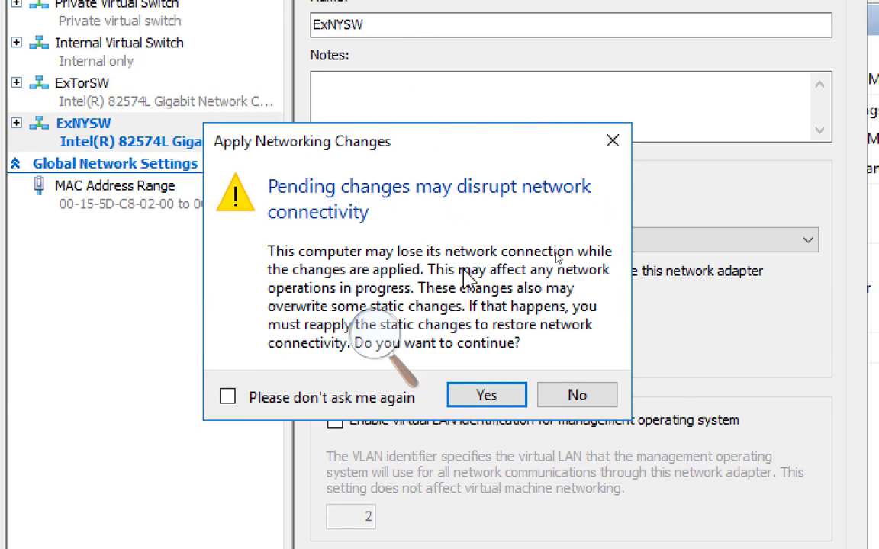
{"action": "left_click", "coordinate": [489, 398]}
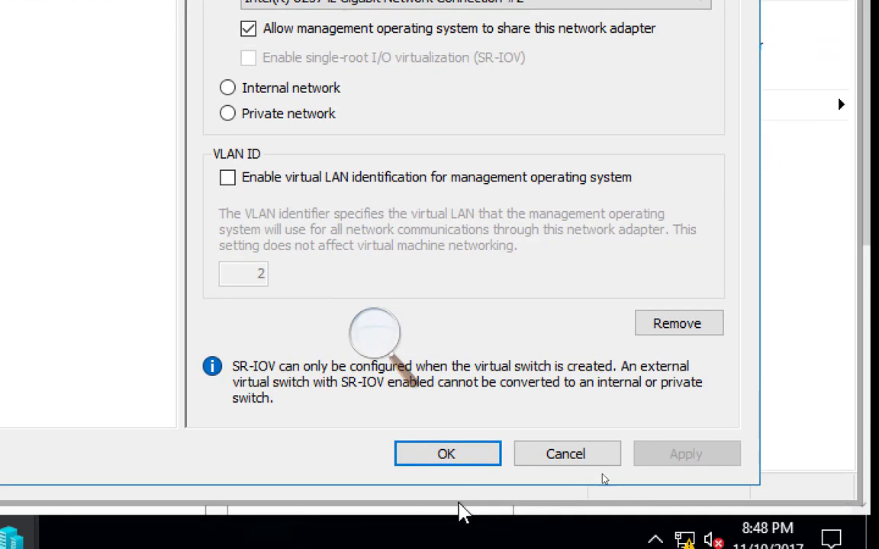
{"action": "left_click", "coordinate": [445, 457]}
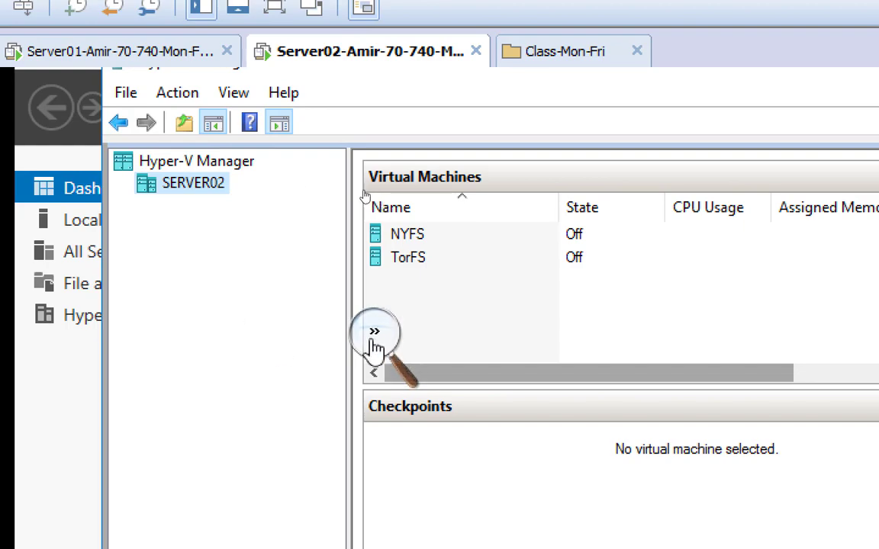
Switch to the data-flow separation diagram in Paint to review the switch layout.
{"action": "left_click", "coordinate": [374, 341]}
{"action": "left_click", "coordinate": [365, 351]}
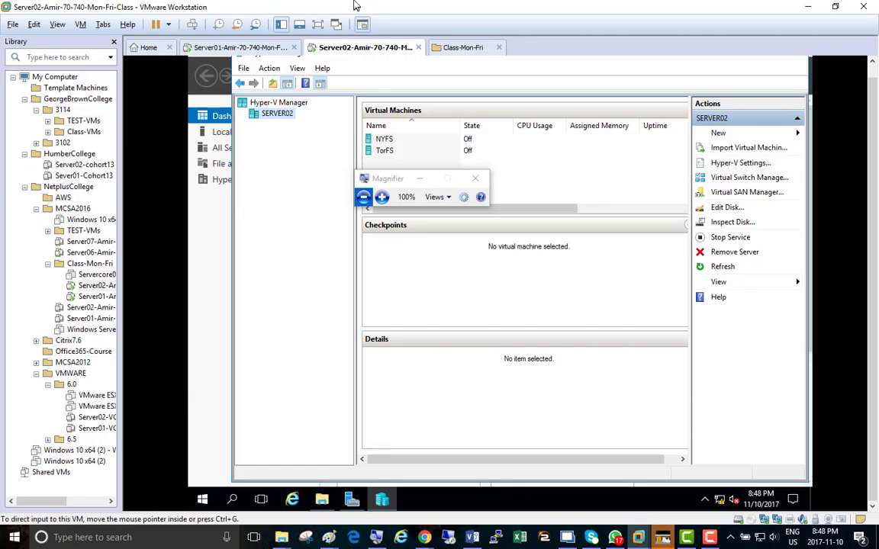
{"action": "key", "text": "alt+Tab"}
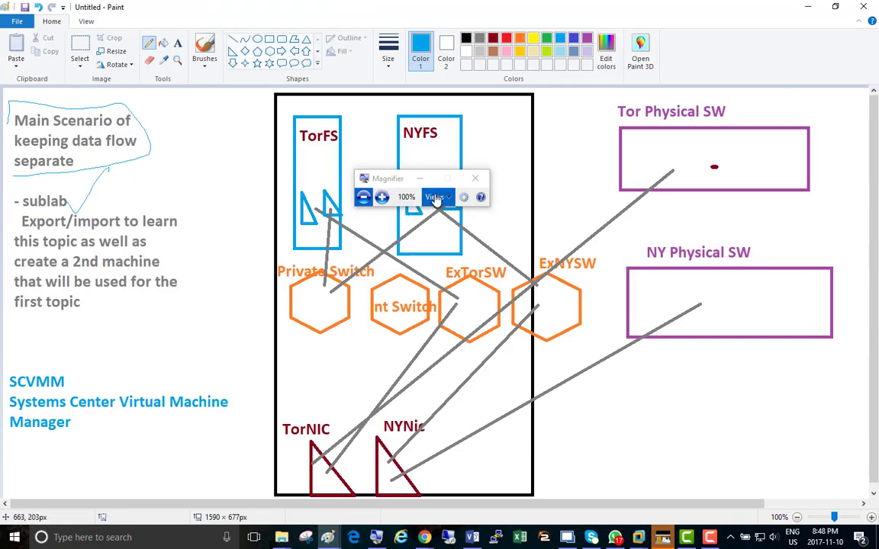
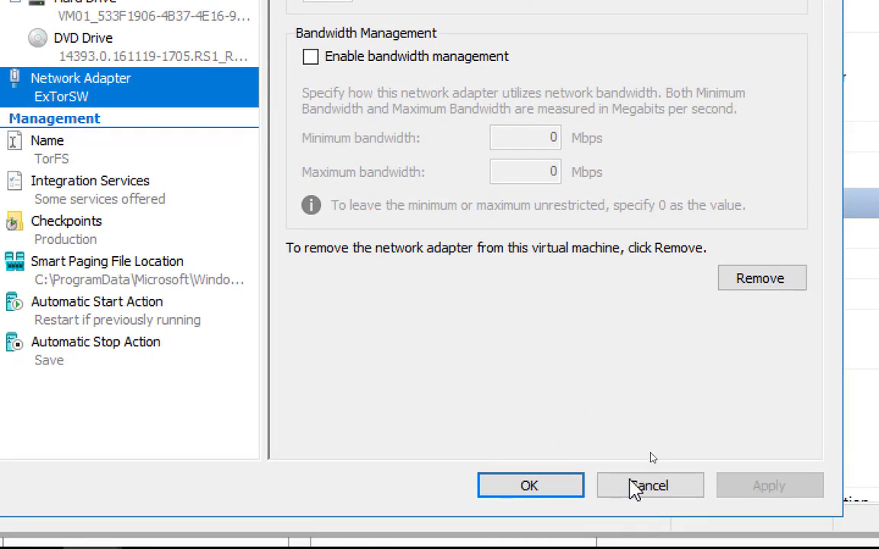
Close the TorFS settings, connect the NYFS virtual machine's network adapter to the ExNYSW virtual switch, and save the change.
{"action": "left_click", "coordinate": [532, 488]}
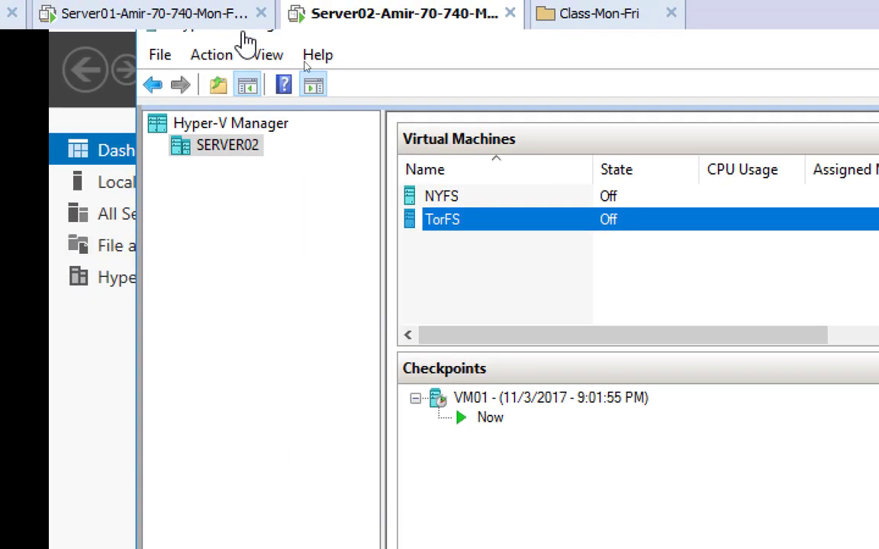
{"action": "left_click", "coordinate": [443, 199]}
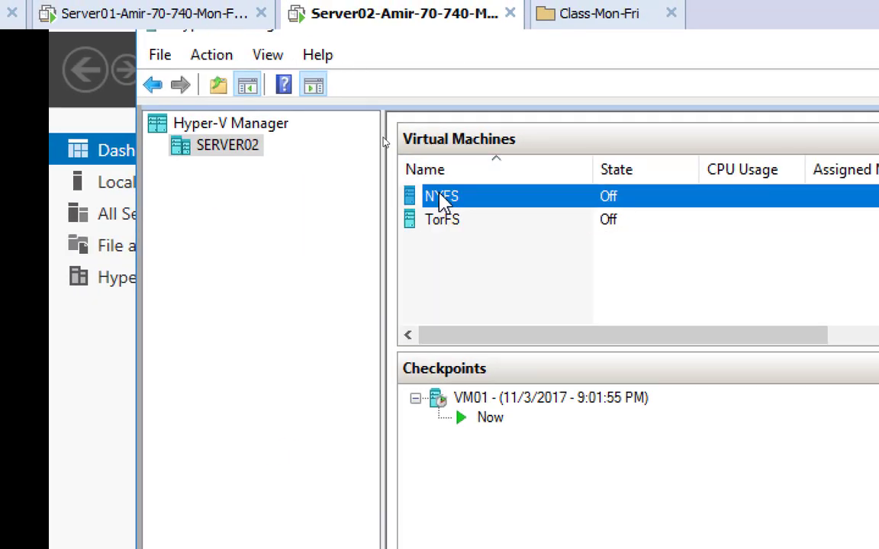
{"action": "right_click", "coordinate": [443, 200]}
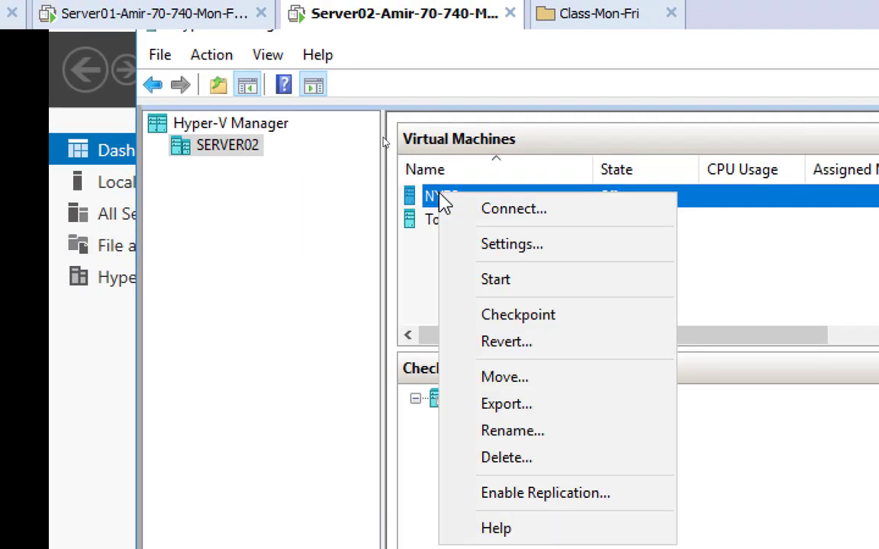
{"action": "left_click", "coordinate": [567, 249]}
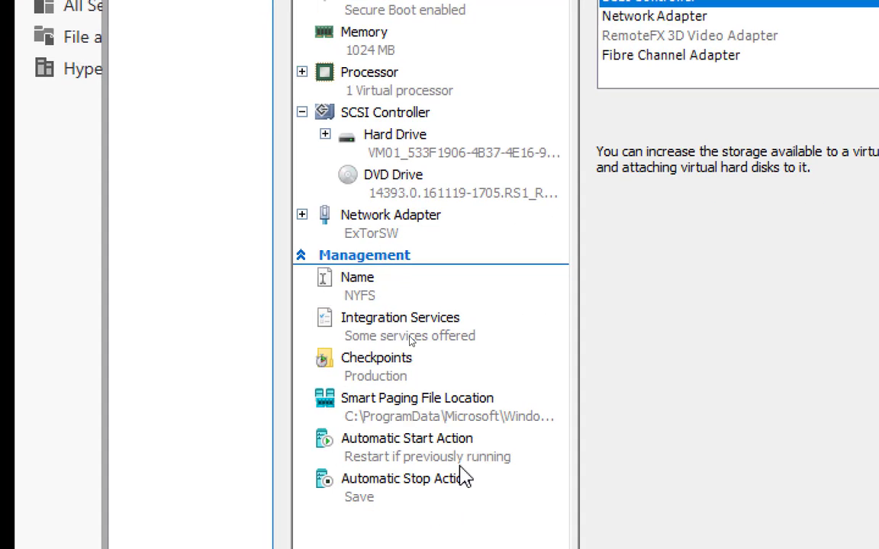
{"action": "left_click", "coordinate": [442, 233]}
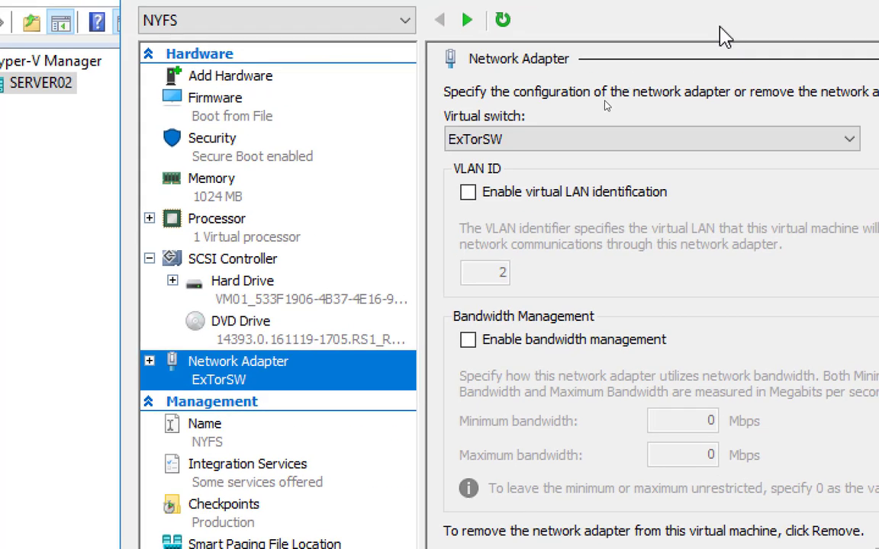
{"action": "left_click", "coordinate": [588, 142]}
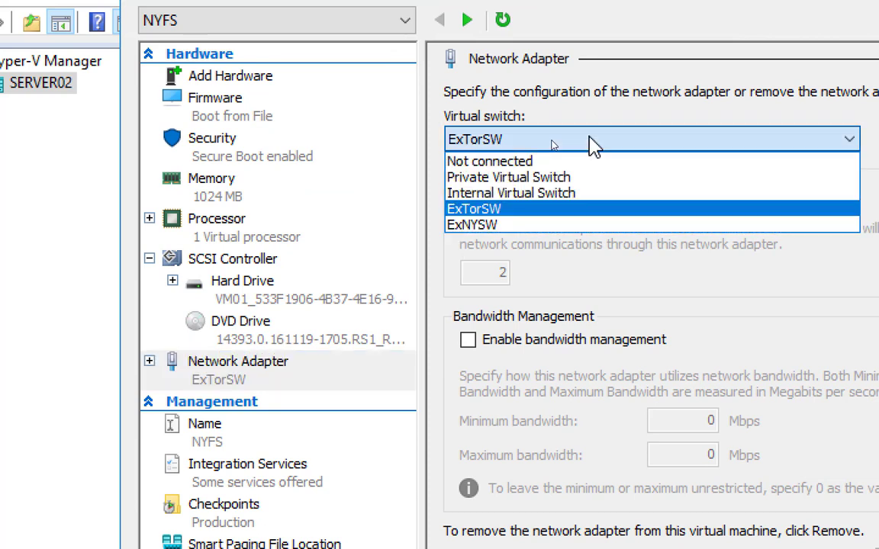
{"action": "left_click", "coordinate": [572, 225]}
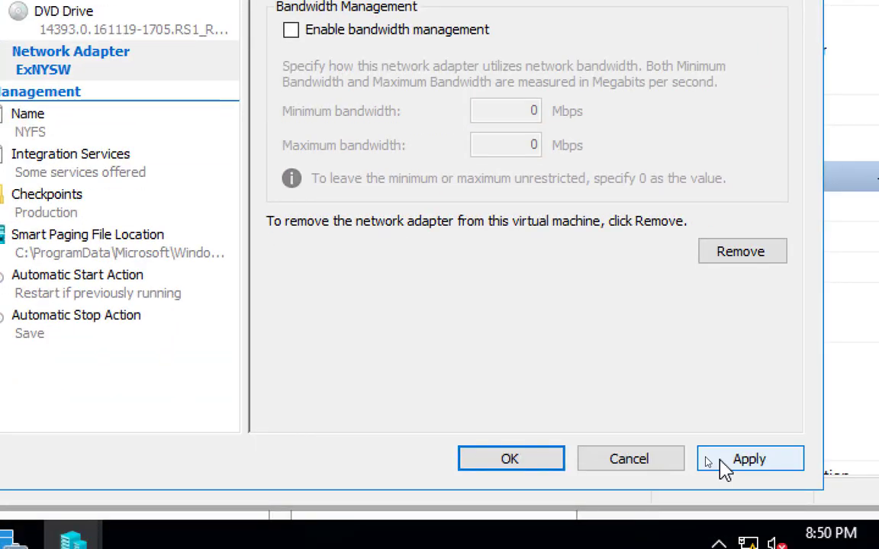
{"action": "left_click", "coordinate": [723, 462]}
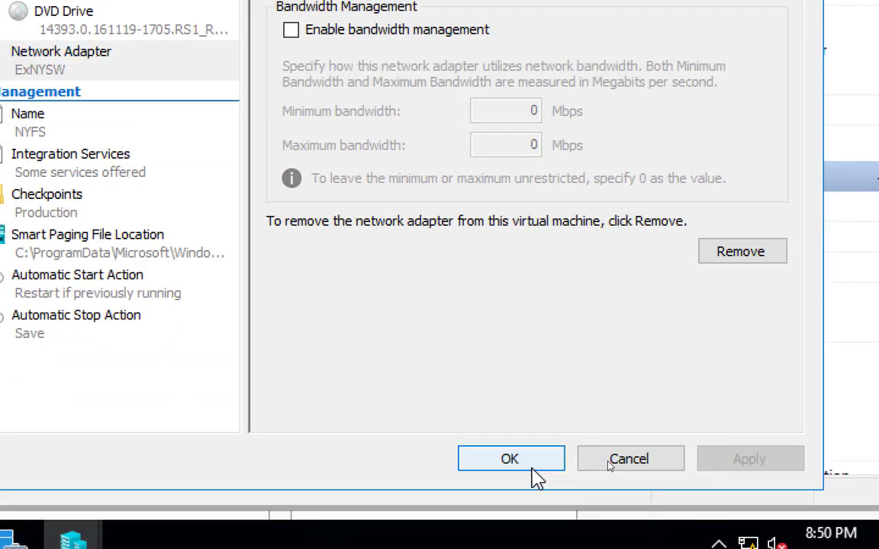
{"action": "left_click", "coordinate": [477, 456]}
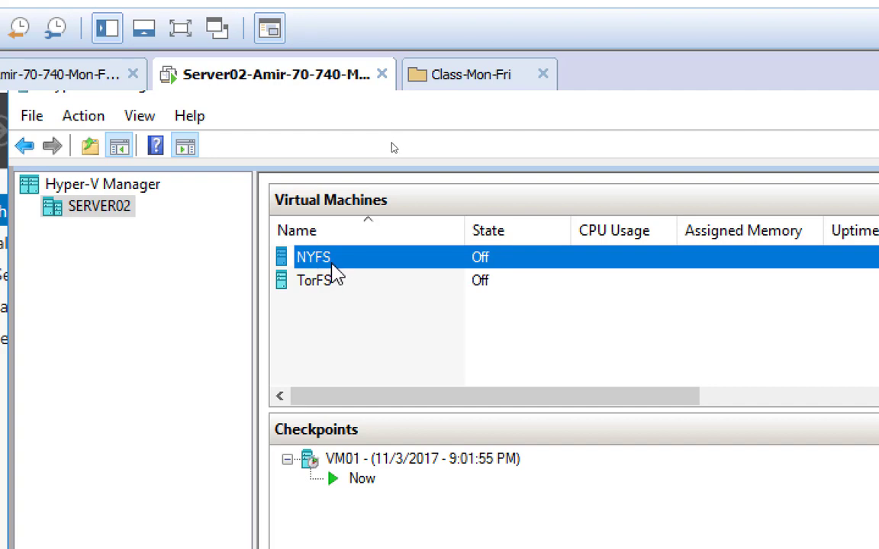
Add a second network adapter to the TorFS virtual machine's hardware.
{"action": "left_click", "coordinate": [321, 289]}
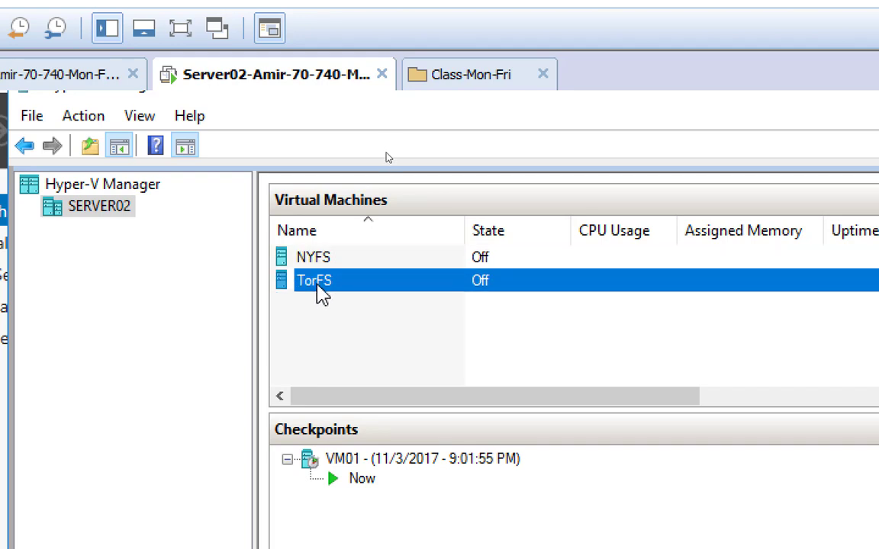
{"action": "right_click", "coordinate": [321, 294]}
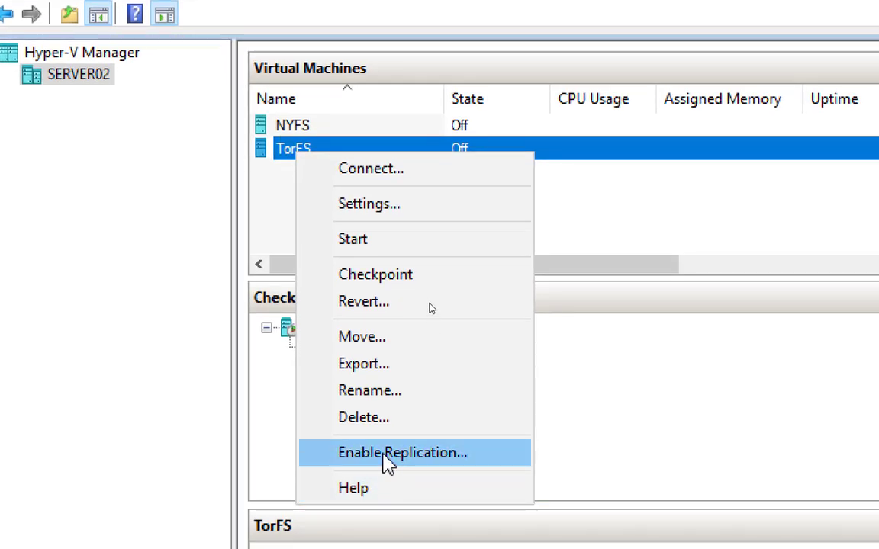
{"action": "left_click", "coordinate": [379, 204]}
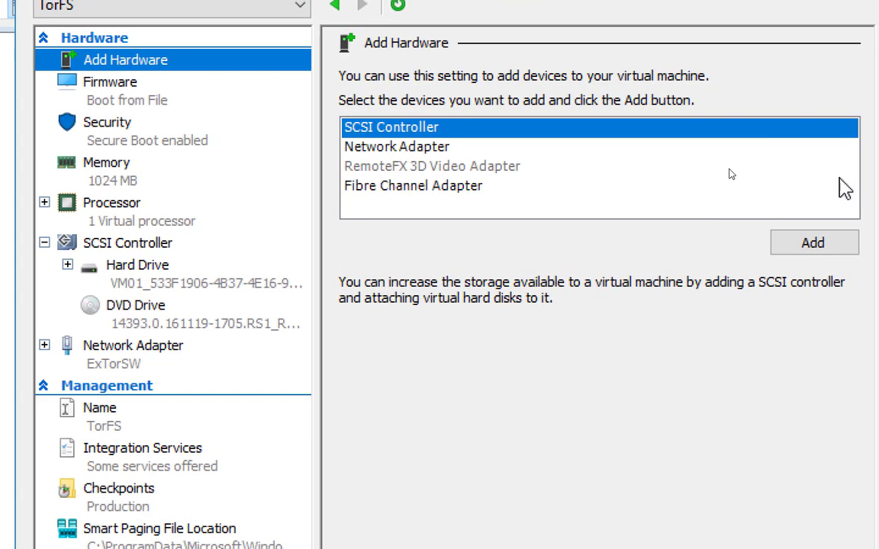
{"action": "left_click", "coordinate": [462, 147]}
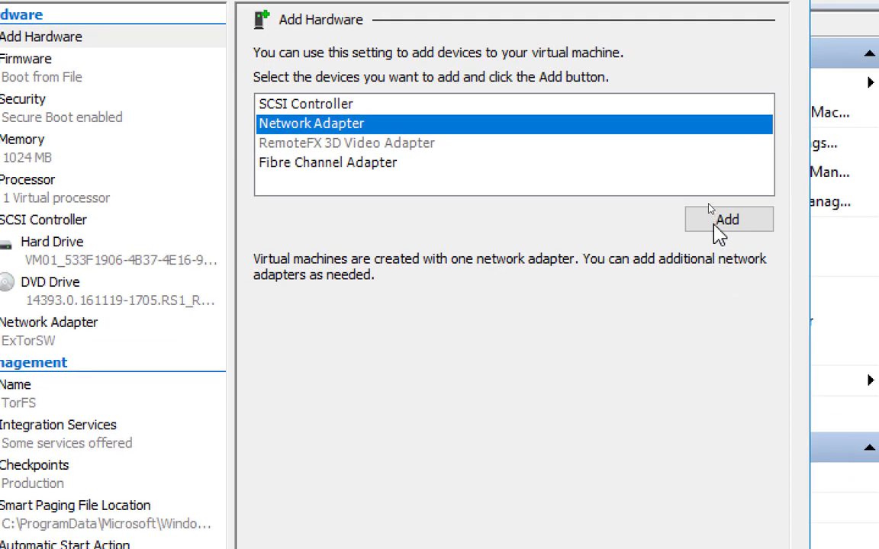
{"action": "left_click", "coordinate": [718, 217]}
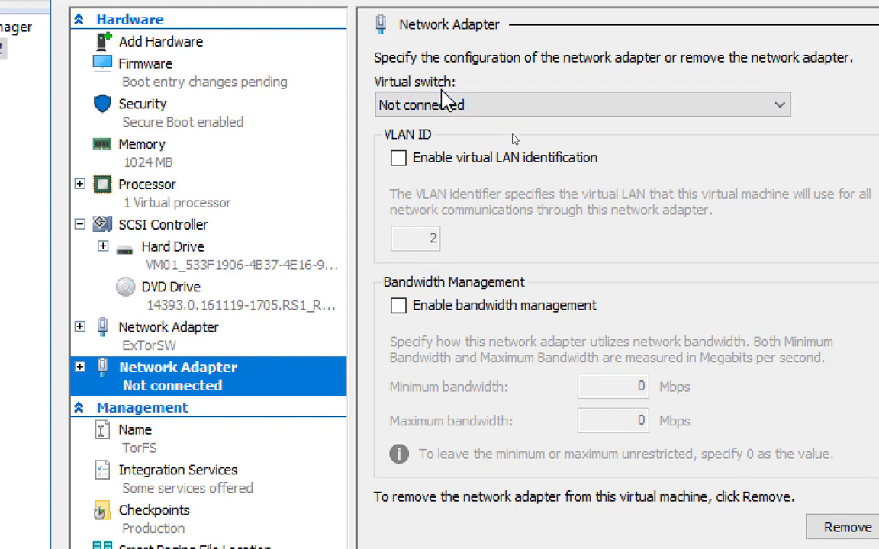
Connect TorFS's new network adapter to Private Virtual Switch, check it against the ExTorSW adapter, and save the settings.
{"action": "left_click", "coordinate": [441, 103]}
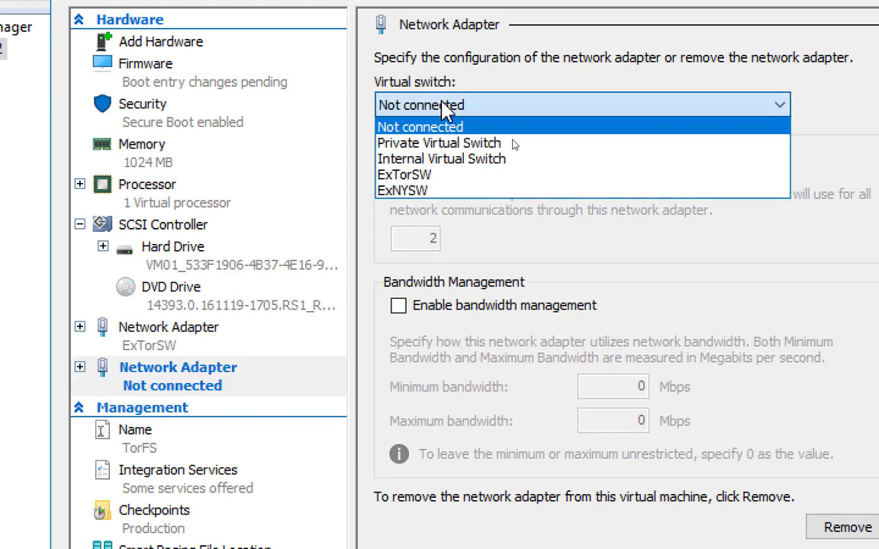
{"action": "left_click", "coordinate": [471, 143]}
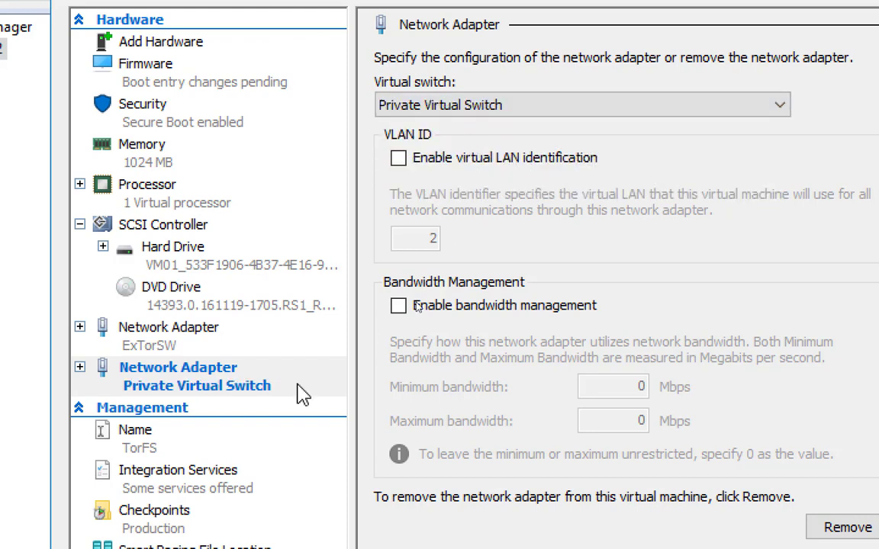
{"action": "left_click", "coordinate": [158, 351]}
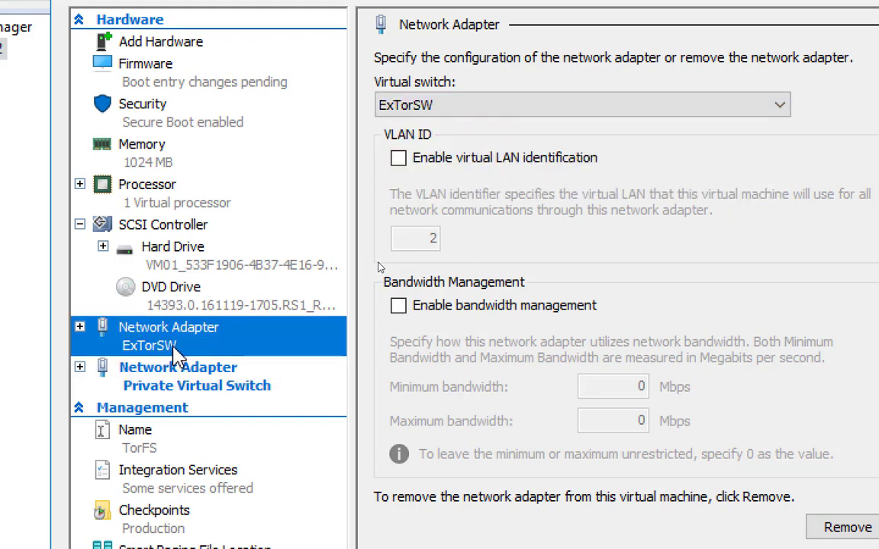
{"action": "left_click", "coordinate": [189, 385]}
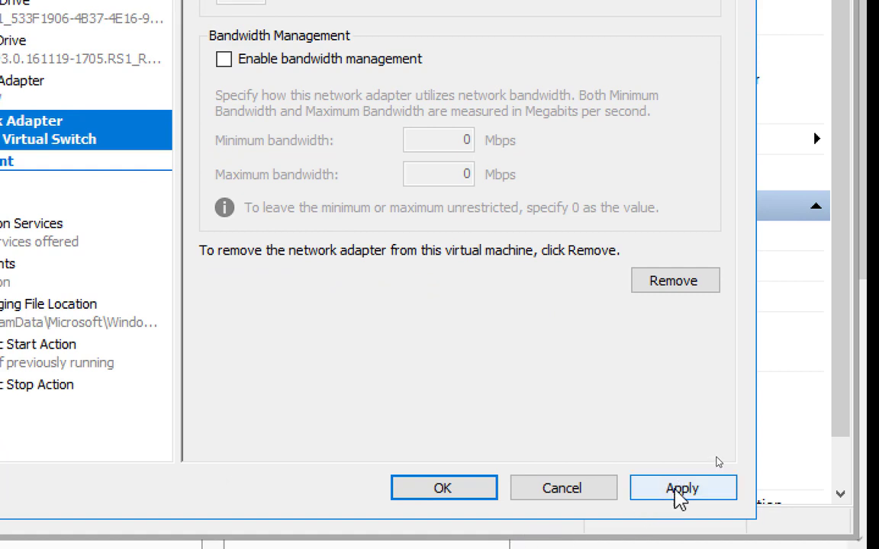
{"action": "left_click", "coordinate": [677, 496]}
{"action": "left_click", "coordinate": [450, 493]}
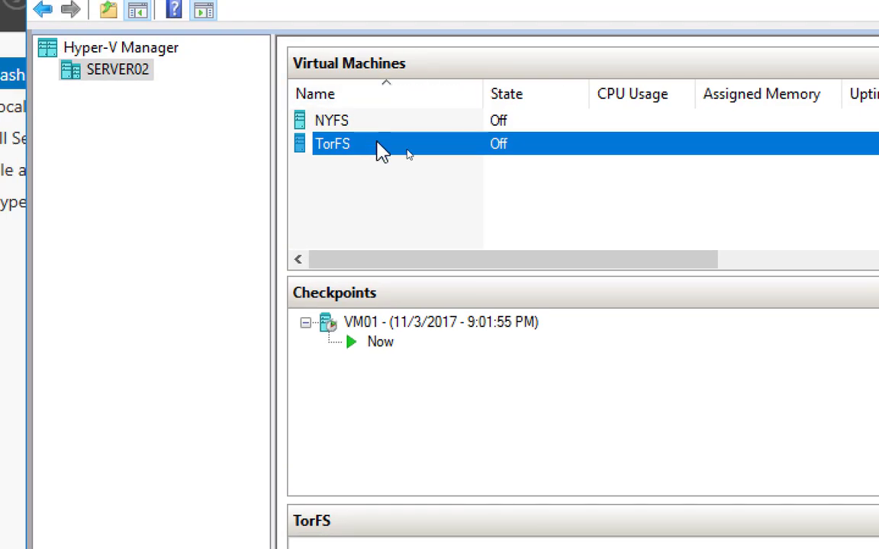
Add a second network adapter to the NYFS virtual machine's hardware.
{"action": "left_click", "coordinate": [340, 127]}
{"action": "right_click", "coordinate": [341, 124]}
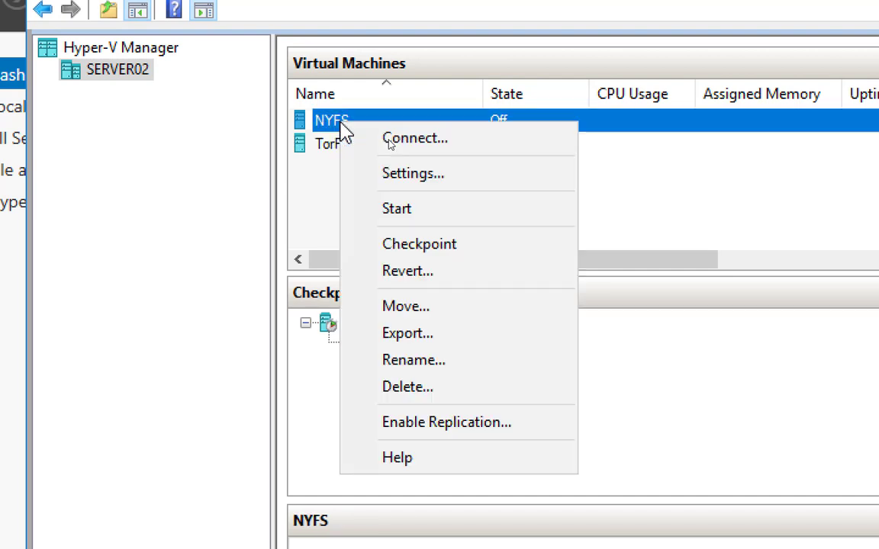
{"action": "left_click", "coordinate": [432, 180]}
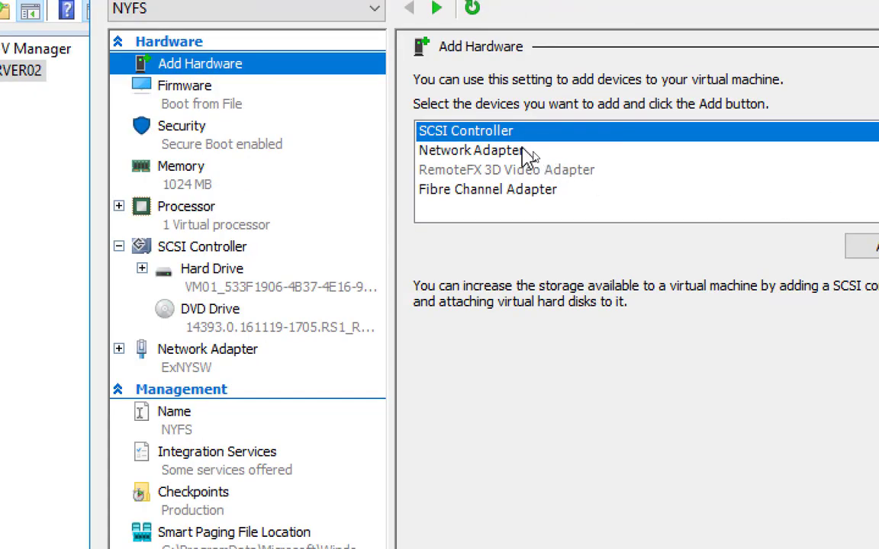
{"action": "left_click", "coordinate": [632, 151]}
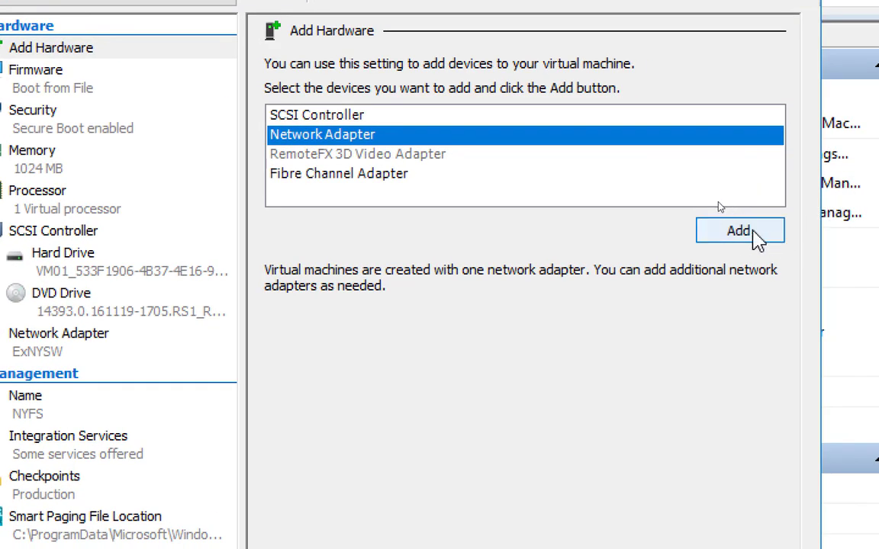
{"action": "left_click", "coordinate": [874, 248]}
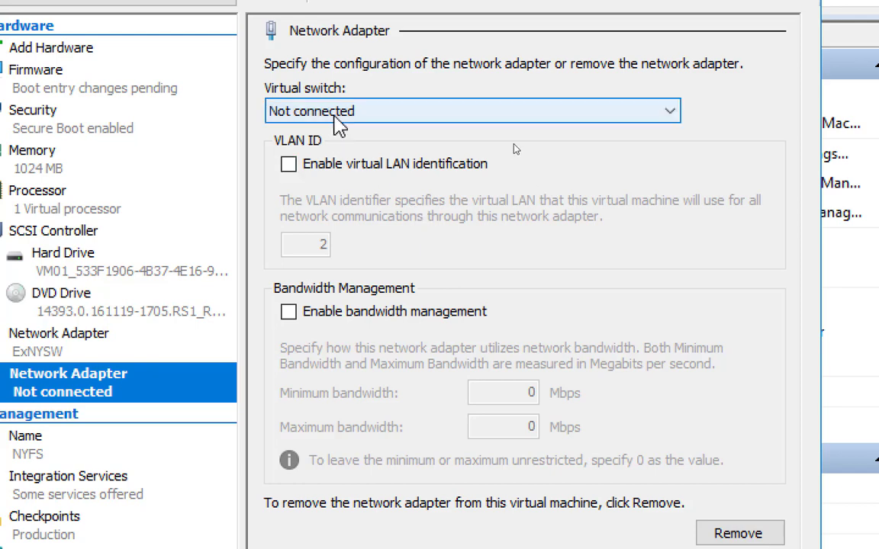
Connect NYFS's new network adapter to Private Virtual Switch, check it against the ExNYSW adapter, and save the settings.
{"action": "left_click", "coordinate": [338, 121]}
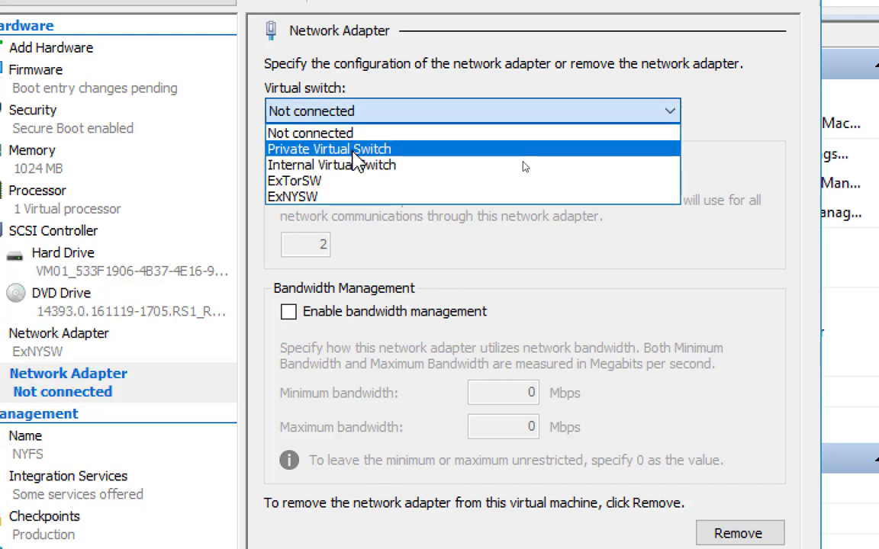
{"action": "left_click", "coordinate": [354, 151]}
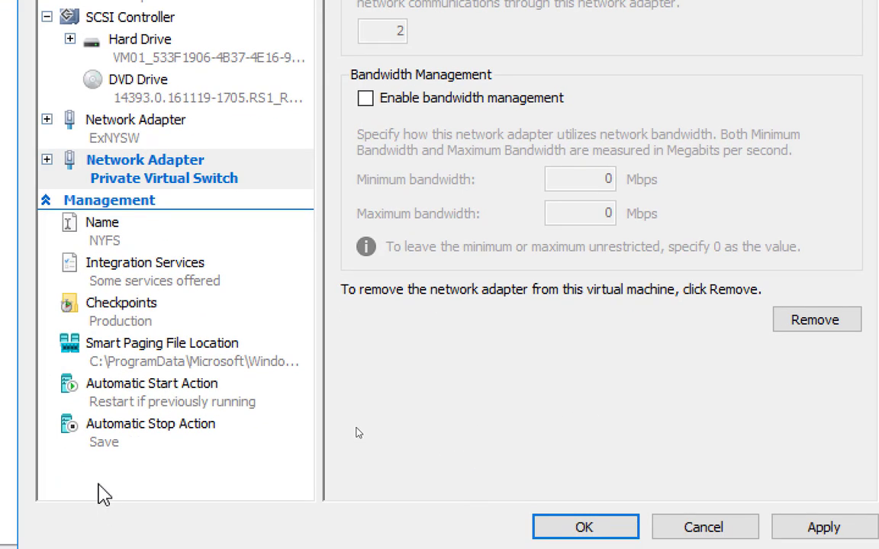
{"action": "left_click", "coordinate": [145, 138]}
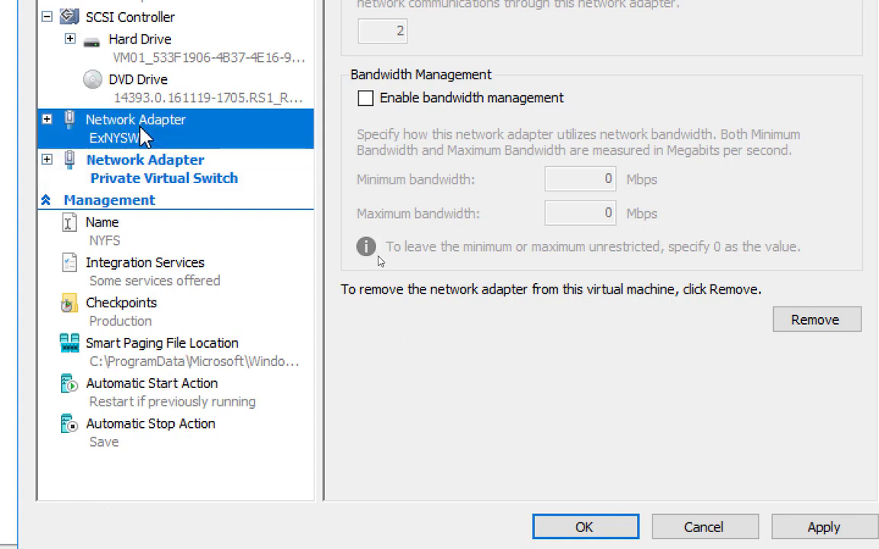
{"action": "left_click", "coordinate": [177, 181]}
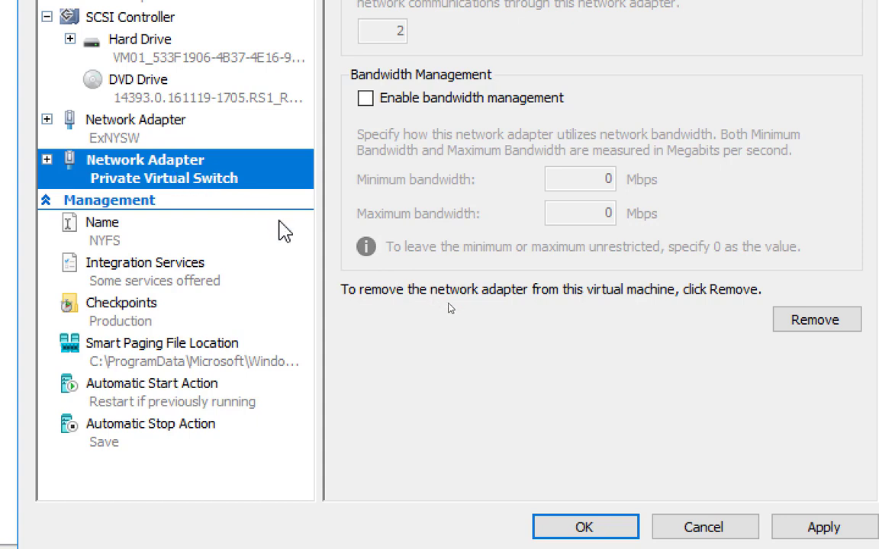
{"action": "left_click", "coordinate": [583, 527]}
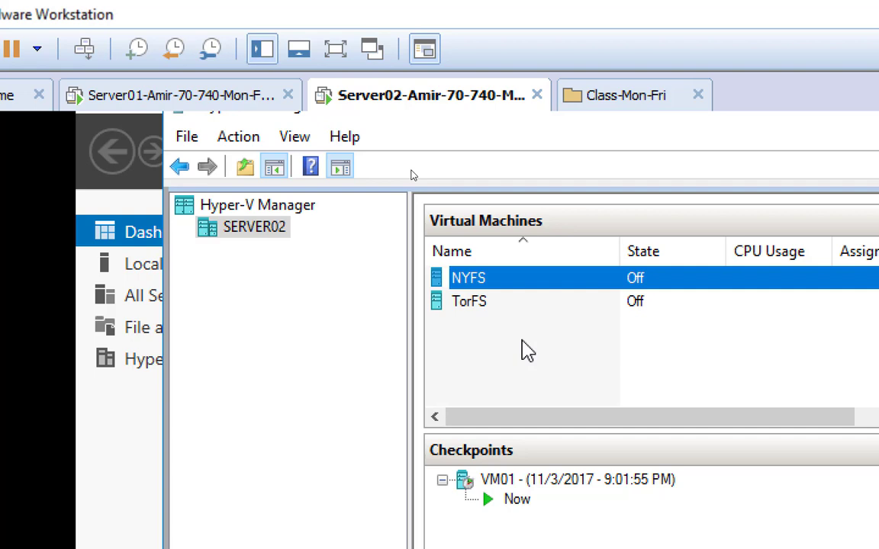
Switch to the data-flow separation diagram in Paint and reduce the Magnifier level to 100%.
{"action": "key", "text": "alt+Tab"}
{"action": "key", "text": "Tab"}
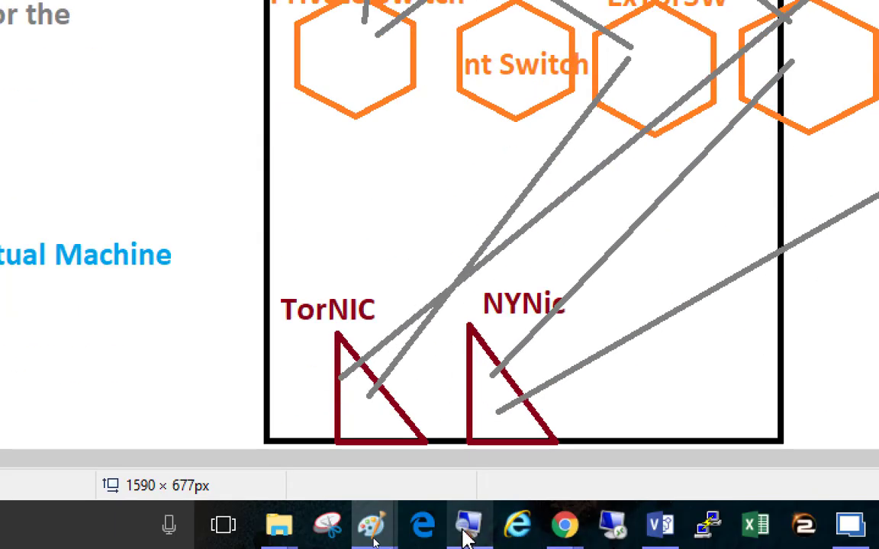
{"action": "left_click", "coordinate": [469, 527]}
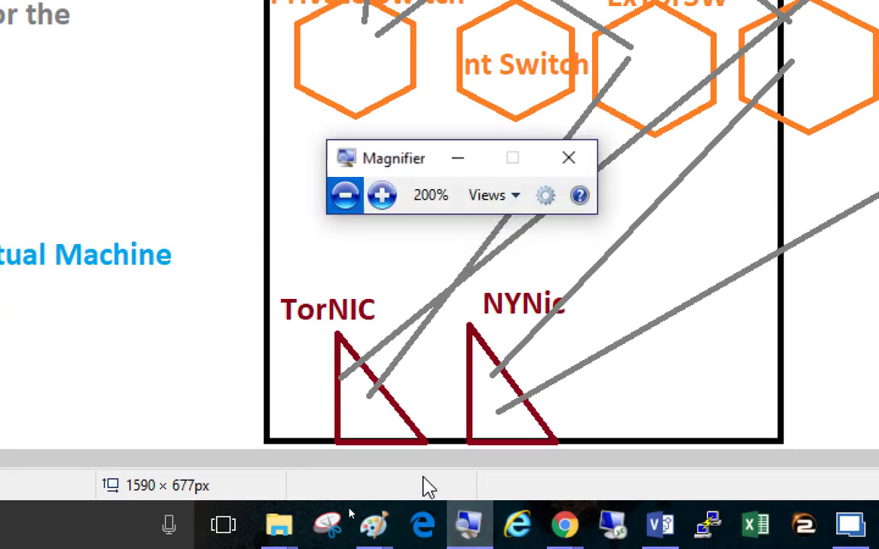
{"action": "left_click", "coordinate": [344, 195]}
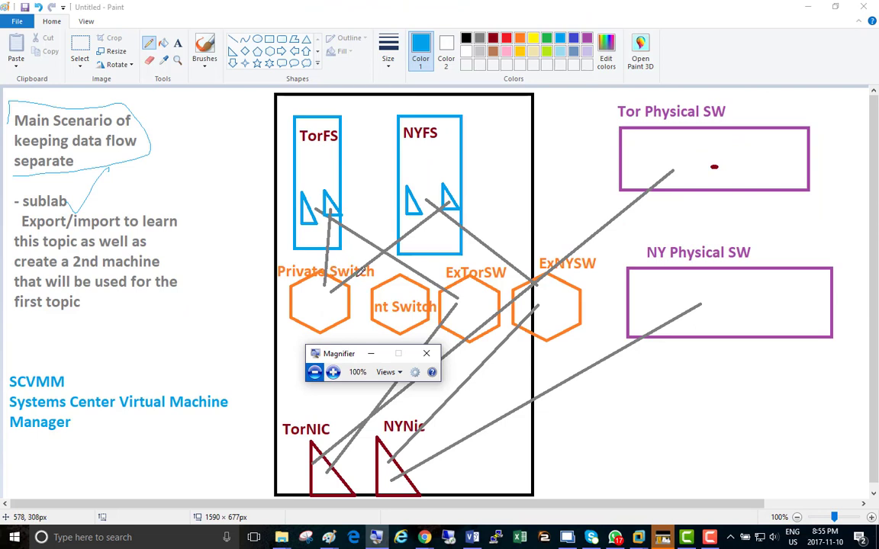
Circle the Private Switch and the second adapters of TorFS and NYFS in the diagram, with pointer lines at both adapters.
{"action": "left_click", "coordinate": [333, 244]}
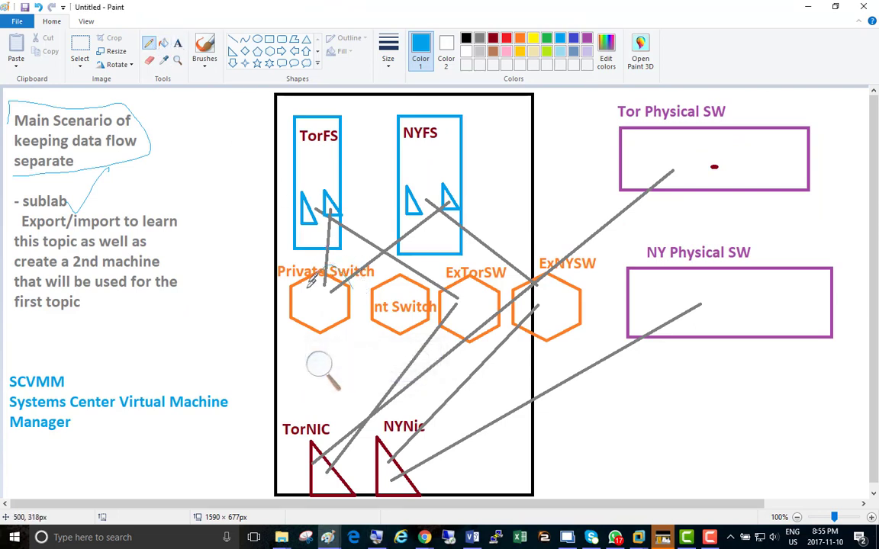
{"action": "left_click_drag", "start_coordinate": [330, 265], "coordinate": [325, 268]}
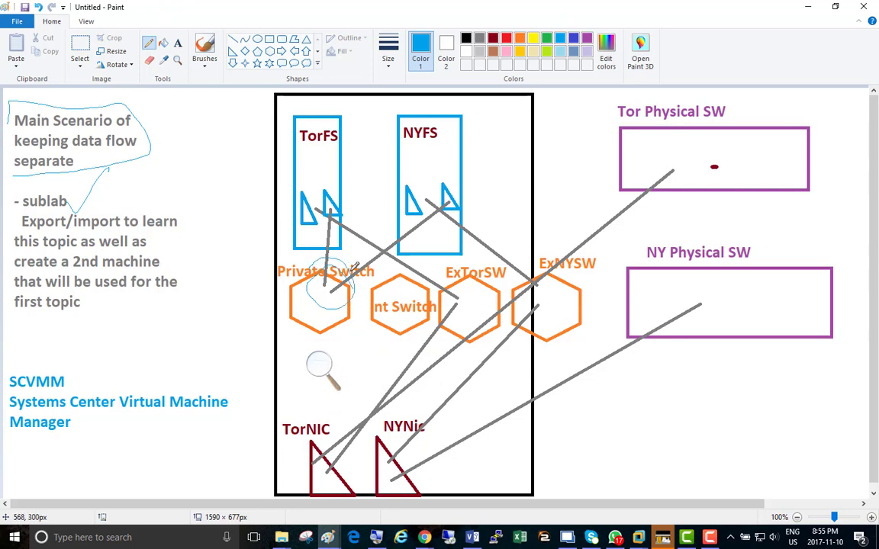
{"action": "left_click_drag", "start_coordinate": [329, 200], "coordinate": [350, 151]}
{"action": "mouse_move", "coordinate": [462, 151]}
{"action": "left_mouse_down"}
{"action": "mouse_move", "coordinate": [456, 187]}
{"action": "mouse_move", "coordinate": [429, 182]}
{"action": "left_mouse_up"}
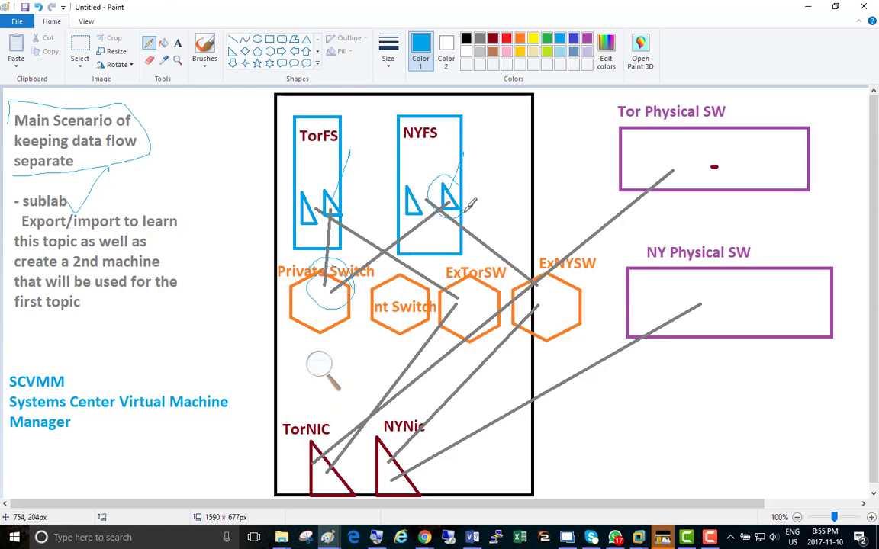
{"action": "left_click_drag", "start_coordinate": [314, 192], "coordinate": [336, 191]}
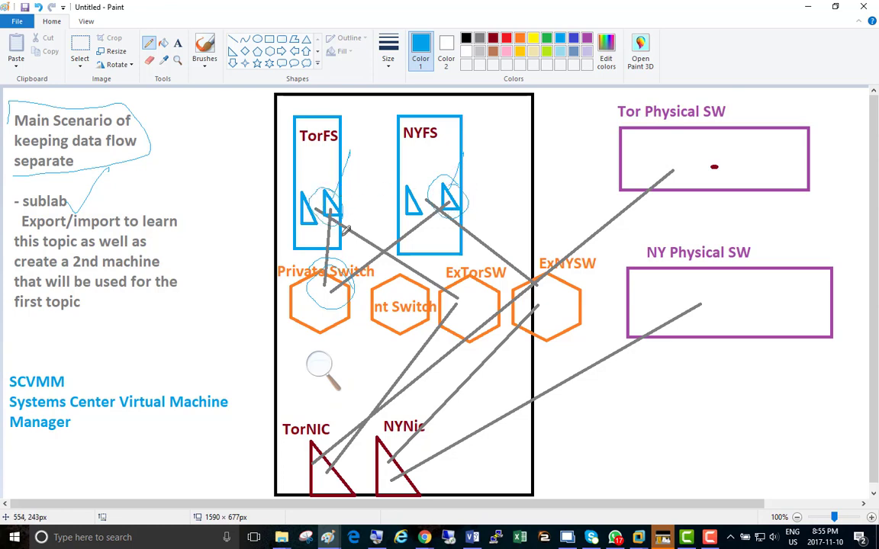
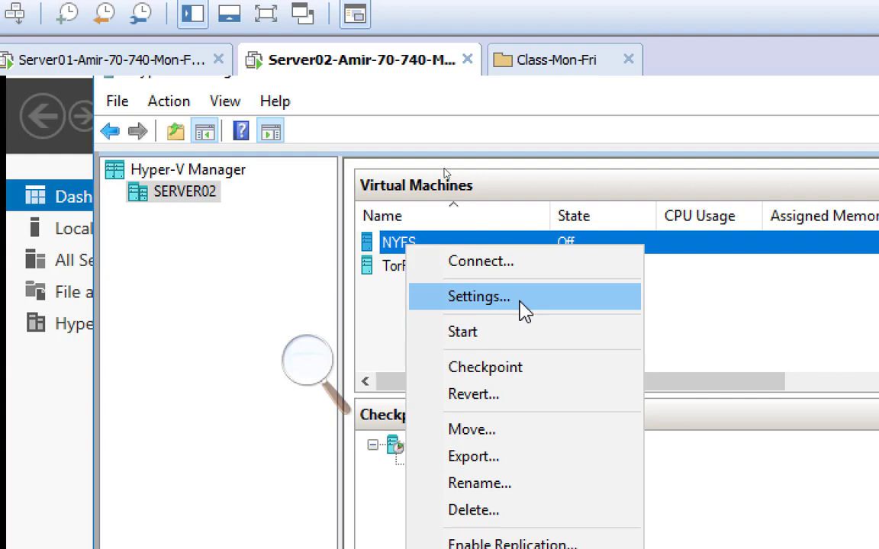
Examine the SCSI controller's drive types and the existing hard drive's disk options in NYFS's settings, then close them without changes.
{"action": "left_click", "coordinate": [525, 309]}
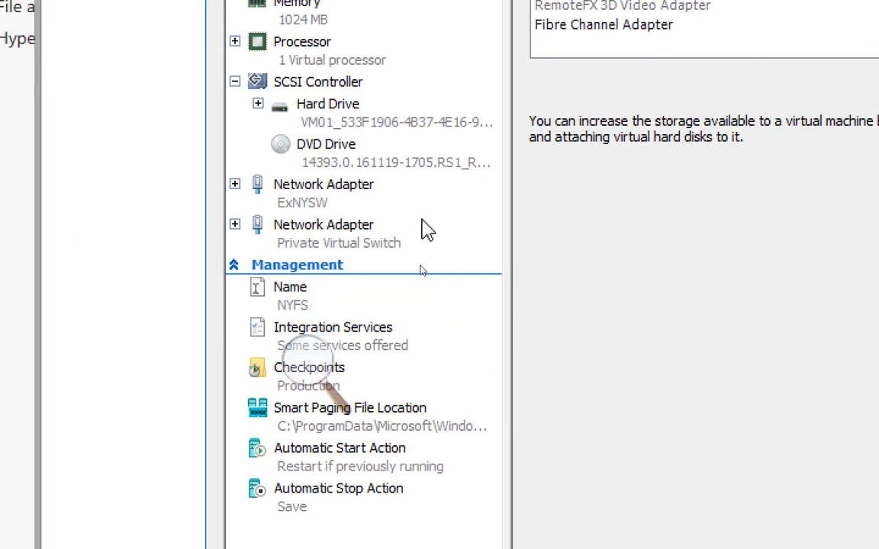
{"action": "left_click", "coordinate": [301, 81]}
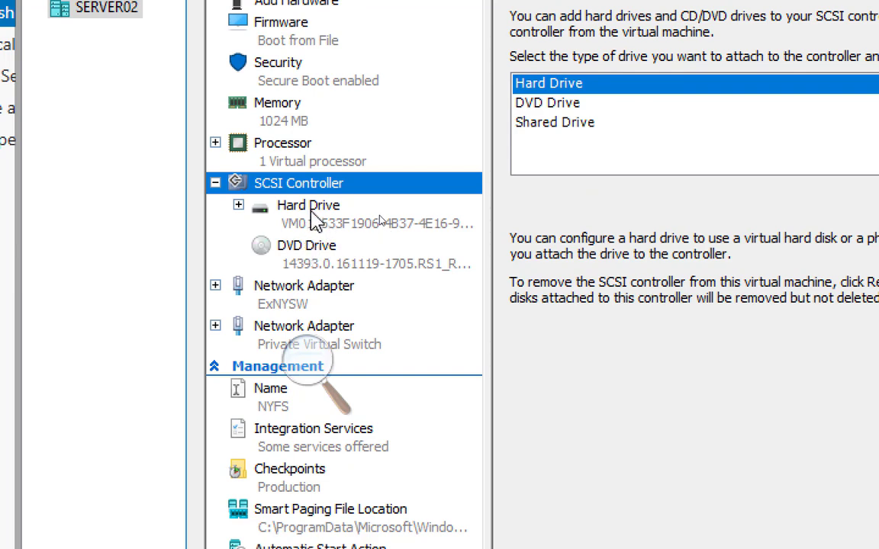
{"action": "left_click", "coordinate": [313, 214]}
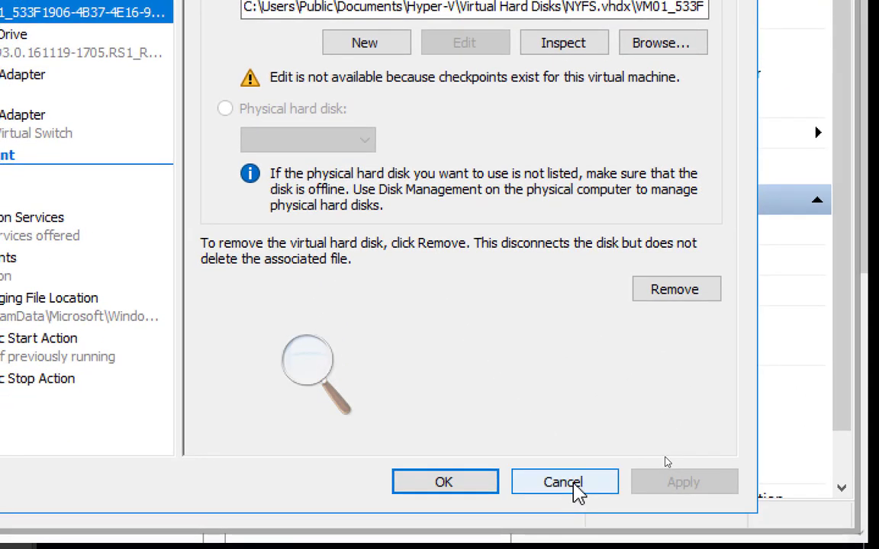
{"action": "left_click", "coordinate": [645, 548]}
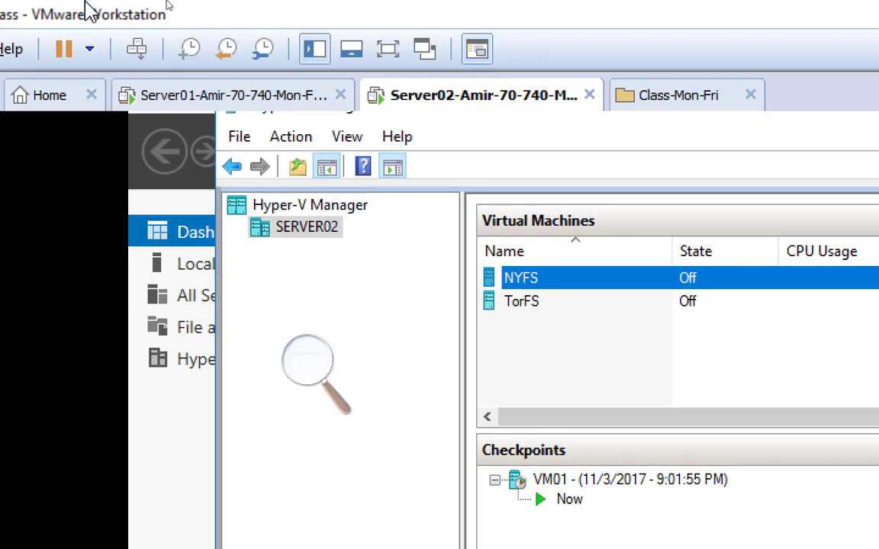
Start adding a hard disk to the Server02 virtual machine in VMware Workstation, choosing the SCSI type and a new virtual disk.
{"action": "right_click", "coordinate": [447, 106]}
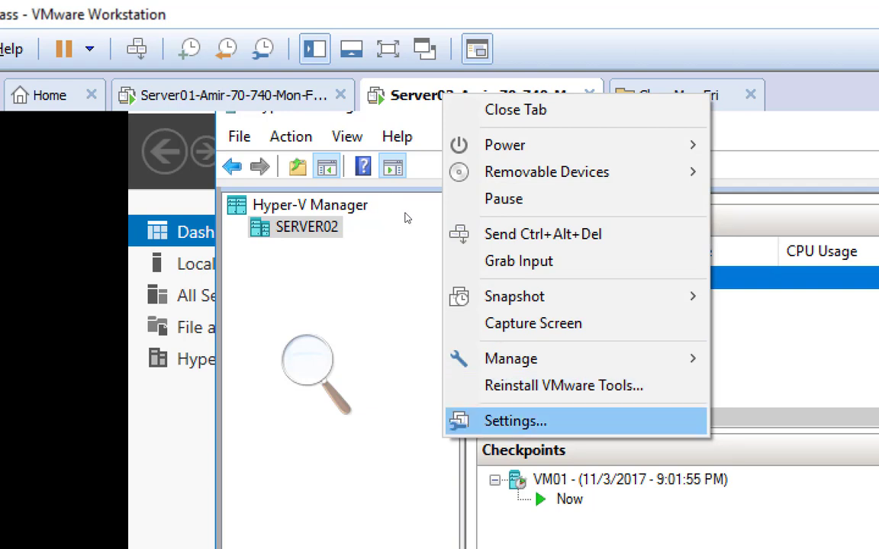
{"action": "left_click", "coordinate": [516, 421]}
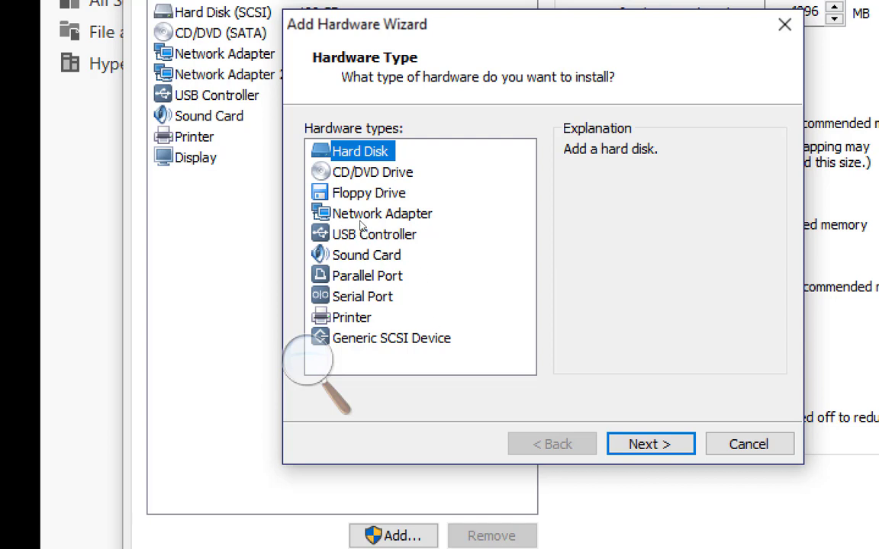
{"action": "key", "text": "Return"}
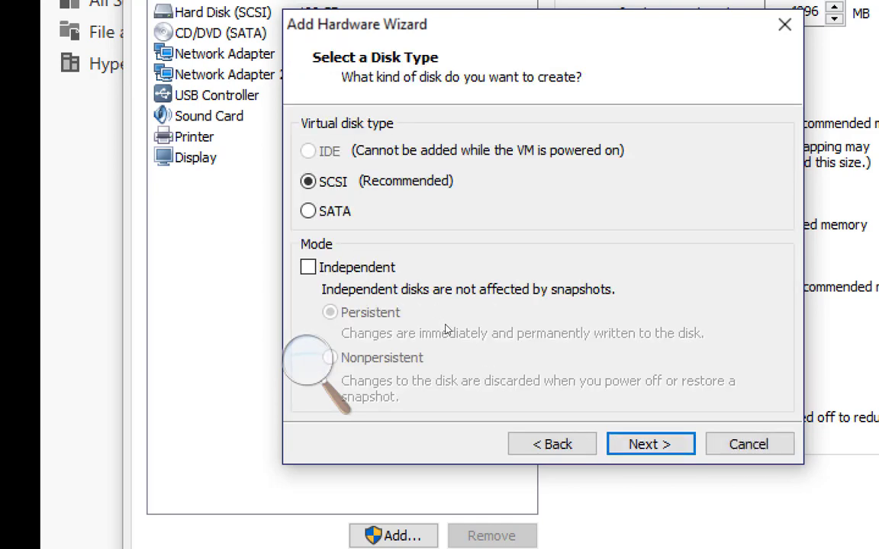
{"action": "key", "text": "Return"}
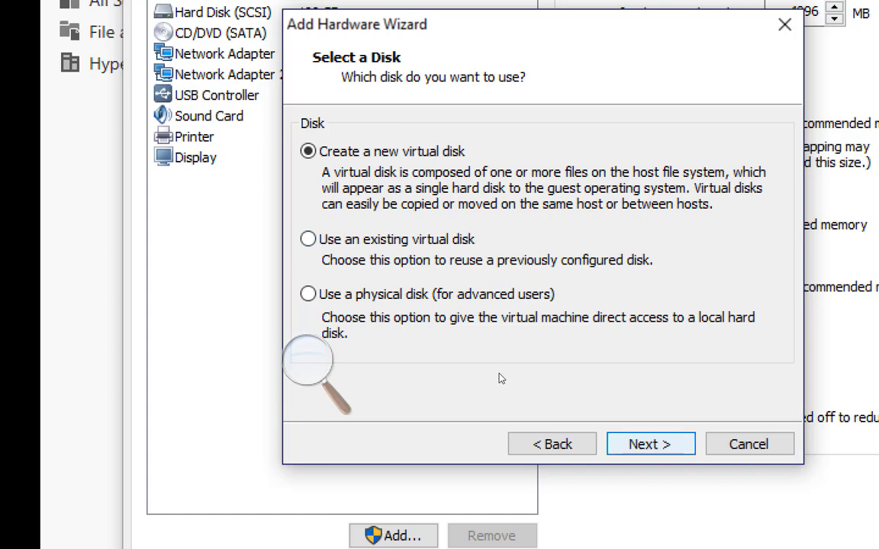
{"action": "key", "text": "Return"}
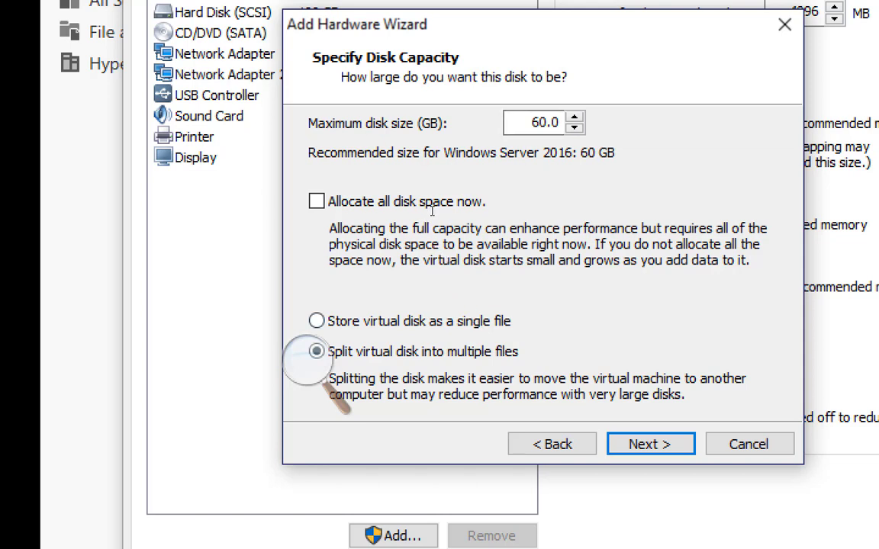
Set the new disk's maximum size to 200 GB, split into multiple files, finish creating it and close Server02's settings.
{"action": "left_click_drag", "start_coordinate": [533, 122], "coordinate": [569, 121]}
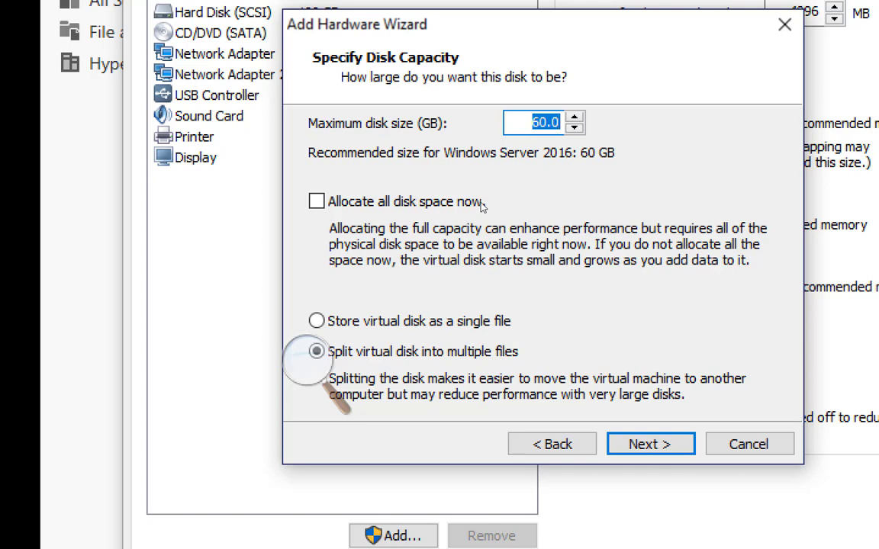
{"action": "type", "text": "200"}
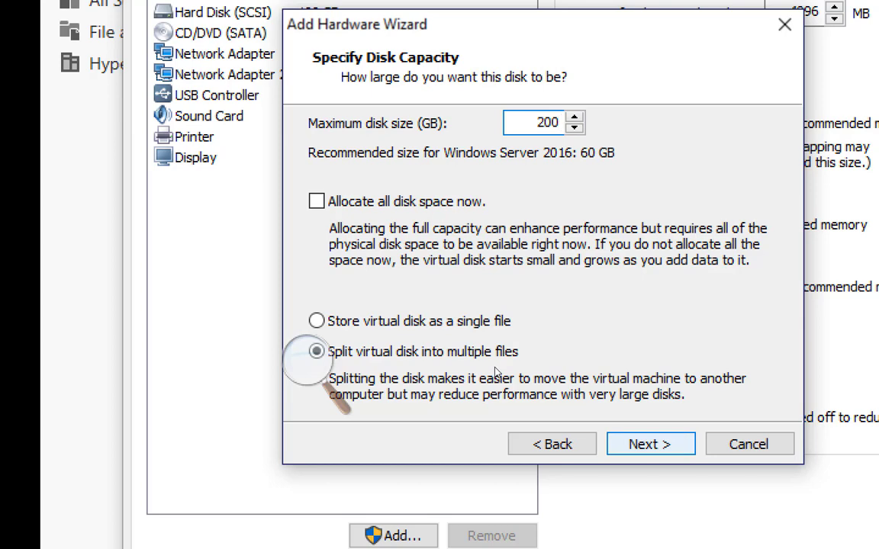
{"action": "key", "text": "Return"}
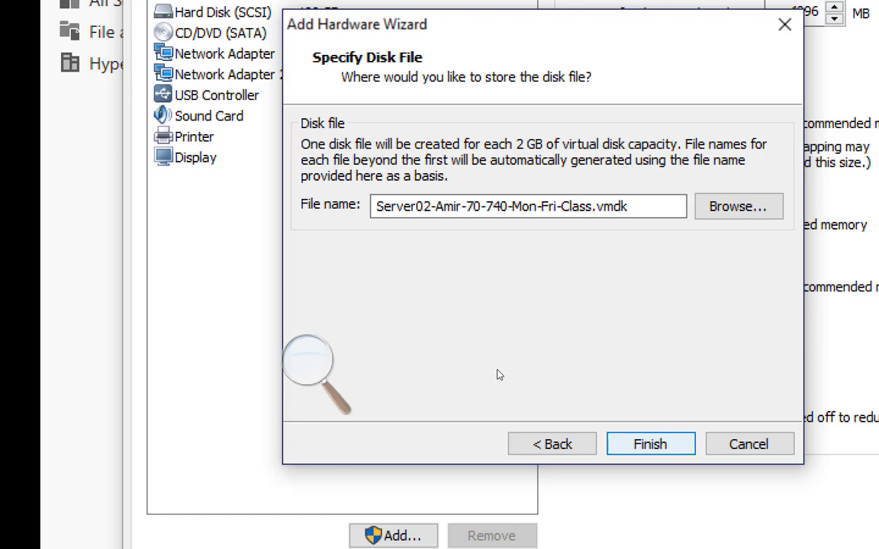
{"action": "key", "text": "Return"}
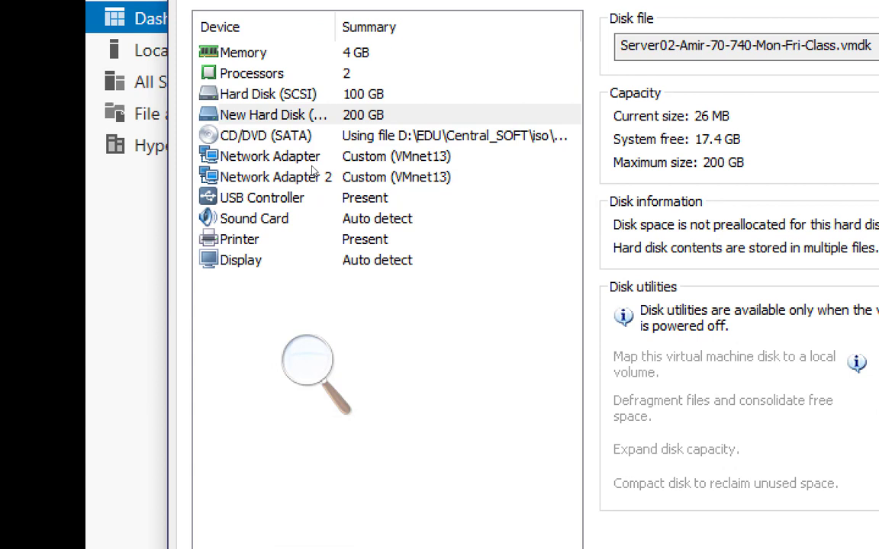
{"action": "key", "text": "Return"}
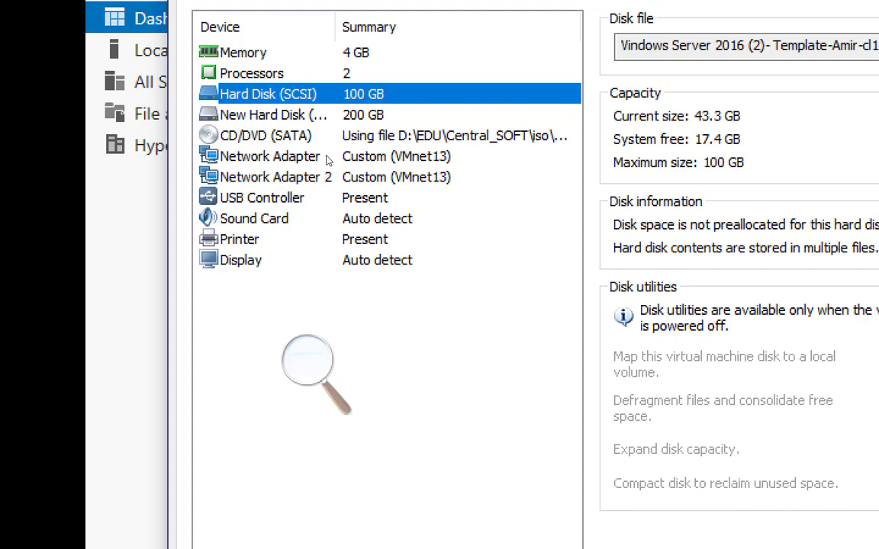
{"action": "key", "text": "Down"}
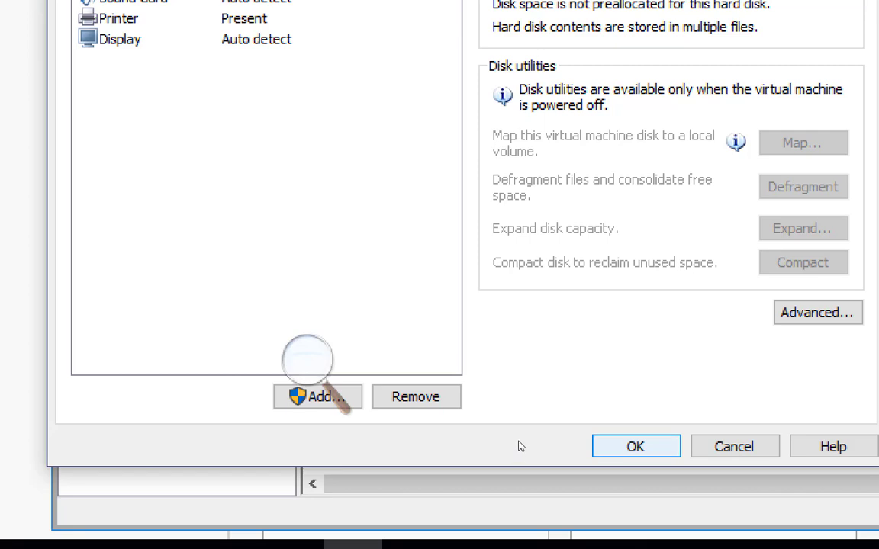
{"action": "key", "text": "Escape"}
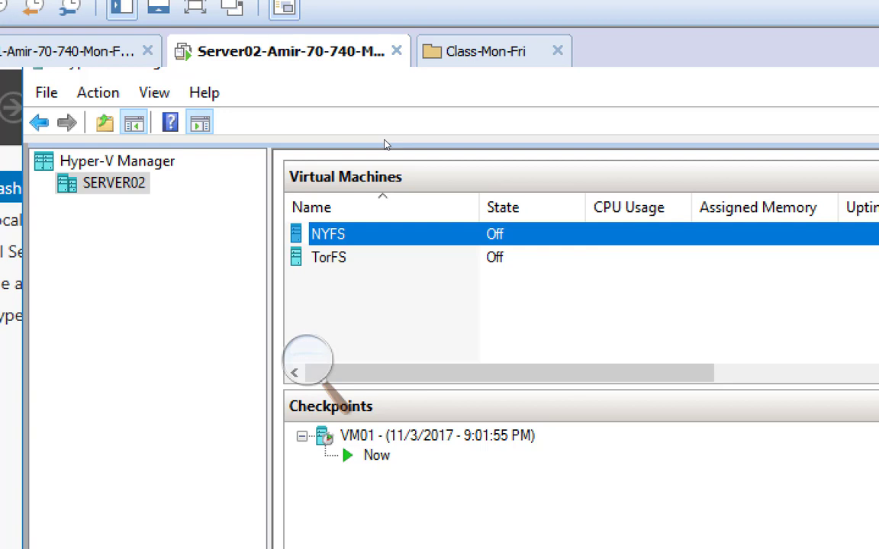
Add a hard drive to NYFS's SCSI controller using physical hard disk Disk 1 200.00 GB Bus 0 Lun 0 Target 1, and apply it.
{"action": "right_click", "coordinate": [328, 234]}
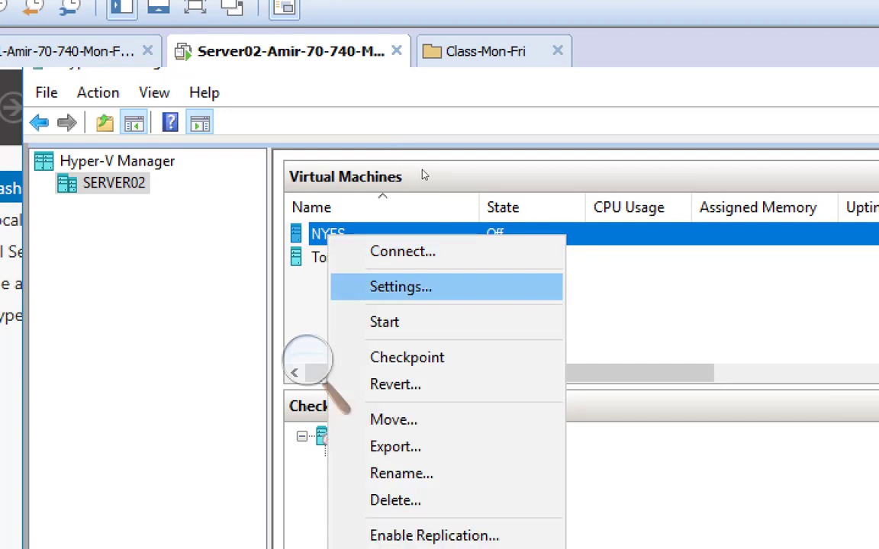
{"action": "left_click", "coordinate": [400, 287]}
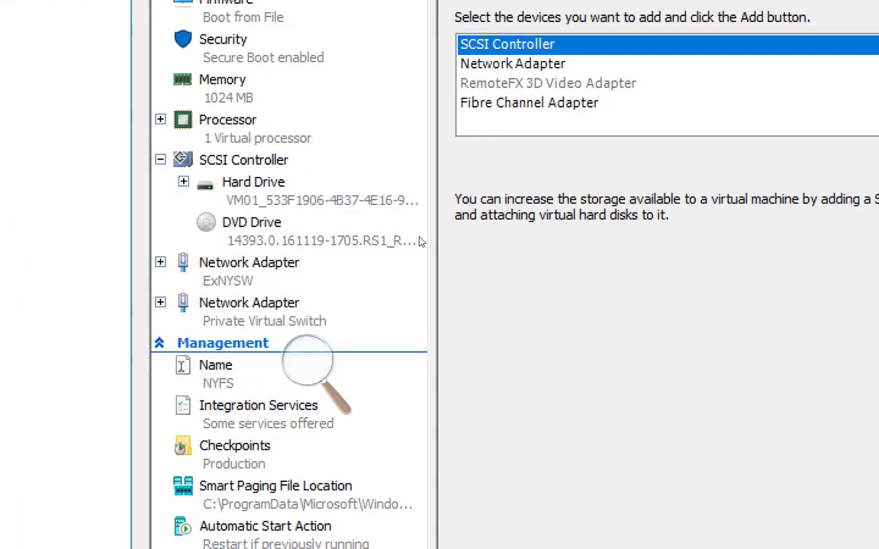
{"action": "left_click", "coordinate": [343, 194]}
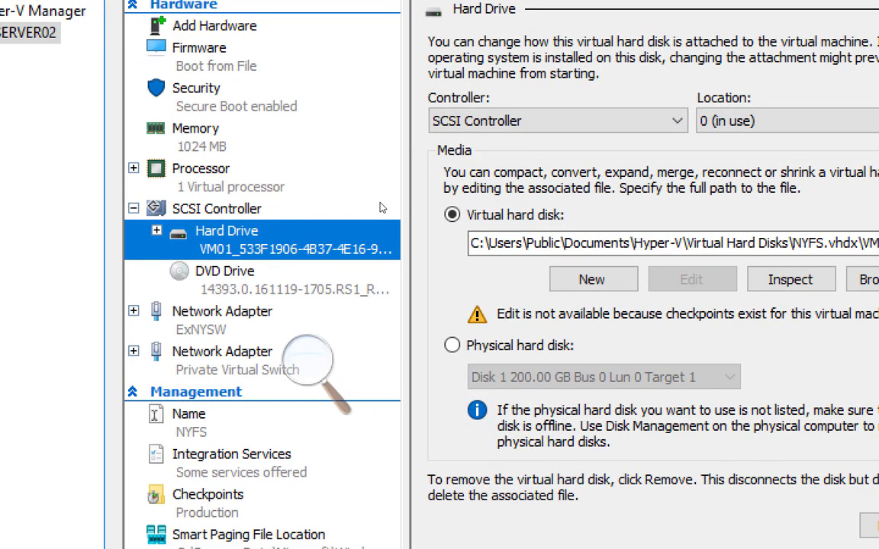
{"action": "left_click", "coordinate": [382, 207]}
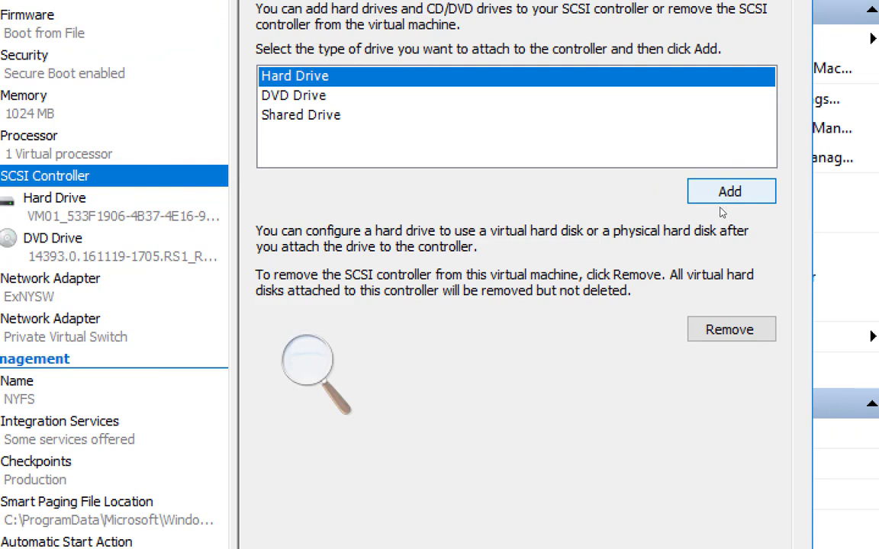
{"action": "left_click", "coordinate": [725, 200]}
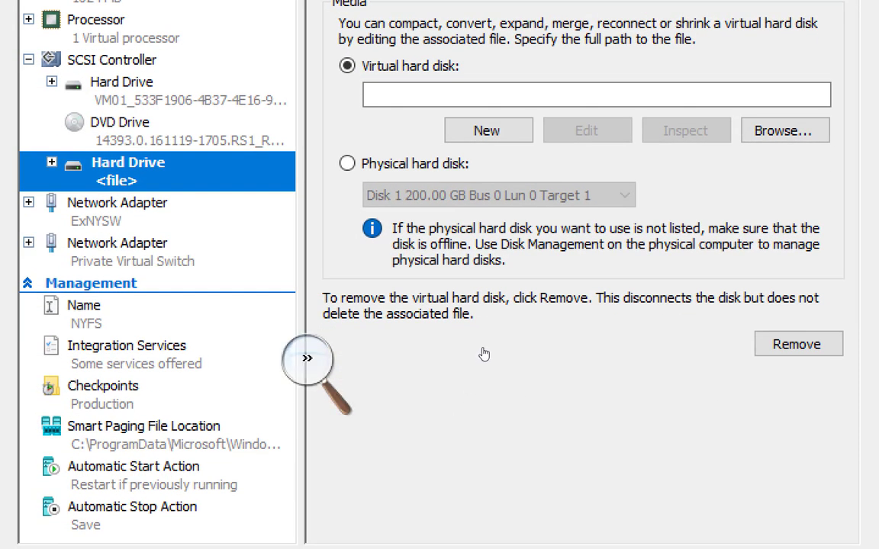
{"action": "left_click", "coordinate": [348, 163]}
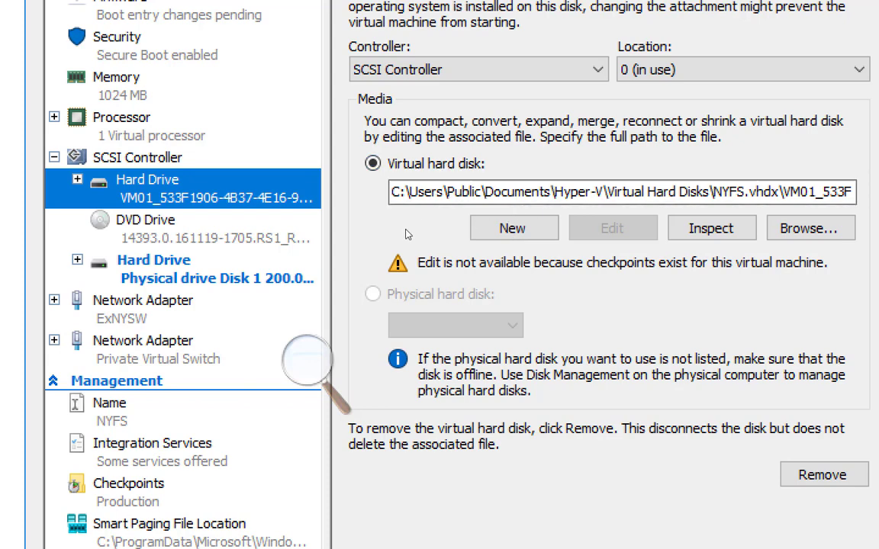
{"action": "left_click", "coordinate": [281, 269]}
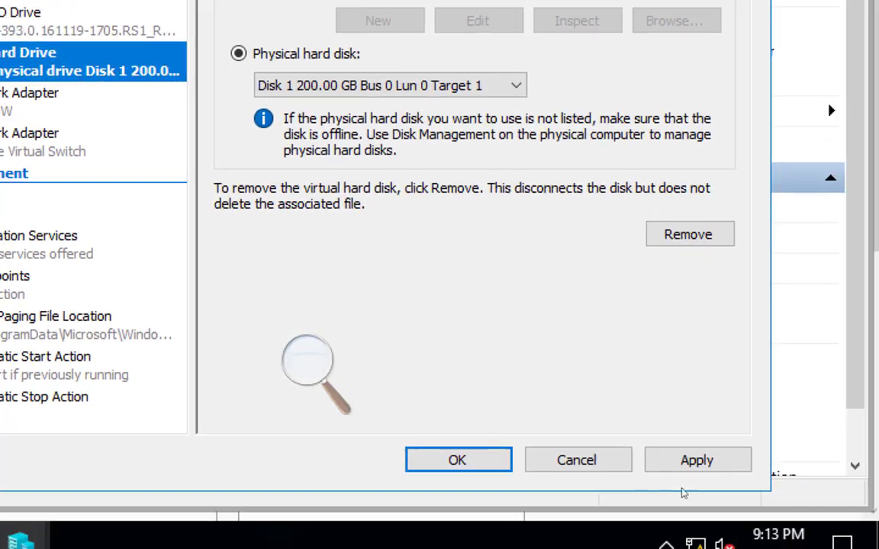
{"action": "left_click", "coordinate": [706, 462]}
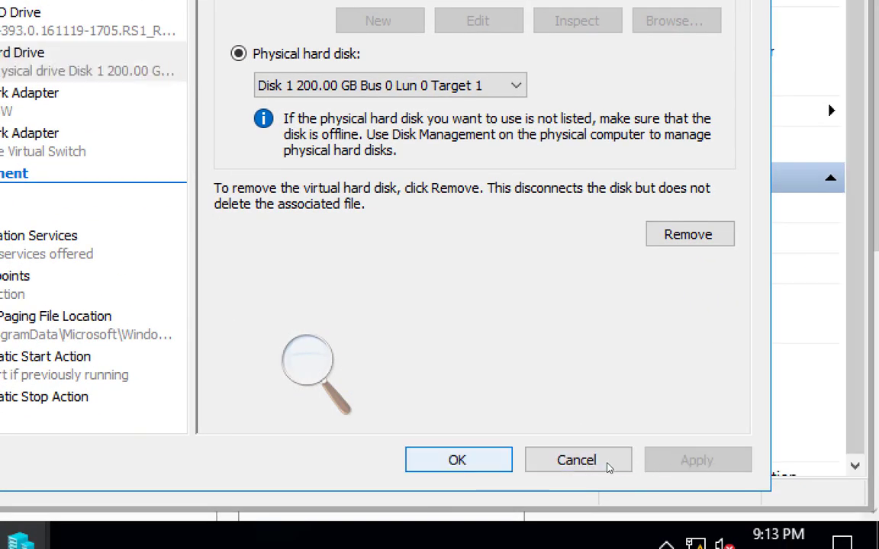
{"action": "left_click", "coordinate": [605, 460]}
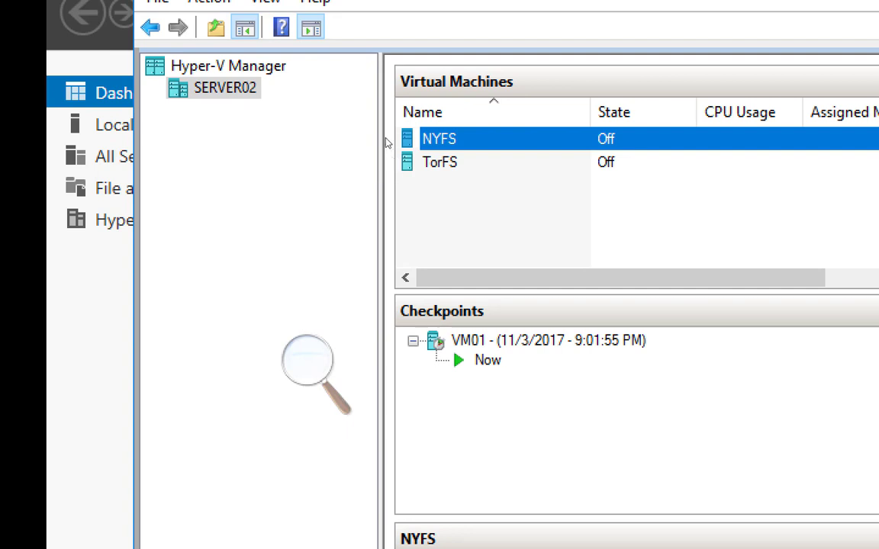
Try to start the NYFS virtual machine and read the detailed start-up report before dismissing it.
{"action": "right_click", "coordinate": [441, 138]}
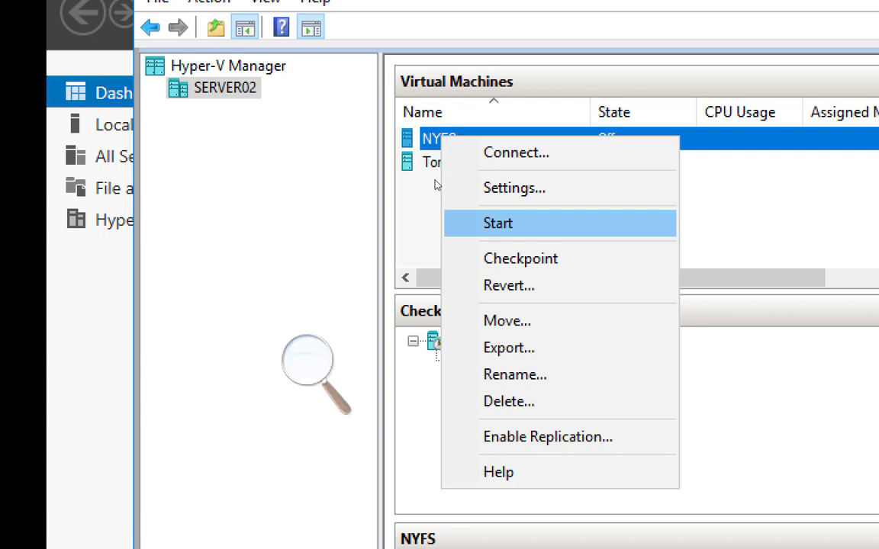
{"action": "left_click", "coordinate": [489, 223]}
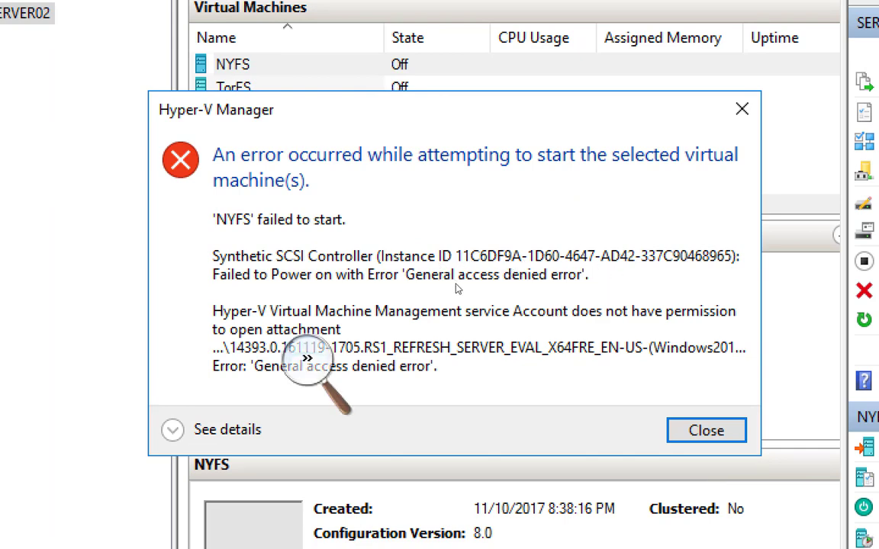
{"action": "left_click", "coordinate": [191, 430]}
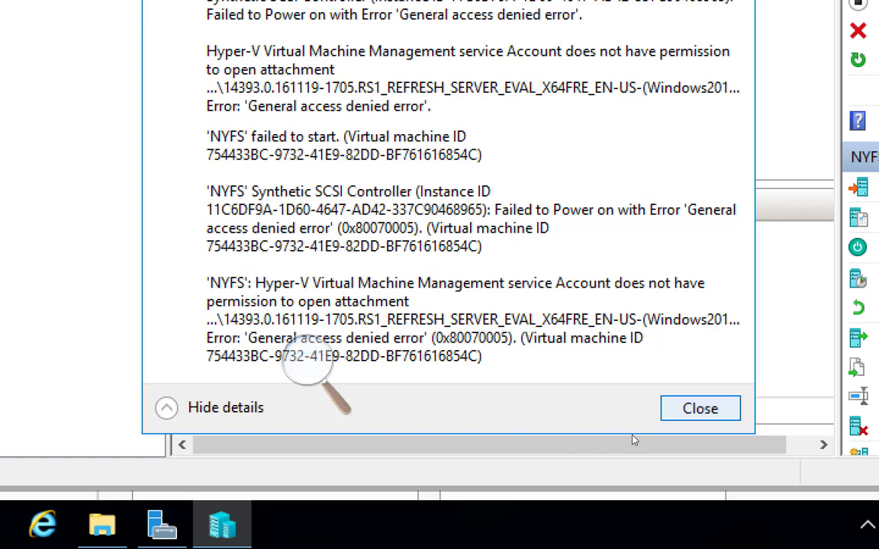
{"action": "key", "text": "Return"}
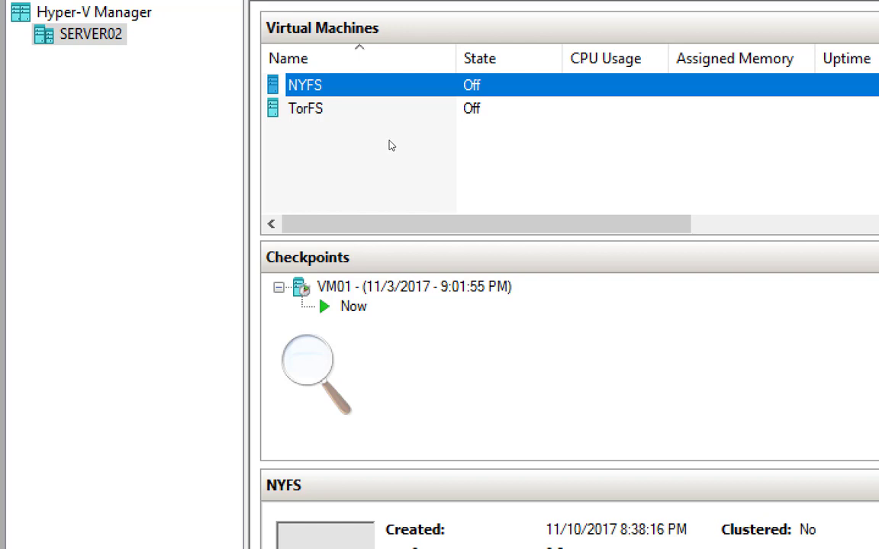
Remove the physical Disk 1 200 GB hard drive from NYFS's SCSI controller and save the settings.
{"action": "key", "text": "shift+F10"}
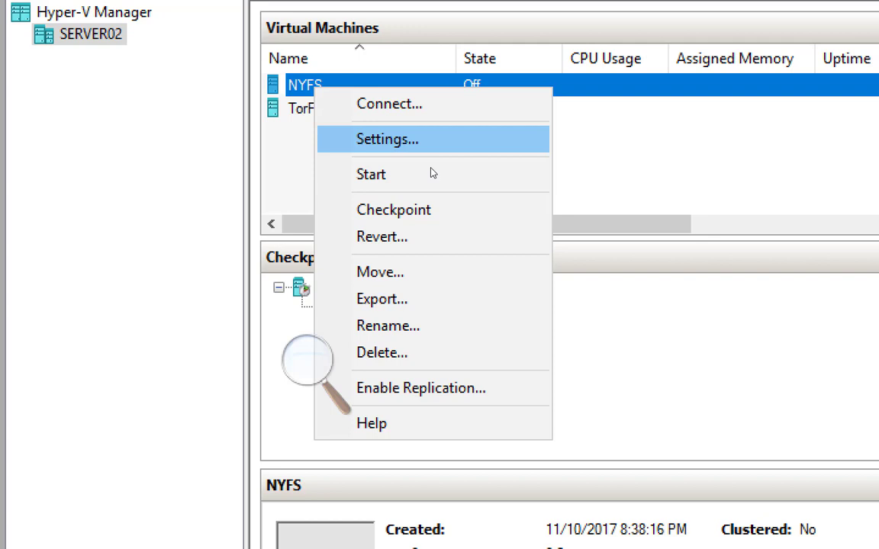
{"action": "key", "text": "Return"}
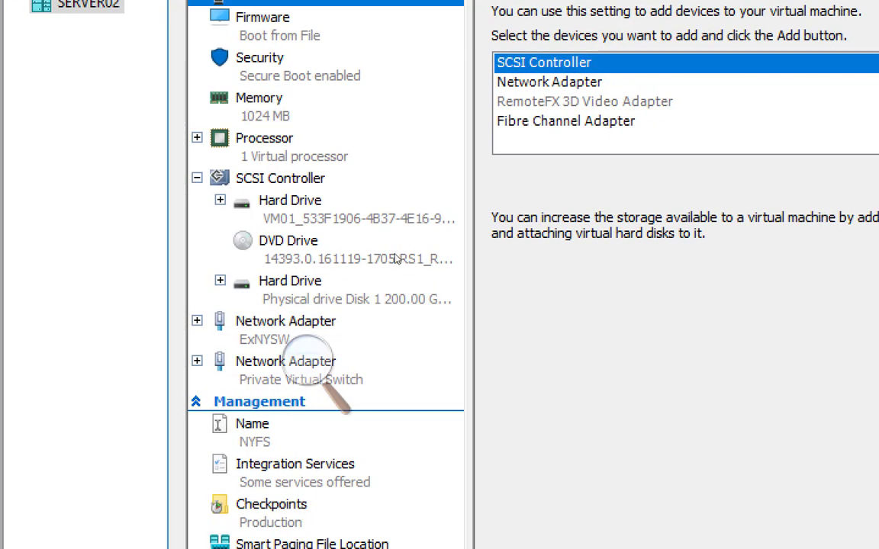
{"action": "left_click", "coordinate": [366, 288]}
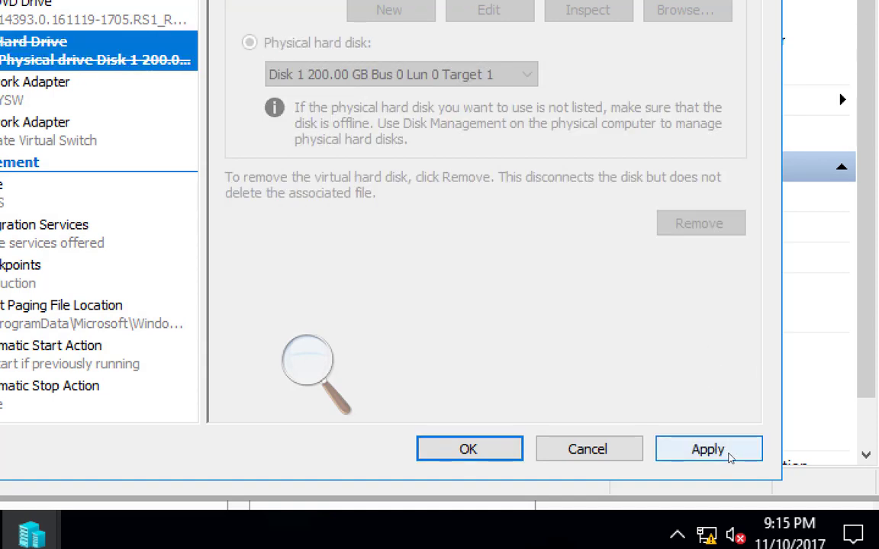
{"action": "left_click", "coordinate": [727, 455]}
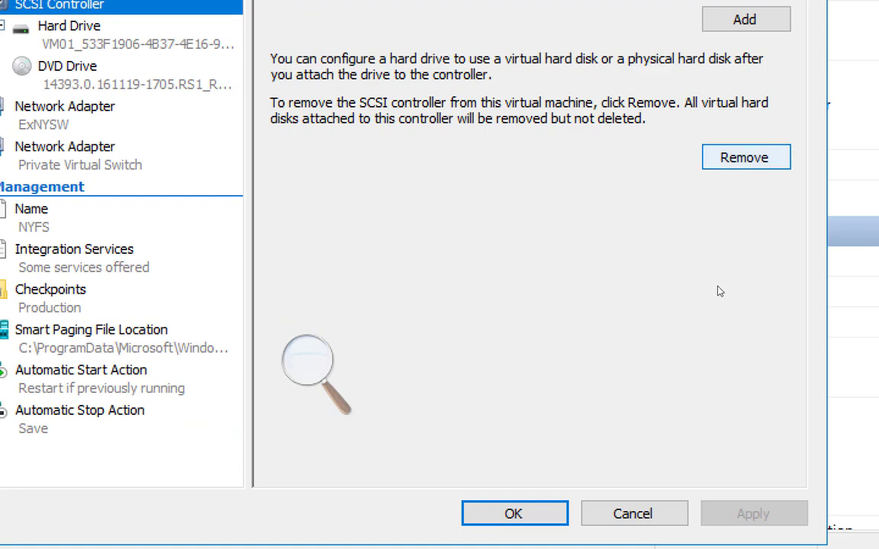
{"action": "left_click", "coordinate": [514, 514]}
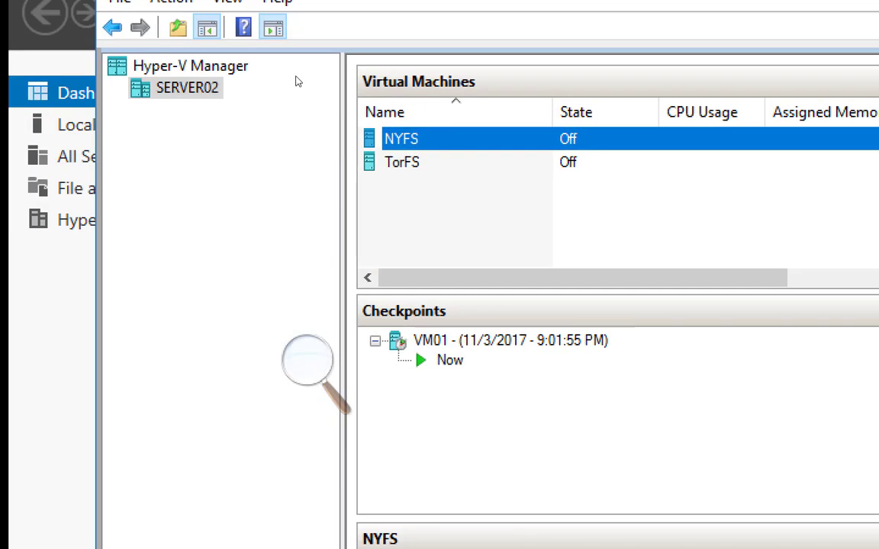
Add a hard drive to TorFS's SCSI controller using physical hard disk Disk 1 200.00 GB Bus 0 Lun 0 Target 1, and save the settings.
{"action": "key", "text": "Down"}
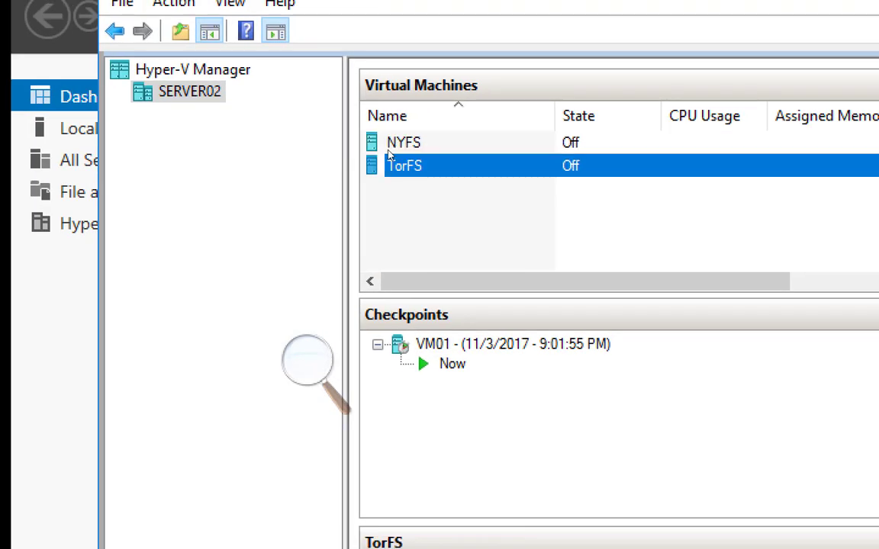
{"action": "key", "text": "shift+F10"}
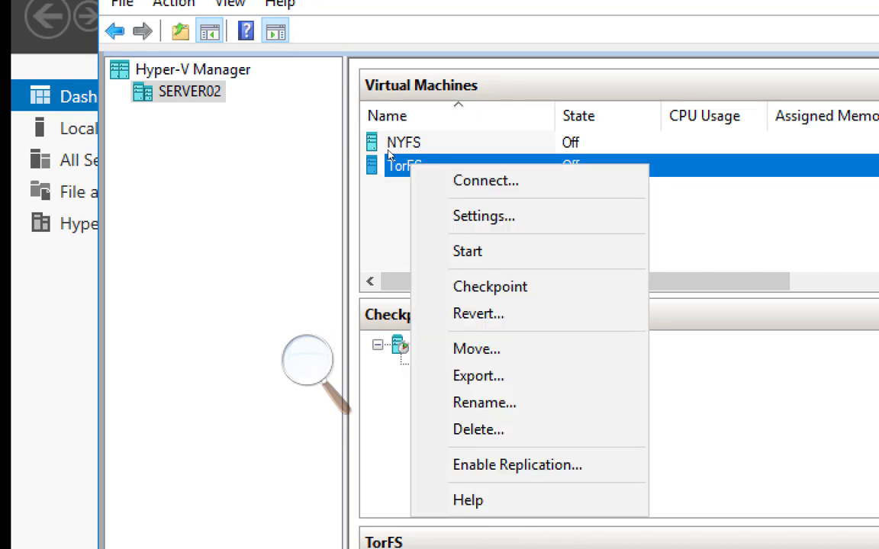
{"action": "key", "text": "Down"}
{"action": "key", "text": "Down"}
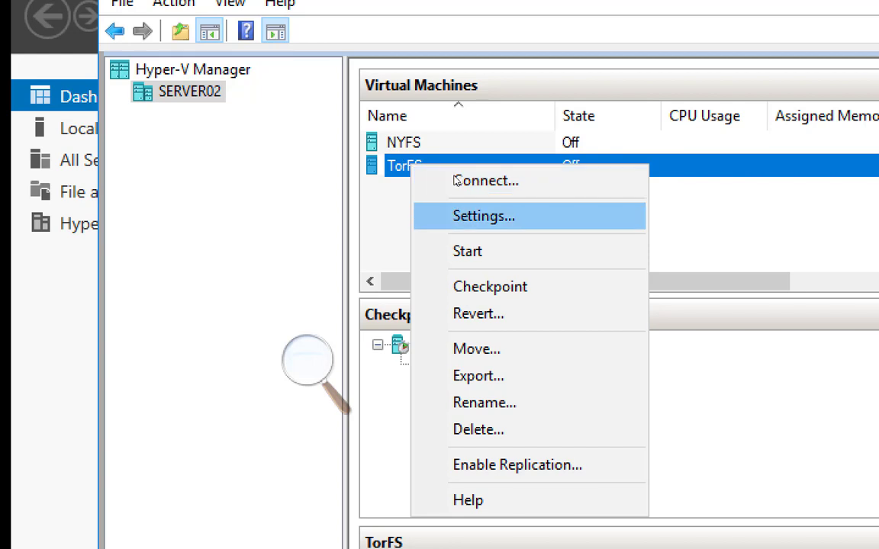
{"action": "key", "text": "Return"}
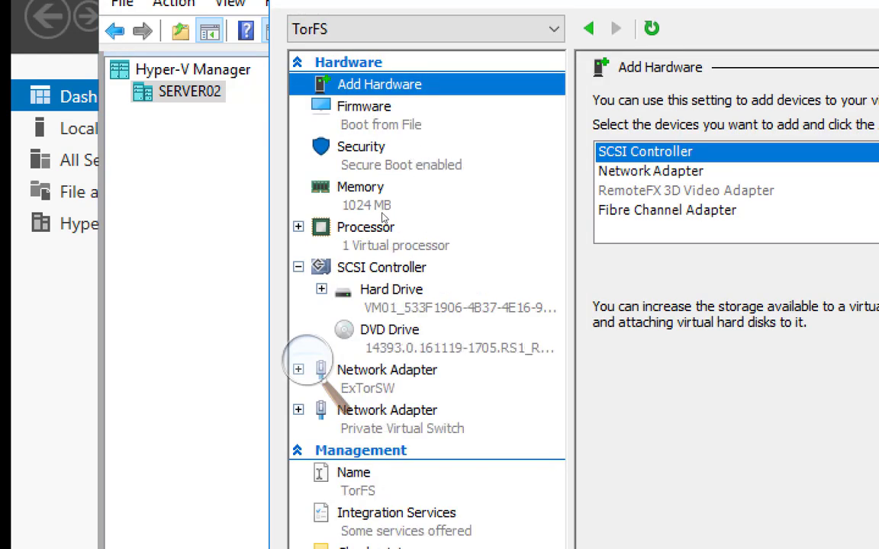
{"action": "left_click", "coordinate": [381, 267]}
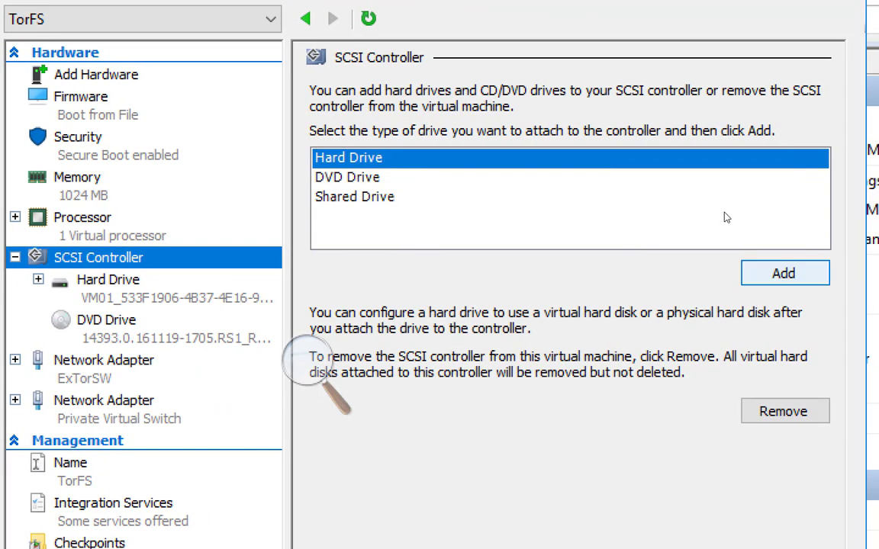
{"action": "left_click", "coordinate": [785, 273]}
{"action": "left_click", "coordinate": [489, 227]}
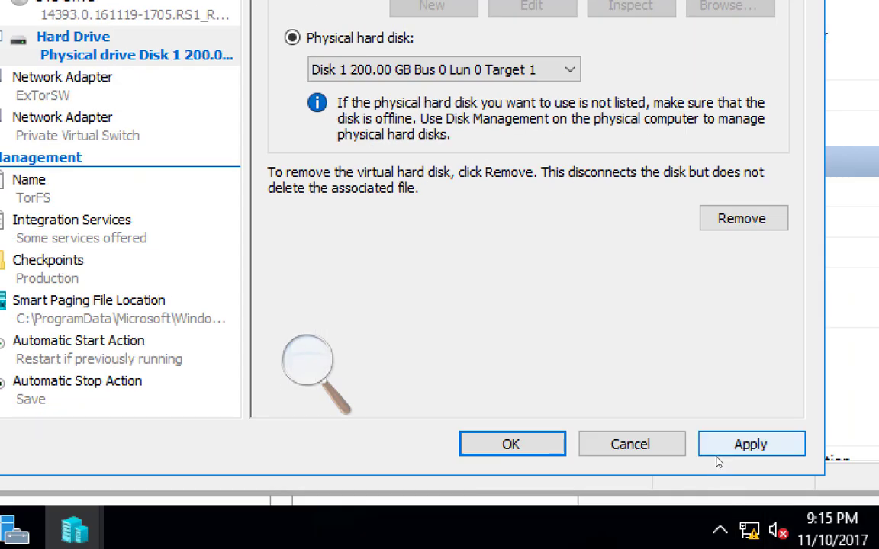
{"action": "left_click", "coordinate": [717, 455]}
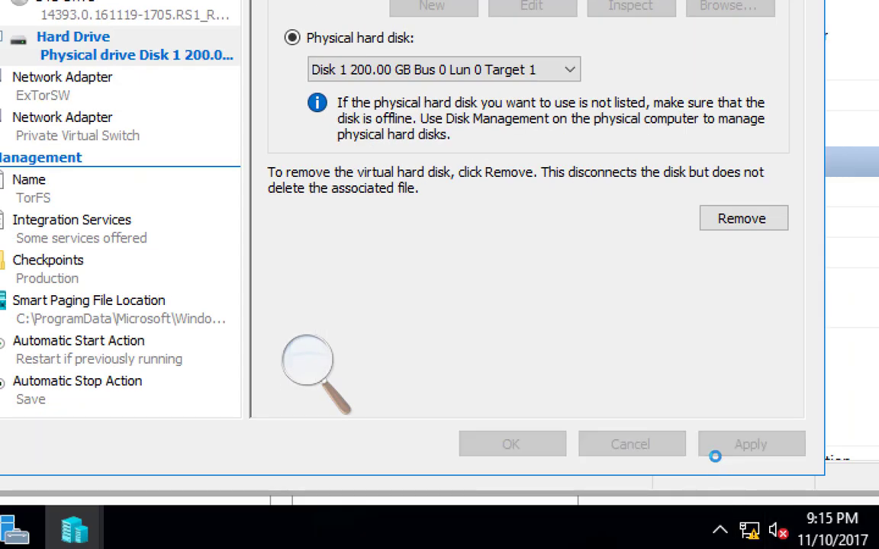
{"action": "left_click", "coordinate": [611, 454]}
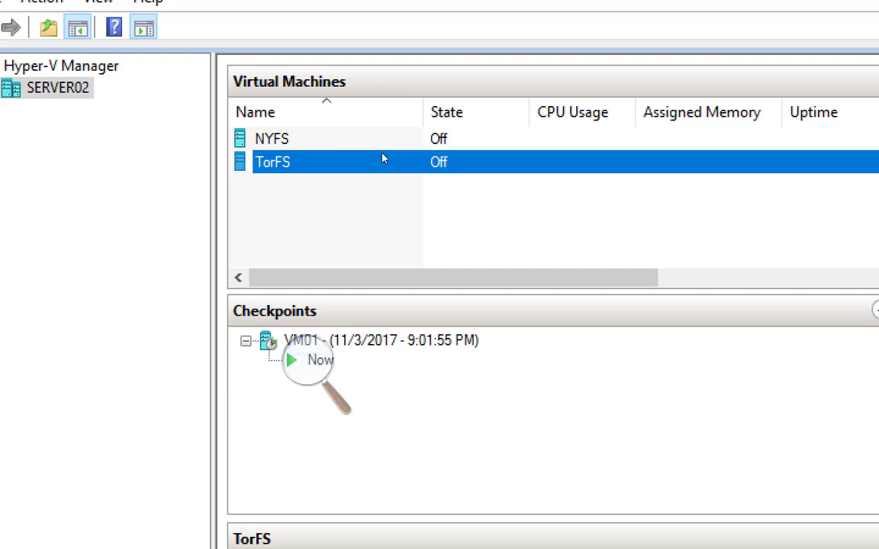
Start the TorFS virtual machine and connect to its console.
{"action": "right_click", "coordinate": [383, 159]}
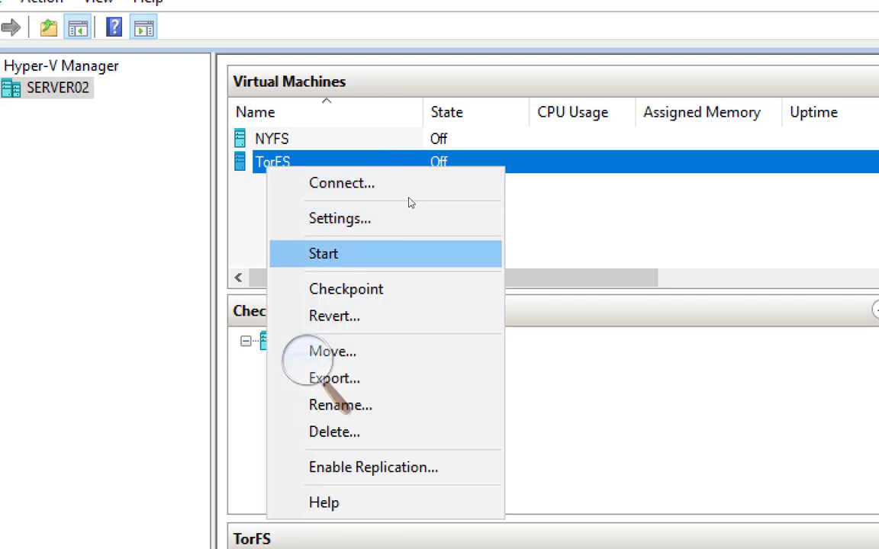
{"action": "key", "text": "Return"}
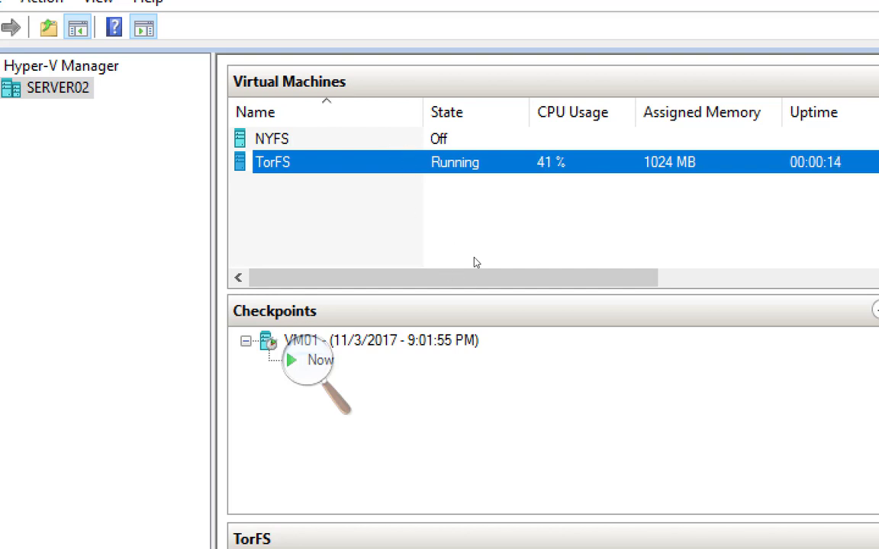
{"action": "right_click", "coordinate": [392, 156]}
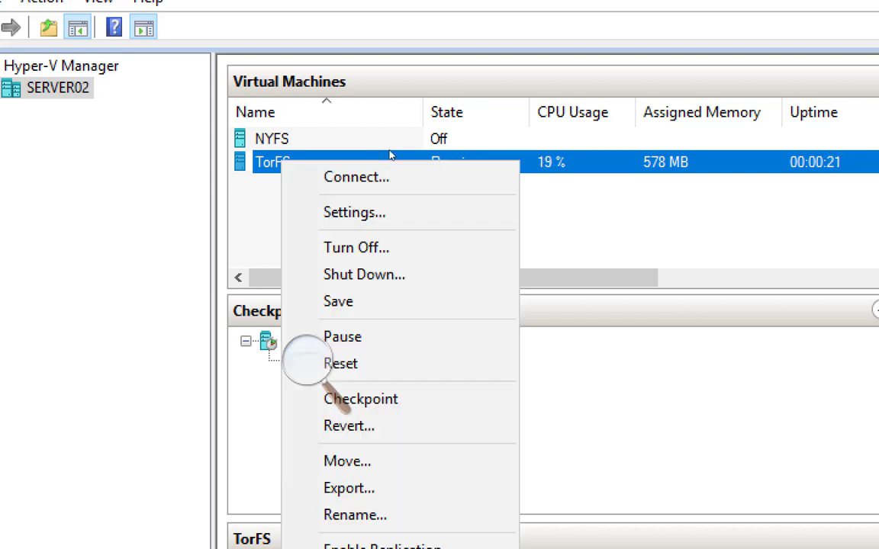
{"action": "left_click", "coordinate": [426, 175]}
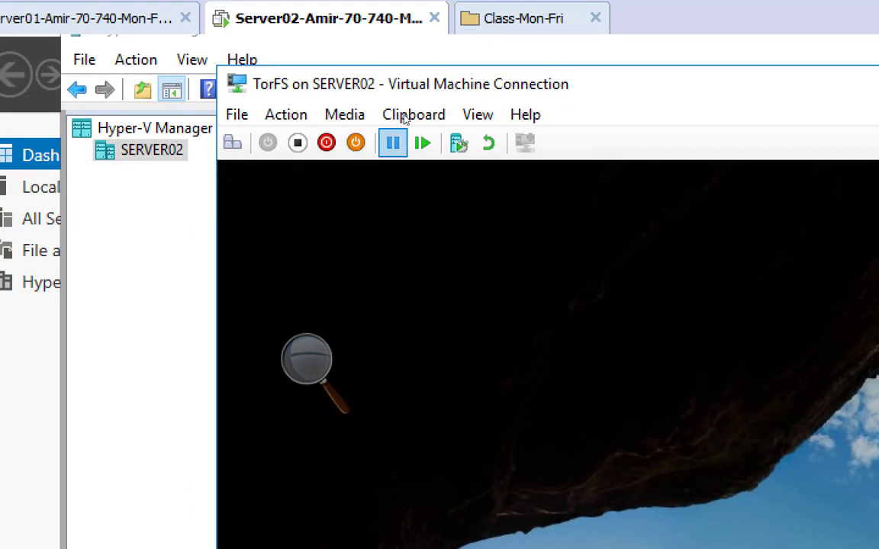
Unlock the TorFS sign-in screen and log in as Administrator by entering the account password.
{"action": "left_click", "coordinate": [232, 142]}
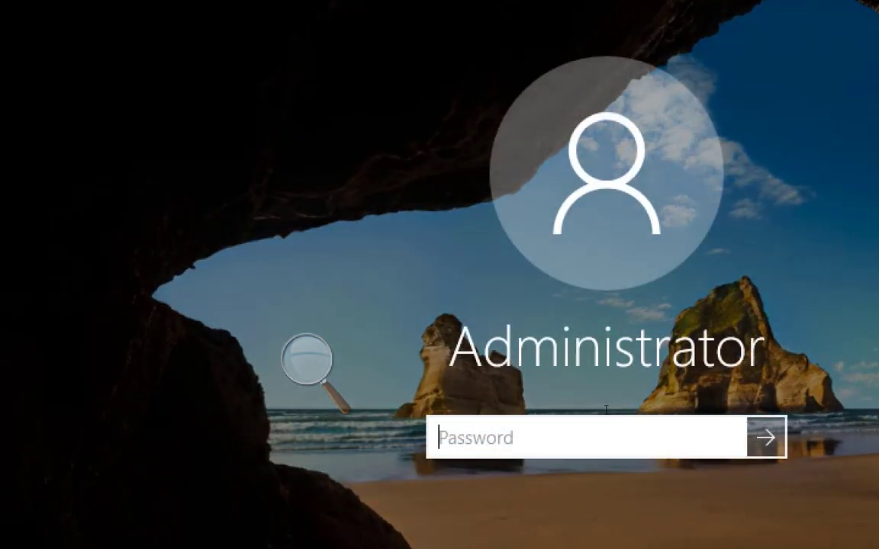
{"action": "type", "text": "••••••••••"}
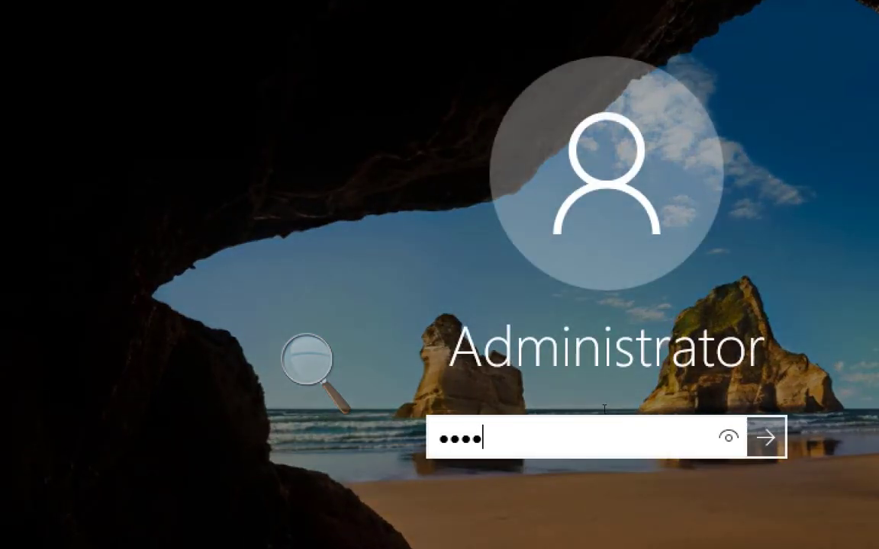
{"action": "key", "text": "Return"}
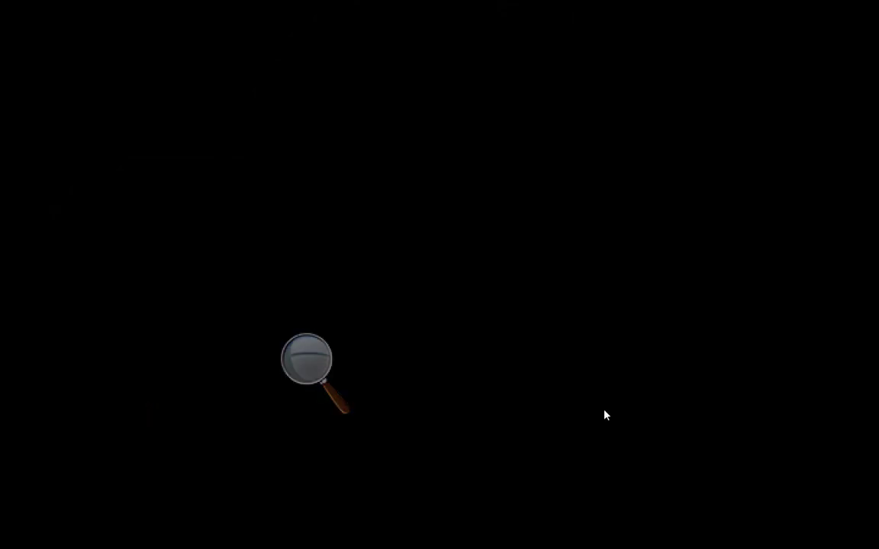
Show Server02 in full screen at normal magnification, with the taskbar of the TorFS guest desktop in view.
{"action": "left_click", "coordinate": [470, 377]}
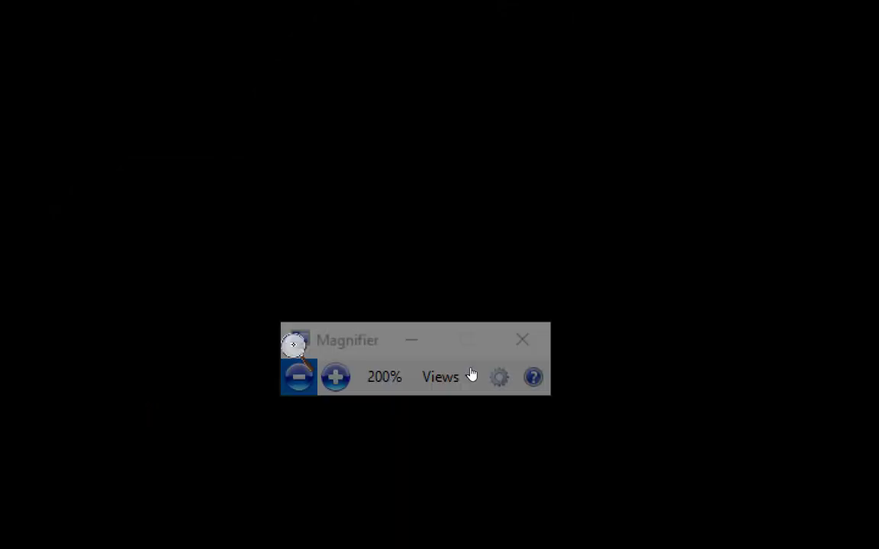
{"action": "left_click", "coordinate": [464, 379]}
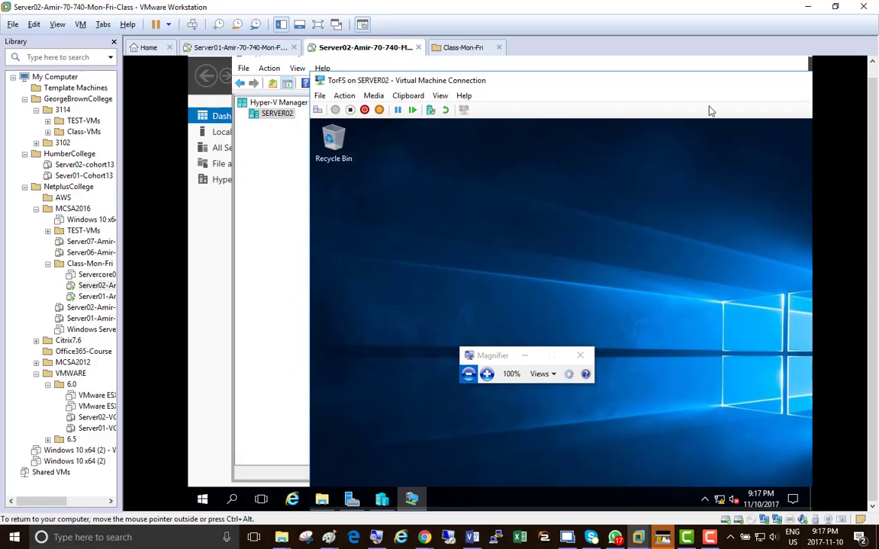
{"action": "left_click_drag", "start_coordinate": [518, 72], "coordinate": [494, 50]}
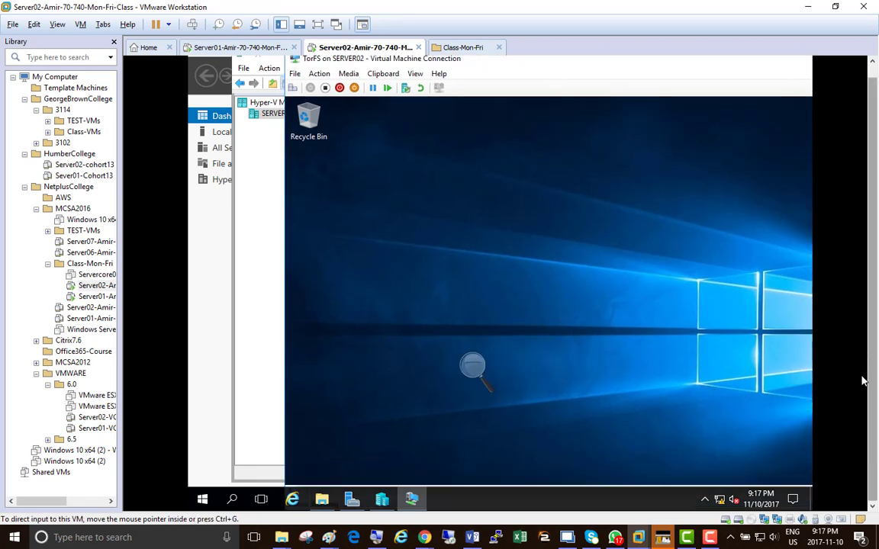
{"action": "left_click", "coordinate": [317, 23]}
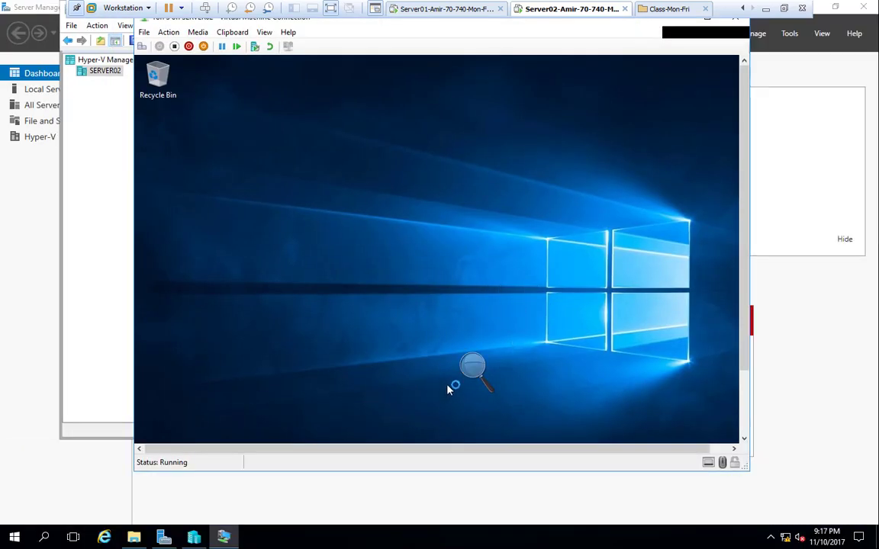
{"action": "left_click_drag", "start_coordinate": [744, 353], "coordinate": [747, 424]}
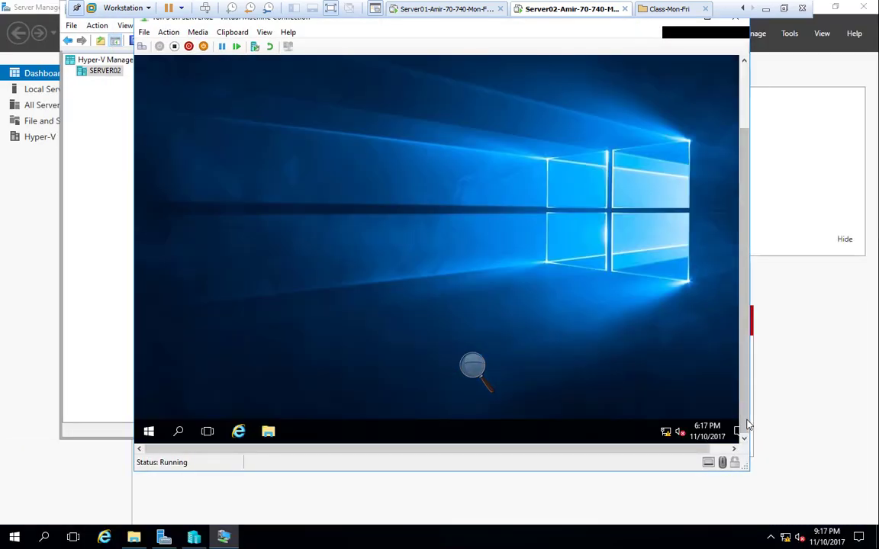
Open Disk Management inside TorFS and magnify the view of its disks.
{"action": "right_click", "coordinate": [148, 431]}
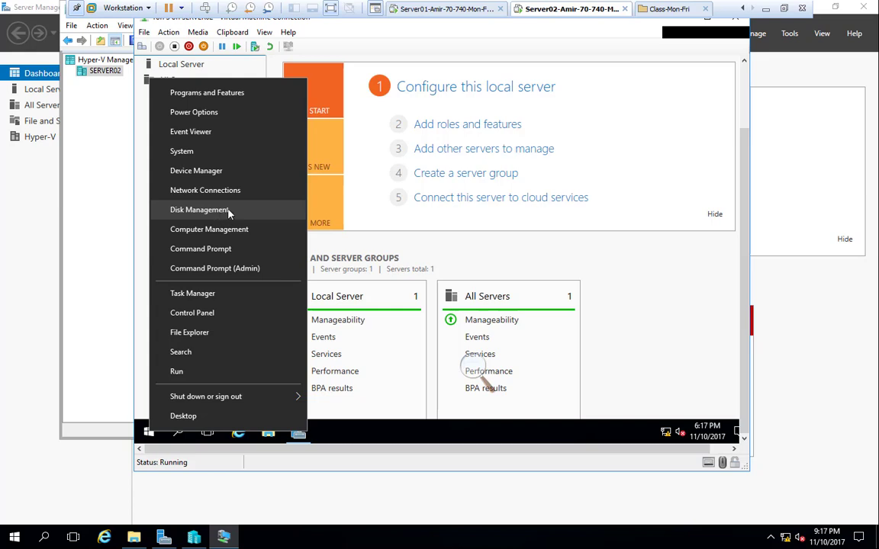
{"action": "right_click", "coordinate": [142, 430]}
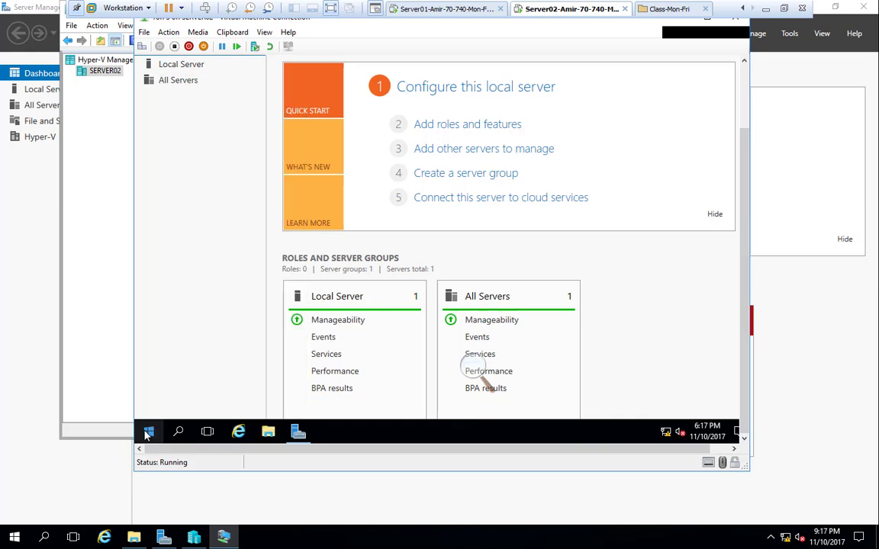
{"action": "right_click", "coordinate": [145, 431]}
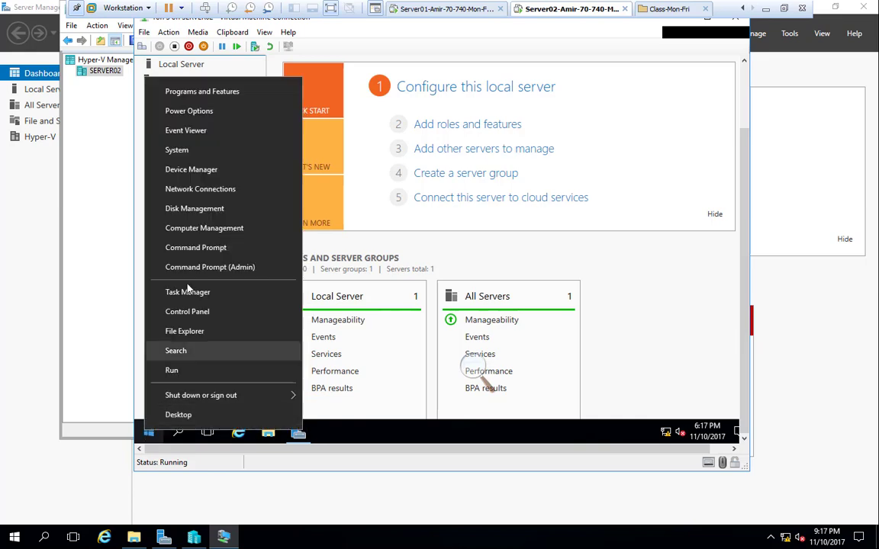
{"action": "left_click", "coordinate": [206, 219]}
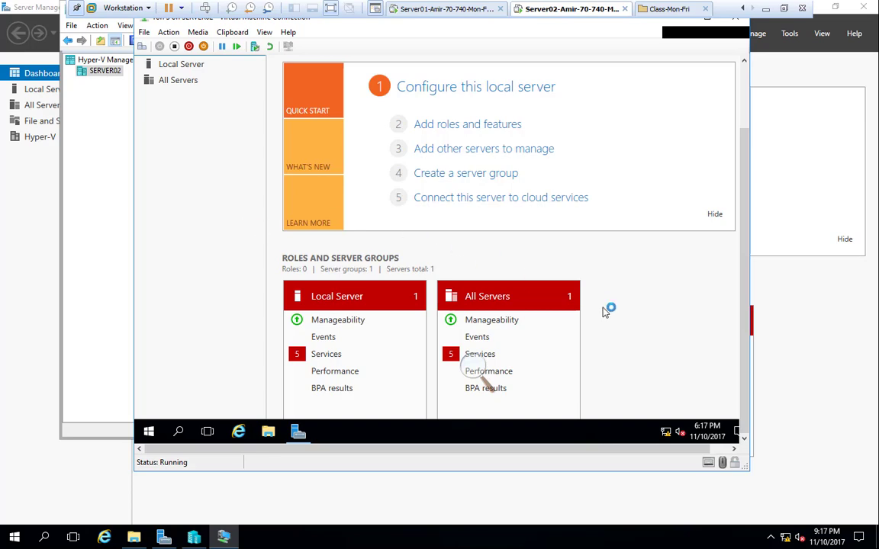
{"action": "left_click", "coordinate": [486, 373]}
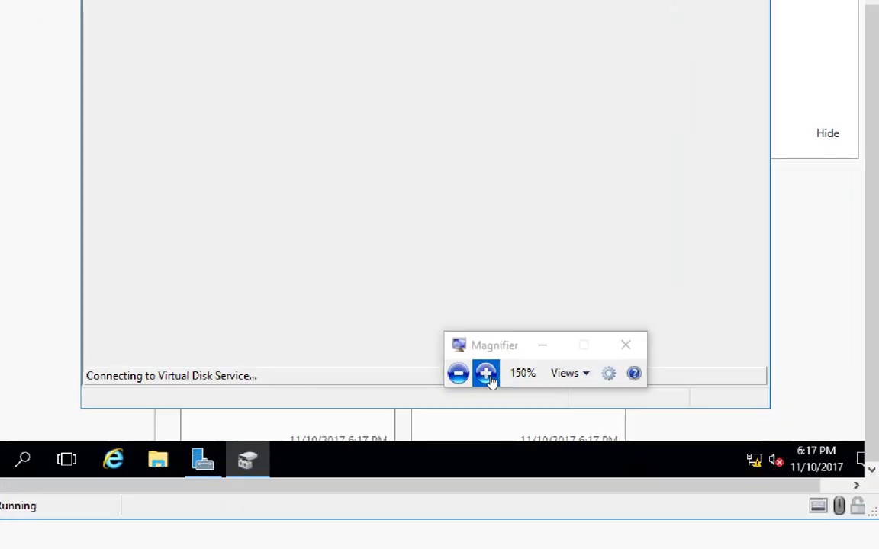
{"action": "left_click", "coordinate": [487, 373]}
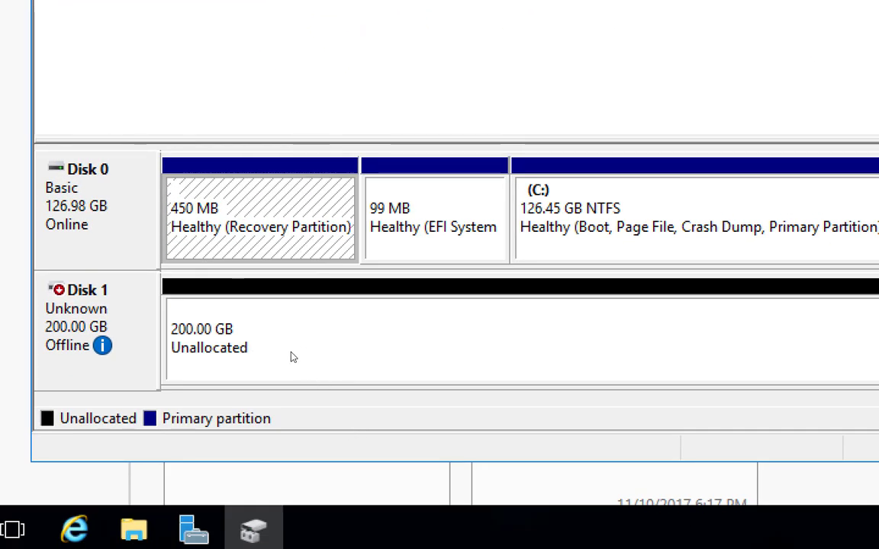
Try to bring the 200 GB Disk 1 online in TorFS's Disk Management.
{"action": "left_click", "coordinate": [103, 347]}
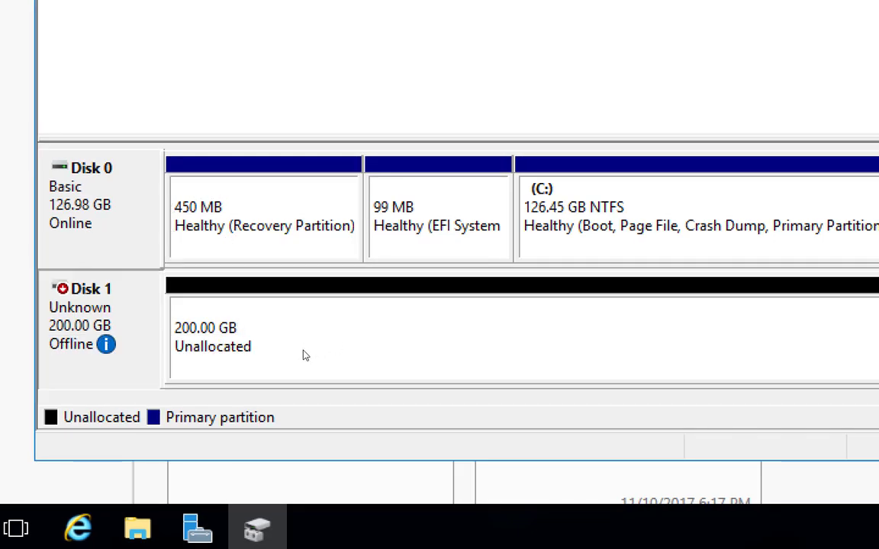
{"action": "right_click", "coordinate": [113, 305]}
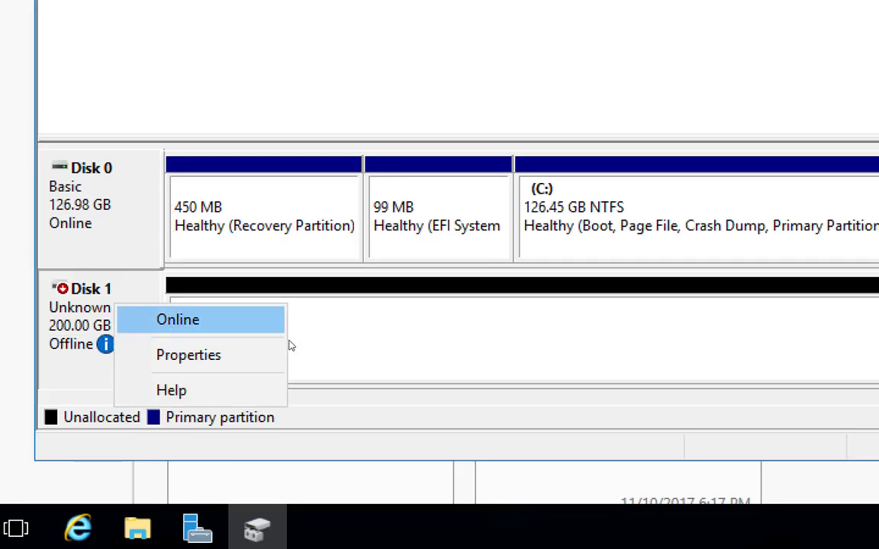
{"action": "left_click", "coordinate": [258, 322]}
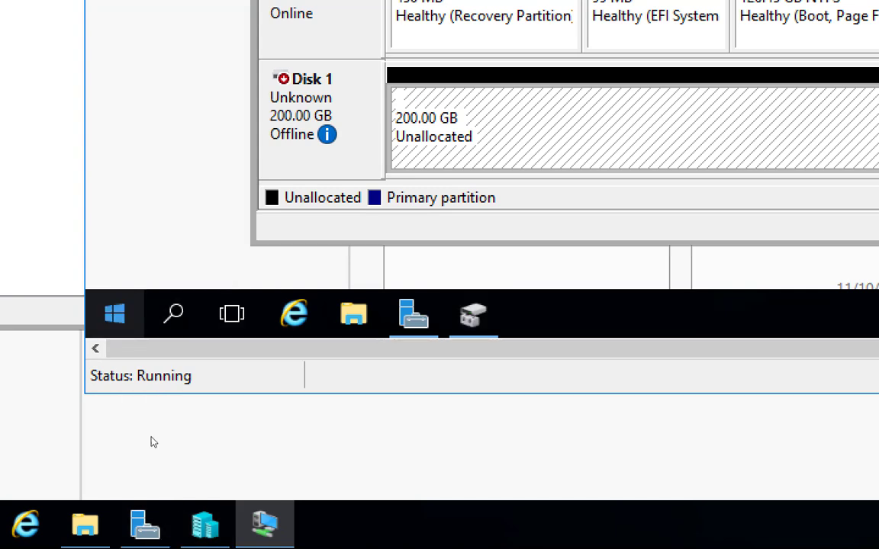
Shut down TorFS from within Windows, giving Hardware: Maintenance (Unplanned) as the reason.
{"action": "key", "text": "super+x"}
{"action": "mouse_move", "coordinate": [232, 249]}
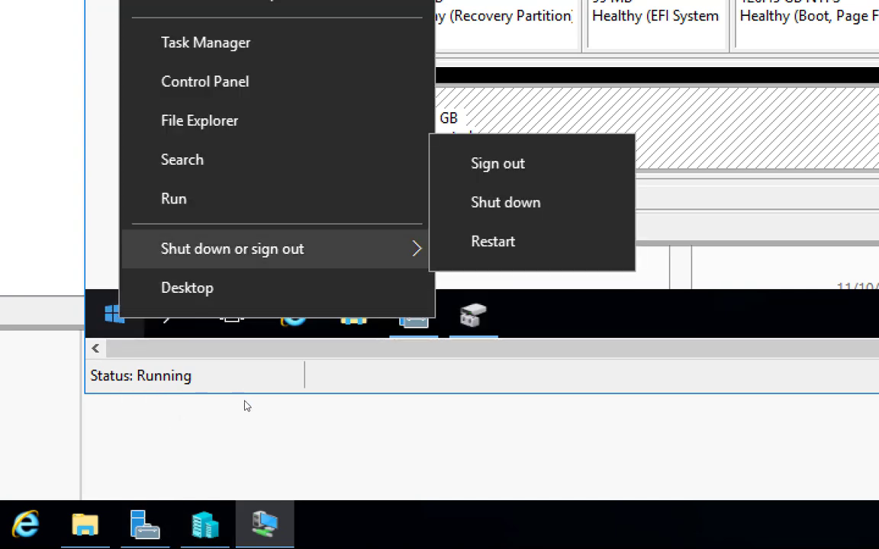
{"action": "left_click", "coordinate": [499, 202]}
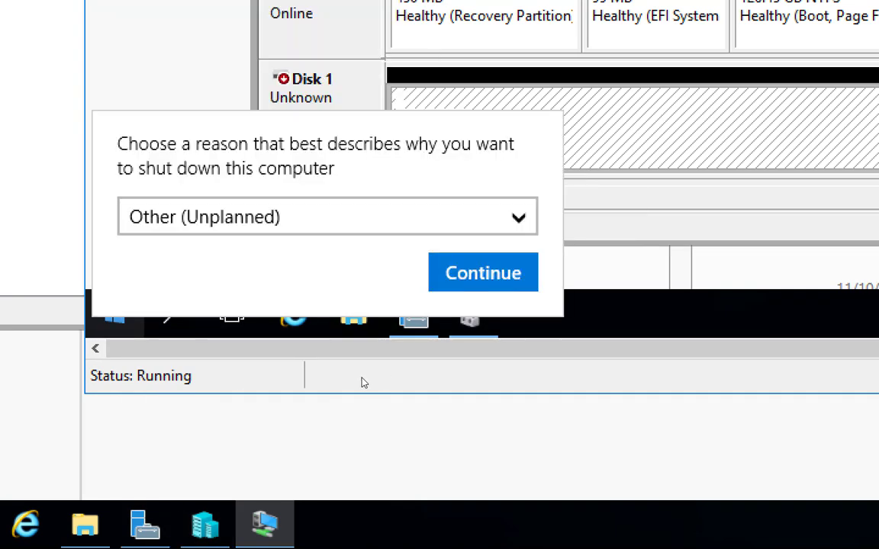
{"action": "left_click", "coordinate": [274, 217]}
{"action": "left_click", "coordinate": [267, 261]}
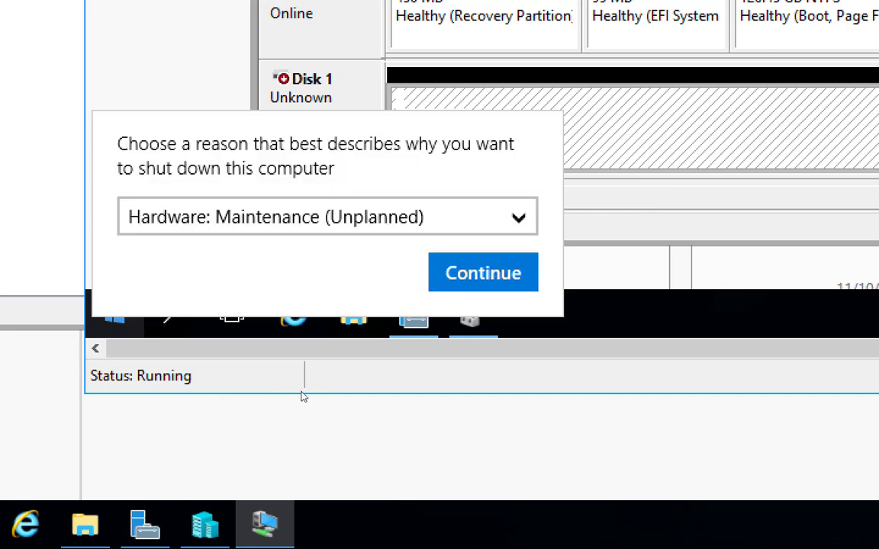
{"action": "left_click", "coordinate": [483, 273]}
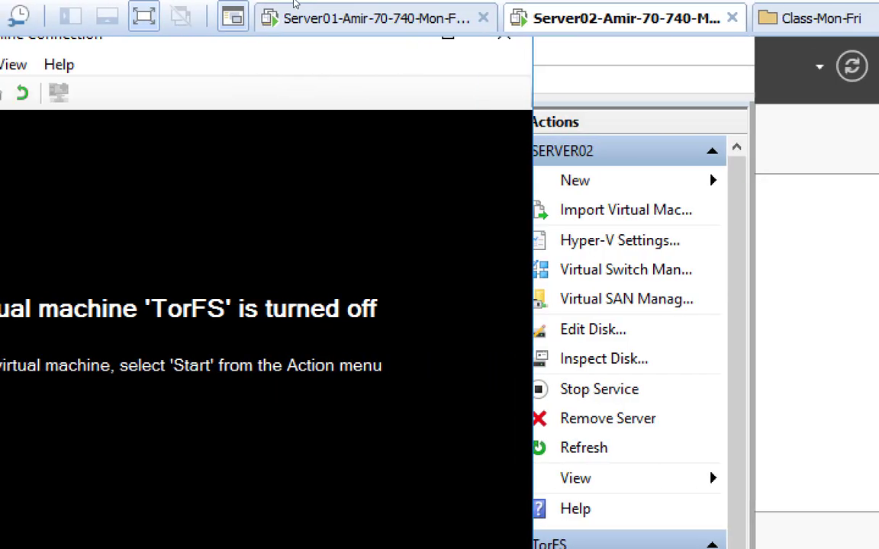
Shut down the Server01 and Server02 virtual machines in VMware Workstation.
{"action": "left_click", "coordinate": [449, 19]}
{"action": "right_click", "coordinate": [443, 18]}
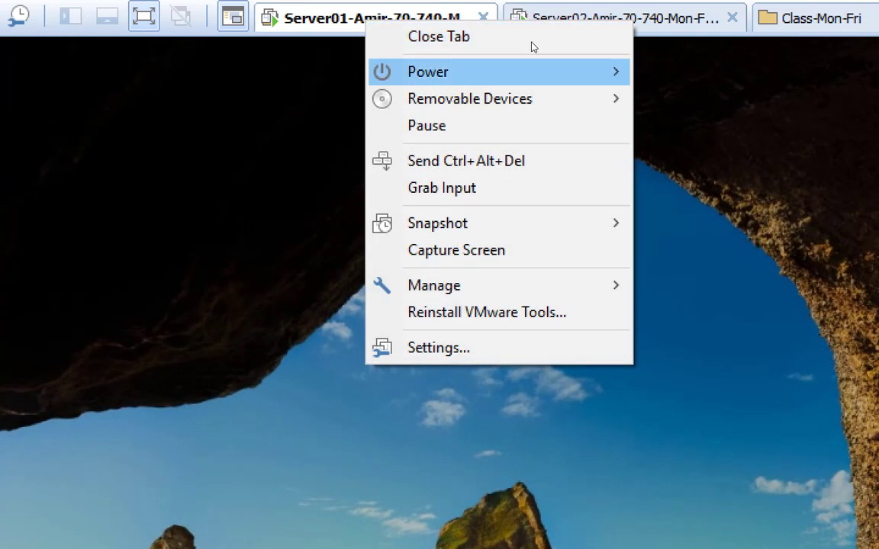
{"action": "left_click", "coordinate": [686, 98]}
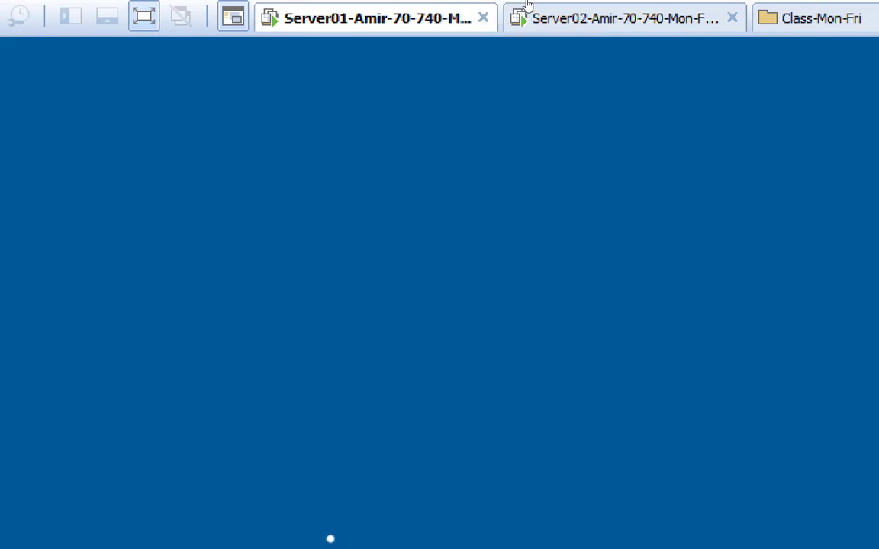
{"action": "left_click", "coordinate": [554, 13]}
{"action": "right_click", "coordinate": [554, 13]}
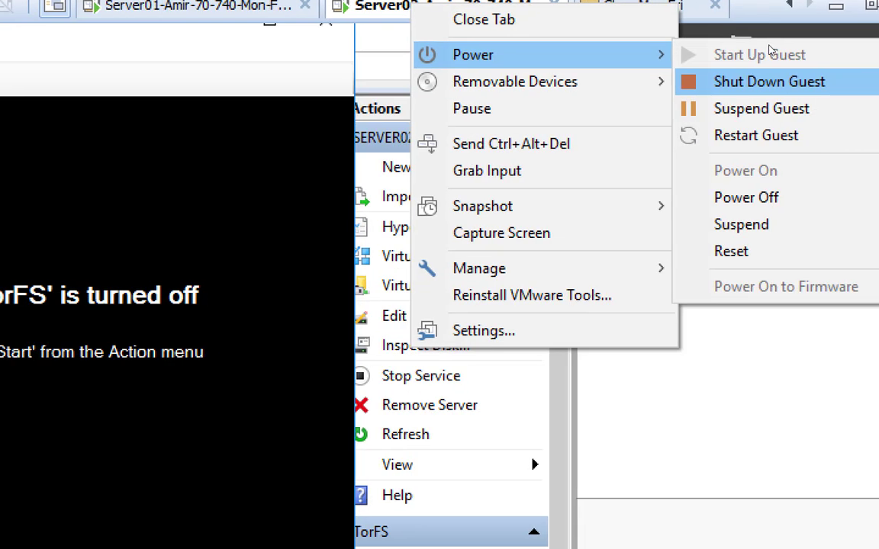
{"action": "left_click", "coordinate": [775, 81]}
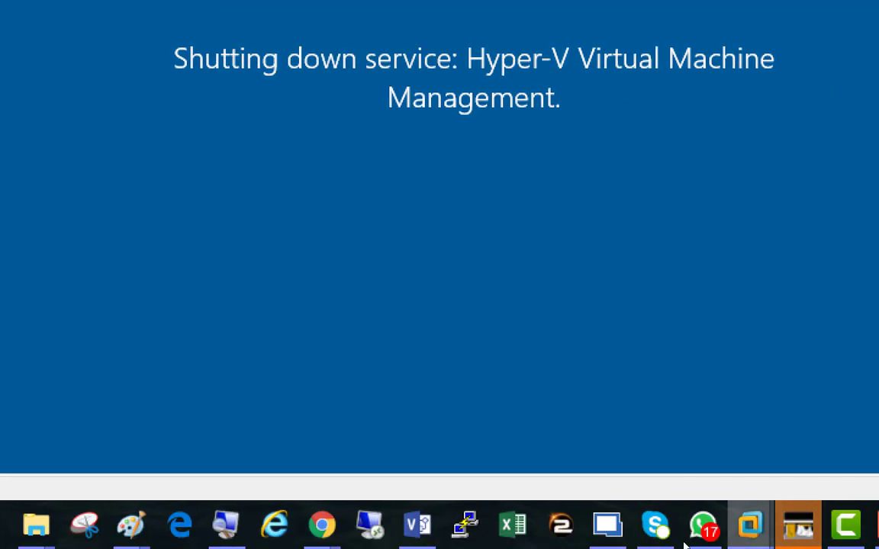
{"action": "mouse_move", "coordinate": [819, 544]}
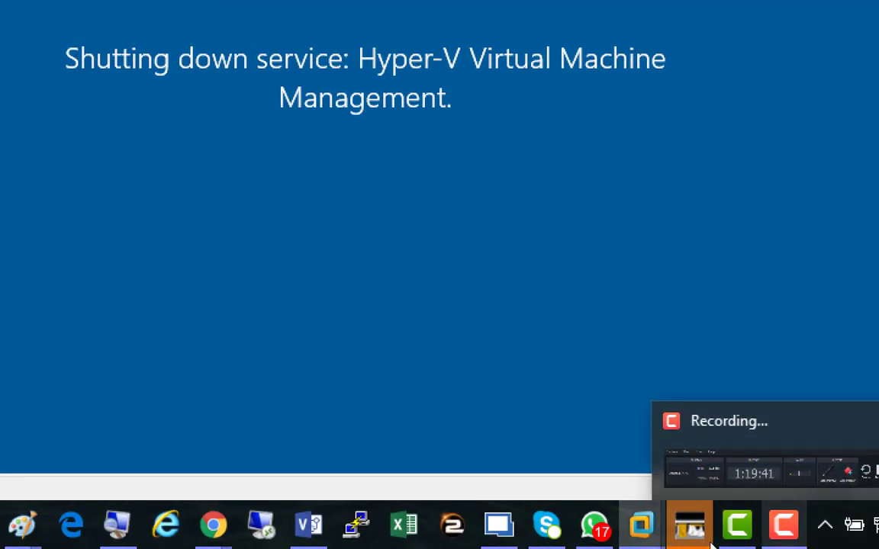
{"action": "left_click", "coordinate": [711, 544]}
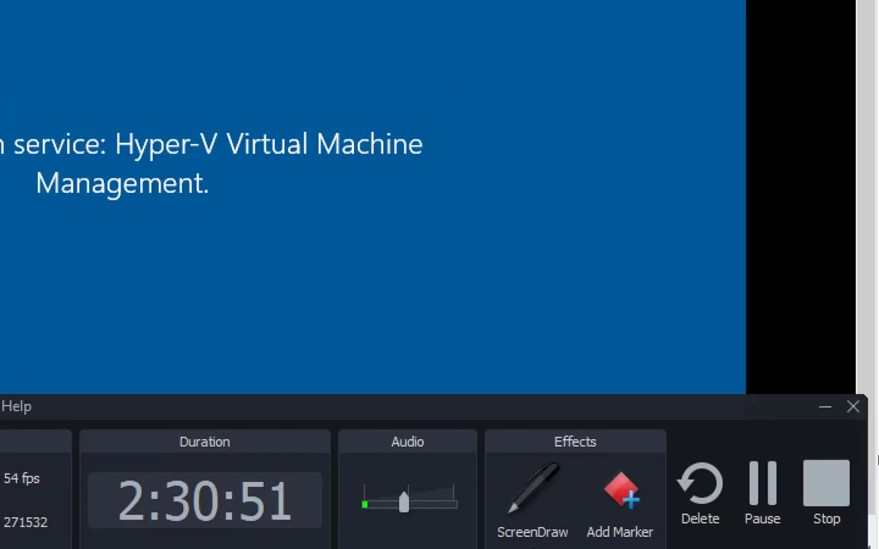